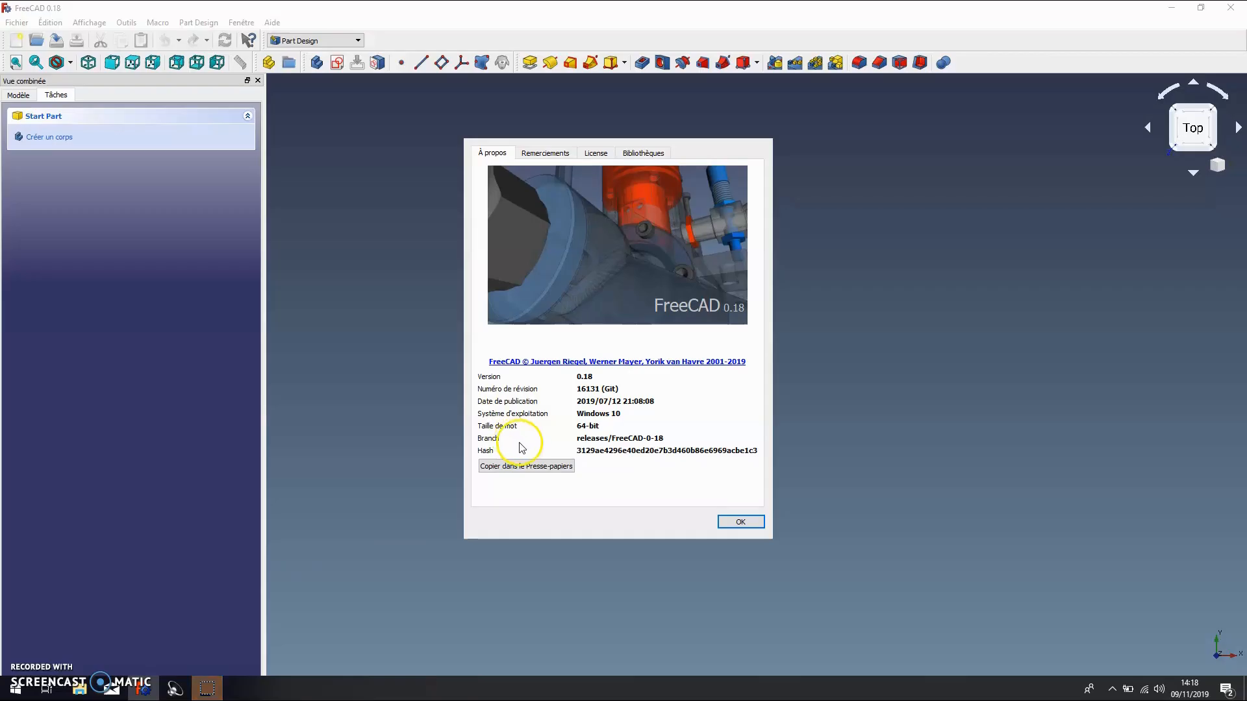
# Step: Dismiss the version information, create a new body and start a sketch on its XY plane
pyautogui.click(750, 524)
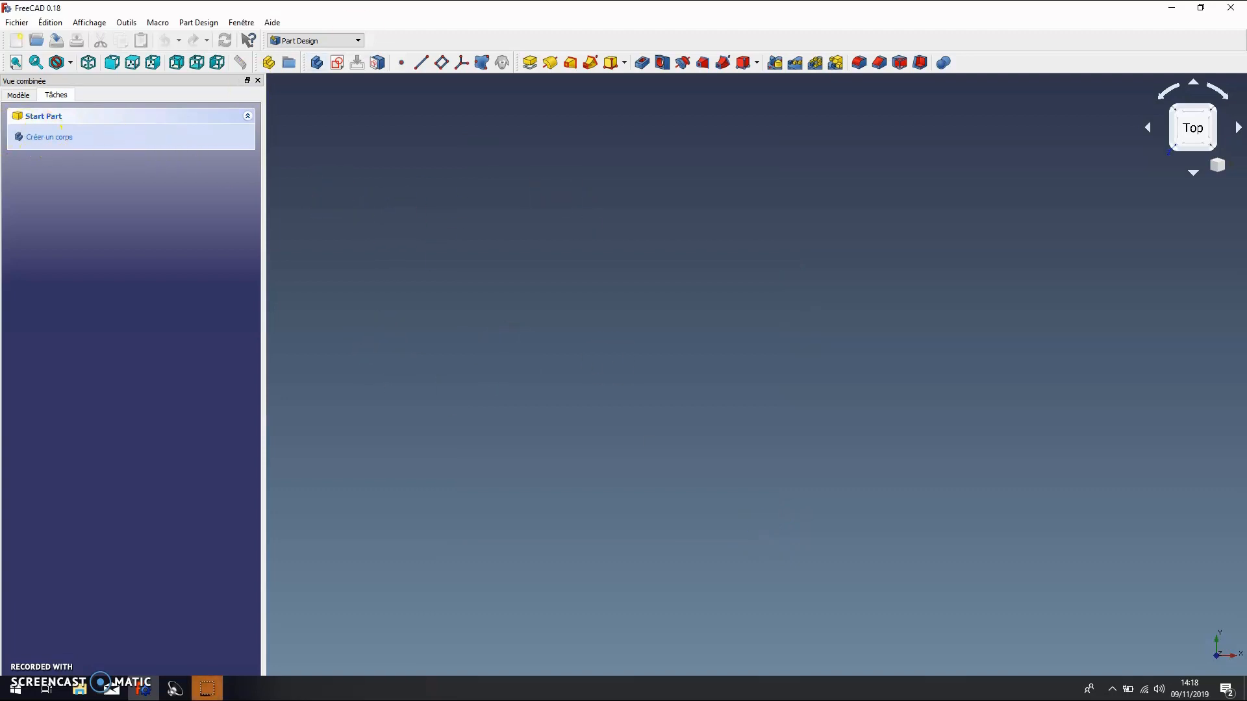
pyautogui.click(52, 138)
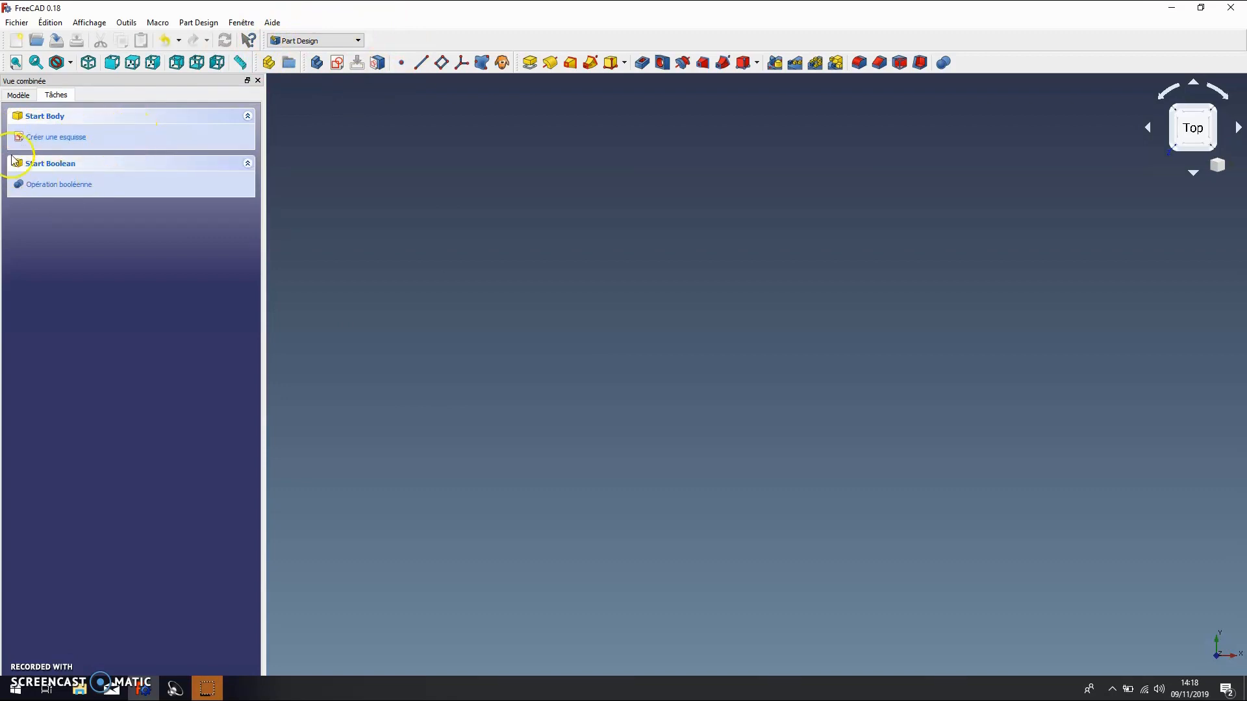
pyautogui.click(18, 95)
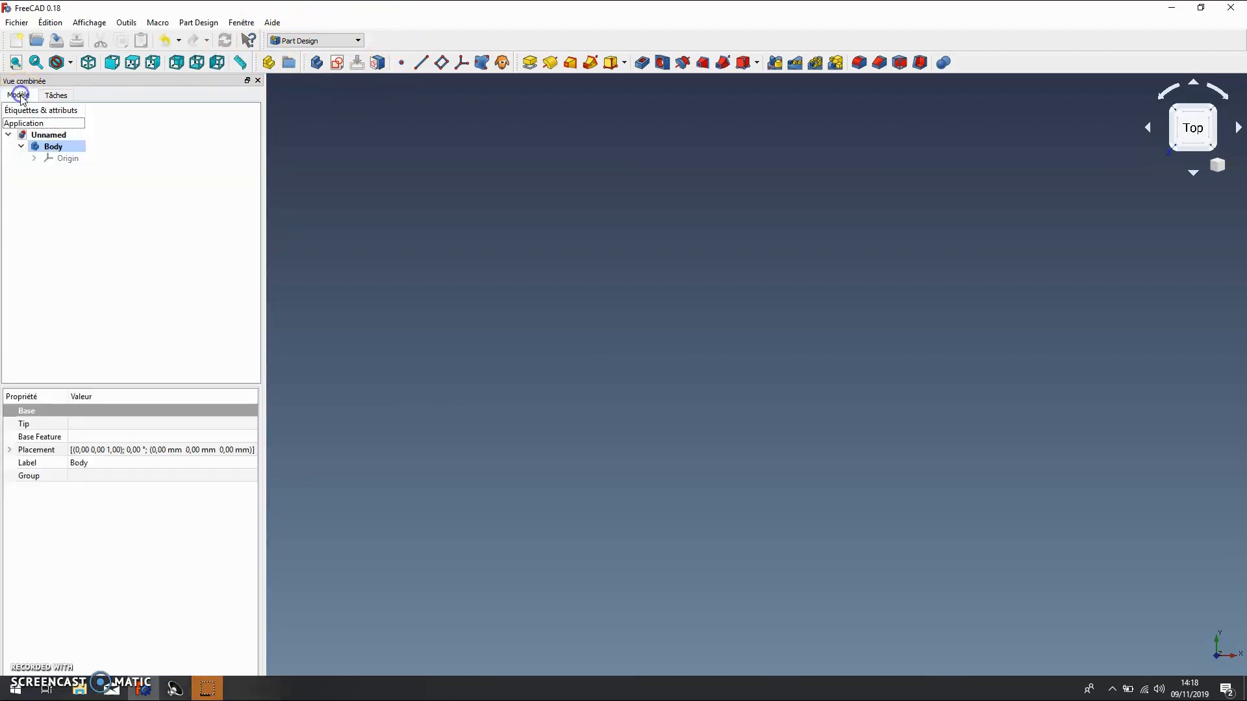
pyautogui.click(338, 63)
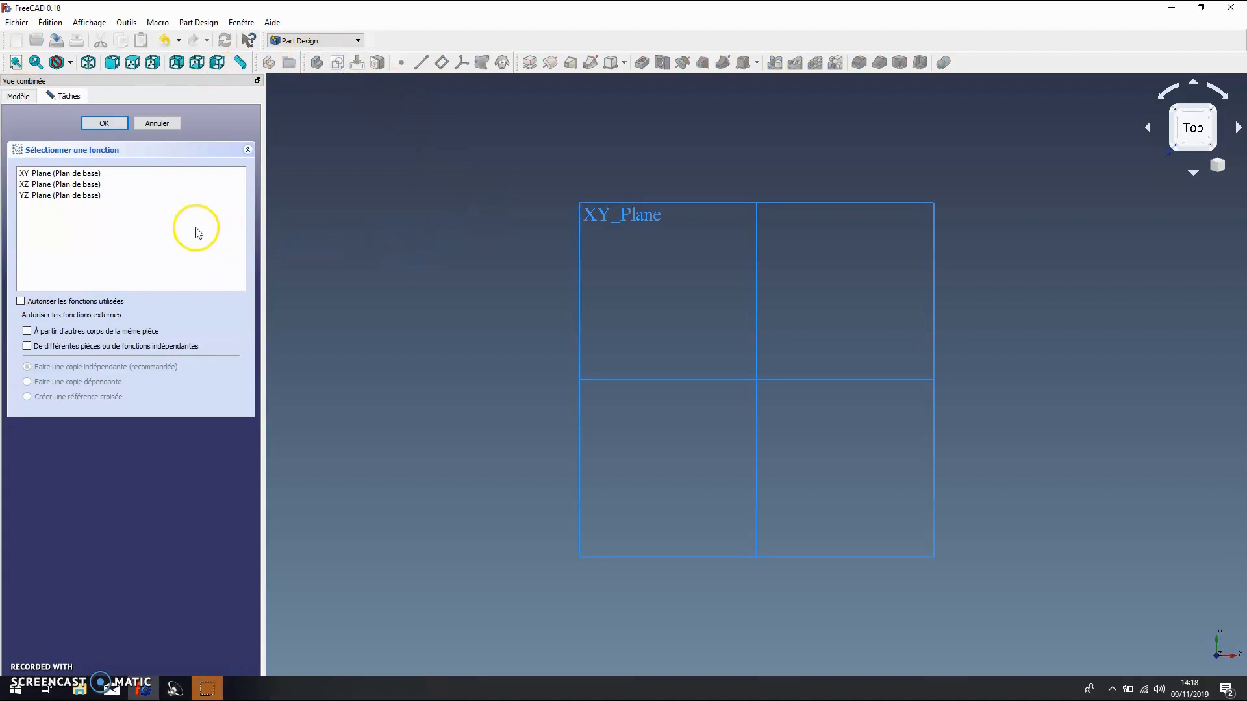
pyautogui.click(89, 175)
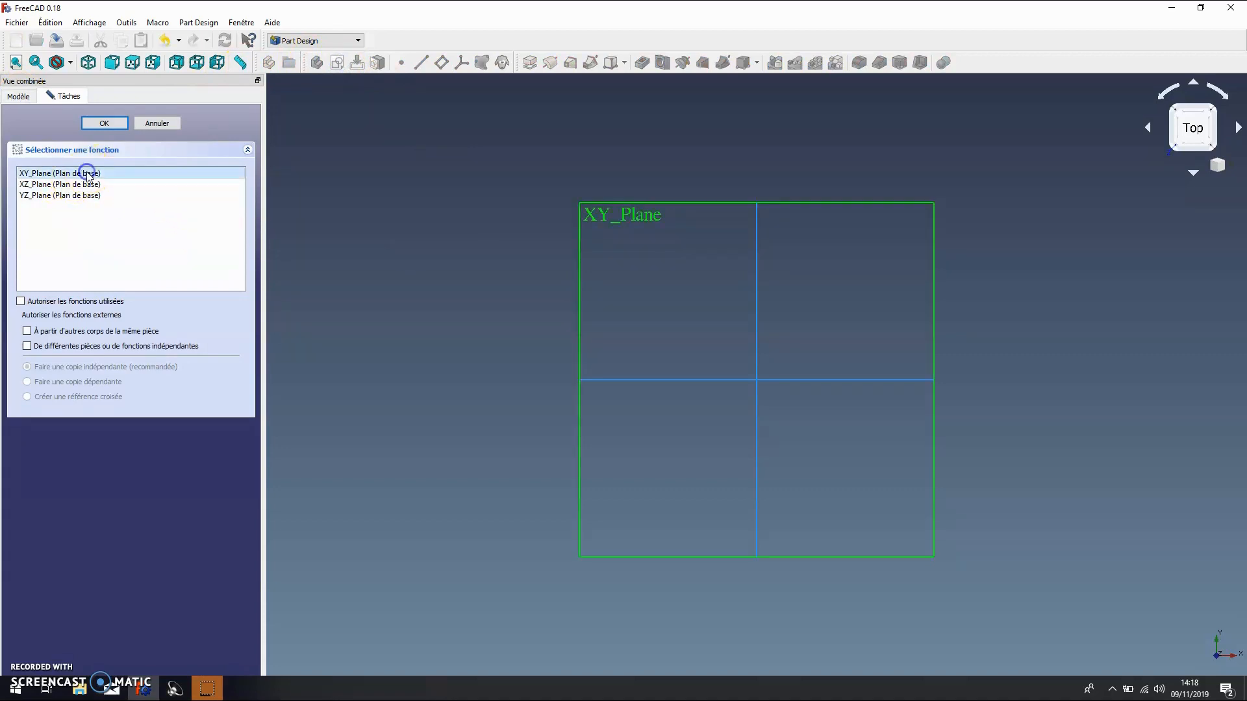
pyautogui.click(114, 123)
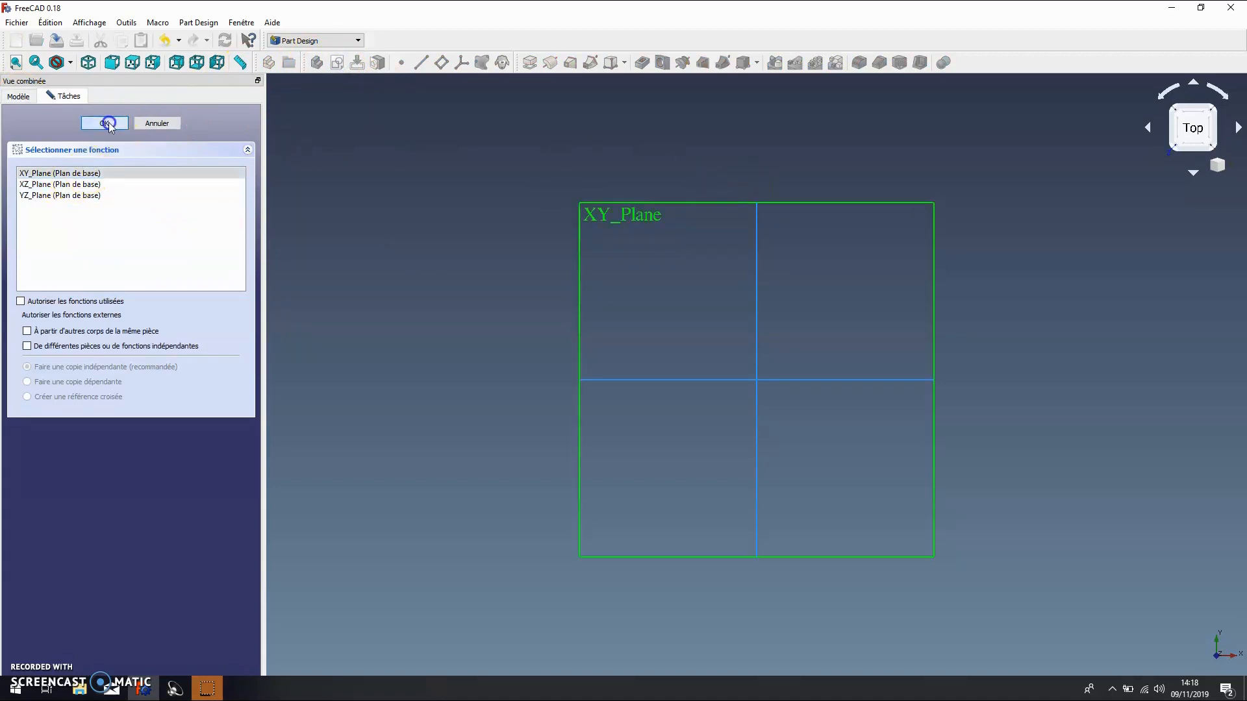
# Step: Draw two concentric arcs centred on the origin and crossing the vertical axis above it, with radii of about 107 mm and 92 mm
pyautogui.moveTo(819, 330)
pyautogui.mouseDown(button='middle')
pyautogui.moveTo(613, 386)
pyautogui.moveTo(664, 388)
pyautogui.mouseUp(button='middle')
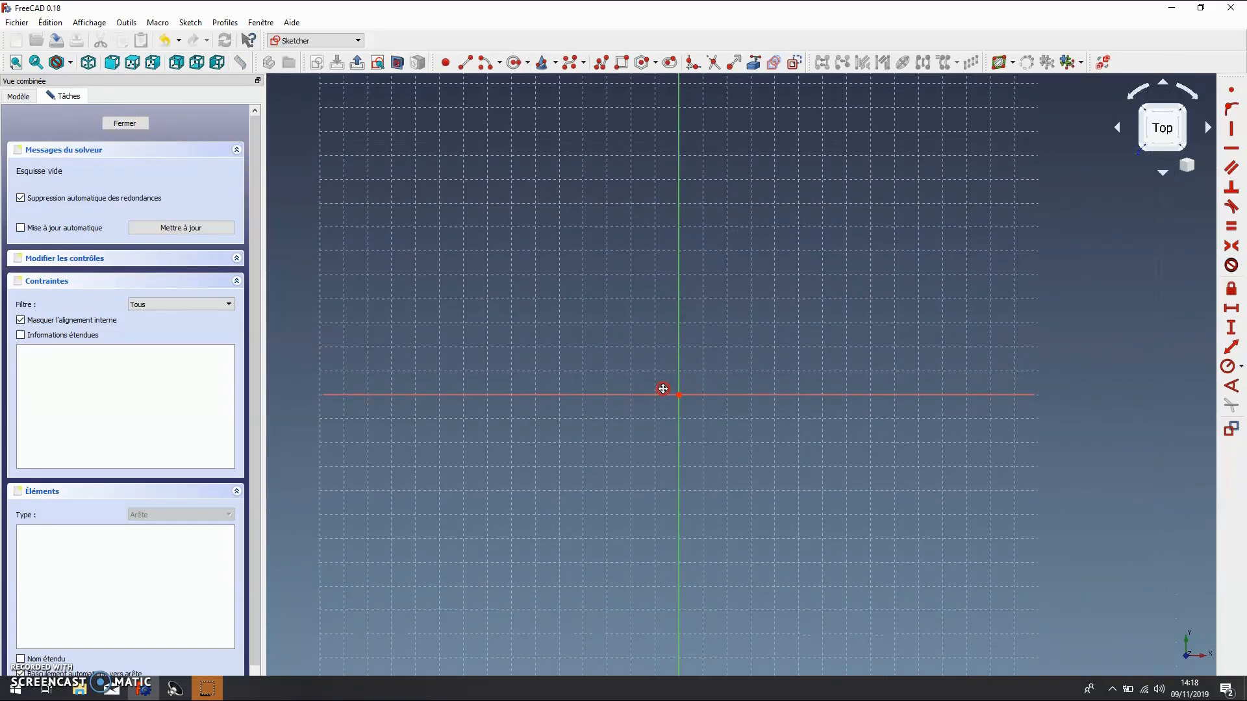
pyautogui.click(485, 63)
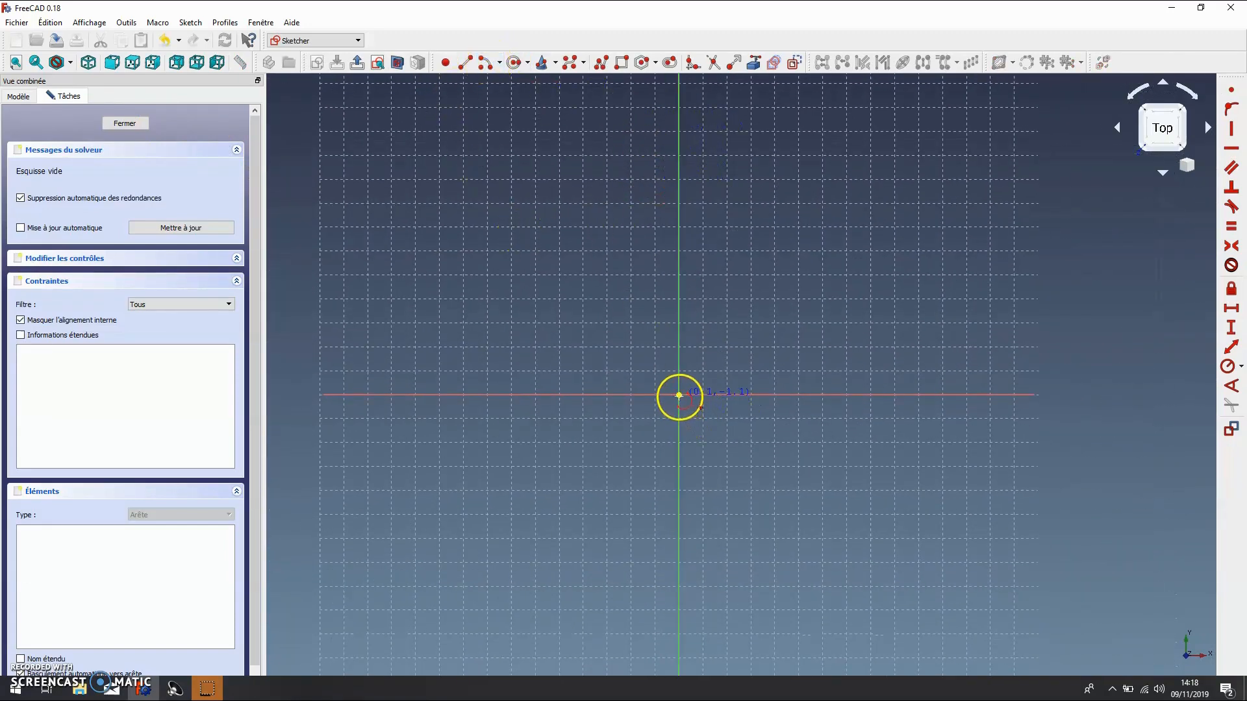
pyautogui.click(678, 394)
pyautogui.click(630, 141)
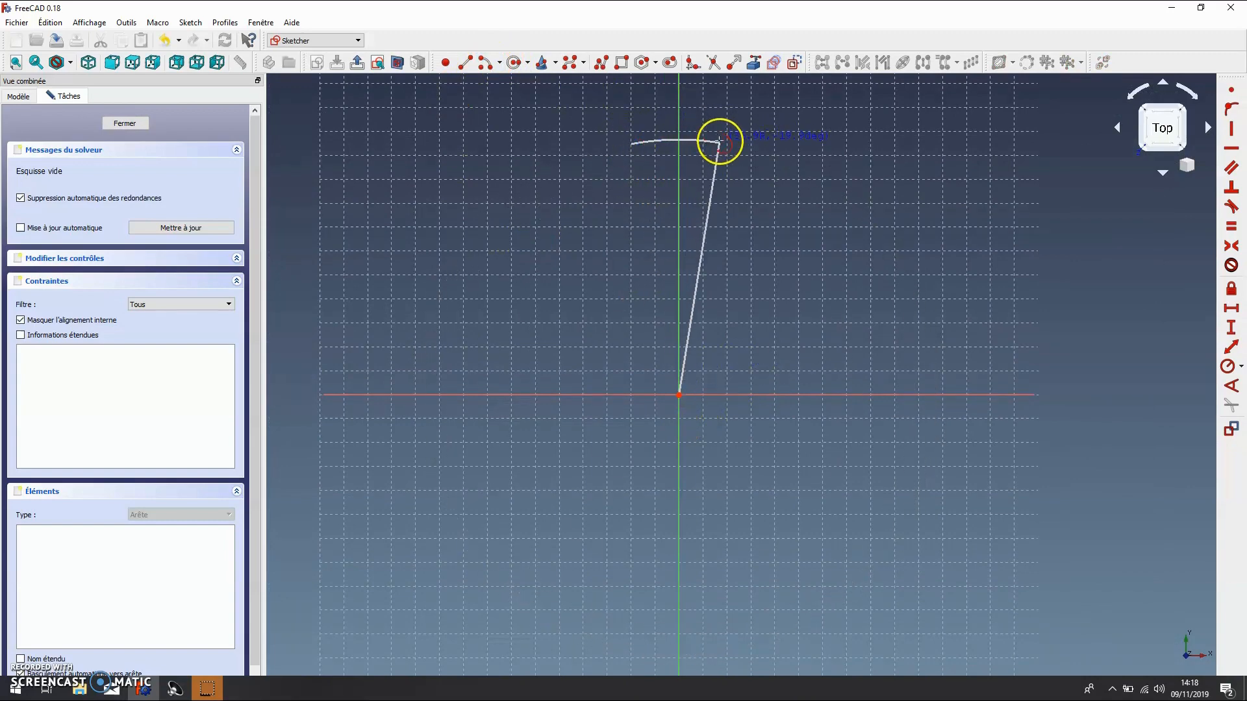
pyautogui.click(719, 143)
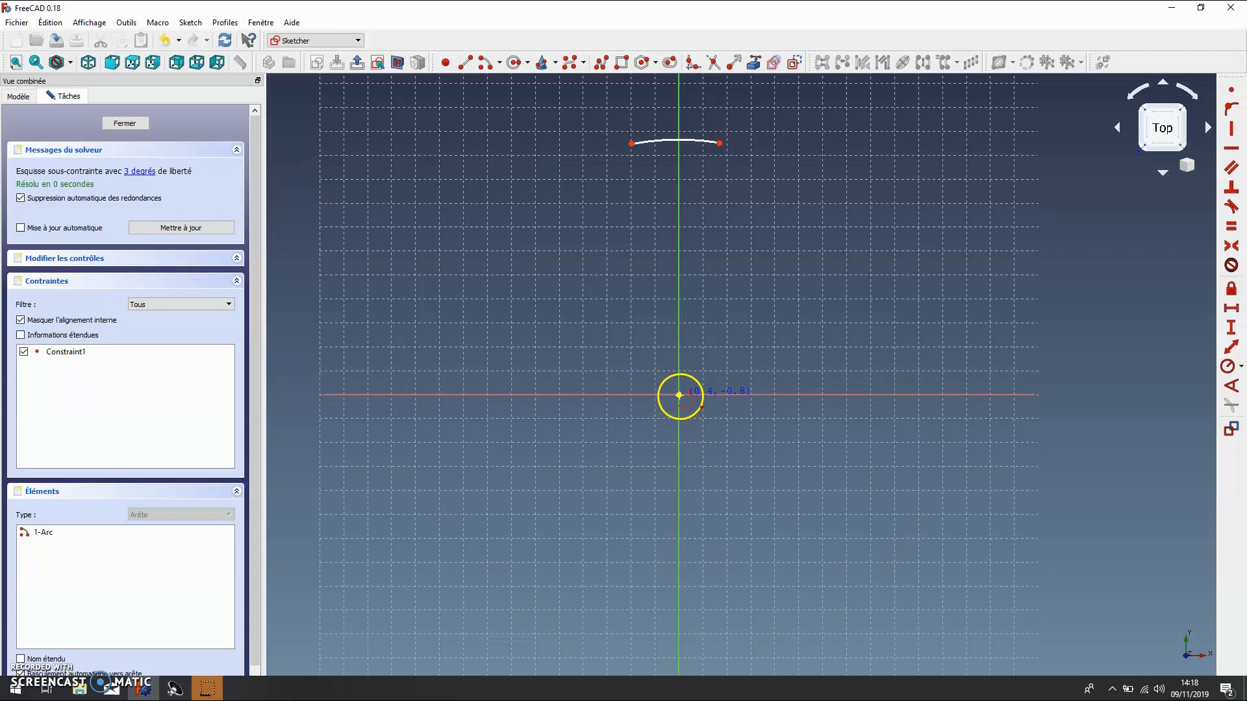
pyautogui.click(679, 395)
pyautogui.click(644, 176)
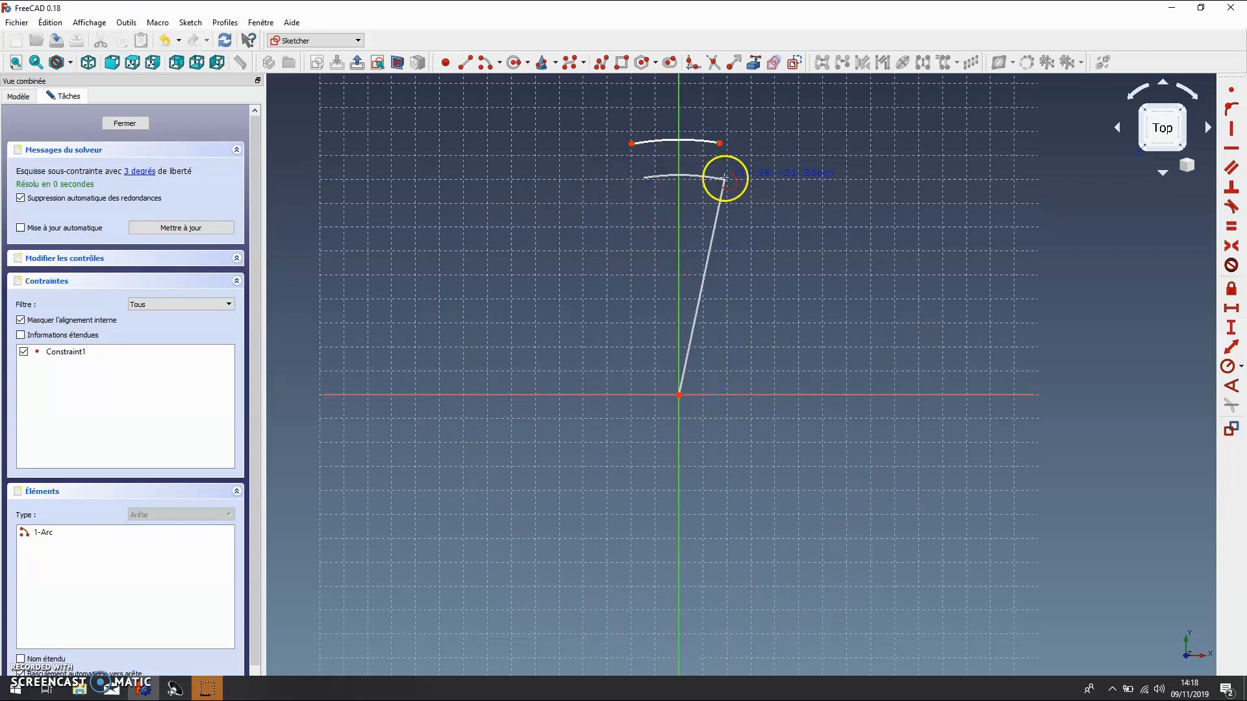
pyautogui.click(725, 180)
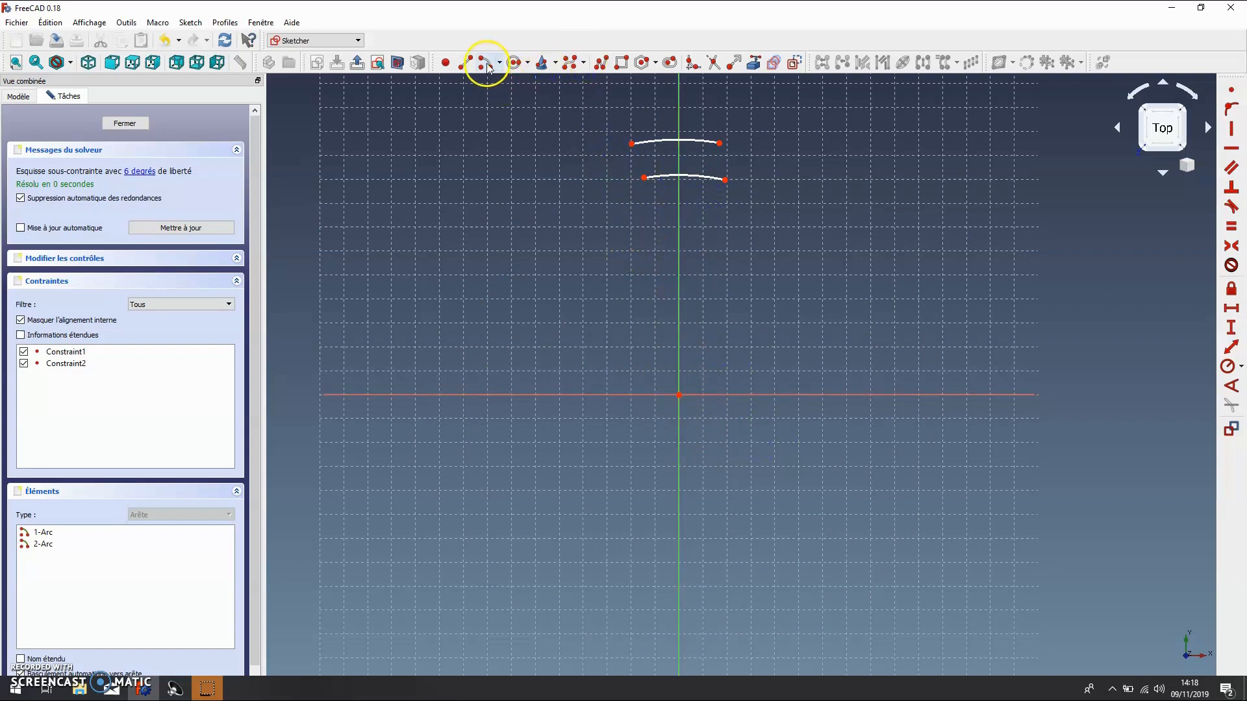
# Step: Draw a line joining the left endpoints of the outer and inner arcs
pyautogui.click(465, 63)
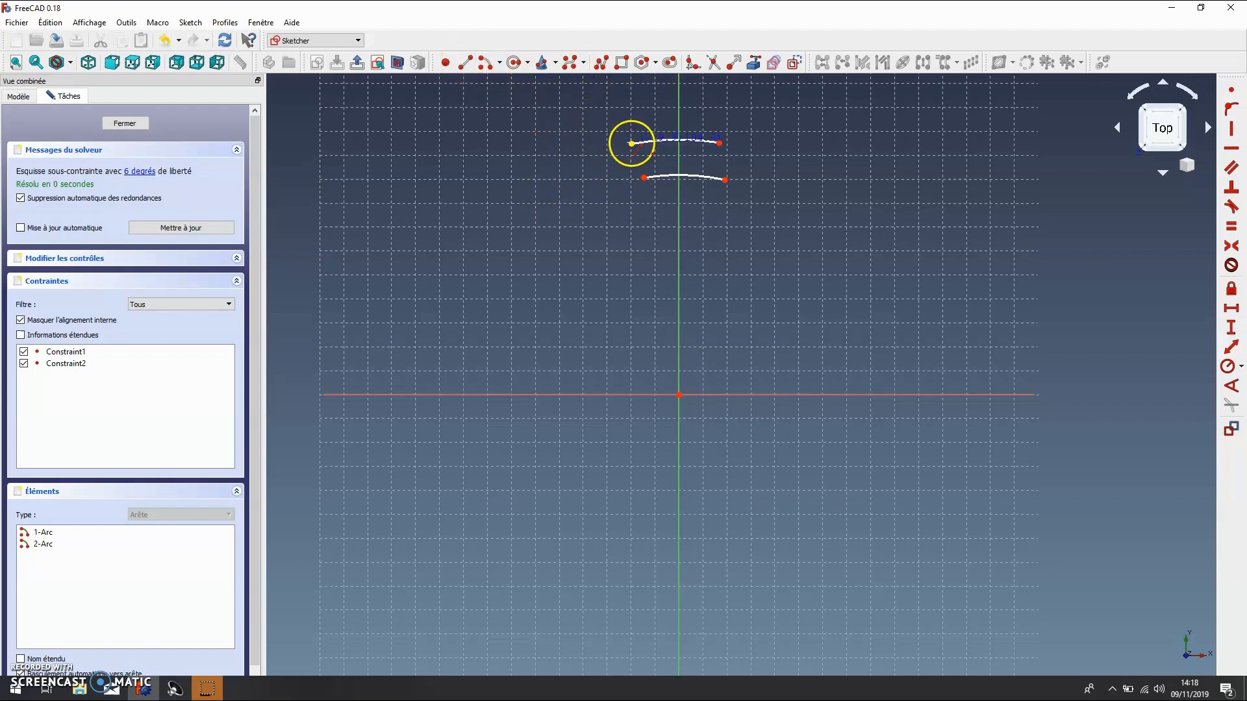
pyautogui.click(643, 178)
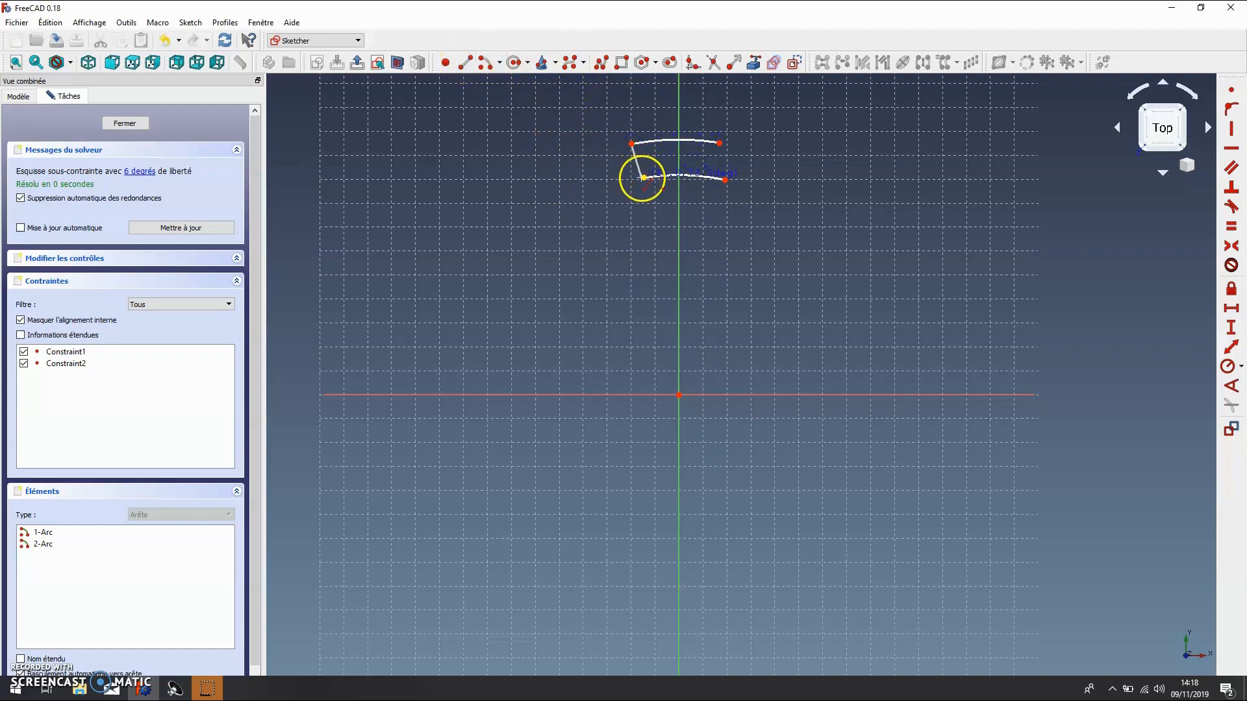
pyautogui.click(585, 168)
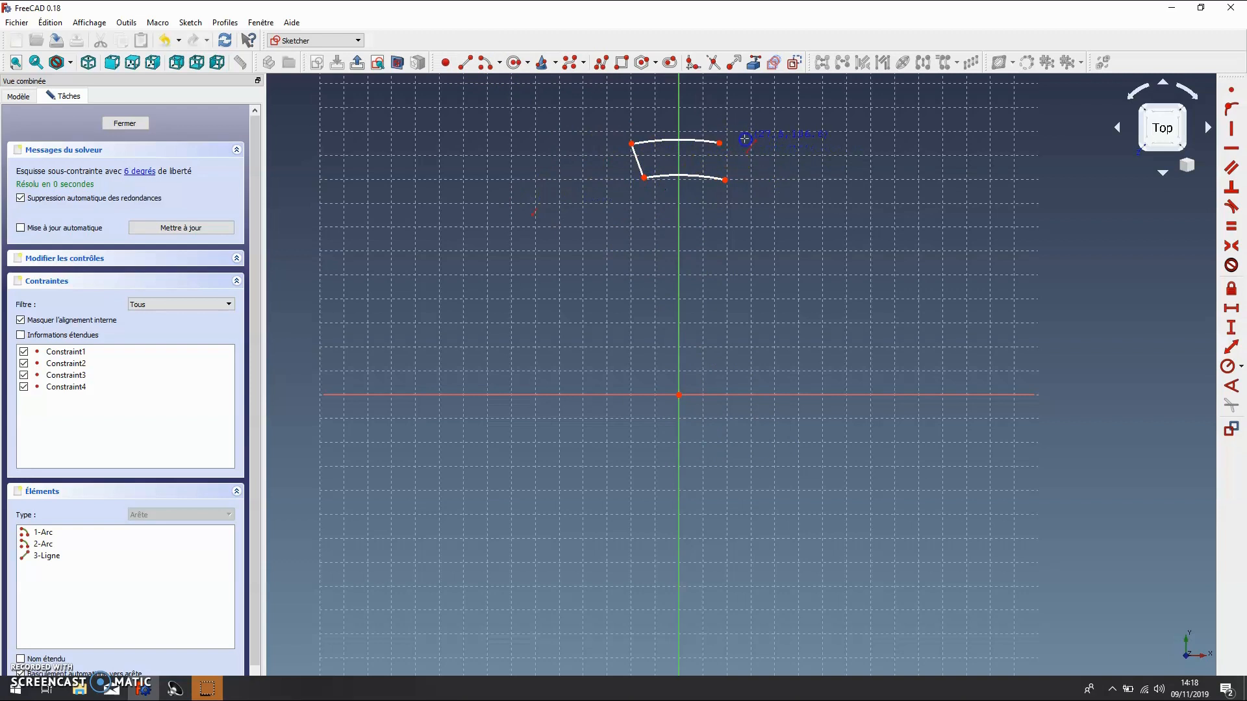
# Step: Draw a slanted line beside the arcs and make its upper end coincident with the outer arc's right endpoint
pyautogui.click(745, 139)
pyautogui.click(788, 197)
pyautogui.rightClick(766, 223)
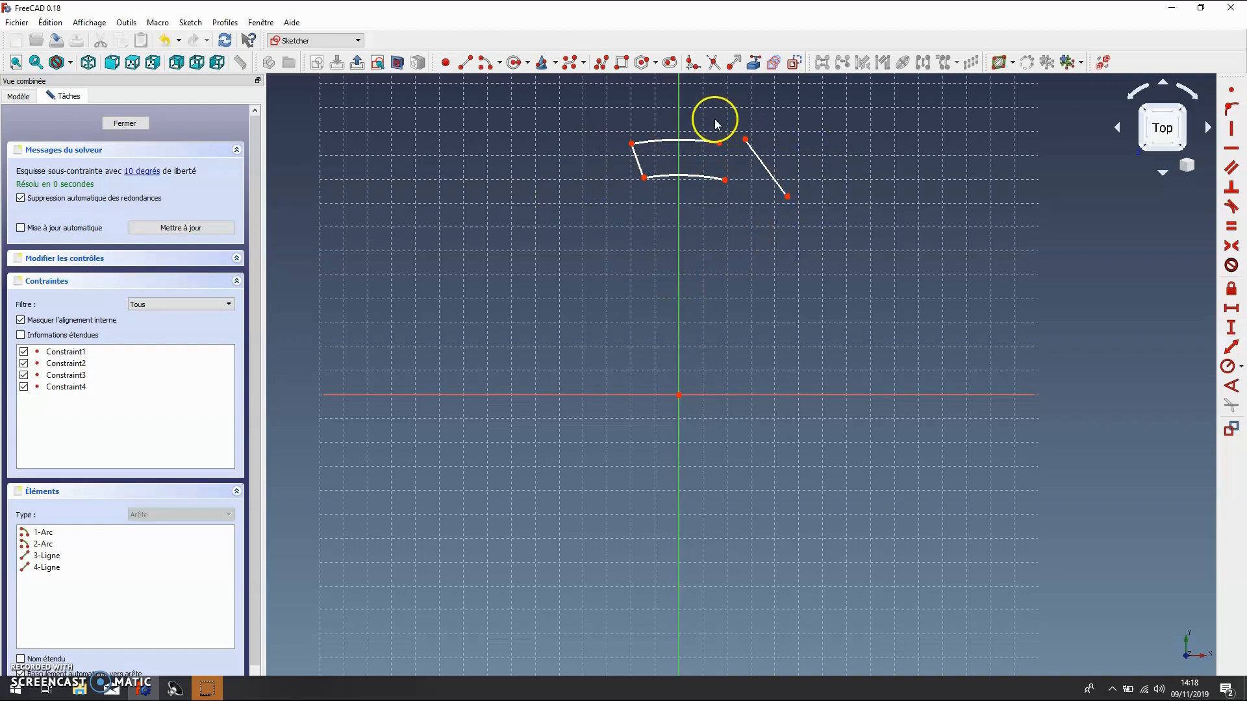
pyautogui.click(720, 143)
pyautogui.click(745, 139)
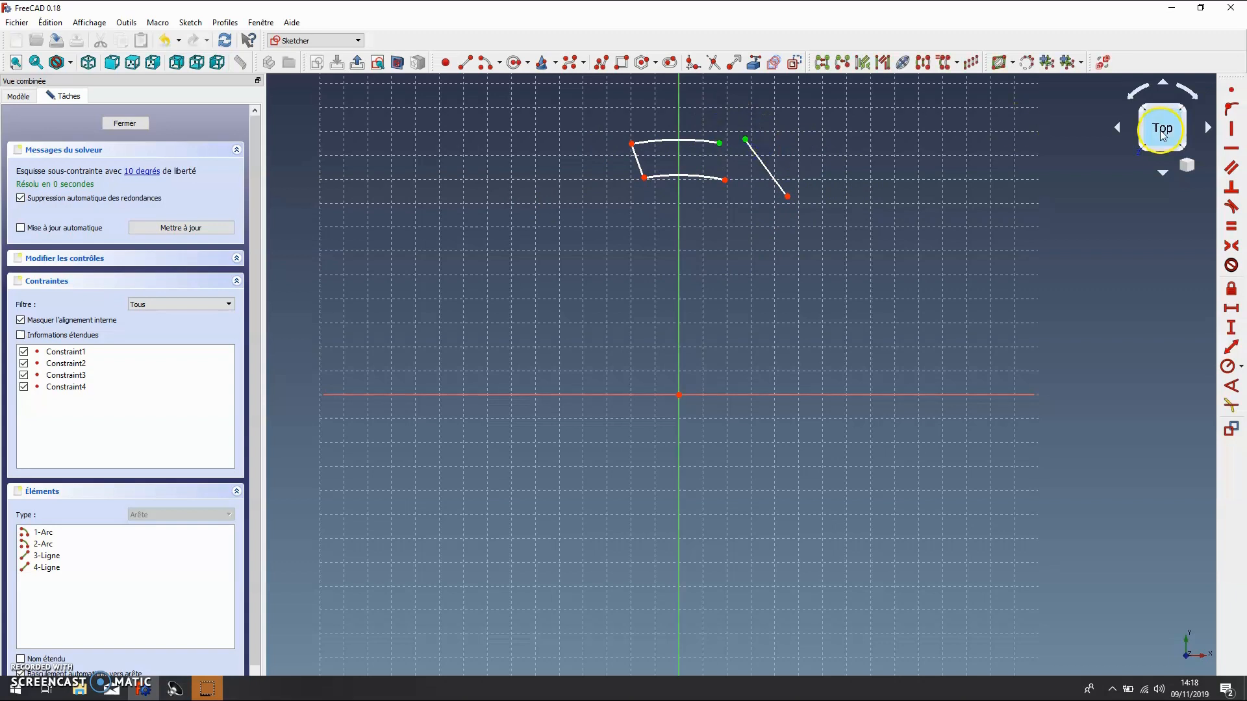
pyautogui.click(1233, 94)
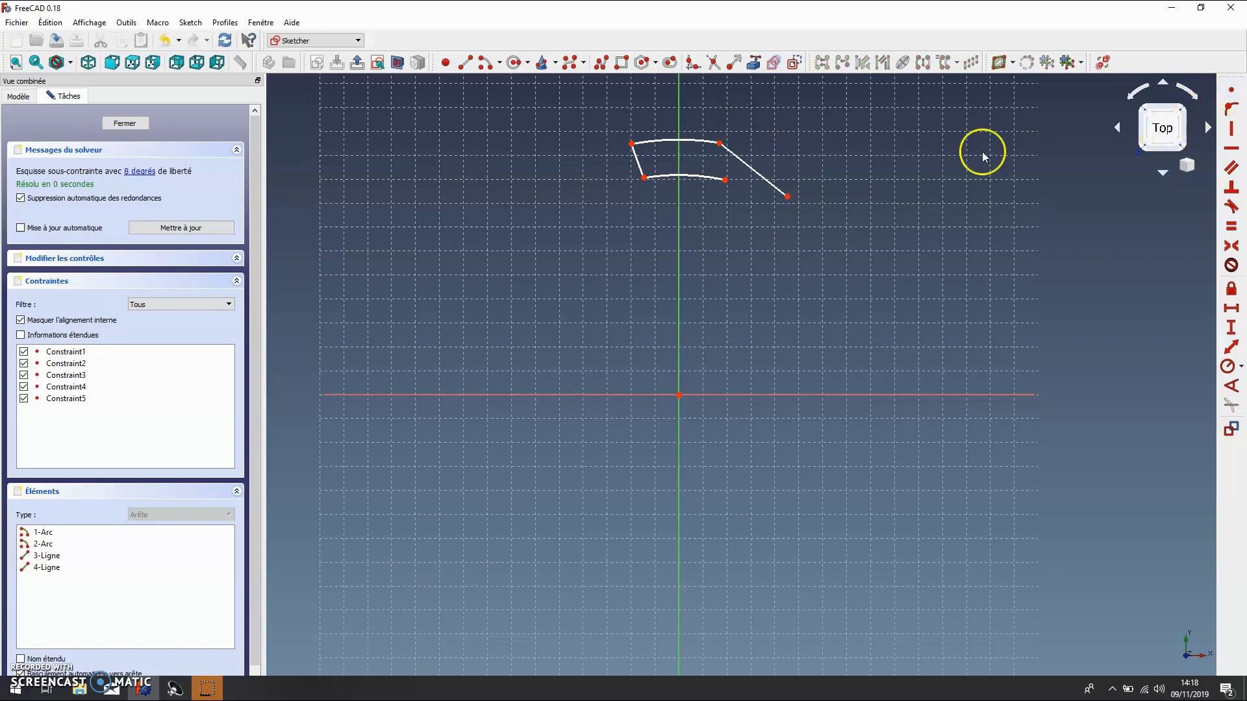
# Step: Move the slanted line's free end near the inner arc's right endpoint and make the two points coincident, closing the profile
pyautogui.click(779, 189)
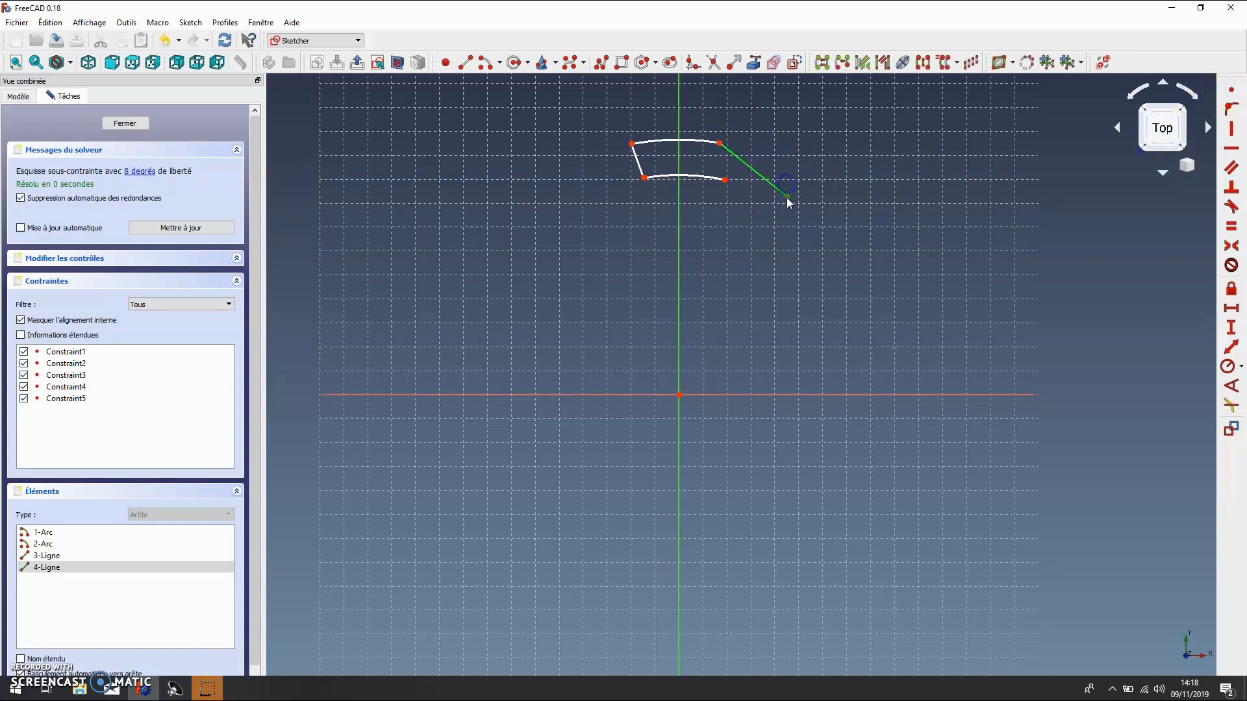
pyautogui.click(783, 223)
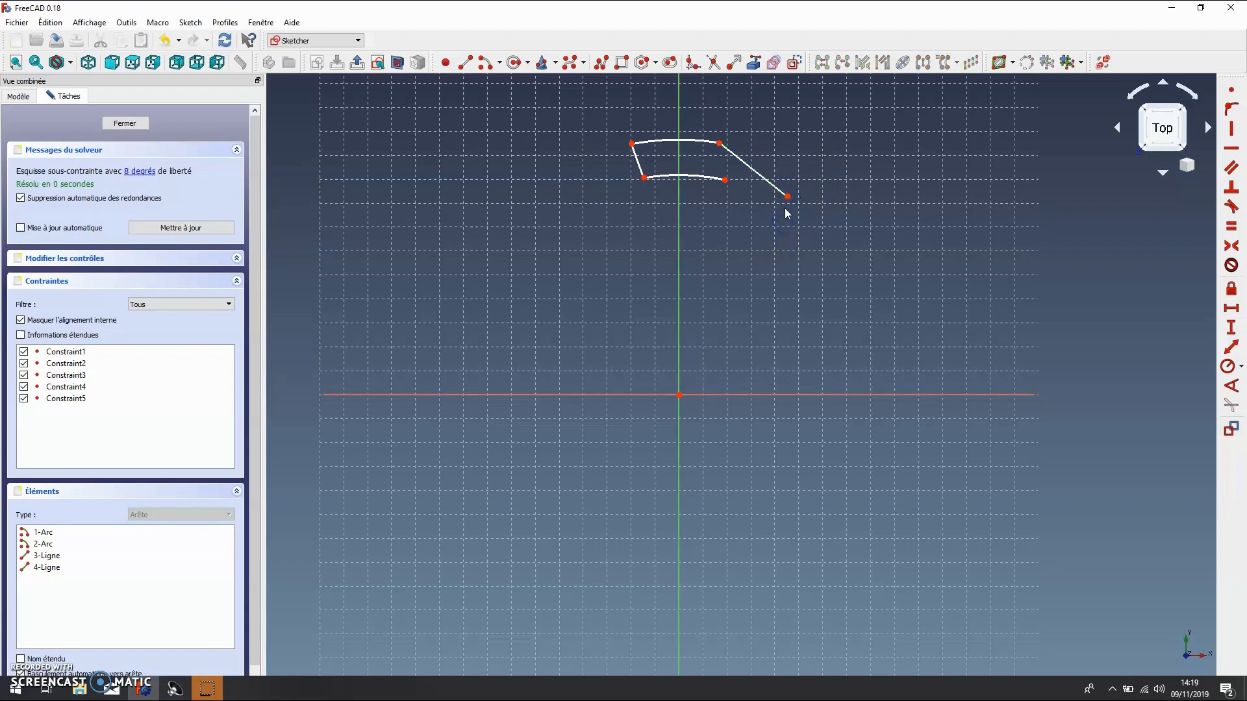
pyautogui.moveTo(788, 198); pyautogui.dragTo(721, 167)
pyautogui.click(722, 167)
pyautogui.click(726, 180)
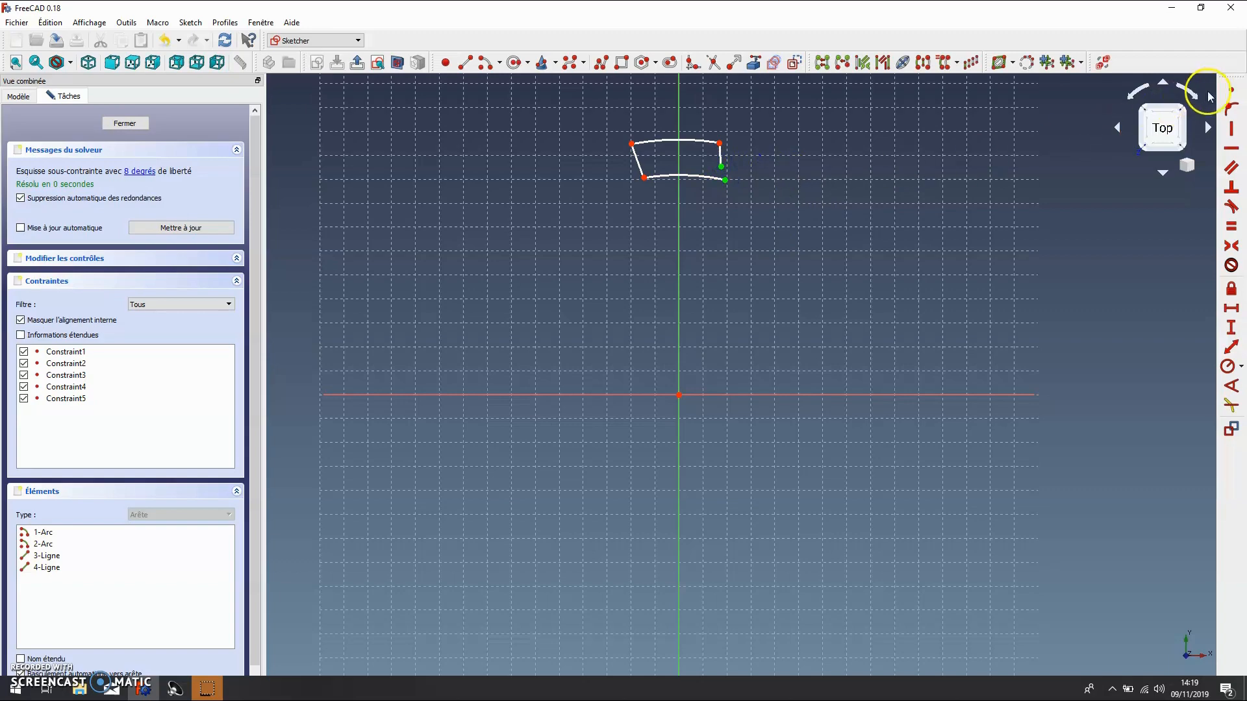
pyautogui.click(1231, 94)
# Step: Constrain the outer arc's radius to 100 mm
pyautogui.scroll(2, 727, 222)
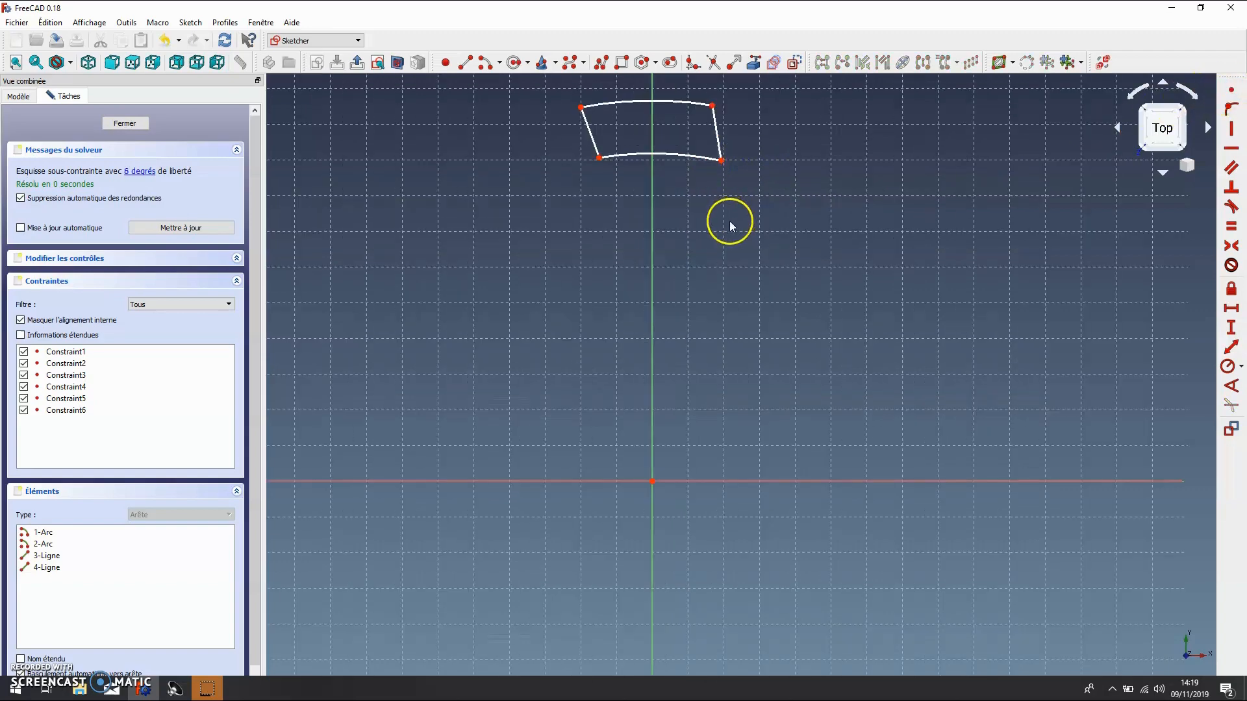
pyautogui.click(676, 105)
pyautogui.scroll(-3, 1138, 463)
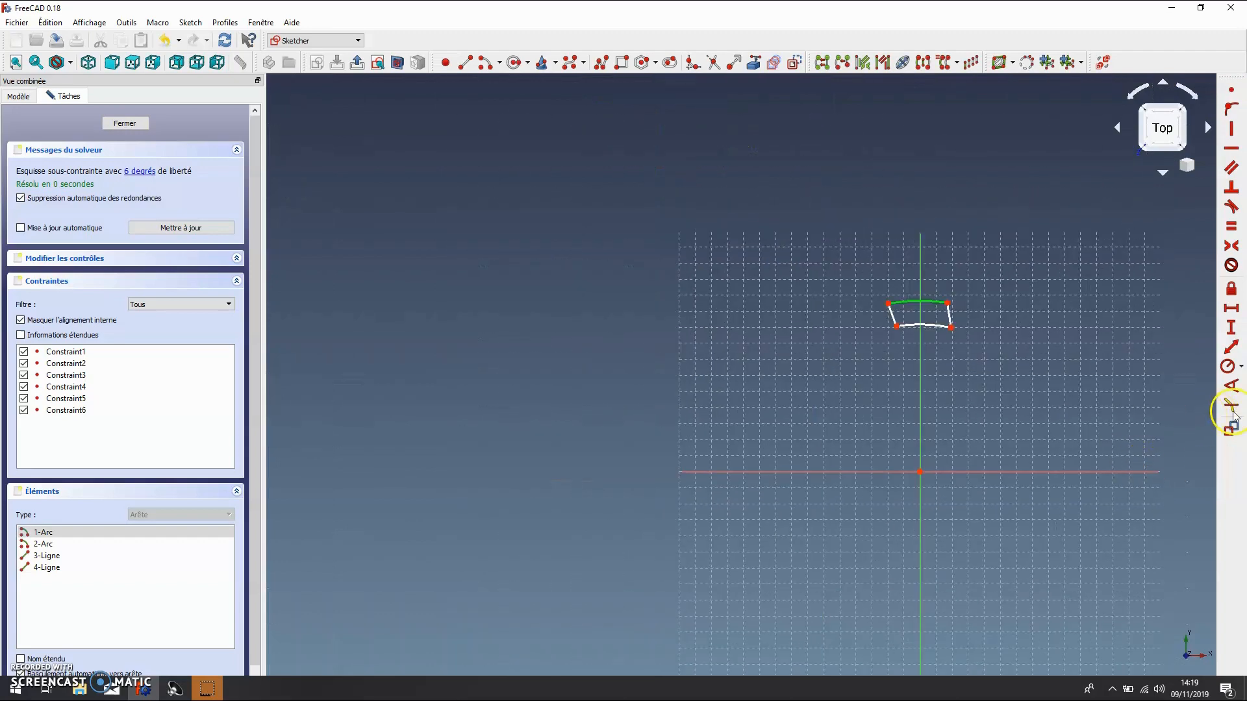
pyautogui.click(1233, 361)
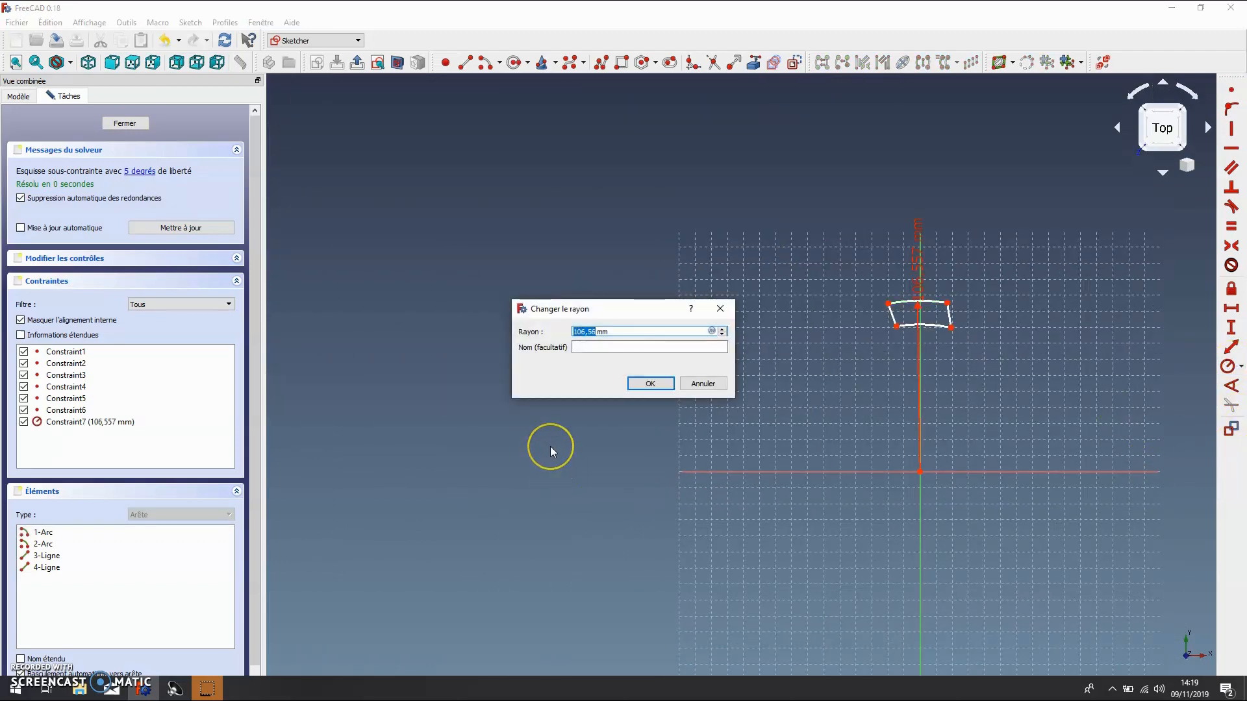
pyautogui.press('Return')
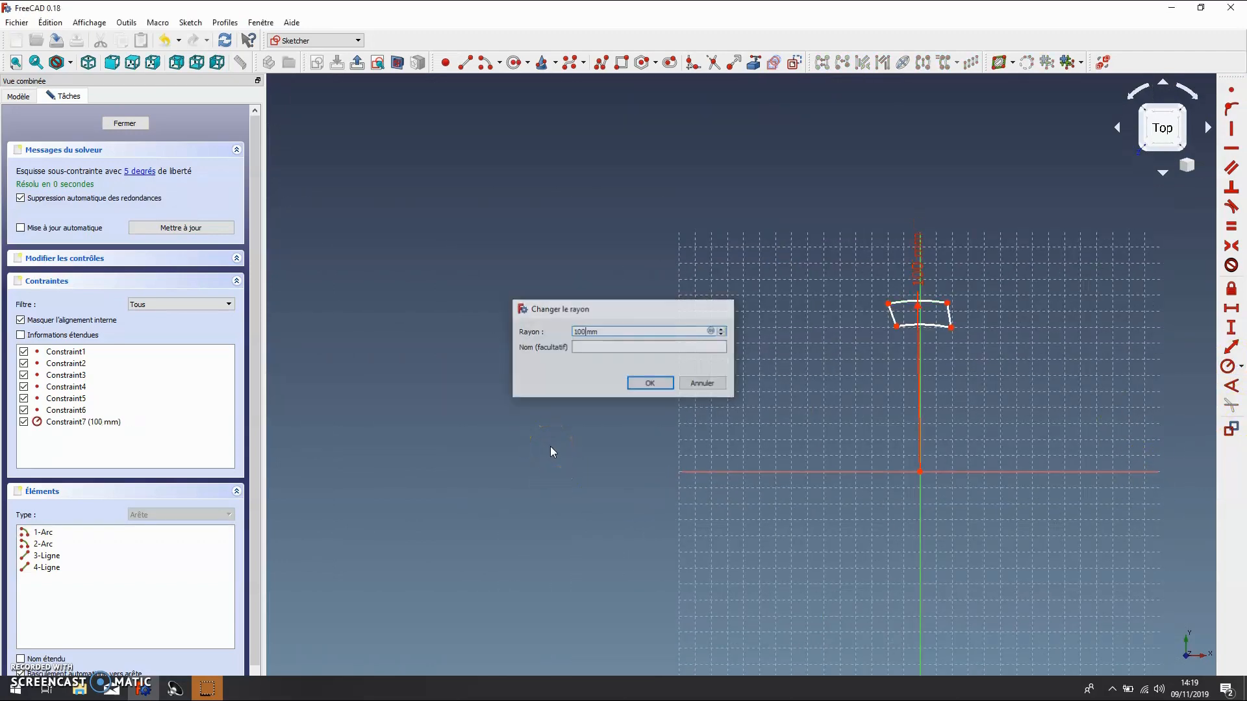
# Step: Constrain the inner arc's radius to 90 mm
pyautogui.click(932, 334)
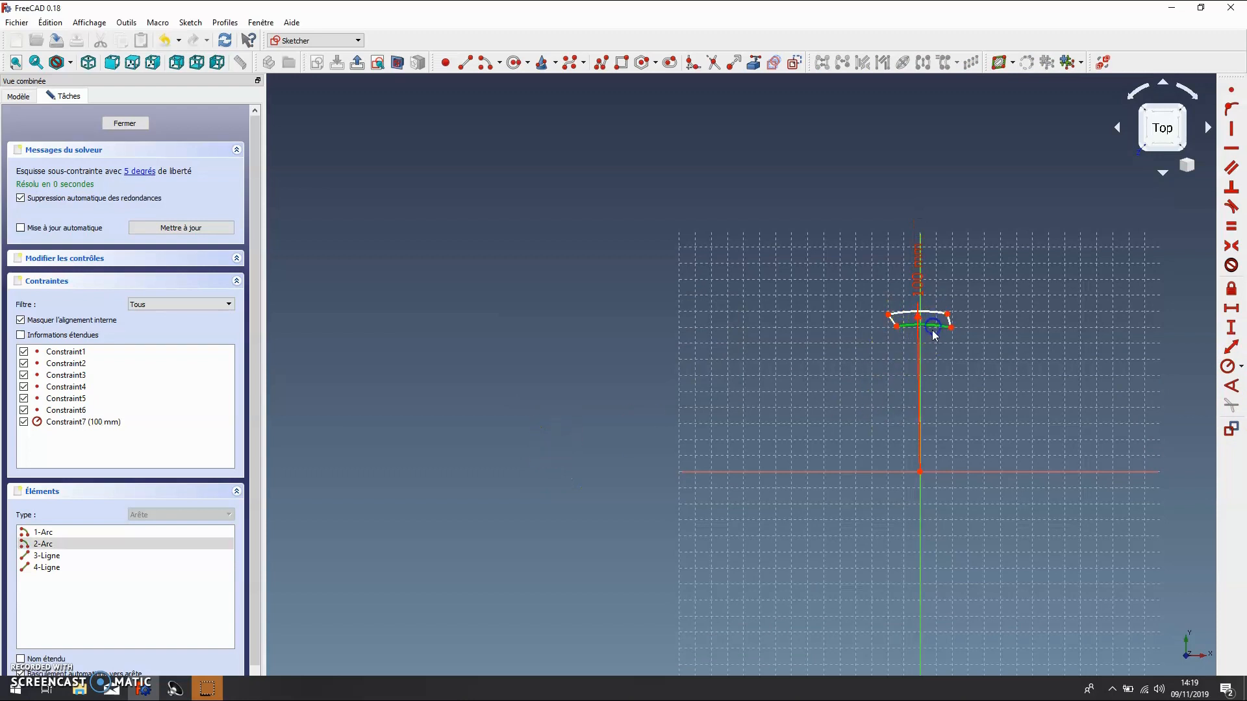
pyautogui.click(1230, 367)
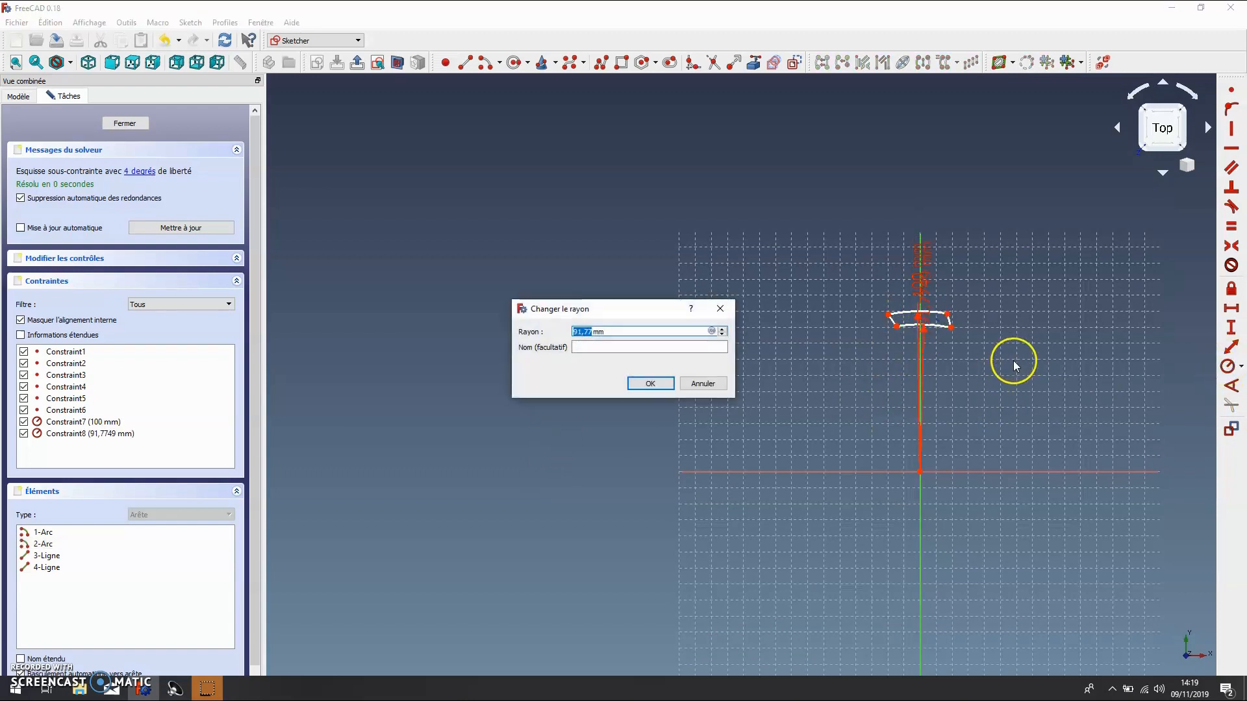
pyautogui.write('90')
pyautogui.press('Return')
# Step: Constrain the two short end lines of the arc profile to be vertical
pyautogui.scroll(5, 1026, 305)
pyautogui.scroll(-3, 1016, 331)
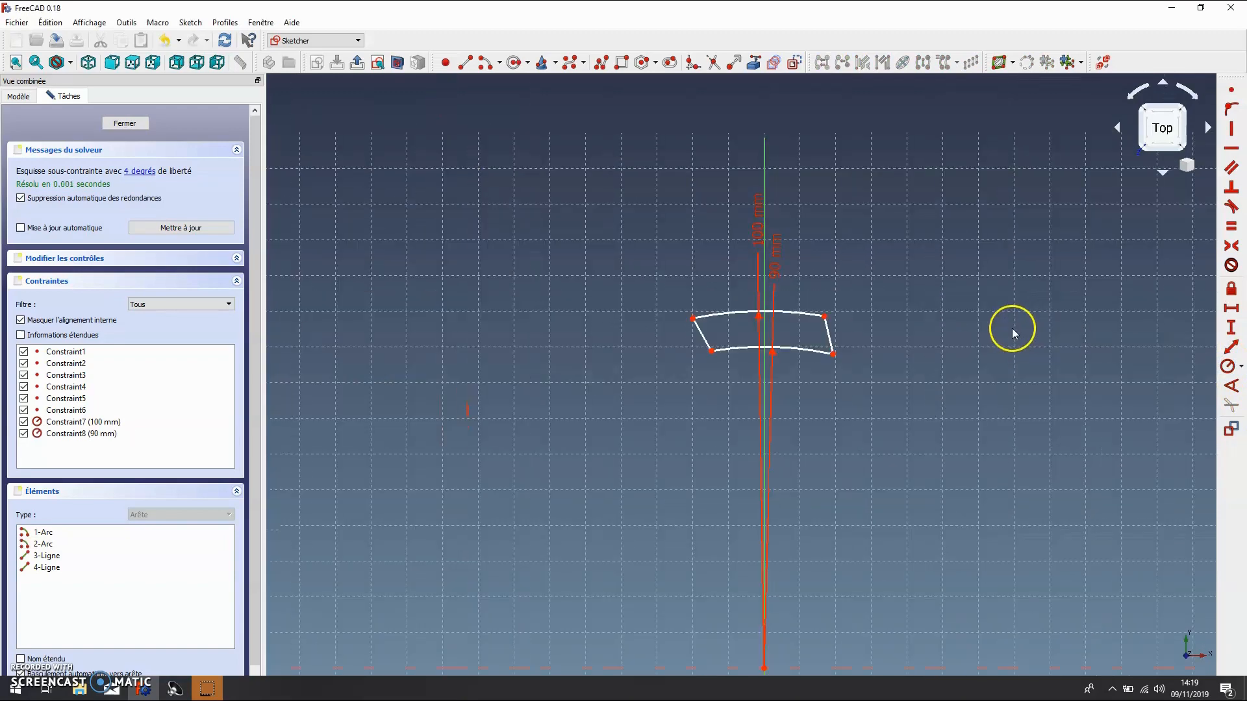
pyautogui.click(704, 343)
pyautogui.click(829, 335)
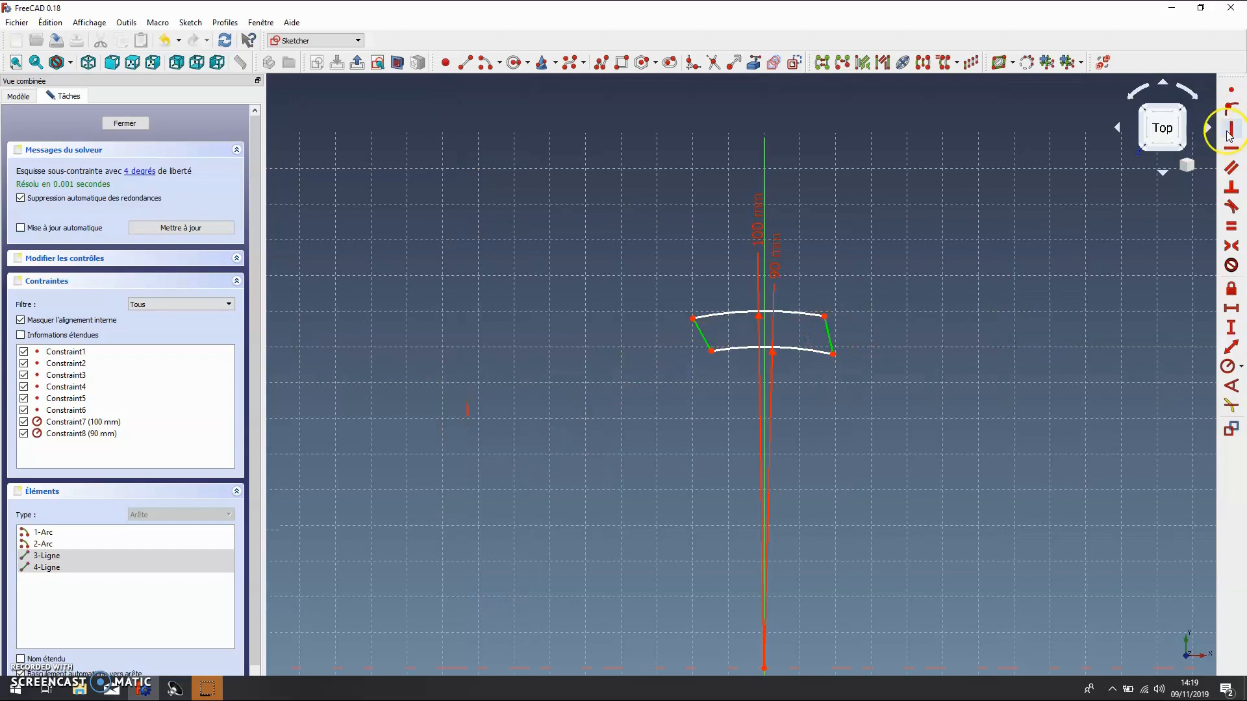
pyautogui.click(1232, 129)
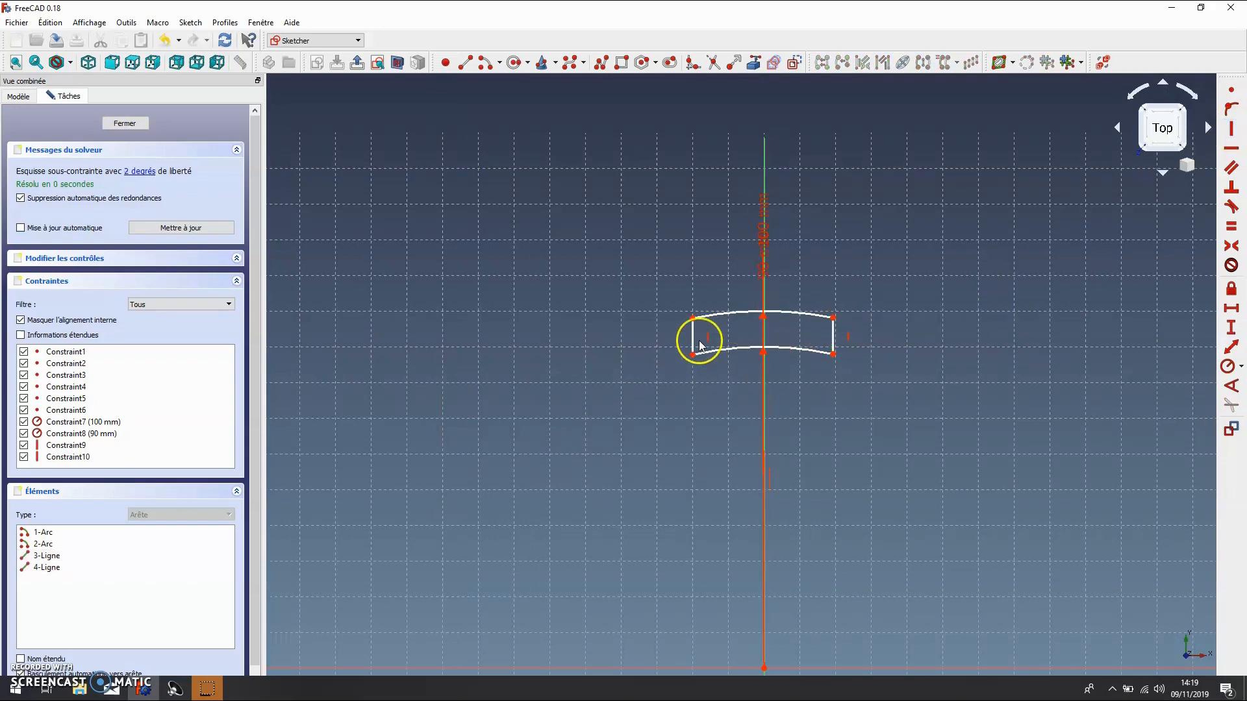
# Step: Widen the arc profile by moving its outer corners, and make the outer arc's endpoints symmetric about the vertical axis
pyautogui.scroll(-3, 757, 442)
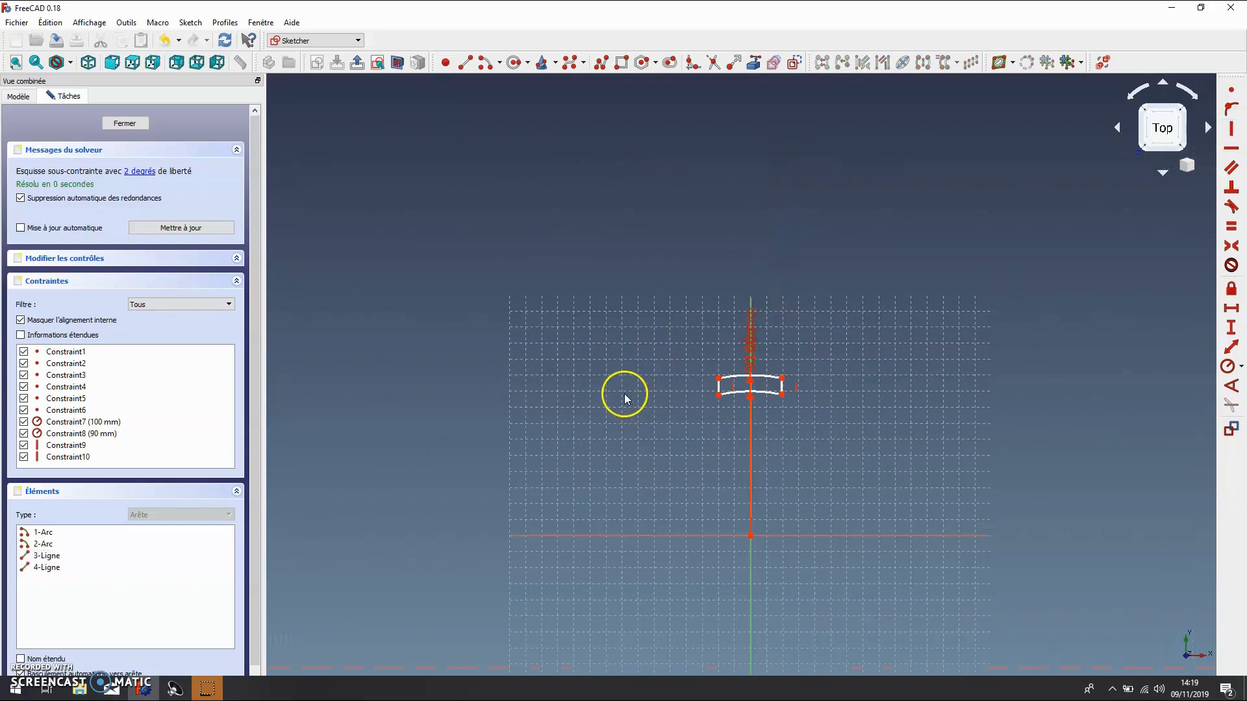
pyautogui.moveTo(719, 380); pyautogui.dragTo(805, 388)
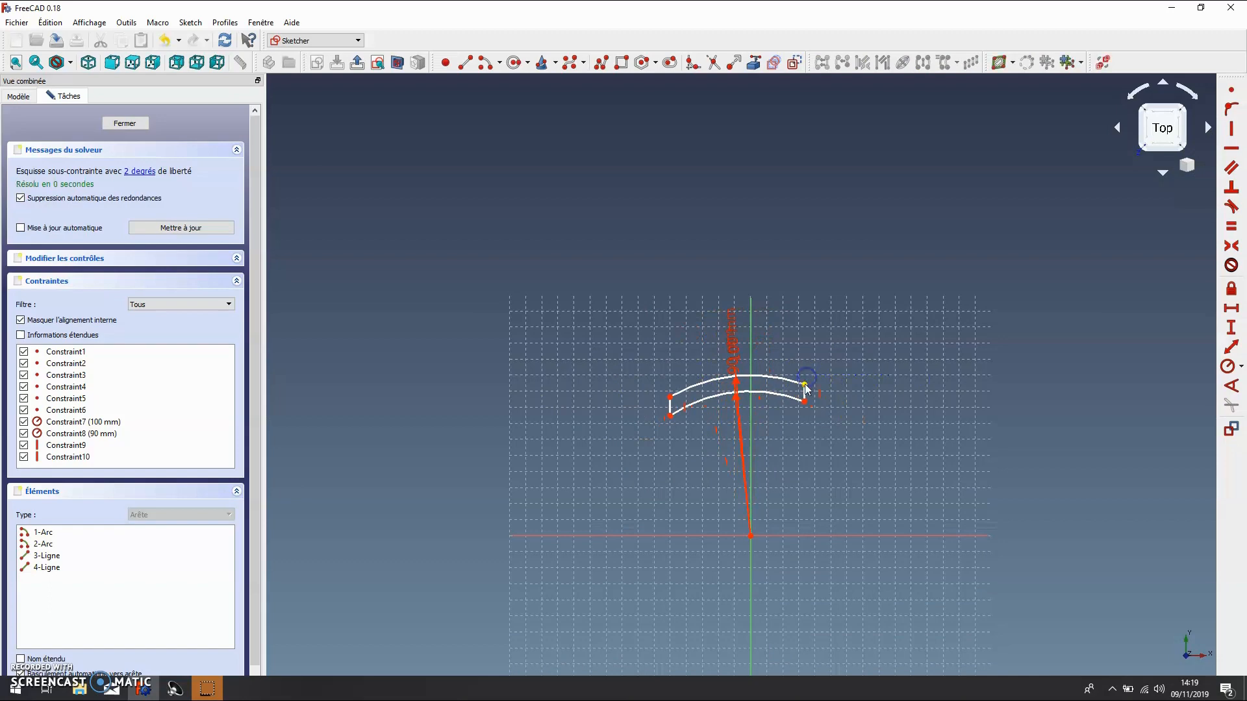
pyautogui.click(805, 386)
pyautogui.click(669, 396)
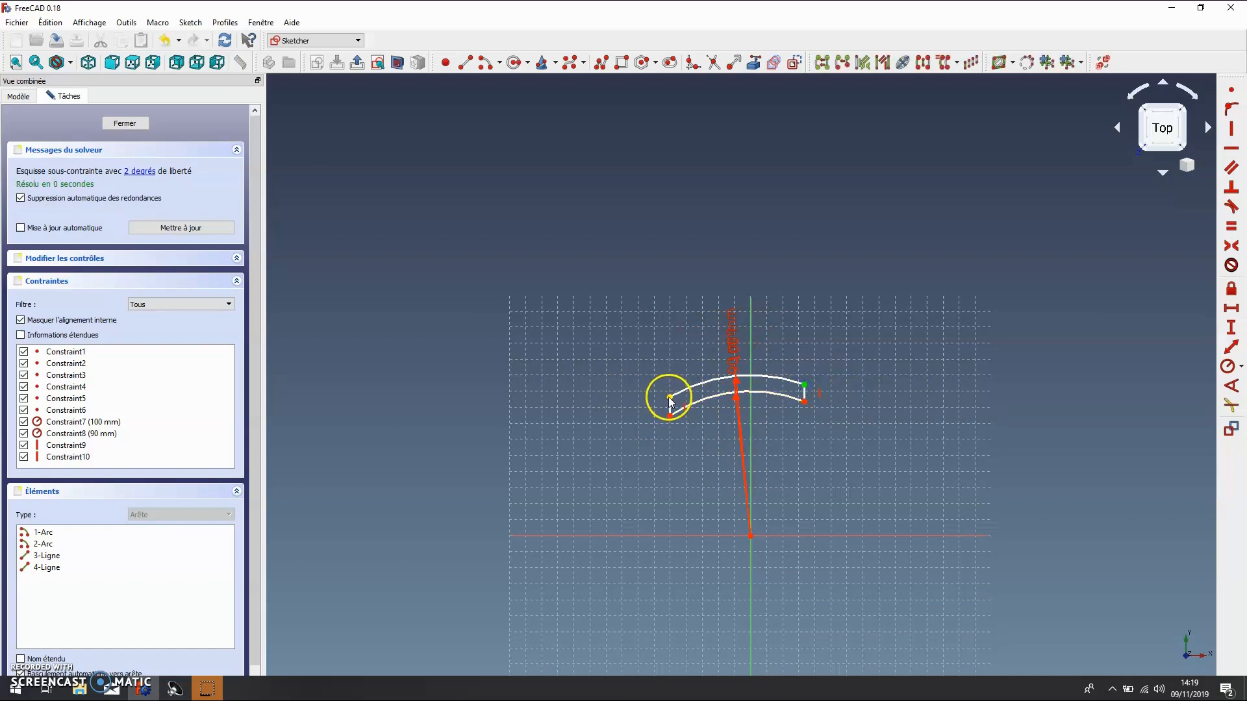
pyautogui.click(752, 350)
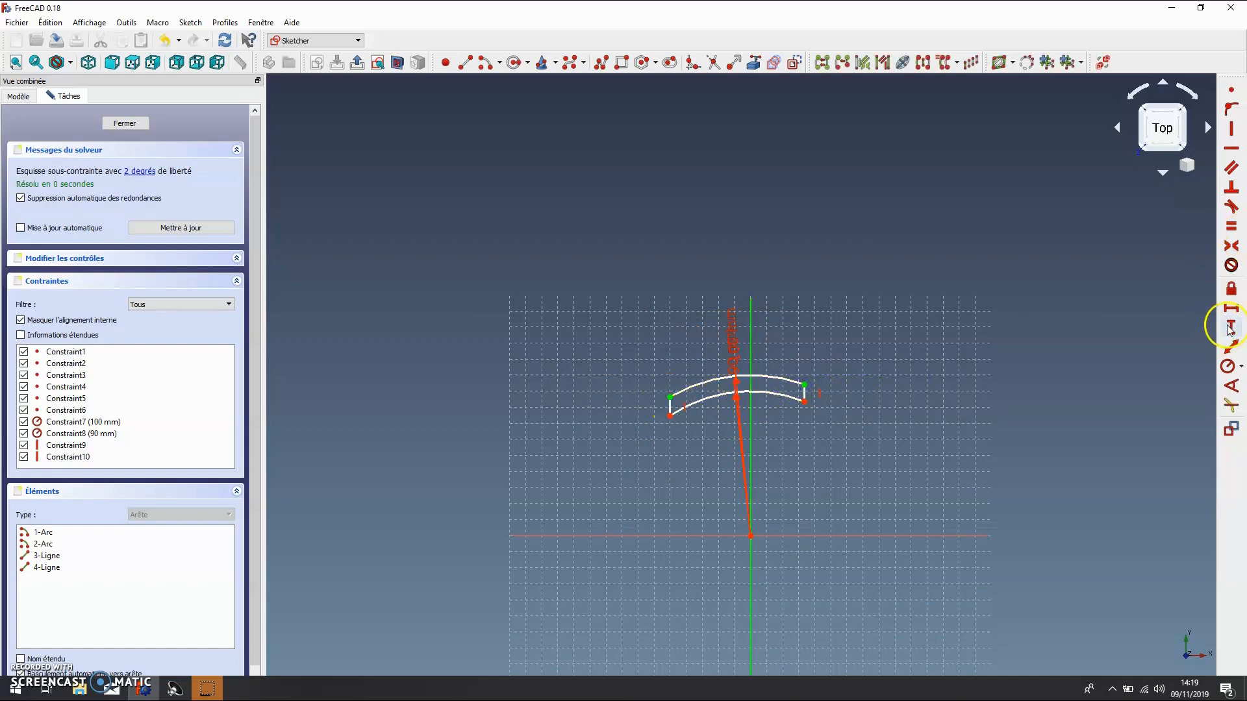
pyautogui.click(1231, 247)
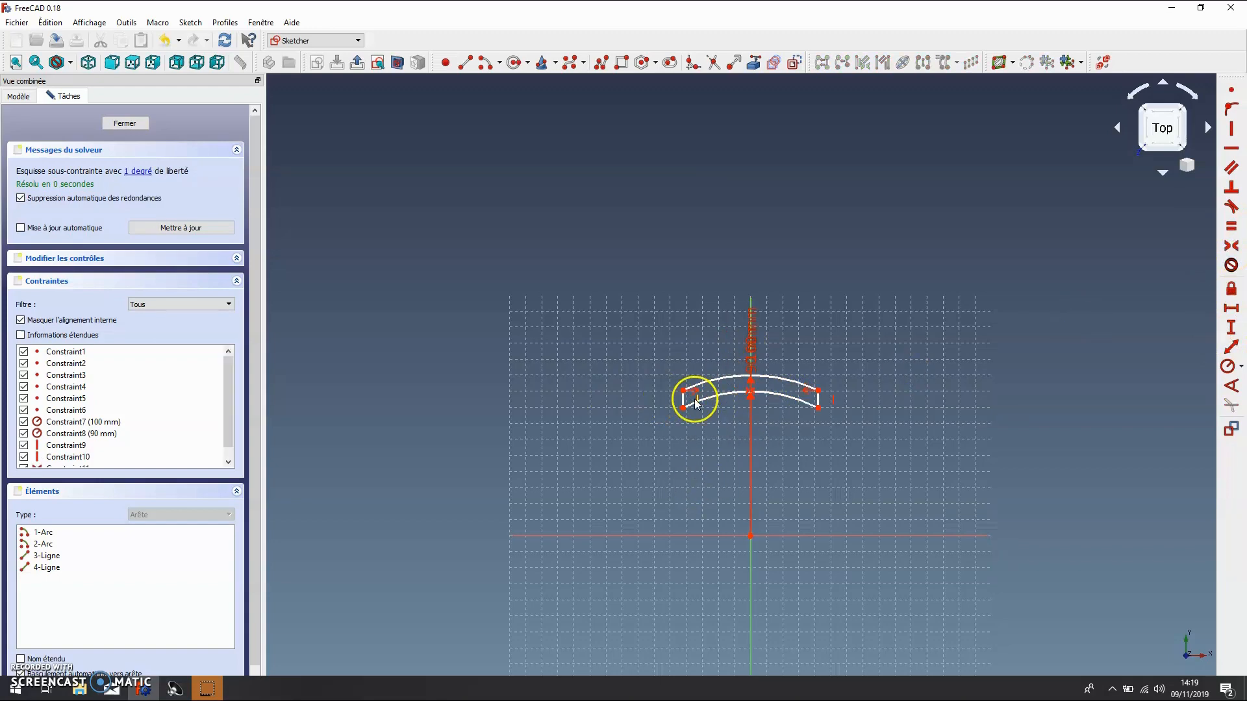
# Step: Constrain the horizontal distance between the arc profile's two lower corners to 40 mm
pyautogui.click(817, 408)
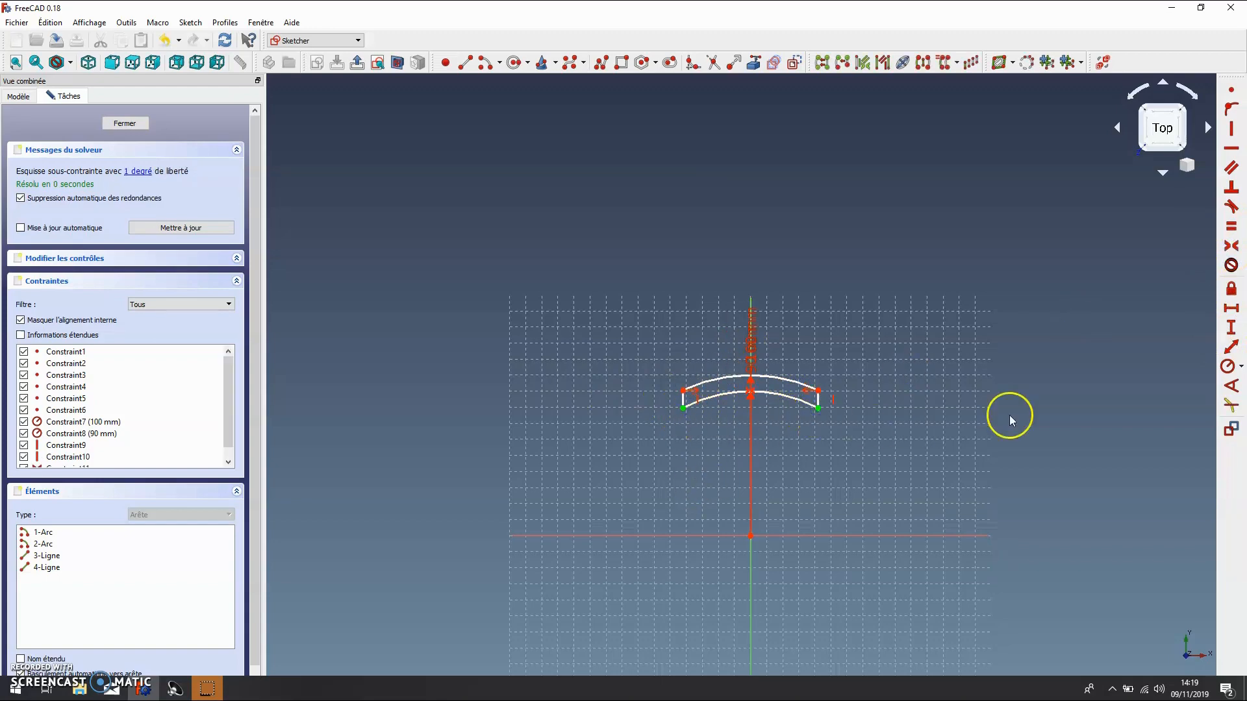
pyautogui.click(1232, 310)
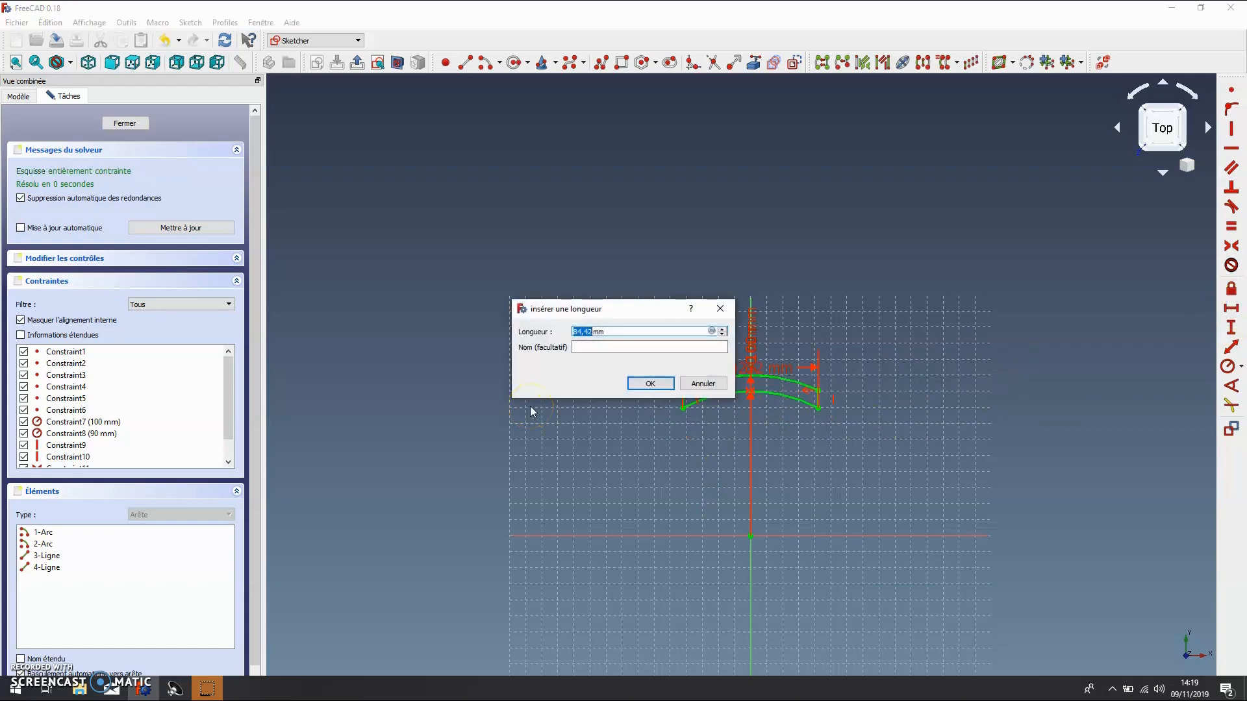
pyautogui.write('40')
pyautogui.press('Return')
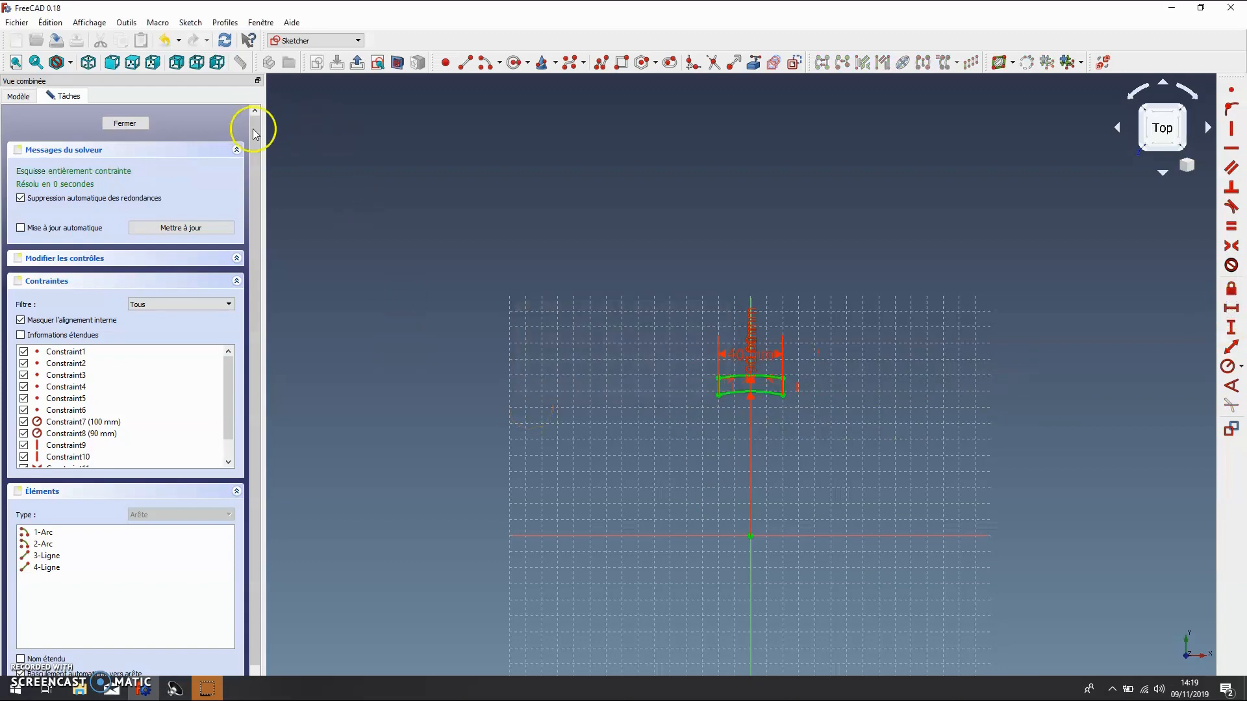
# Step: Reposition the 40 mm, 100 mm and 90 mm dimension labels away from the arc profile
pyautogui.doubleClick(731, 356)
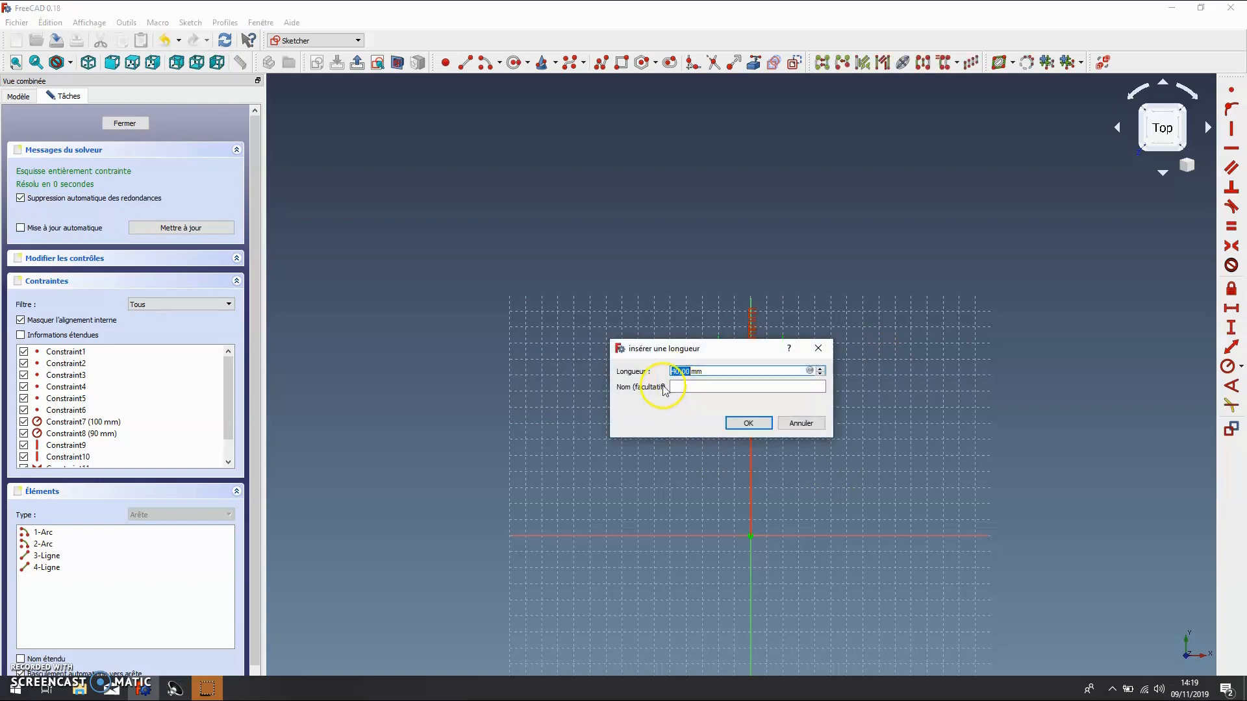
pyautogui.click(802, 423)
pyautogui.moveTo(733, 365); pyautogui.dragTo(615, 444)
pyautogui.moveTo(754, 363); pyautogui.dragTo(913, 320)
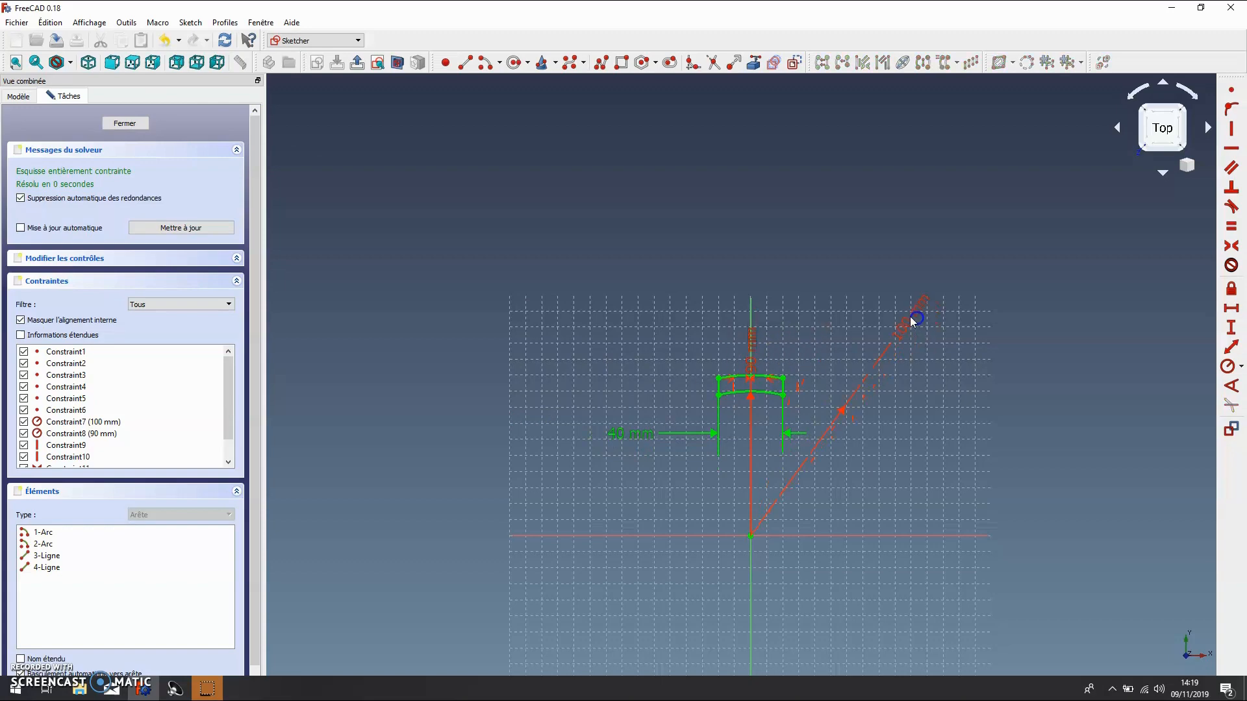
pyautogui.moveTo(751, 356); pyautogui.dragTo(866, 273)
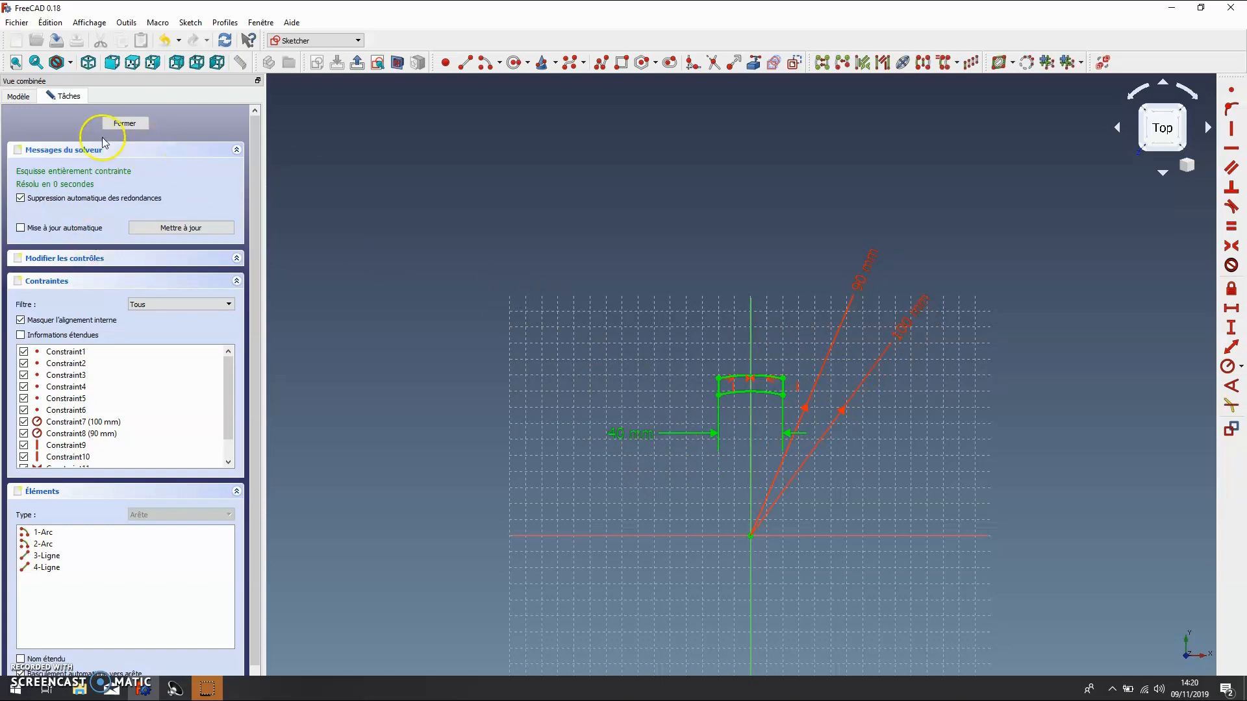
# Step: Finish the sketch and revolve the profile 360° around the horizontal sketch axis to form a ring
pyautogui.click(121, 123)
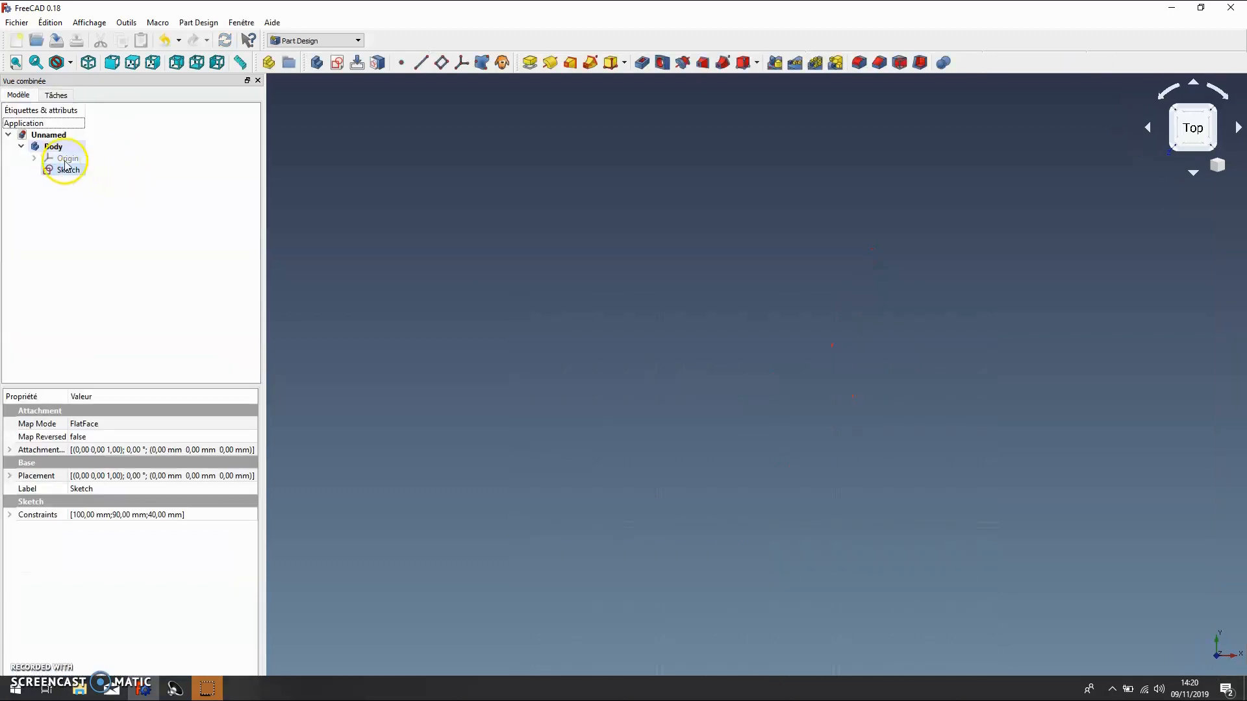
pyautogui.click(57, 96)
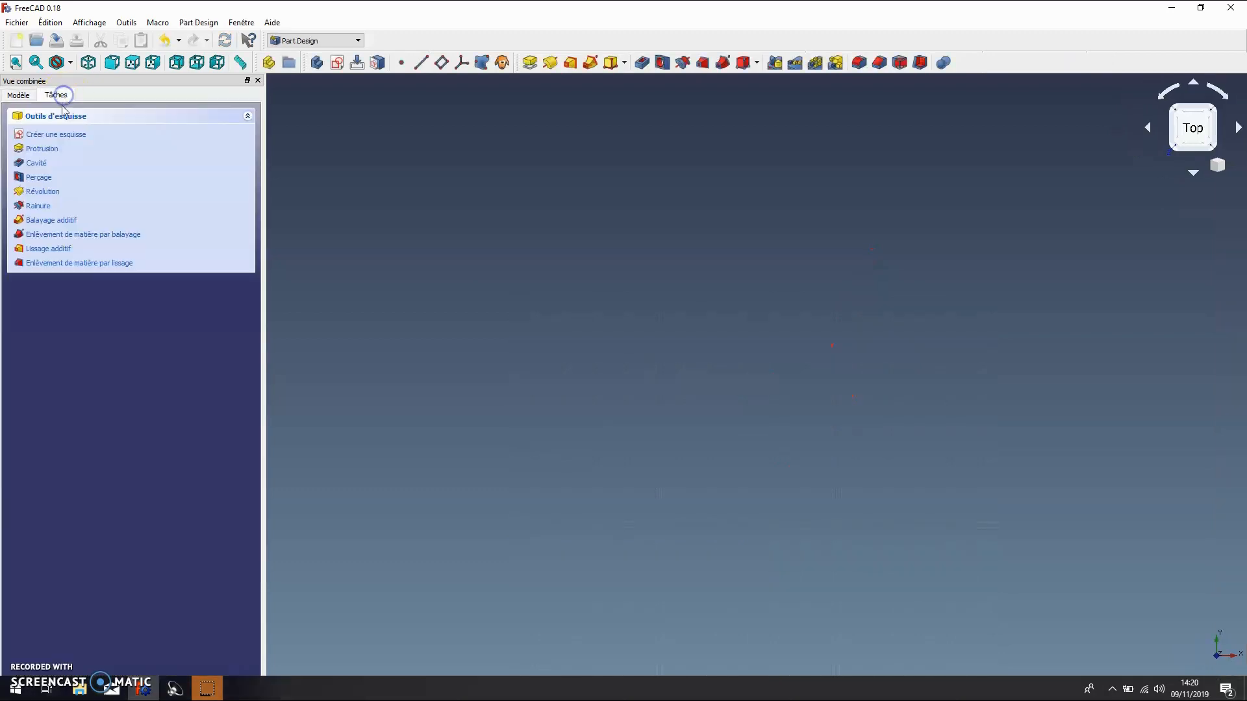
pyautogui.click(41, 193)
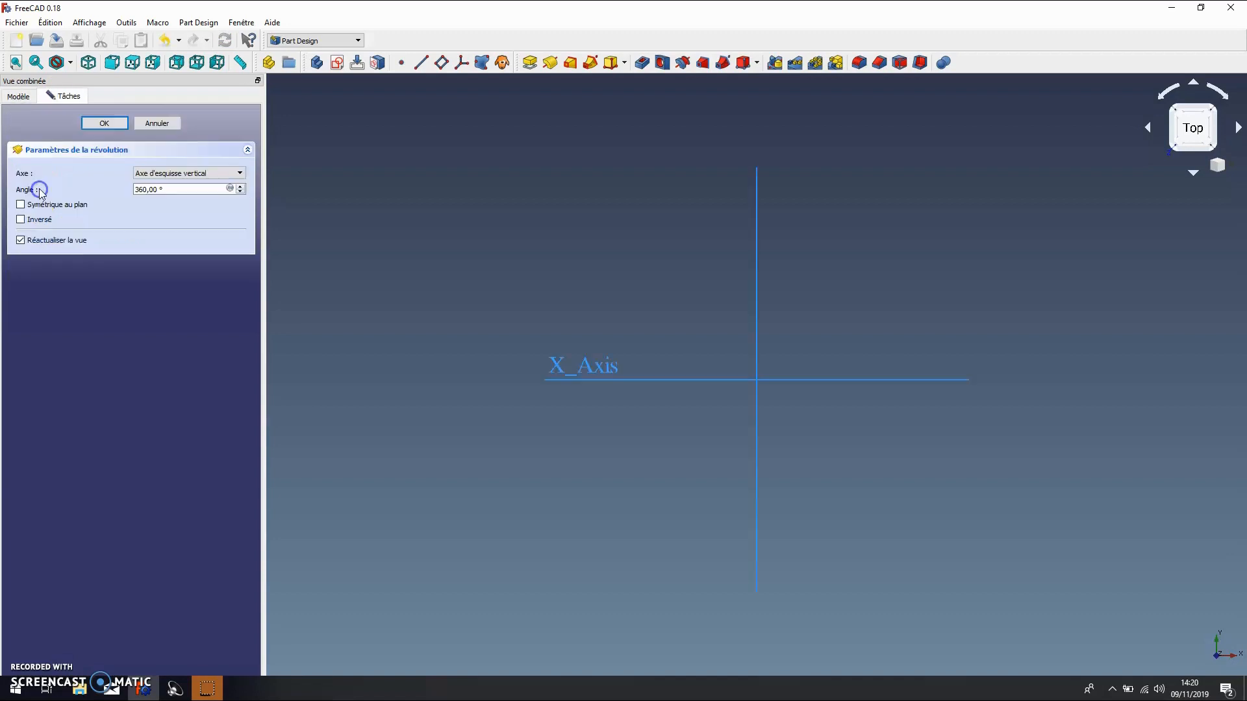
pyautogui.click(241, 174)
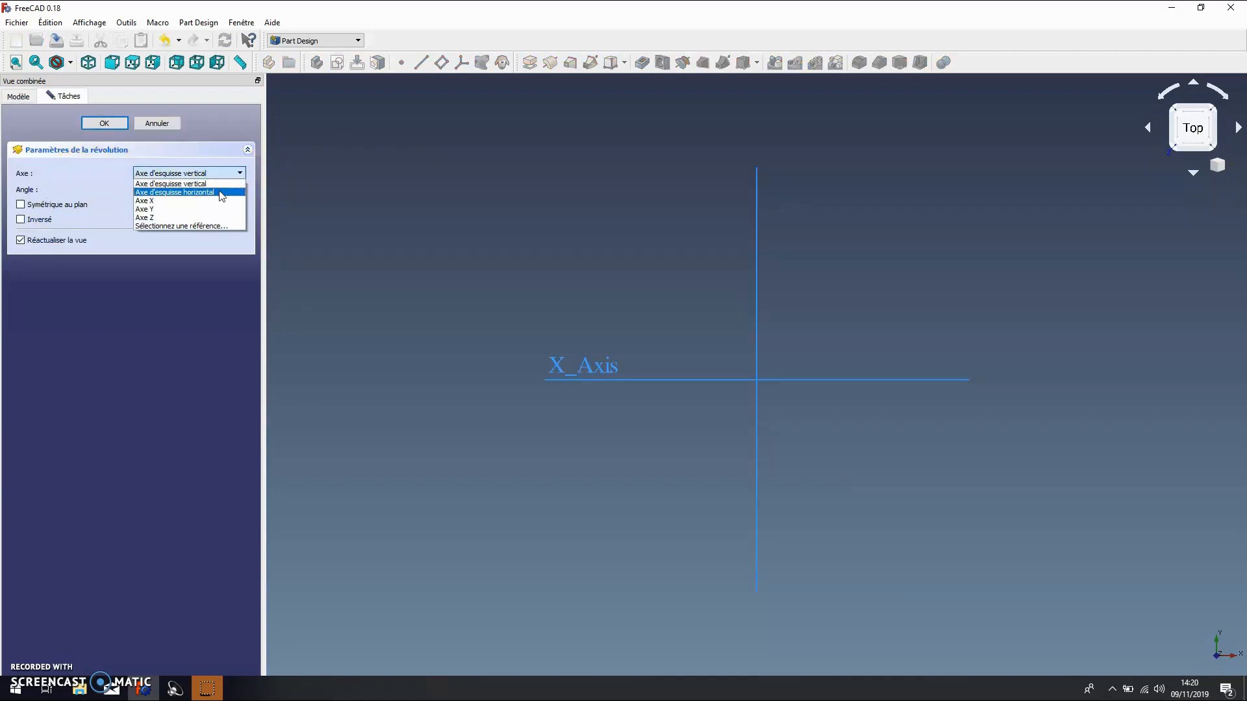
pyautogui.click(221, 194)
pyautogui.moveTo(404, 232); pyautogui.dragTo(587, 558, button='middle')
pyautogui.moveTo(755, 306); pyautogui.dragTo(936, 350, button='middle')
pyautogui.scroll(-4, 870, 330)
pyautogui.moveTo(645, 398); pyautogui.dragTo(507, 345, button='middle')
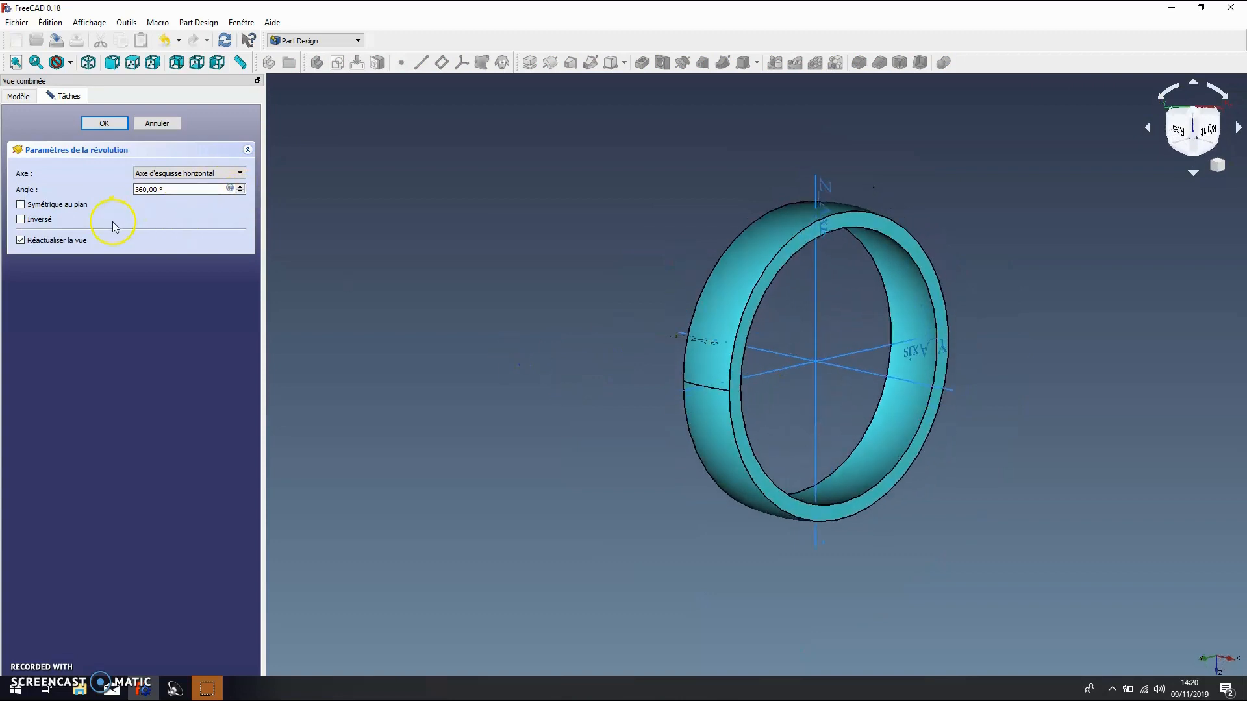
pyautogui.moveTo(364, 201); pyautogui.dragTo(524, 406, button='middle')
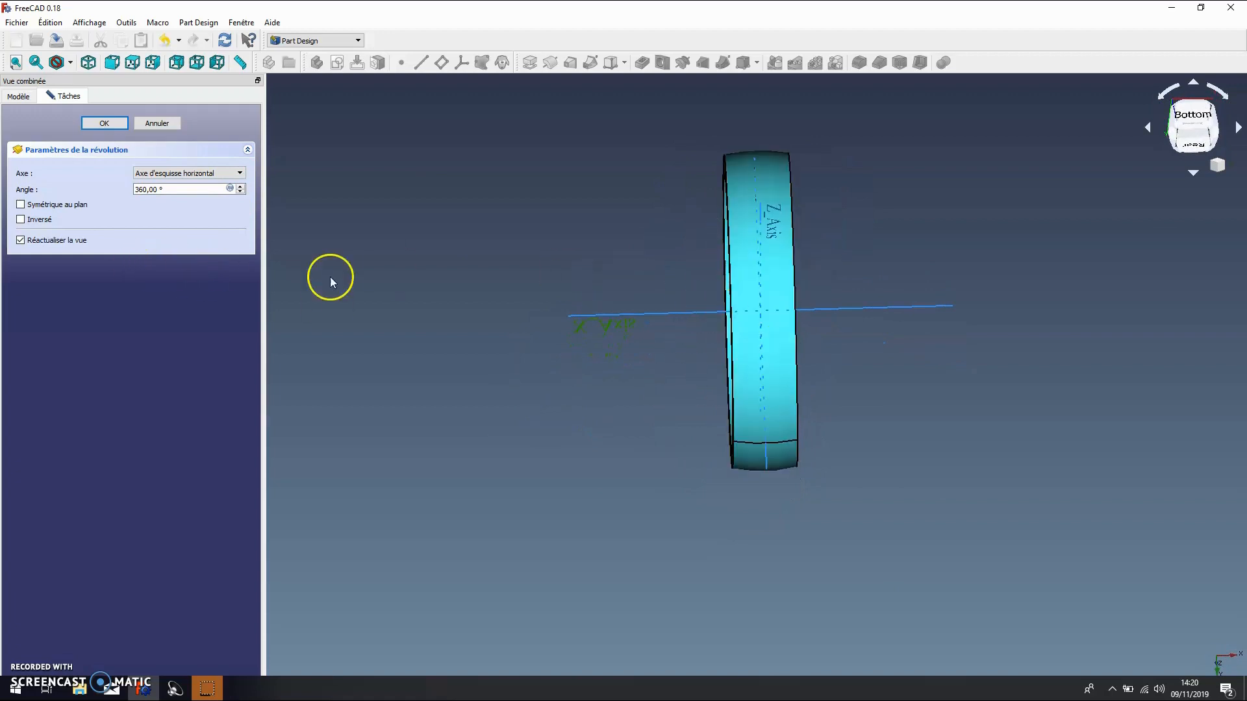
pyautogui.moveTo(747, 448); pyautogui.dragTo(748, 365, button='middle')
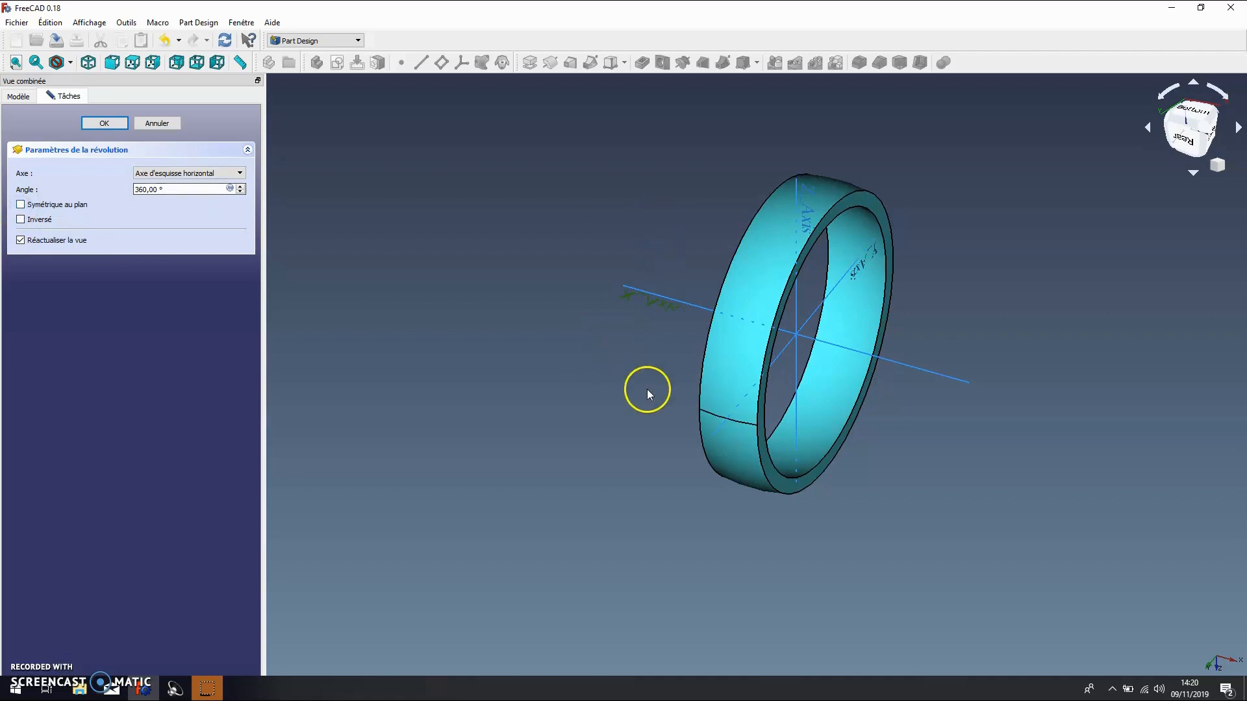
pyautogui.click(104, 123)
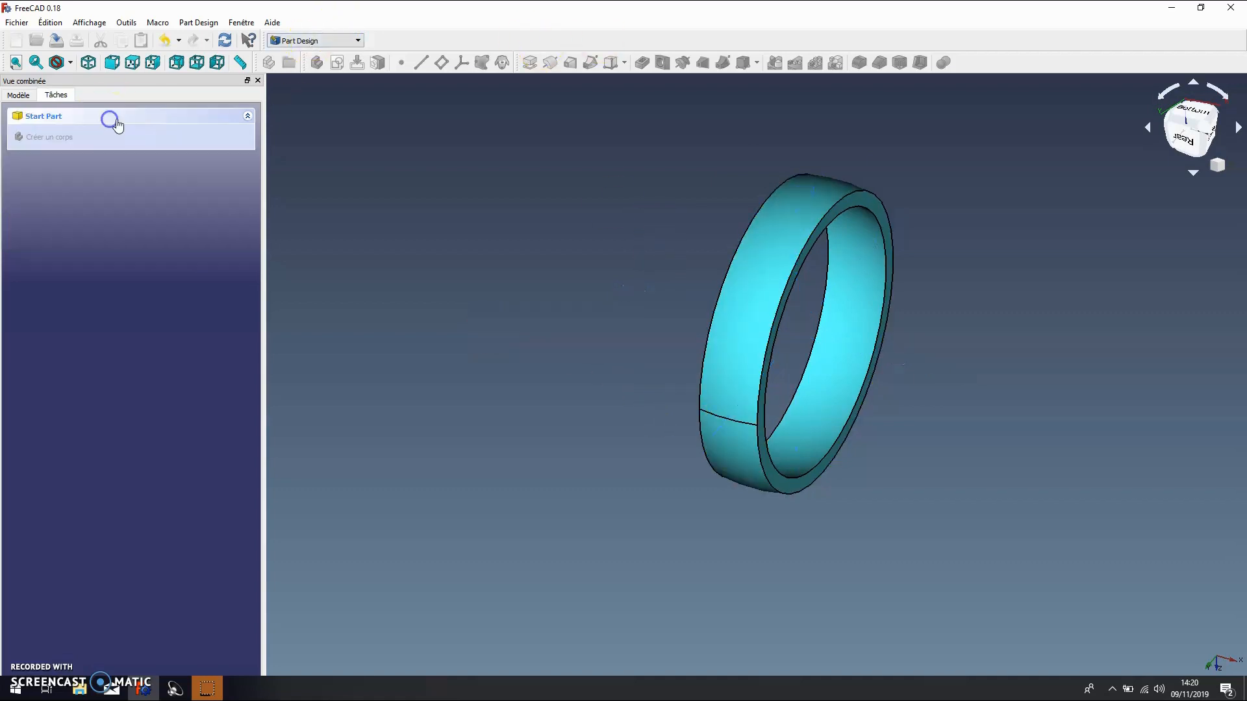
# Step: Create a second, empty body alongside the ring body
pyautogui.moveTo(588, 131); pyautogui.dragTo(834, 345)
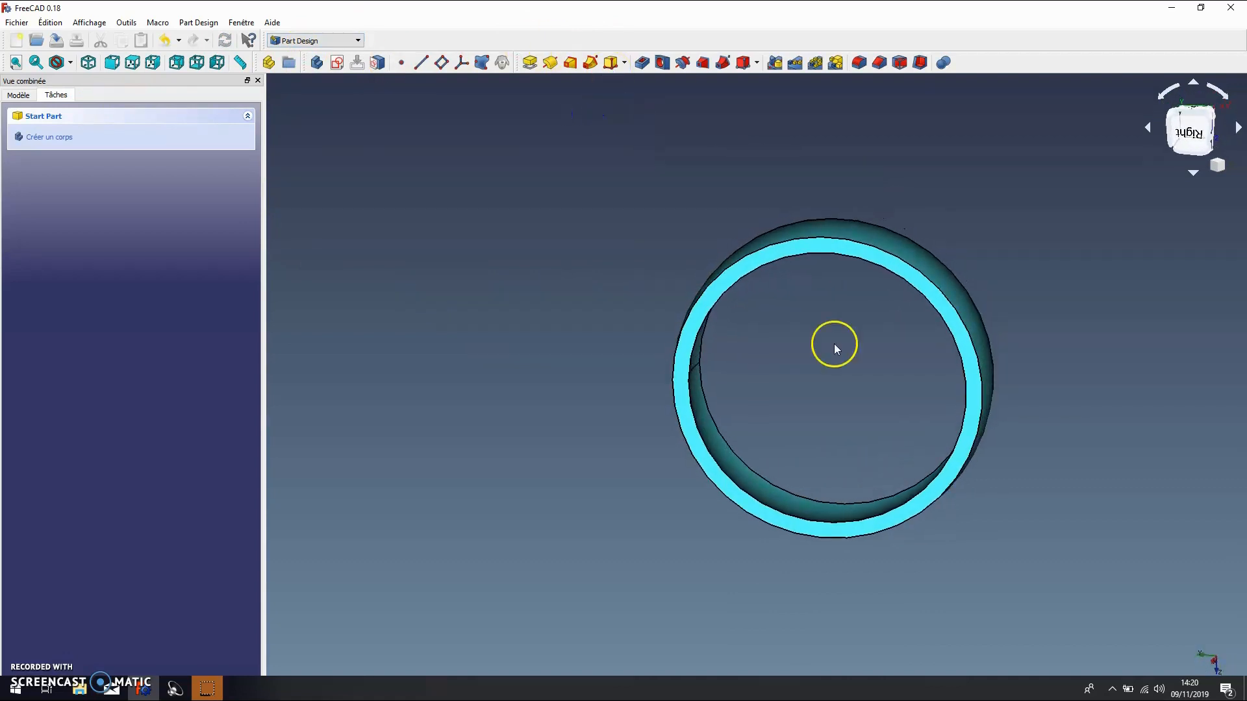
pyautogui.click(17, 95)
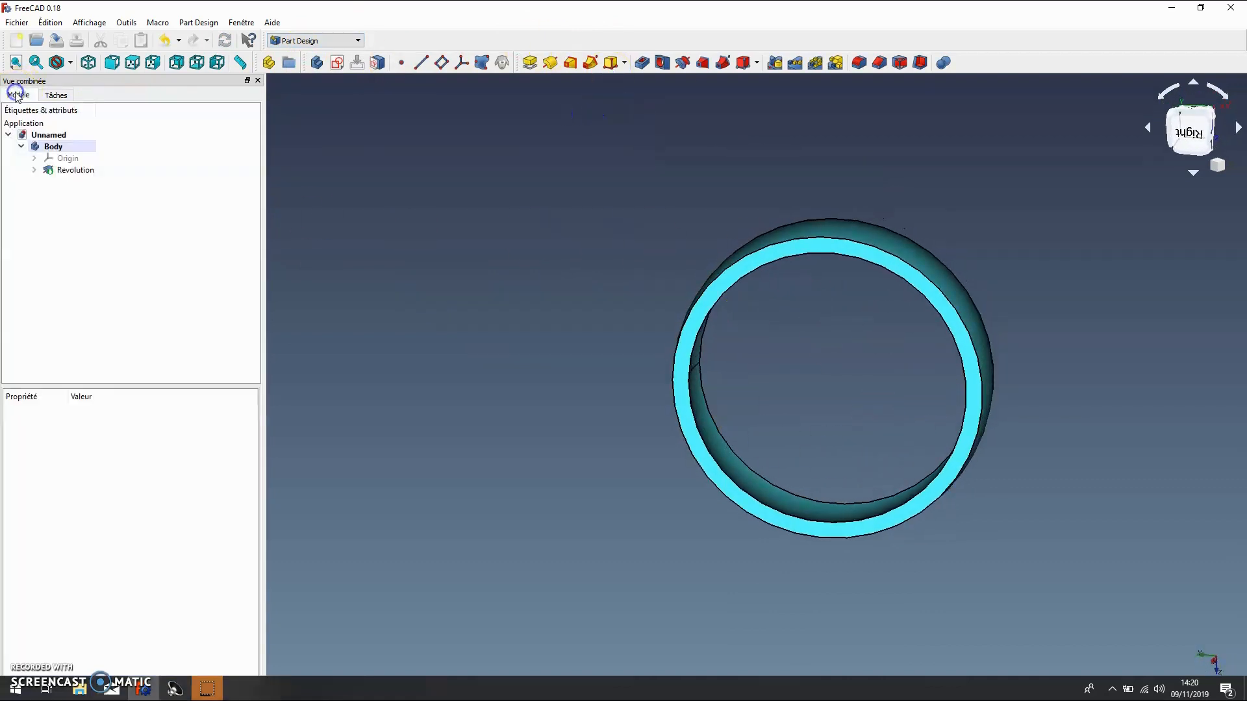
pyautogui.click(39, 149)
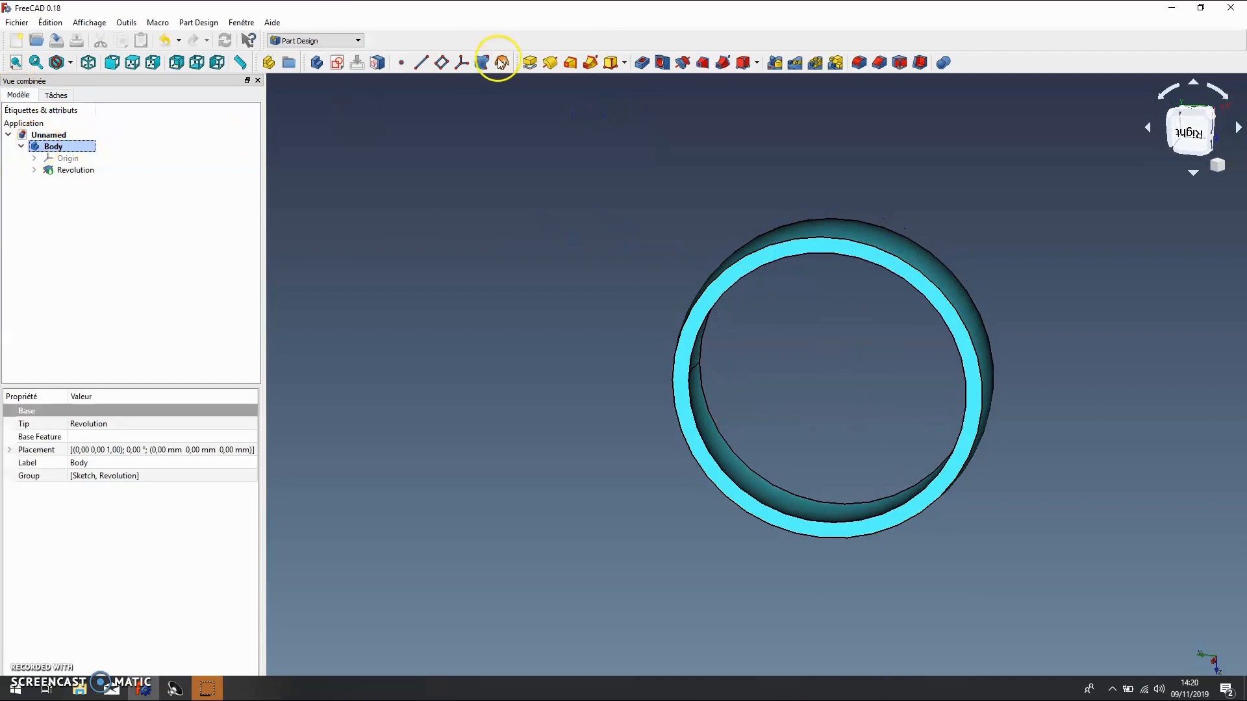
pyautogui.click(318, 65)
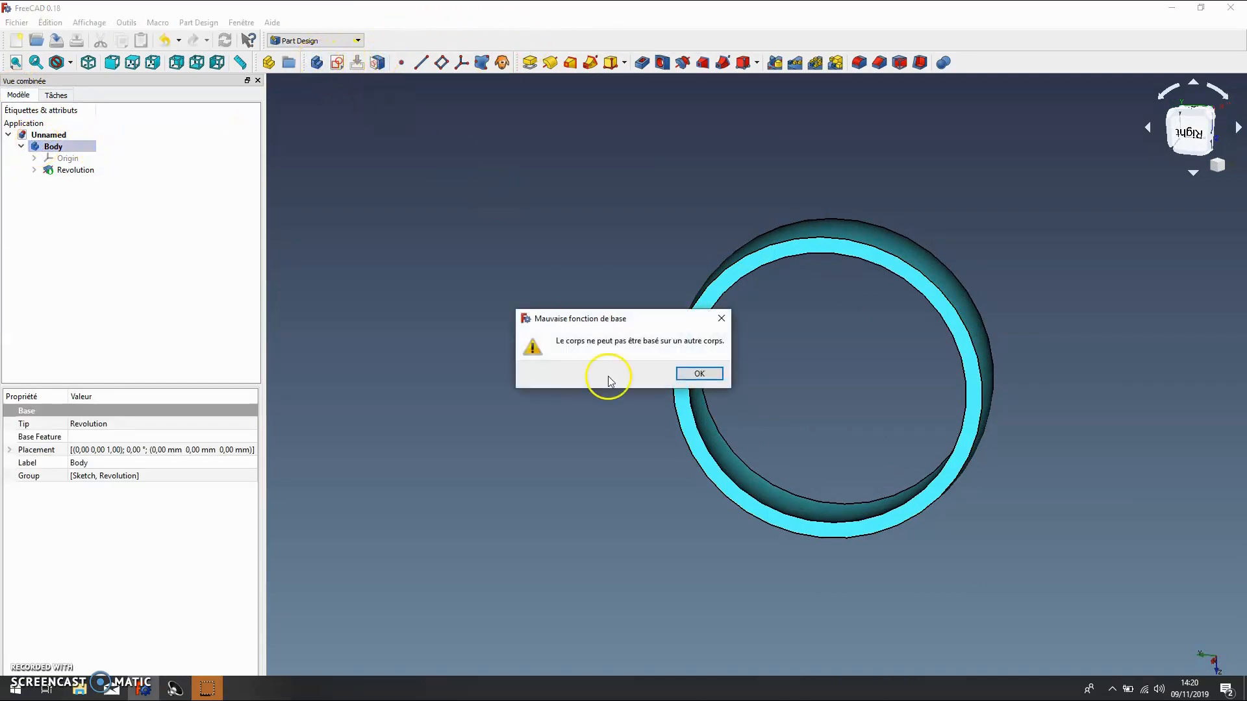
pyautogui.click(698, 371)
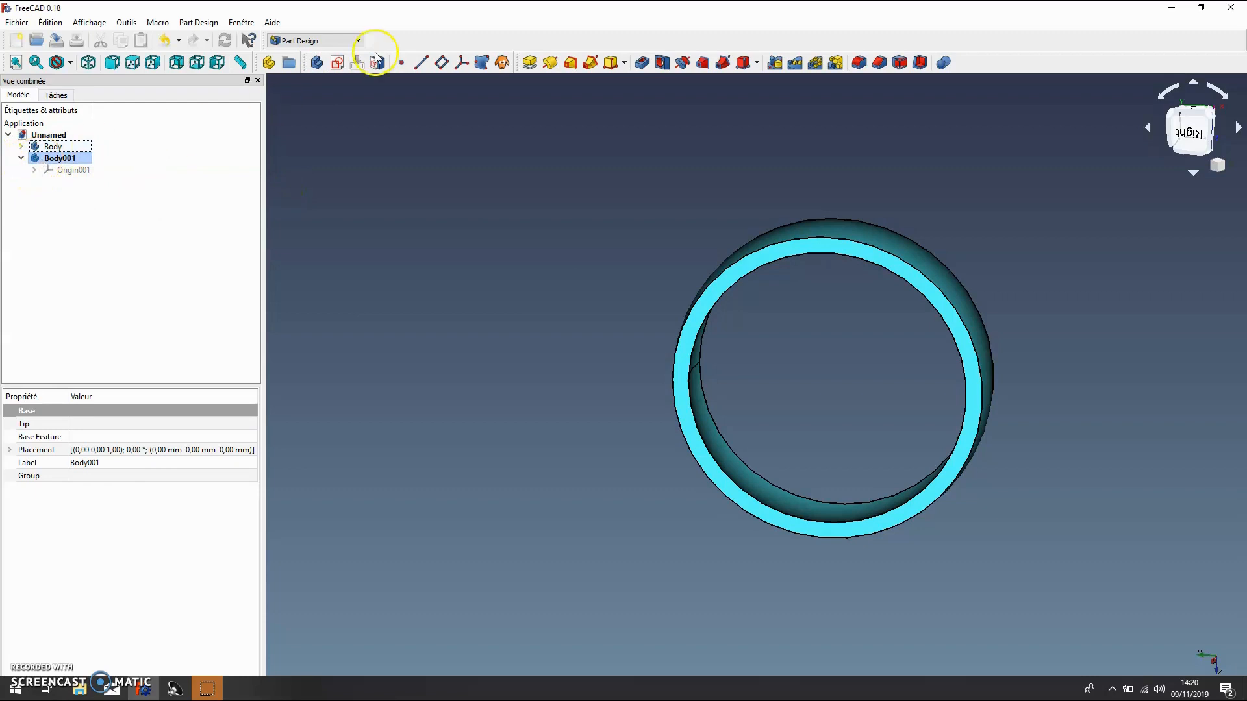
# Step: Start a new sketch on the second body's YZ plane, facing the ring
pyautogui.click(338, 62)
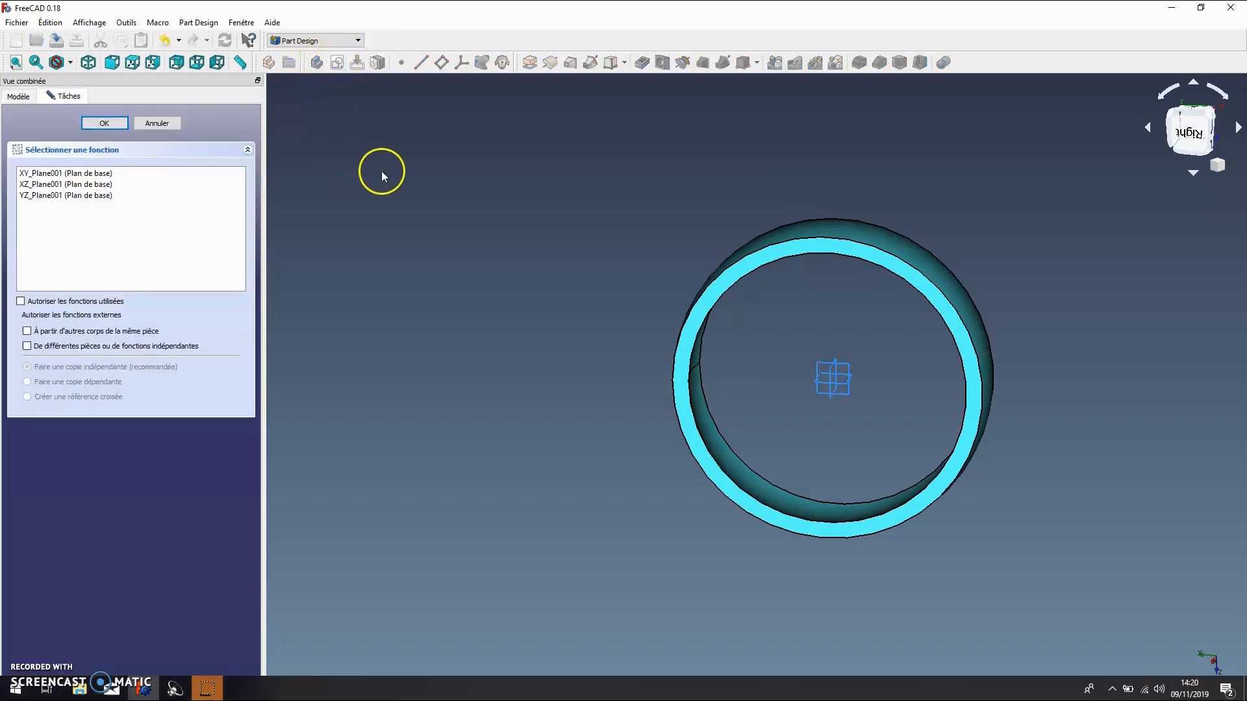
pyautogui.moveTo(935, 513); pyautogui.dragTo(821, 582, button='middle')
pyautogui.click(81, 186)
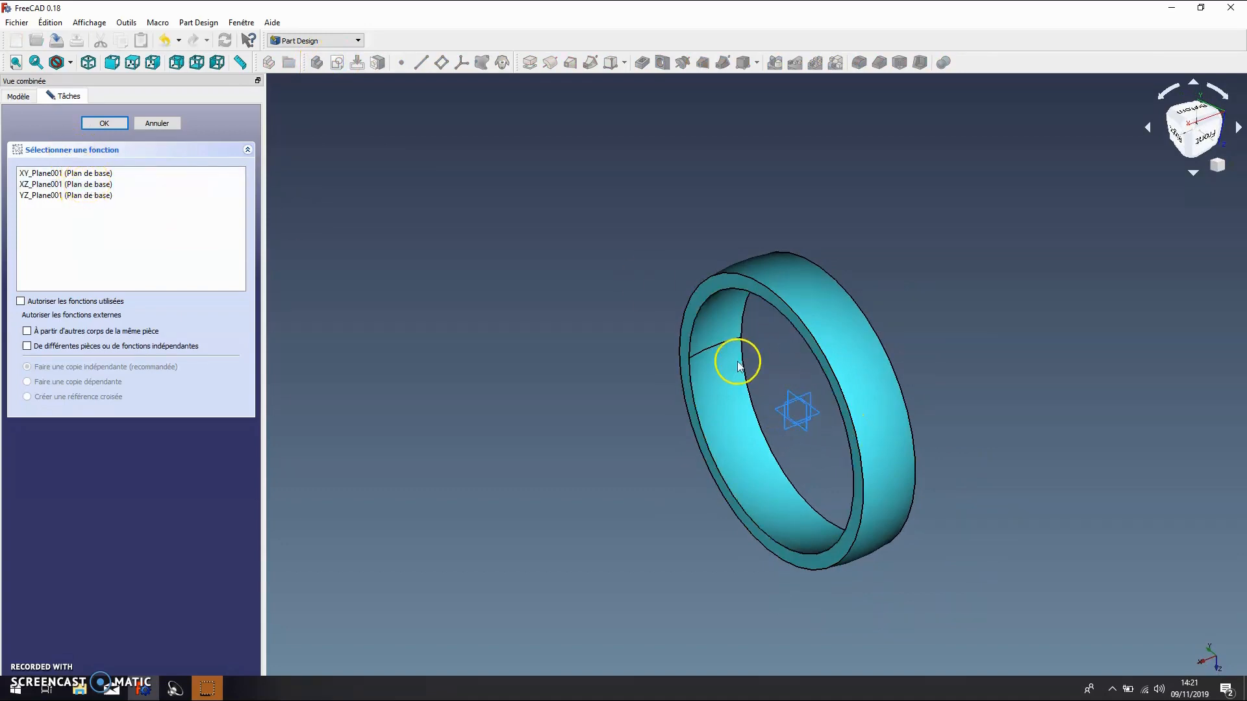
pyautogui.click(804, 408)
pyautogui.click(115, 123)
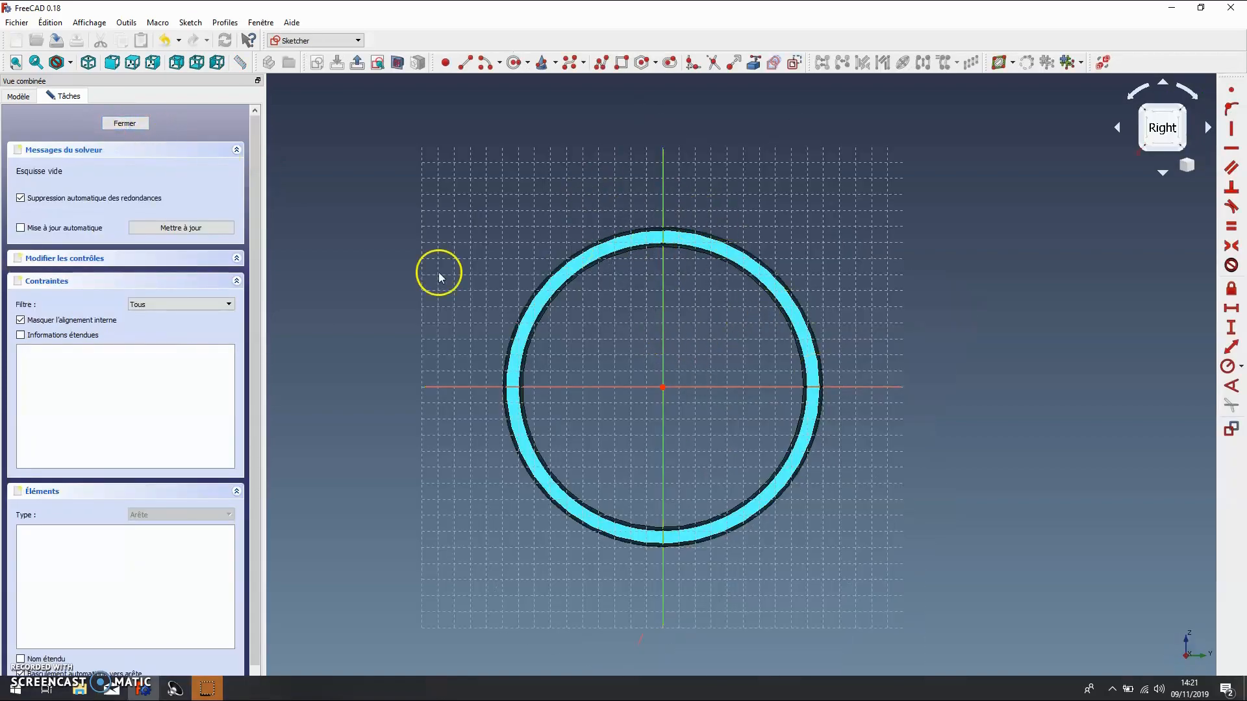
# Step: Change the display style to wireframe (Filaire) so only the ring's edges show behind the sketch
pyautogui.scroll(4, 609, 237)
pyautogui.scroll(-2, 610, 240)
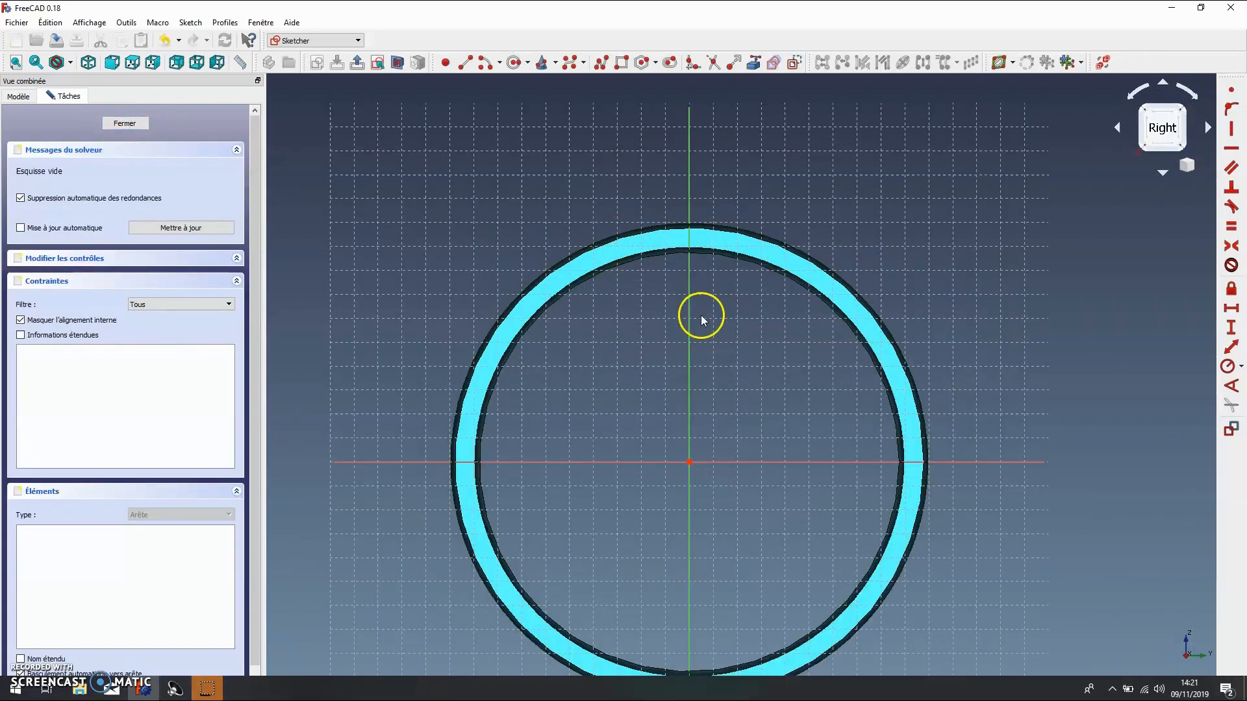
pyautogui.click(70, 63)
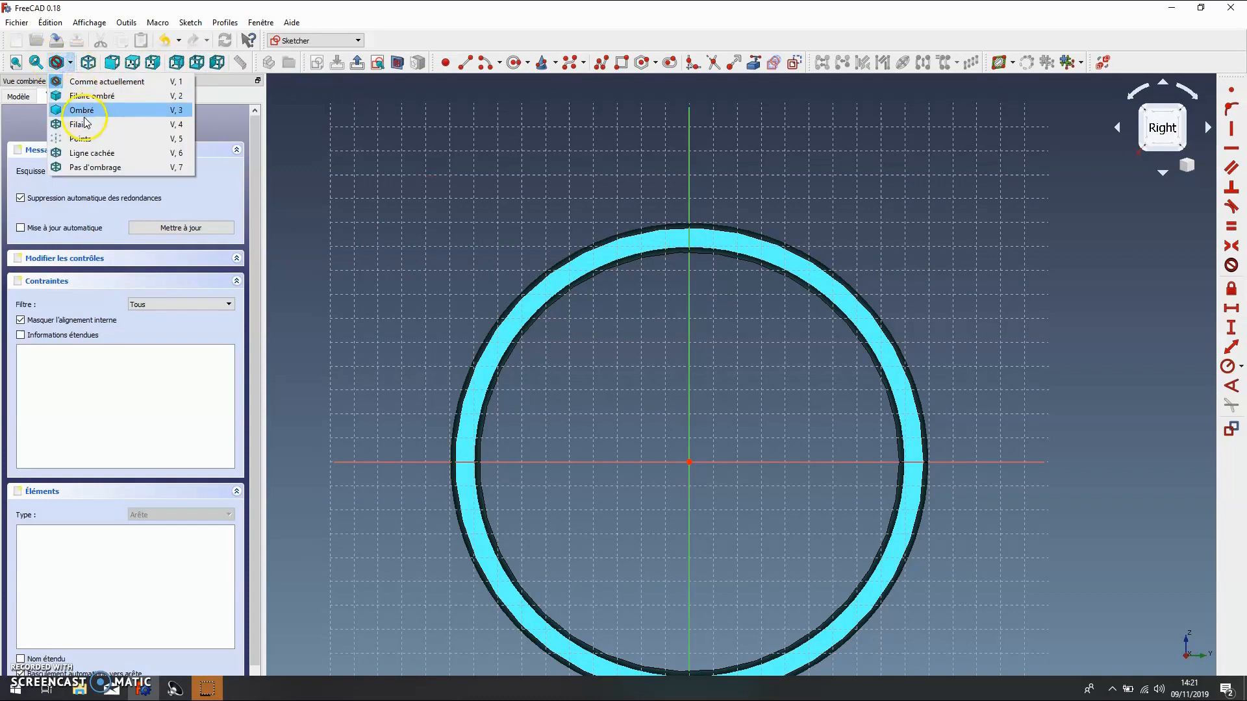
pyautogui.click(97, 123)
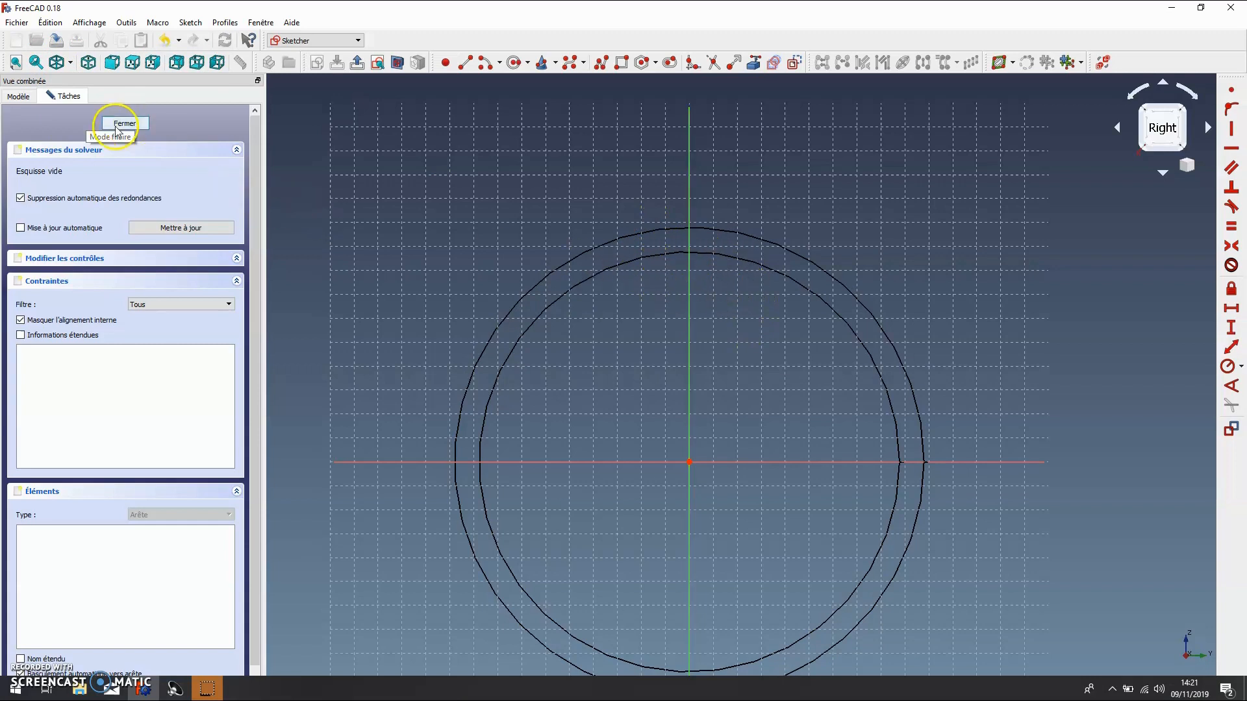
# Step: Hide the ring body and show it again behind the open sketch
pyautogui.click(19, 98)
pyautogui.click(65, 183)
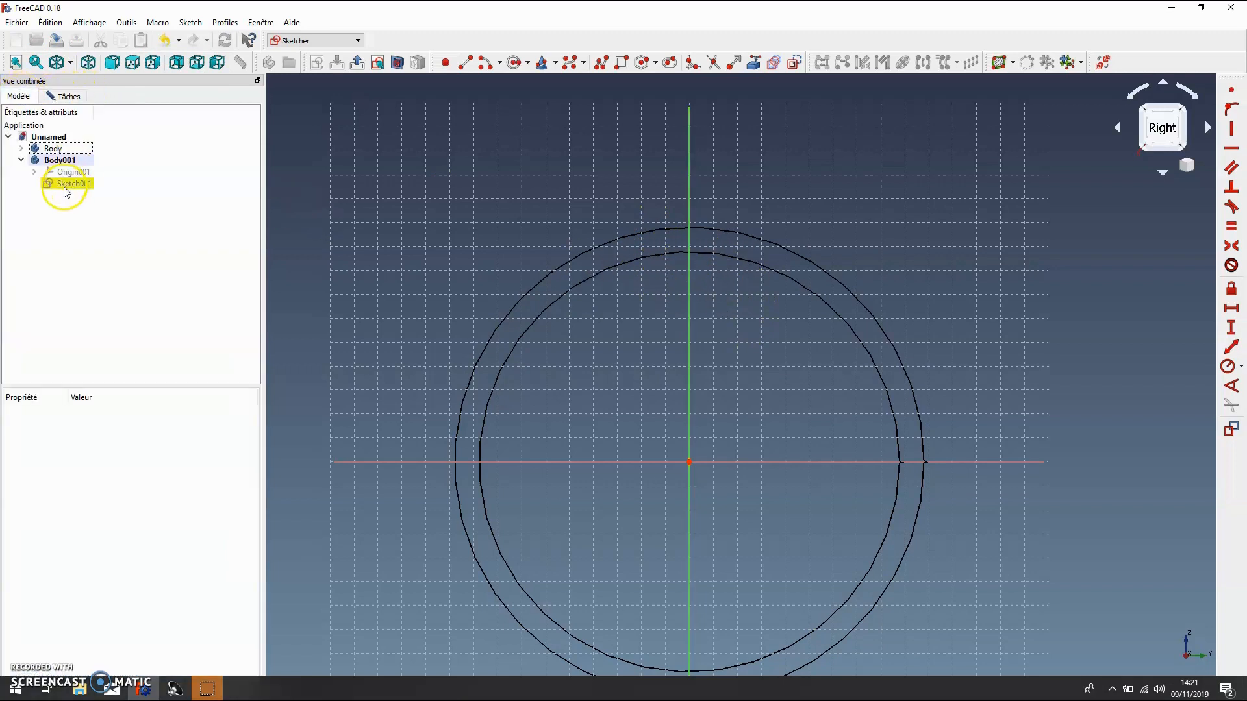
pyautogui.click(21, 148)
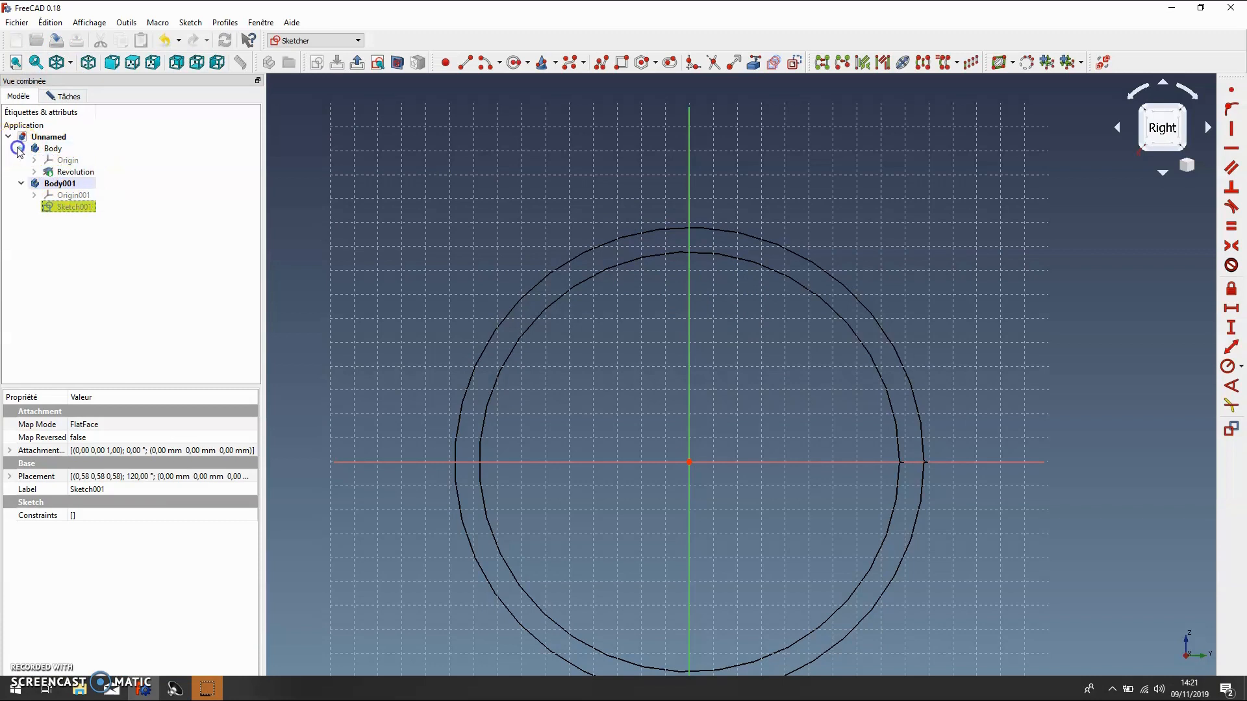
pyautogui.click(53, 149)
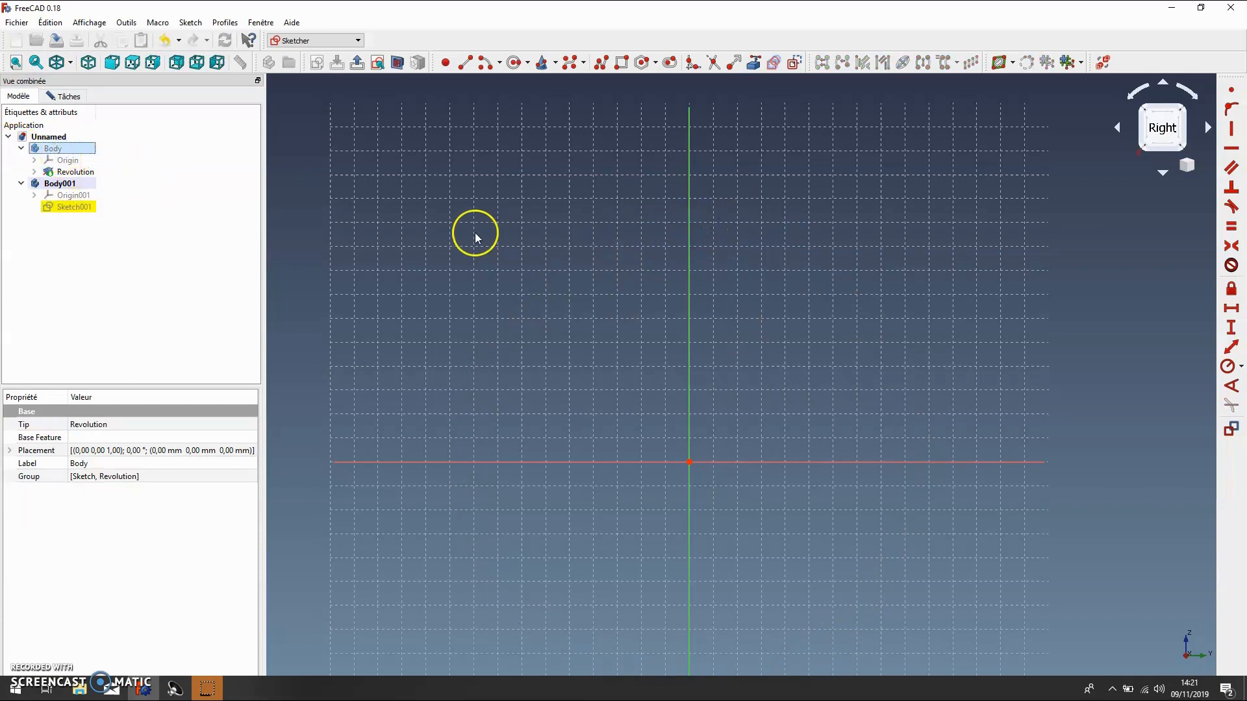
pyautogui.press('space')
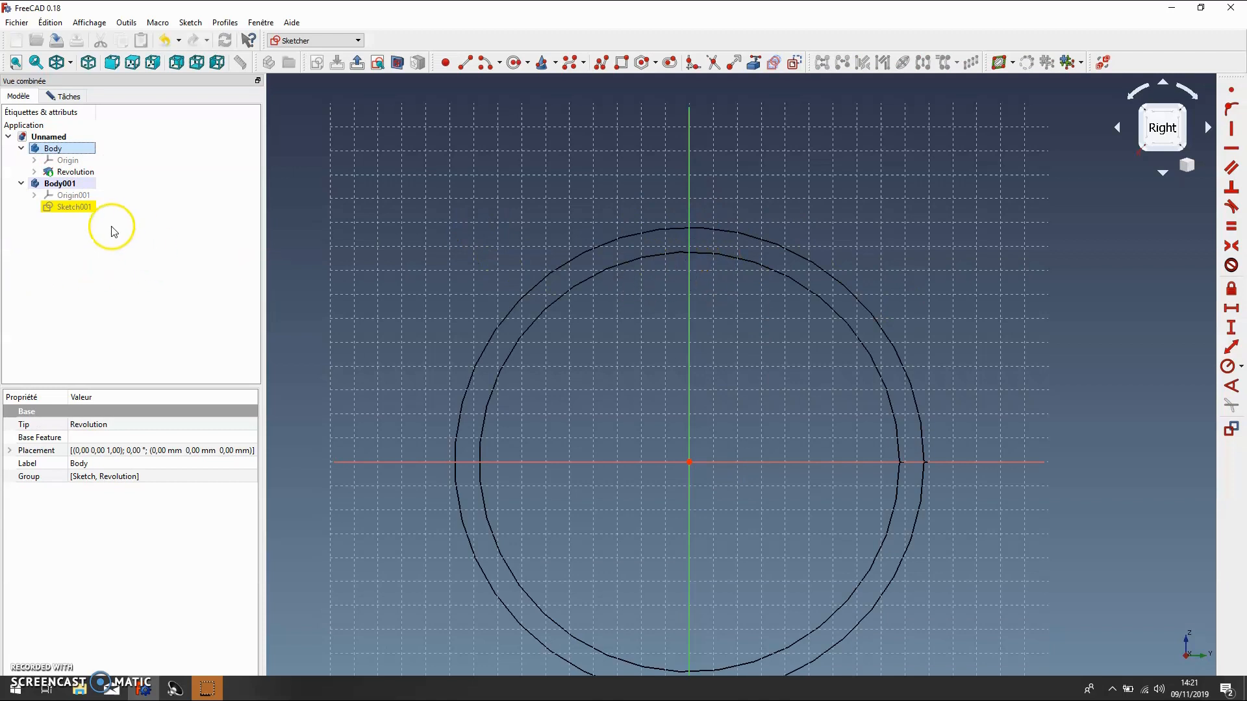
pyautogui.click(73, 208)
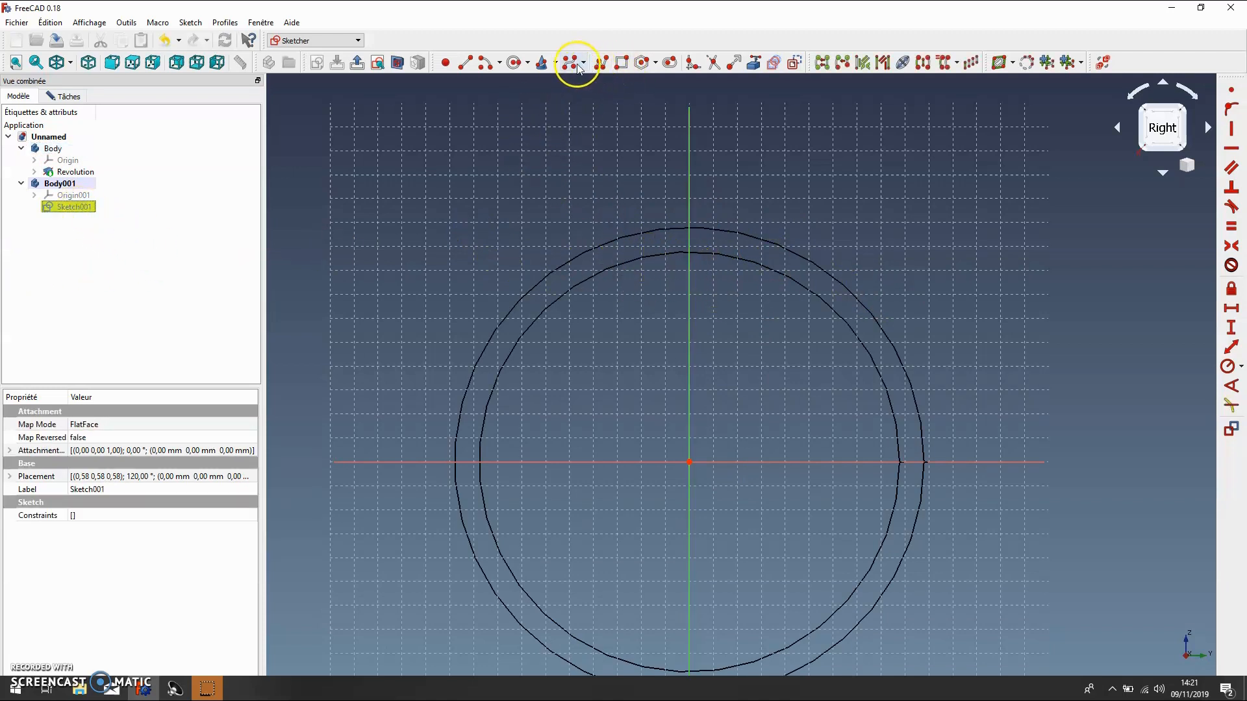
# Step: Sketch two short arcs centred on the origin across the vertical axis, one just inside the ring's inner edge and a smaller one below it
pyautogui.click(489, 65)
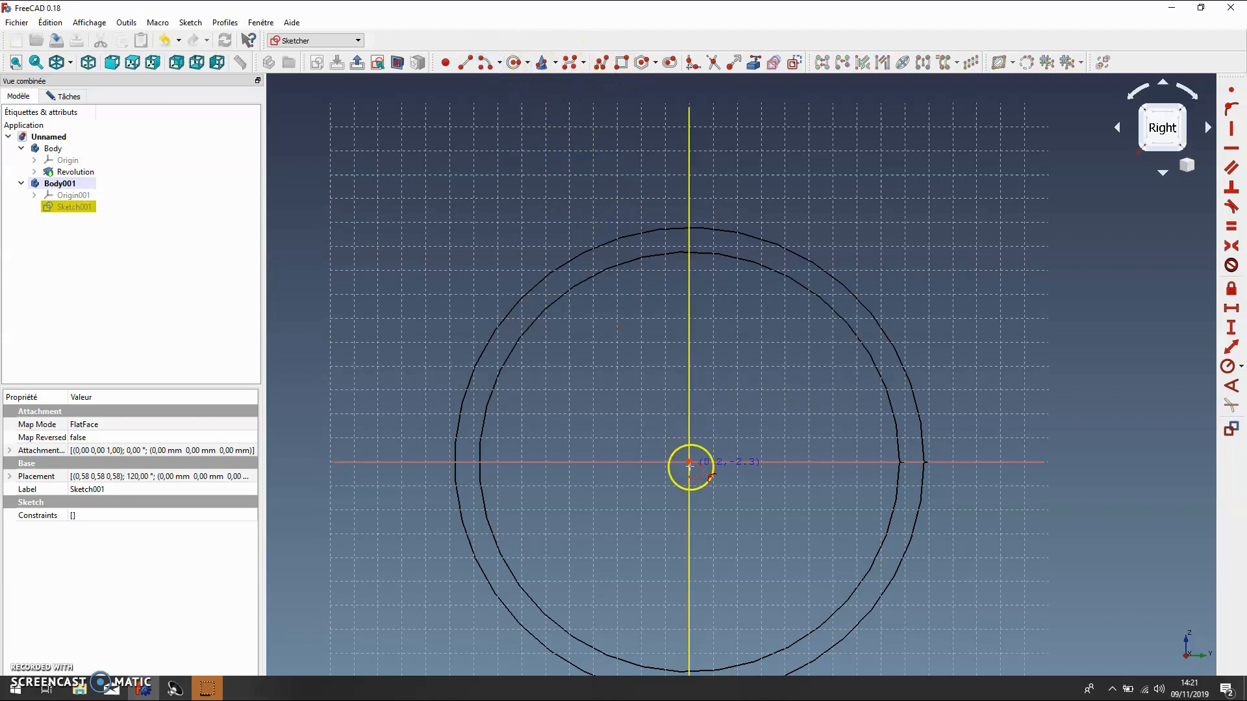
pyautogui.click(689, 462)
pyautogui.click(669, 269)
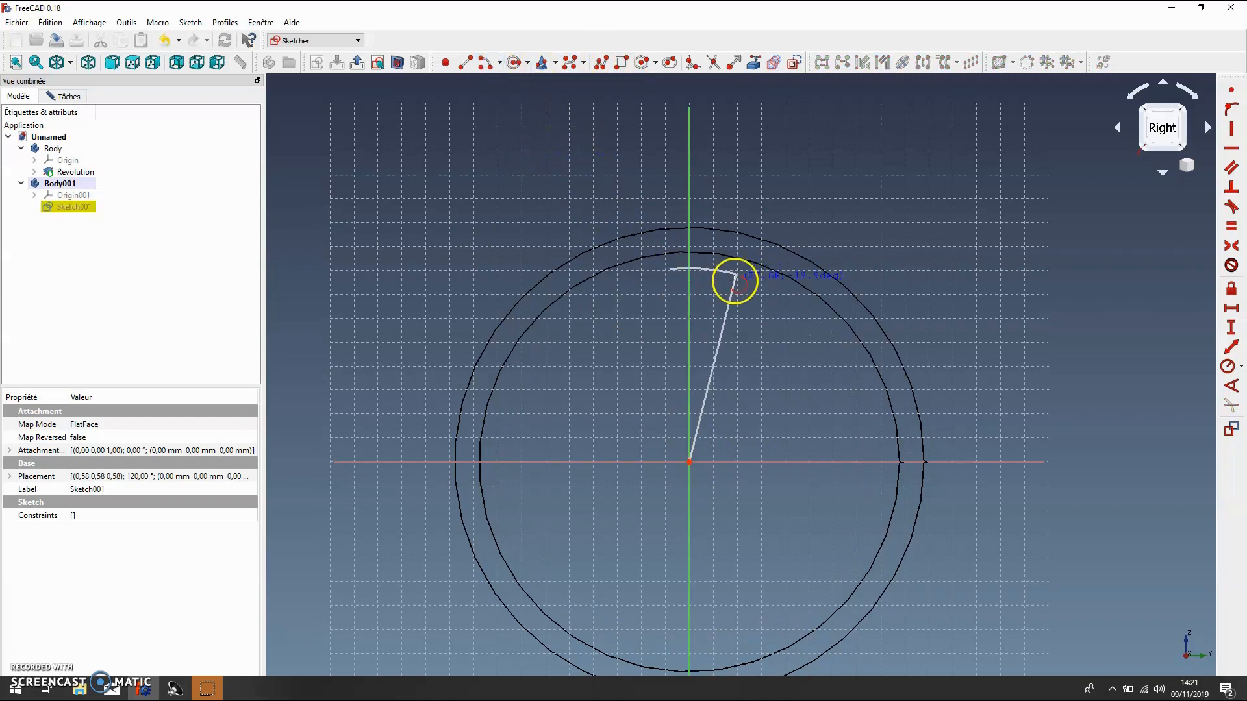
pyautogui.click(736, 274)
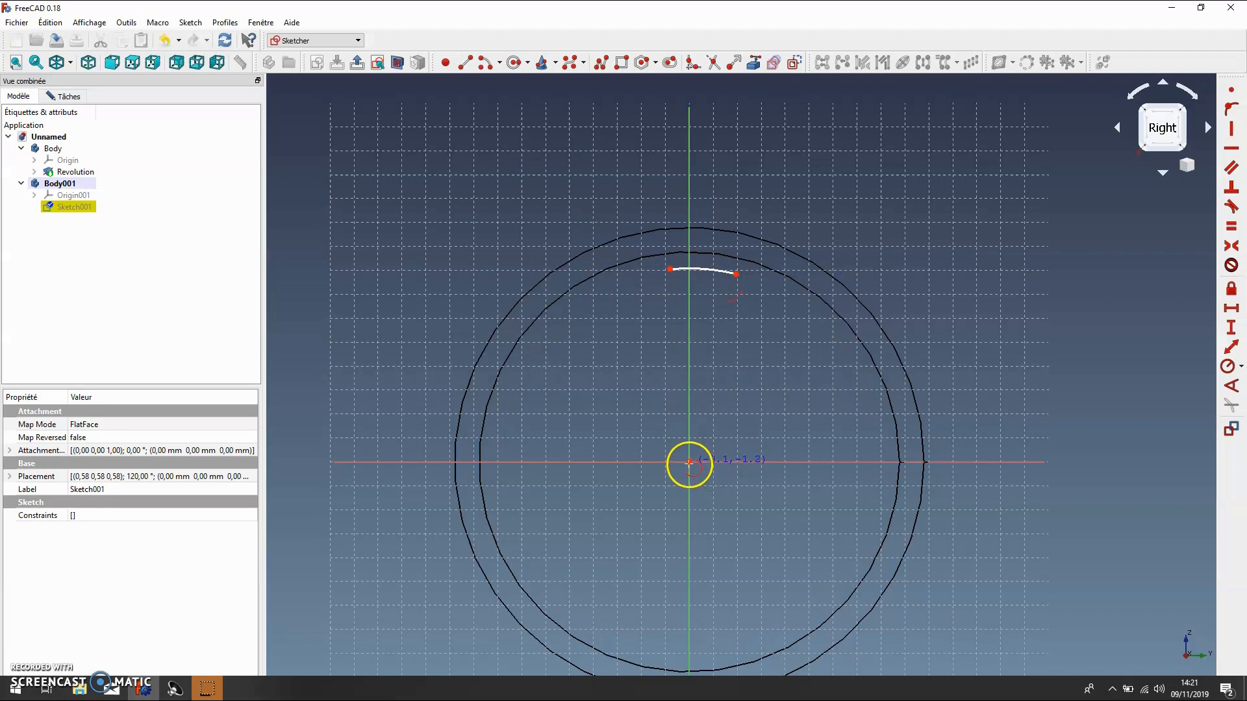
pyautogui.click(689, 462)
pyautogui.click(640, 318)
pyautogui.click(709, 315)
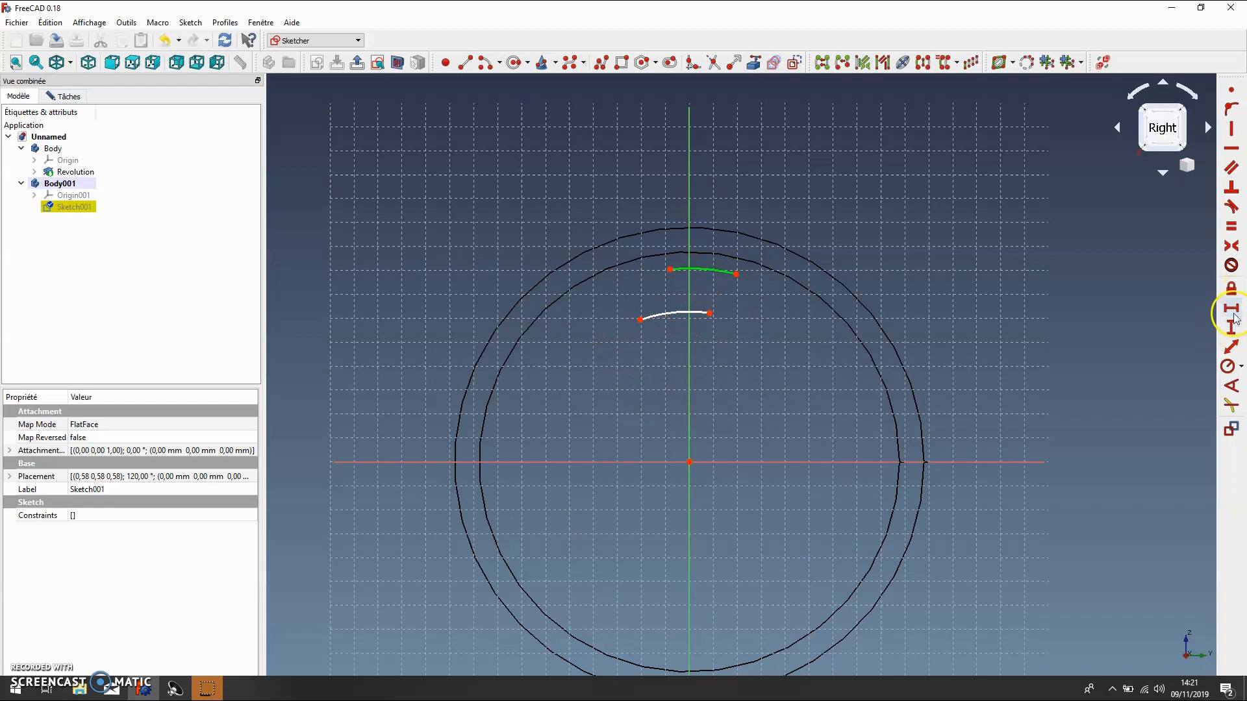
# Step: Constrain the upper arc's radius to 90 mm and the lower arc's to 80 mm, placing both dimensions clear of the ring
pyautogui.click(1230, 368)
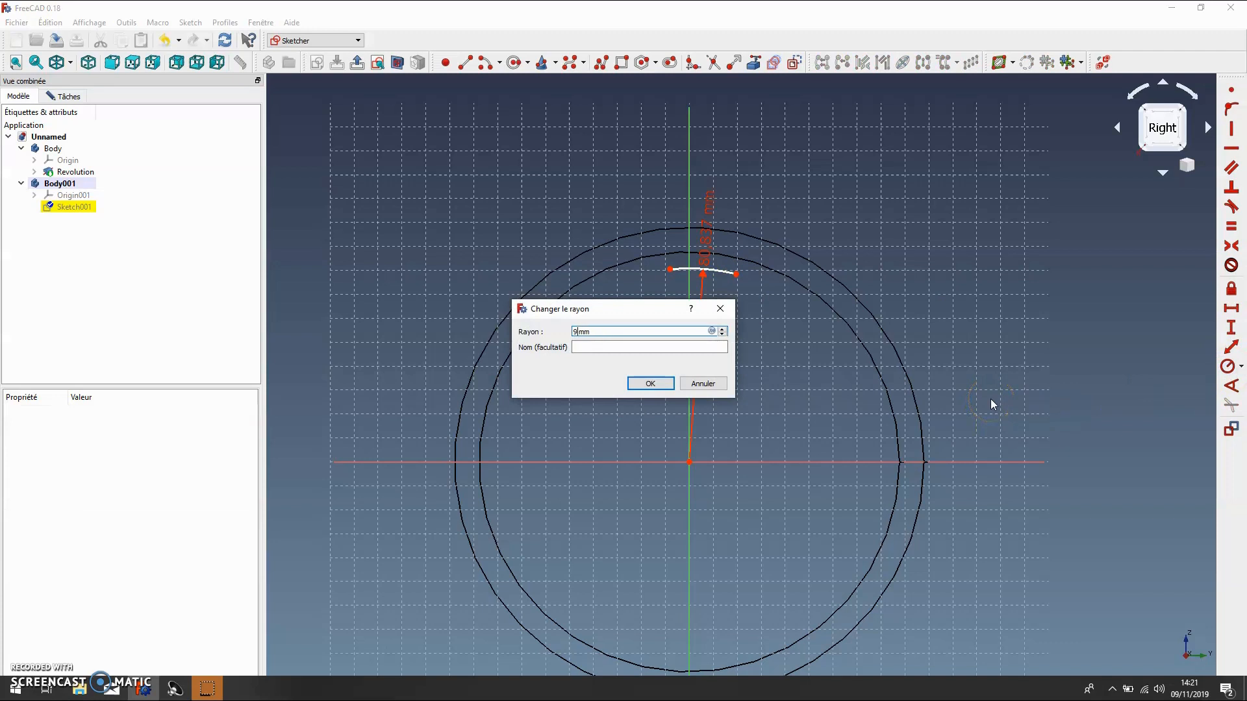
pyautogui.press('Return')
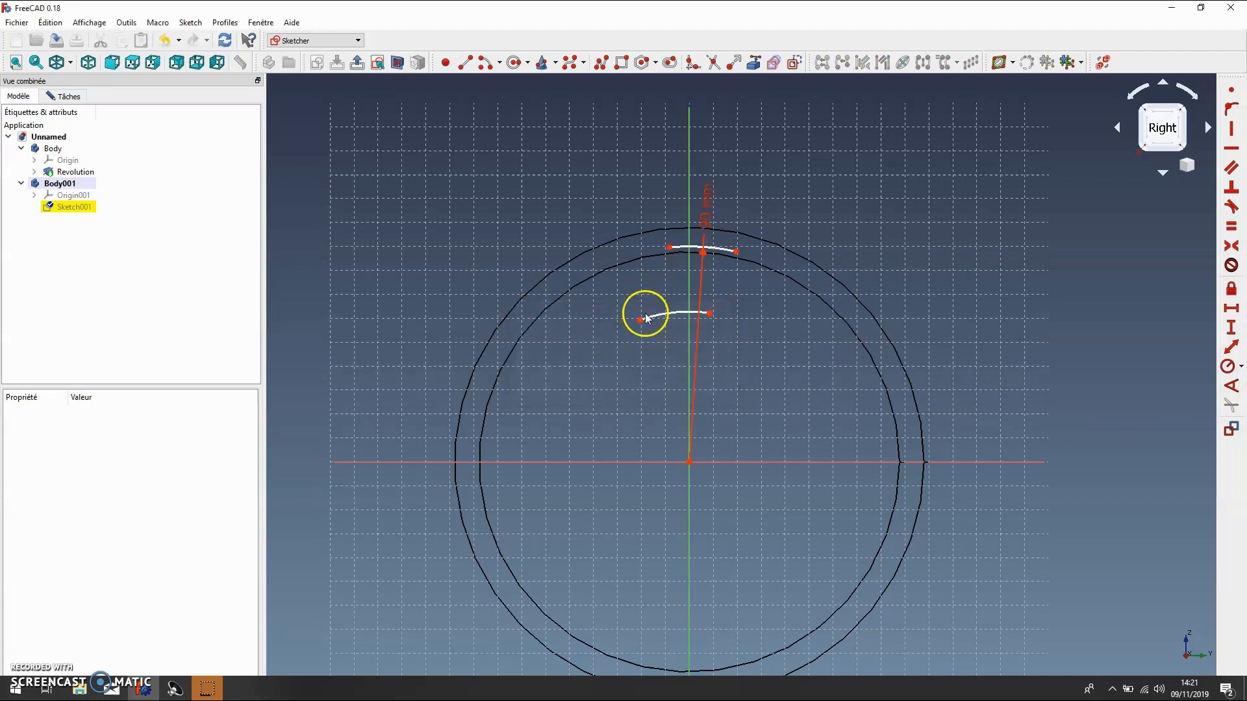
pyautogui.click(664, 314)
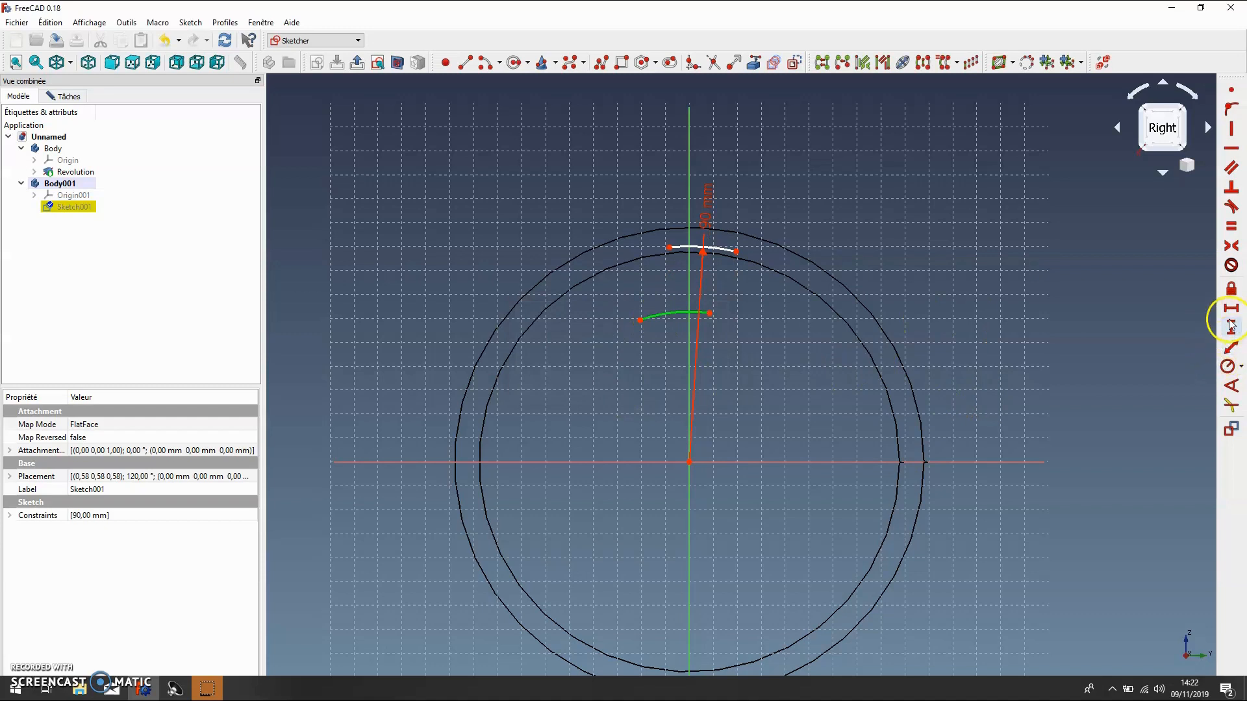
pyautogui.click(1228, 367)
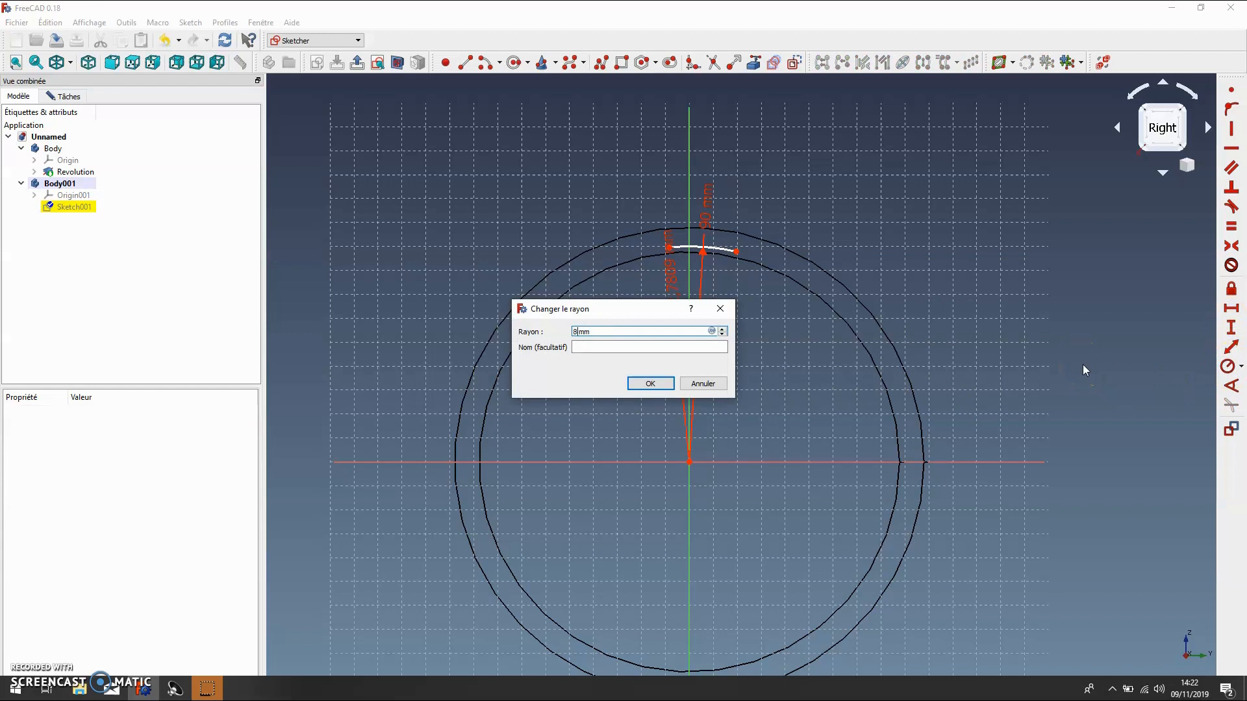
pyautogui.press('Return')
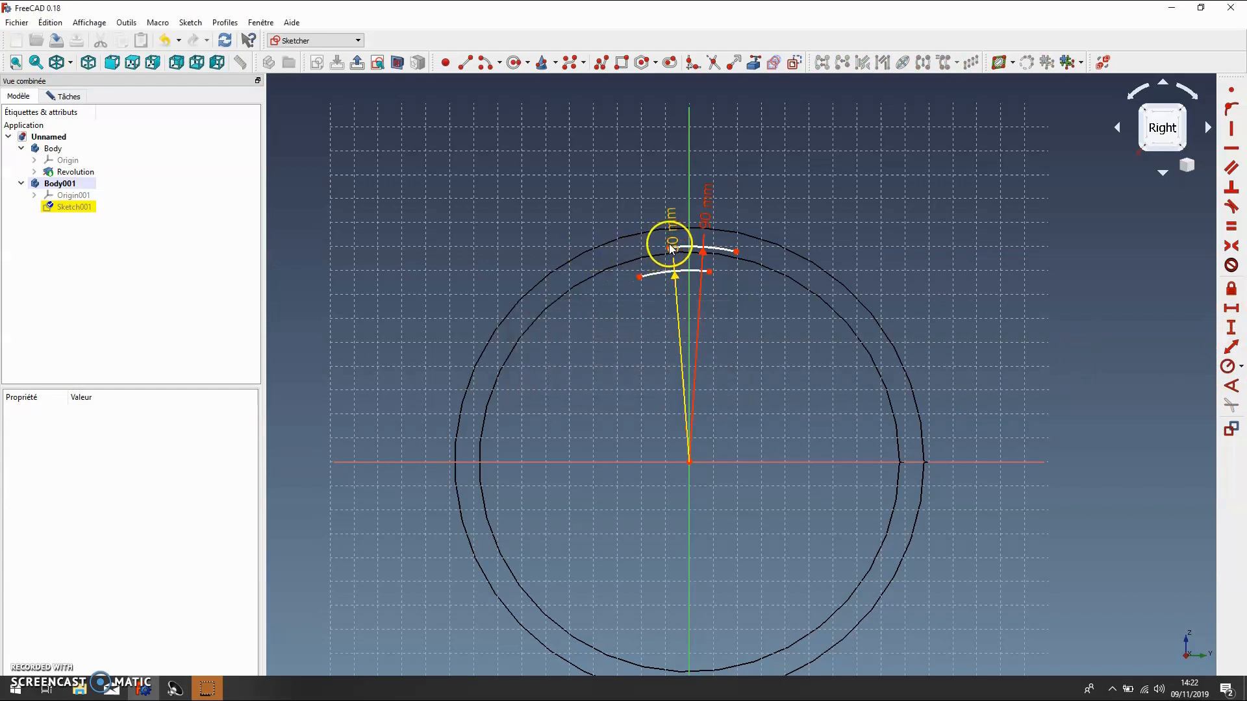
pyautogui.moveTo(671, 246); pyautogui.dragTo(960, 282)
pyautogui.moveTo(704, 217); pyautogui.dragTo(958, 189)
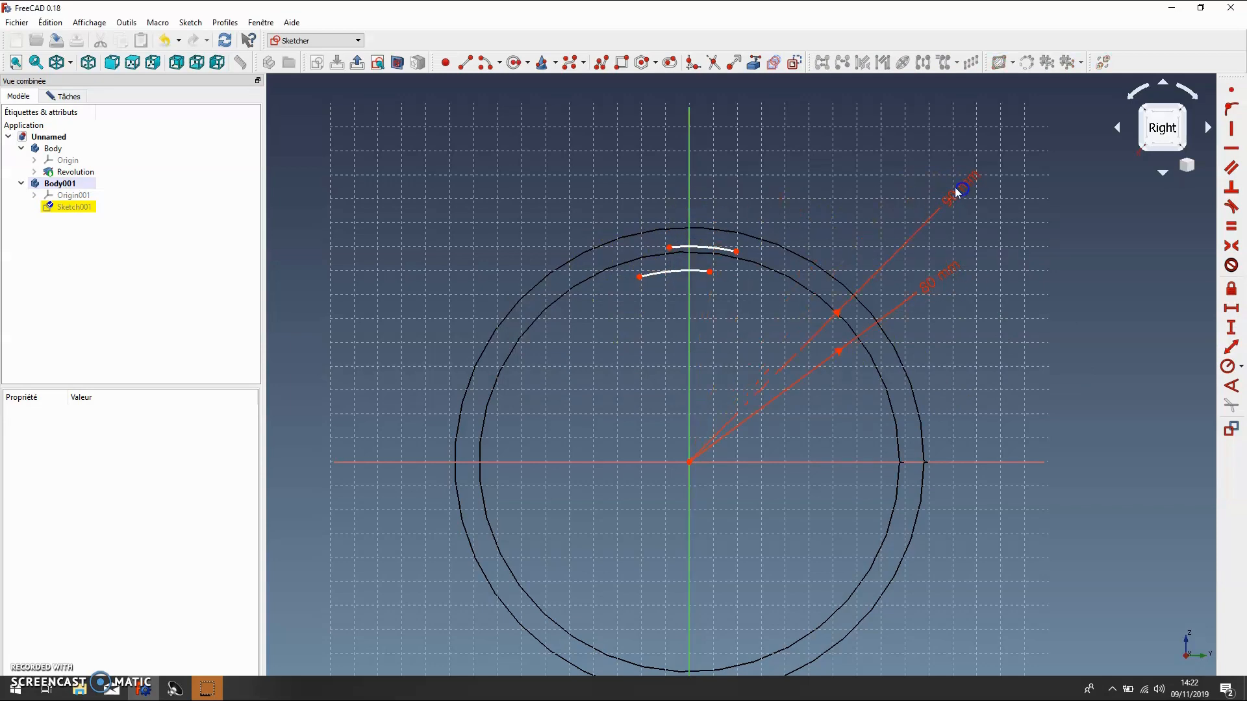
# Step: Close the profile by joining the two arcs' matching endpoints with straight lines on both sides
pyautogui.click(466, 63)
pyautogui.scroll(5, 677, 203)
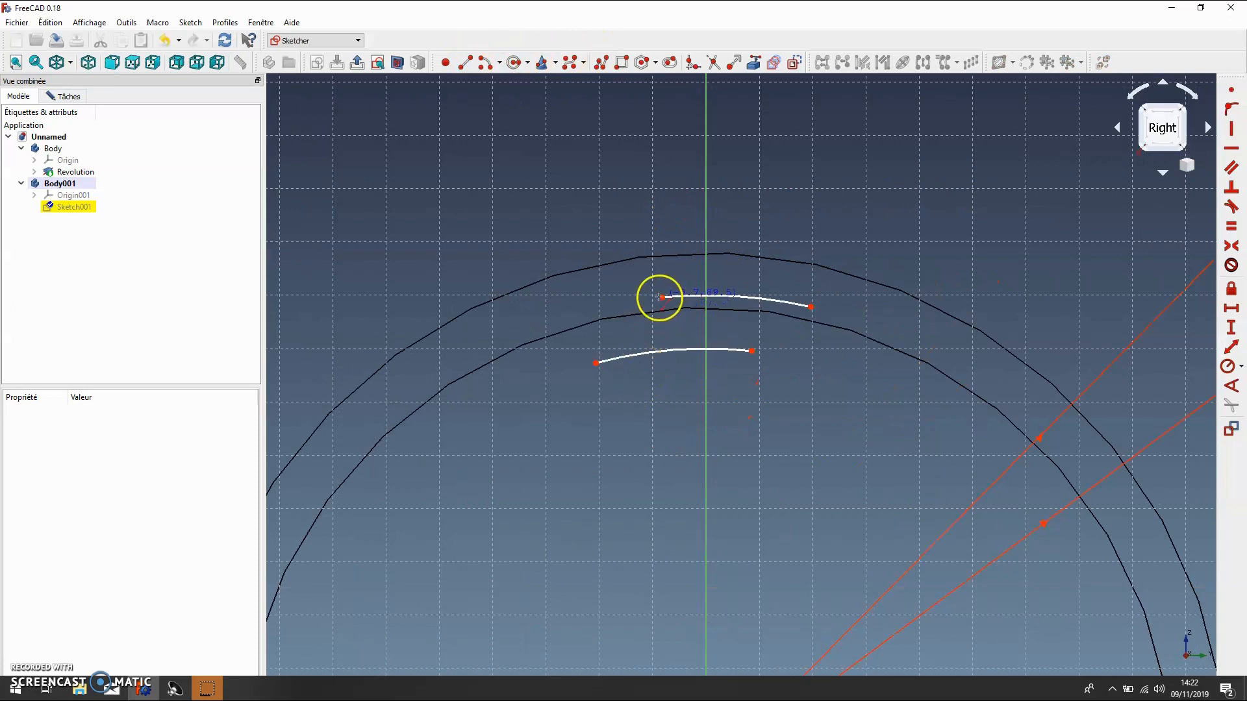
pyautogui.click(662, 297)
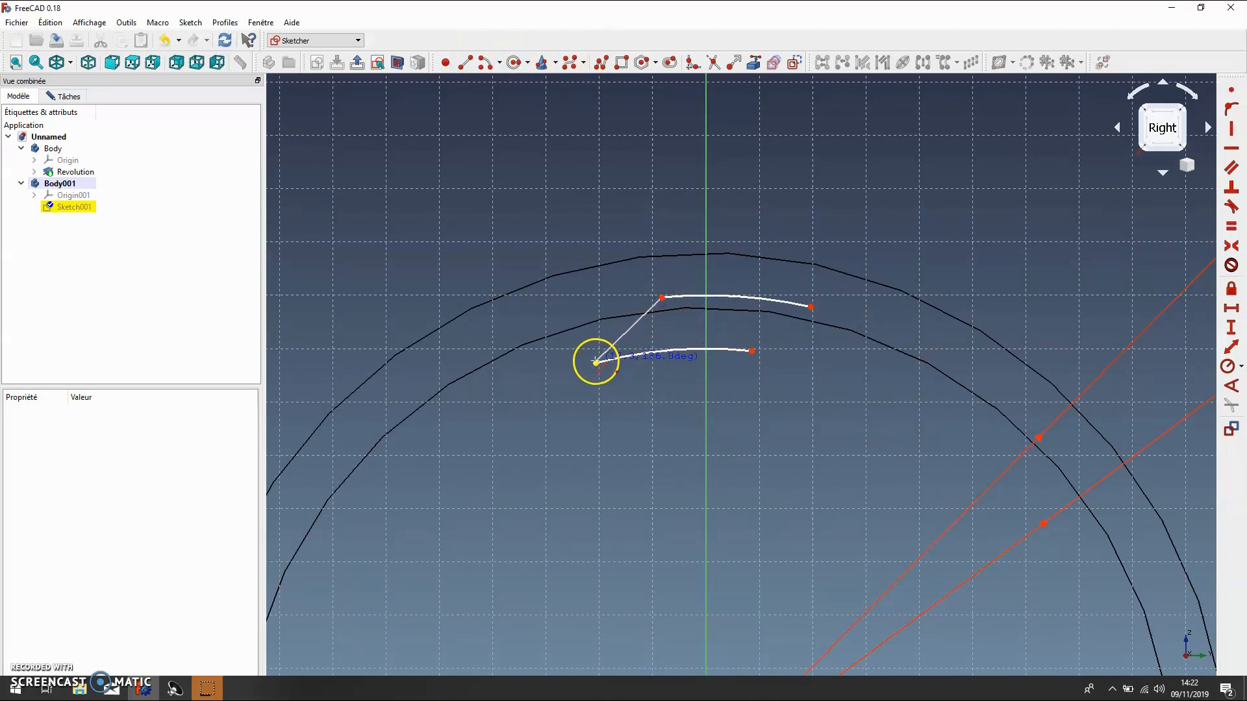
pyautogui.click(596, 363)
pyautogui.click(811, 307)
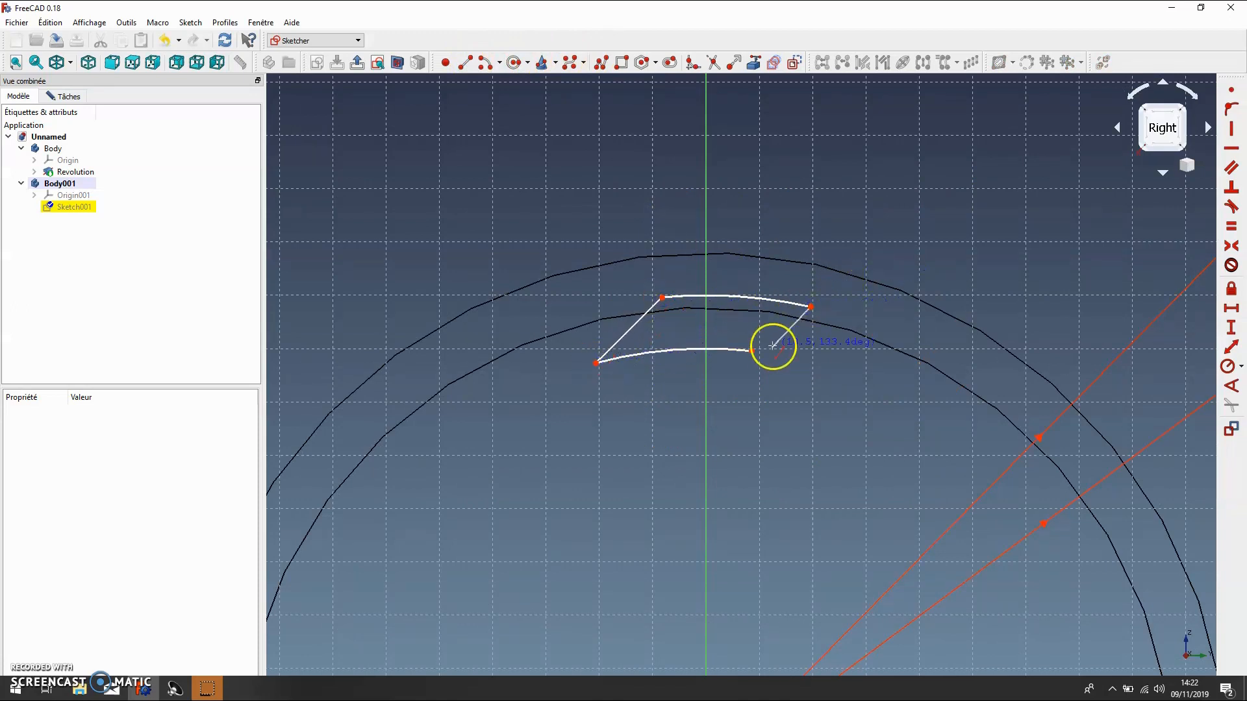
pyautogui.click(752, 350)
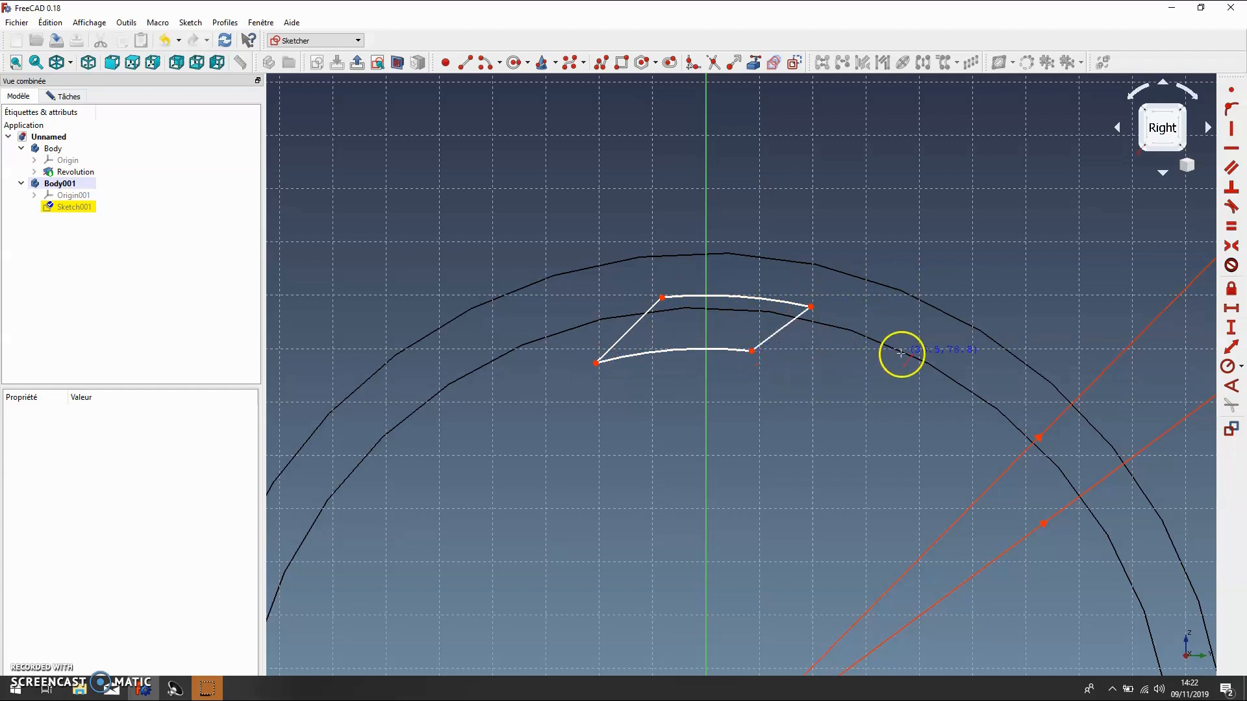
pyautogui.rightClick(744, 340)
# Step: Make both connecting lines vertical and the upper arc's endpoints symmetric about the vertical axis
pyautogui.click(624, 327)
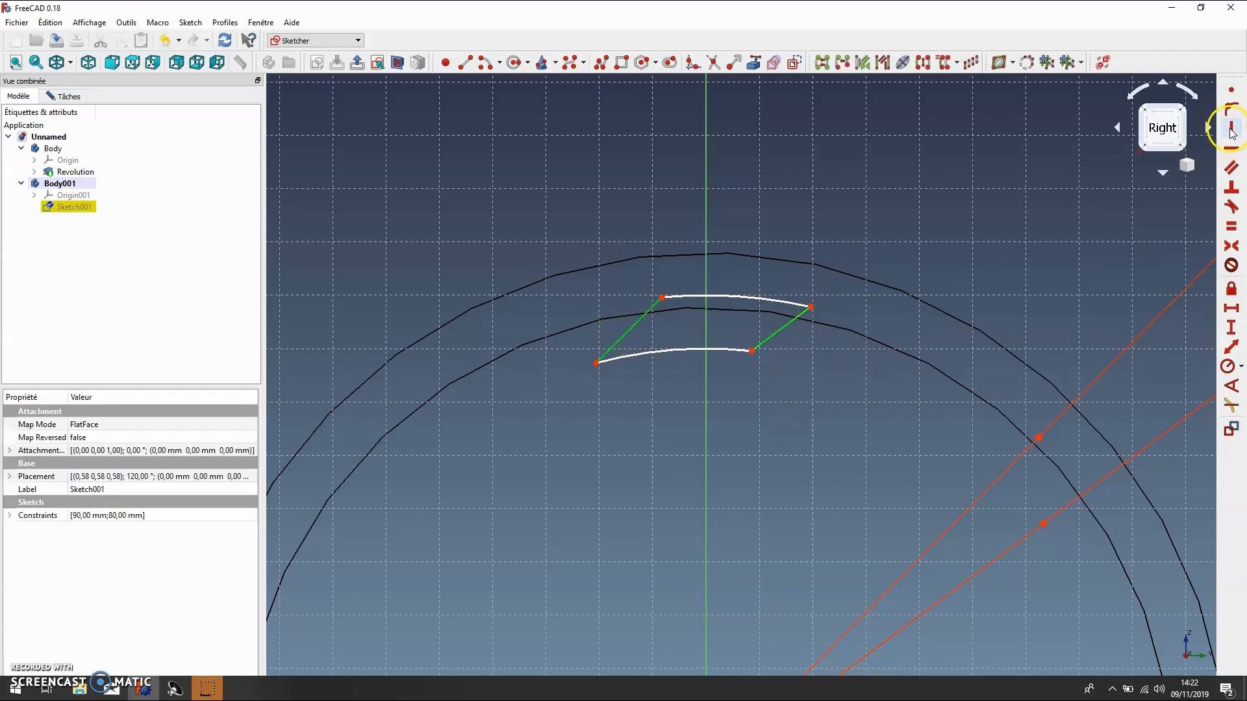
pyautogui.click(1231, 130)
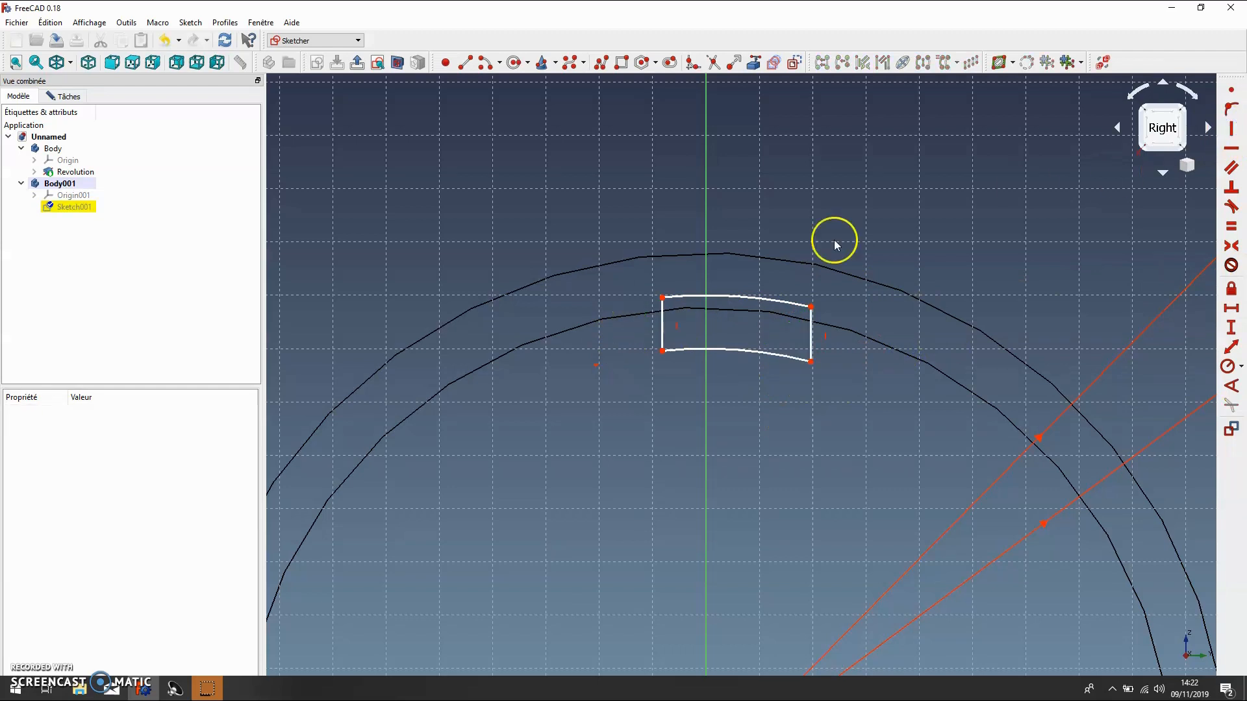
pyautogui.click(662, 298)
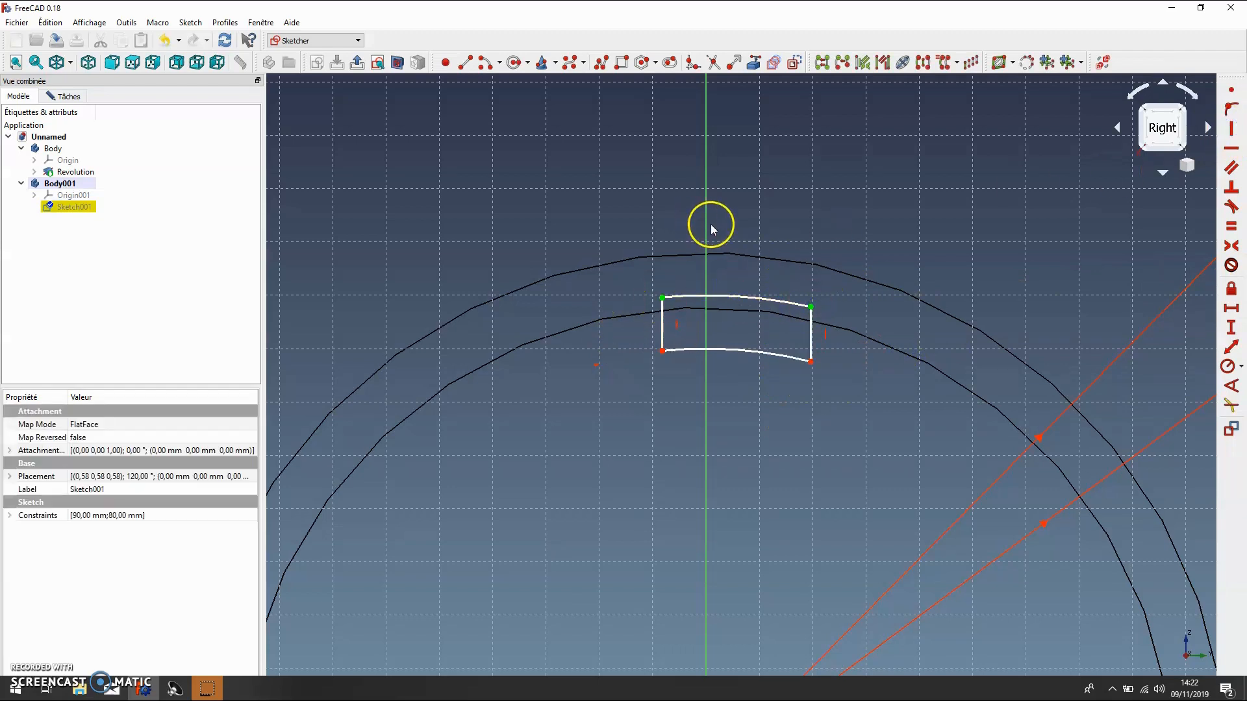
pyautogui.click(1232, 247)
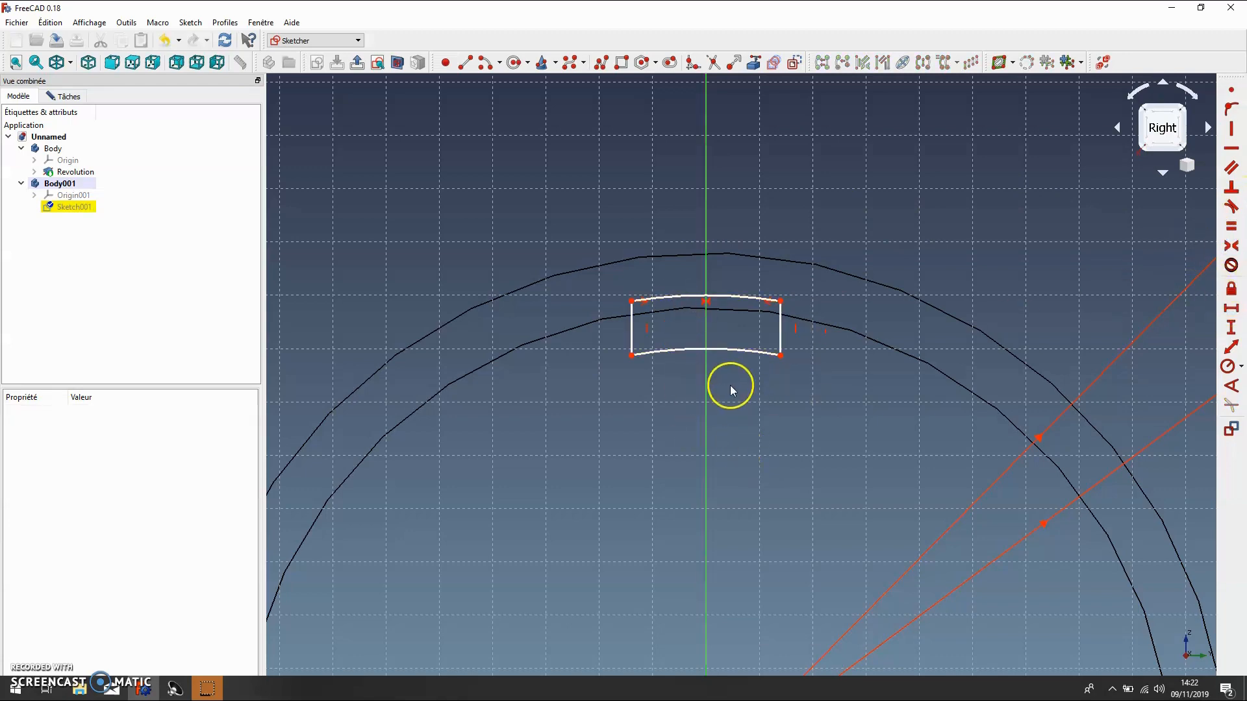
# Step: Set the horizontal distance between the profile's lower corners to 40 mm and place the dimension above the ring
pyautogui.scroll(-2, 730, 388)
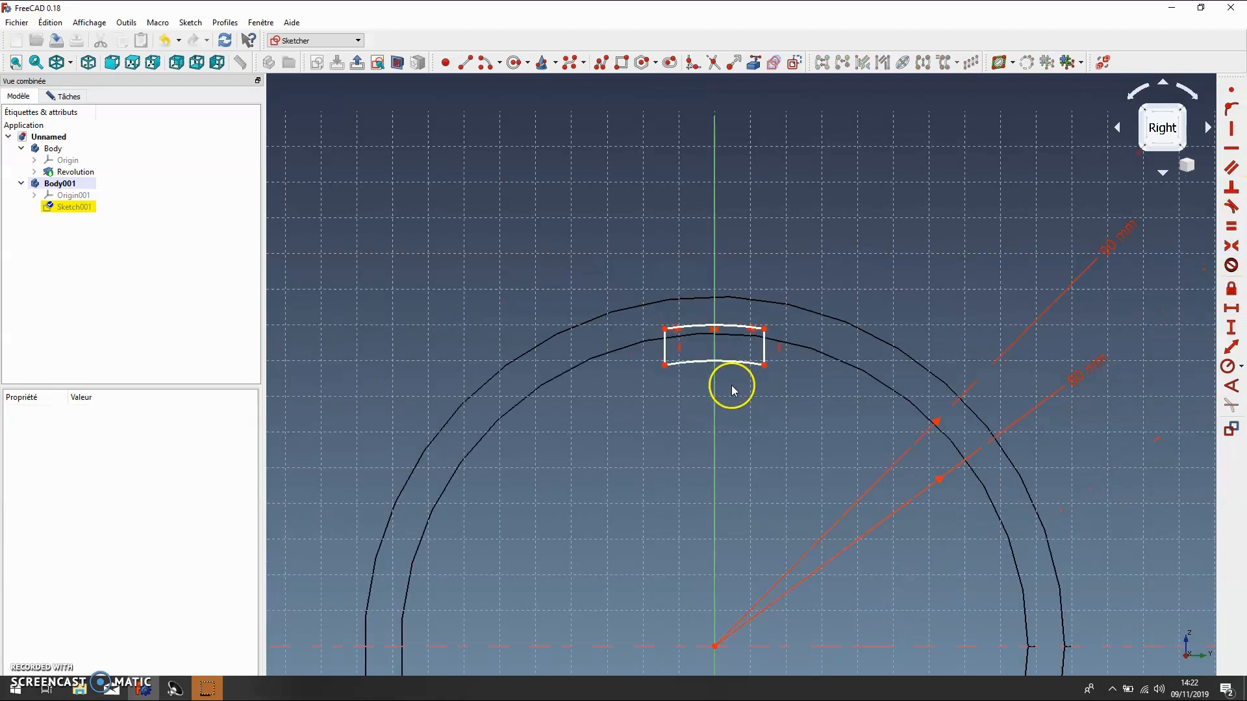
pyautogui.click(664, 365)
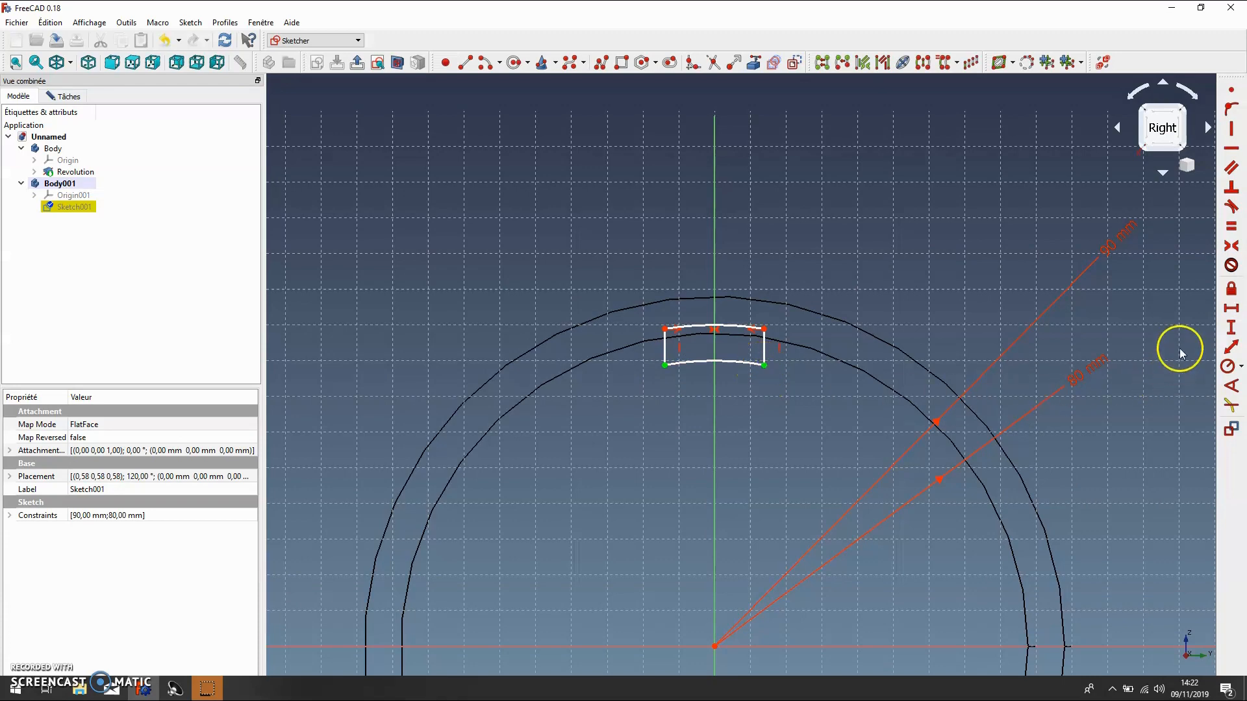
pyautogui.click(1231, 308)
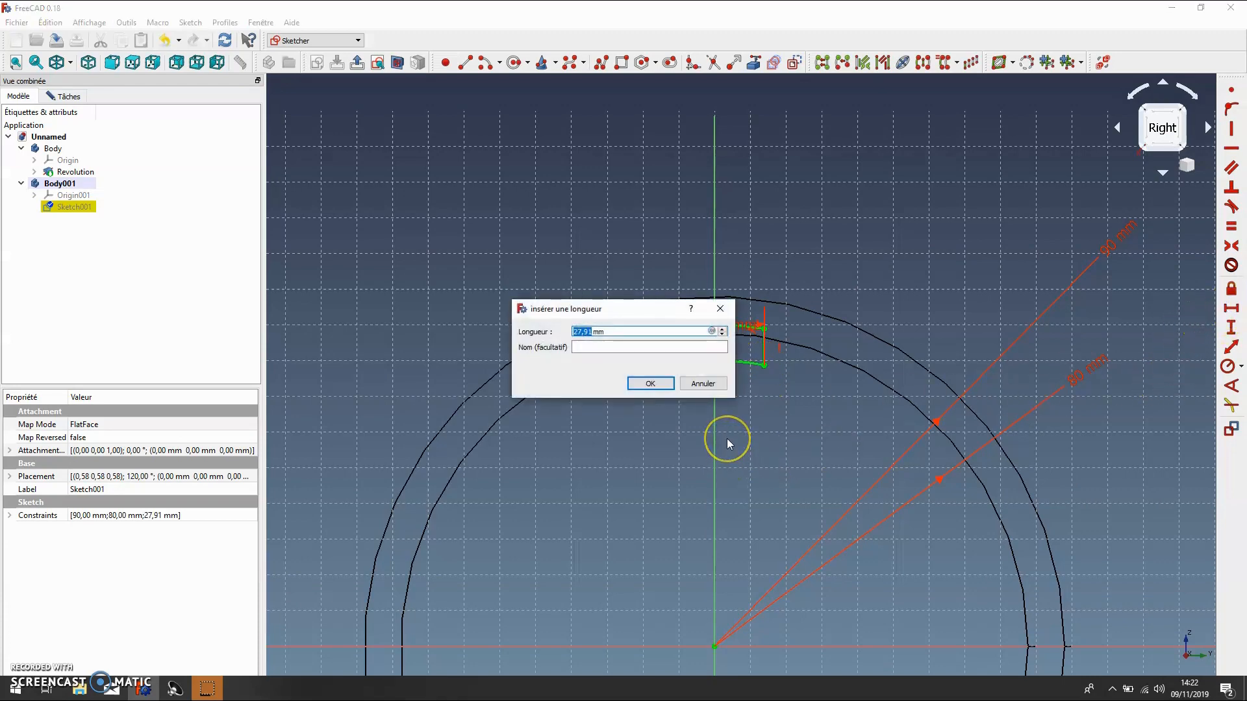
pyautogui.write('40')
pyautogui.press('Return')
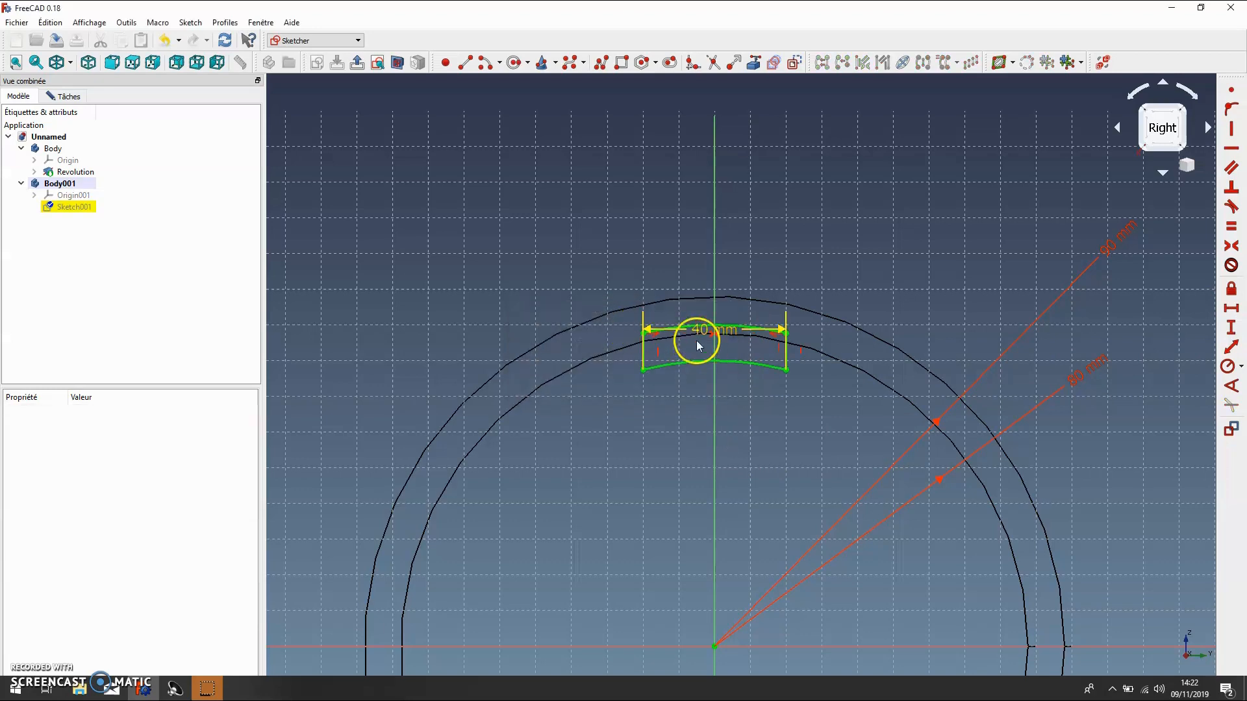
pyautogui.moveTo(695, 329)
pyautogui.mouseDown()
pyautogui.moveTo(669, 178)
pyautogui.moveTo(650, 194)
pyautogui.mouseUp()
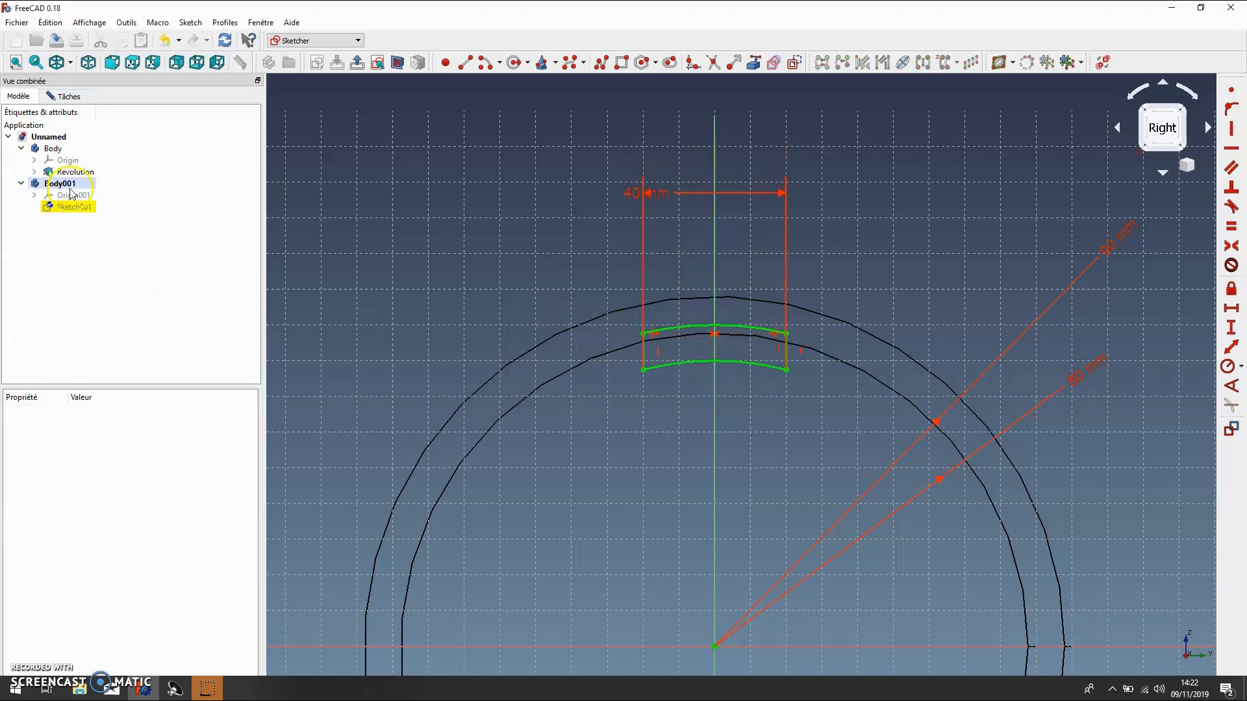
# Step: Close the second body's sketch
pyautogui.scroll(-3, 708, 519)
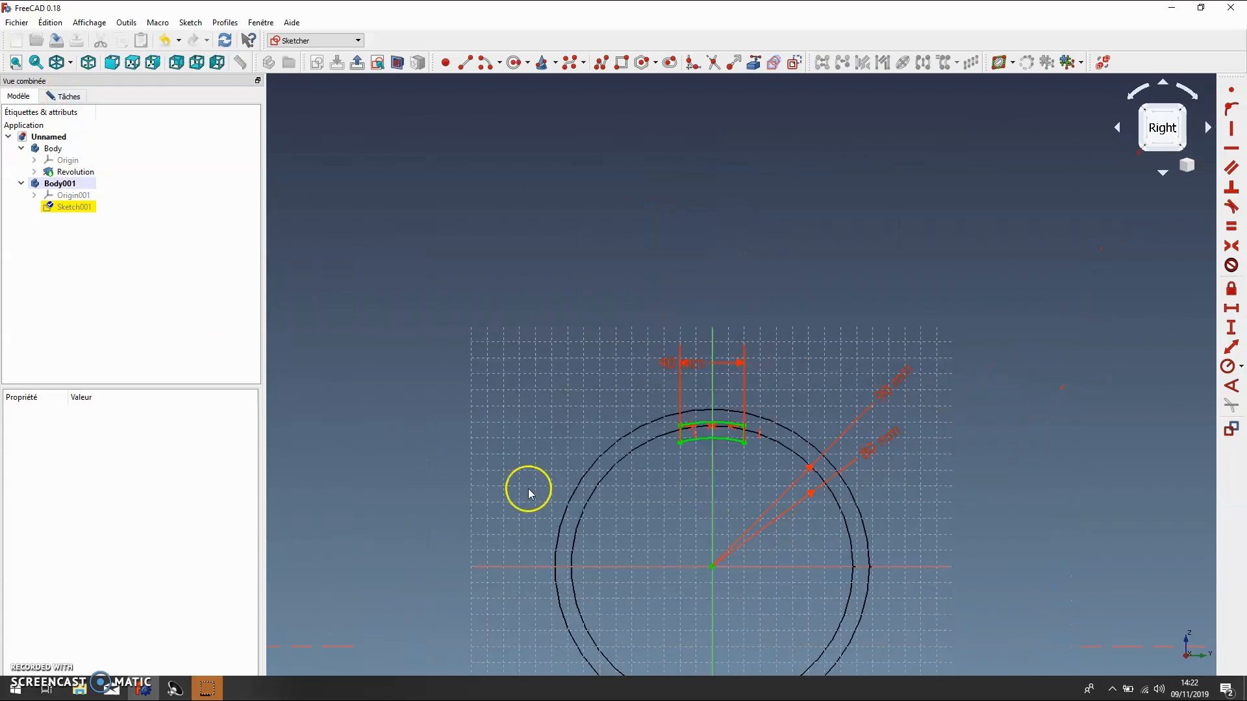
pyautogui.scroll(1, 527, 480)
pyautogui.scroll(-2, 526, 474)
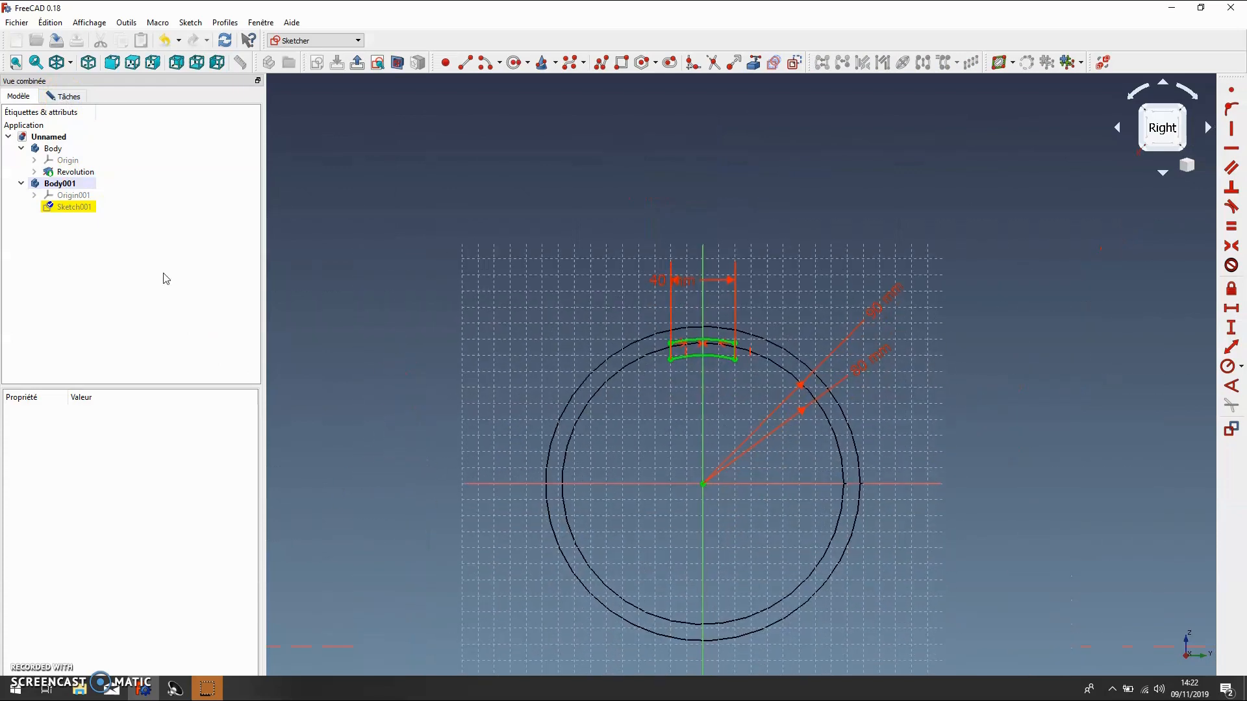
pyautogui.click(69, 95)
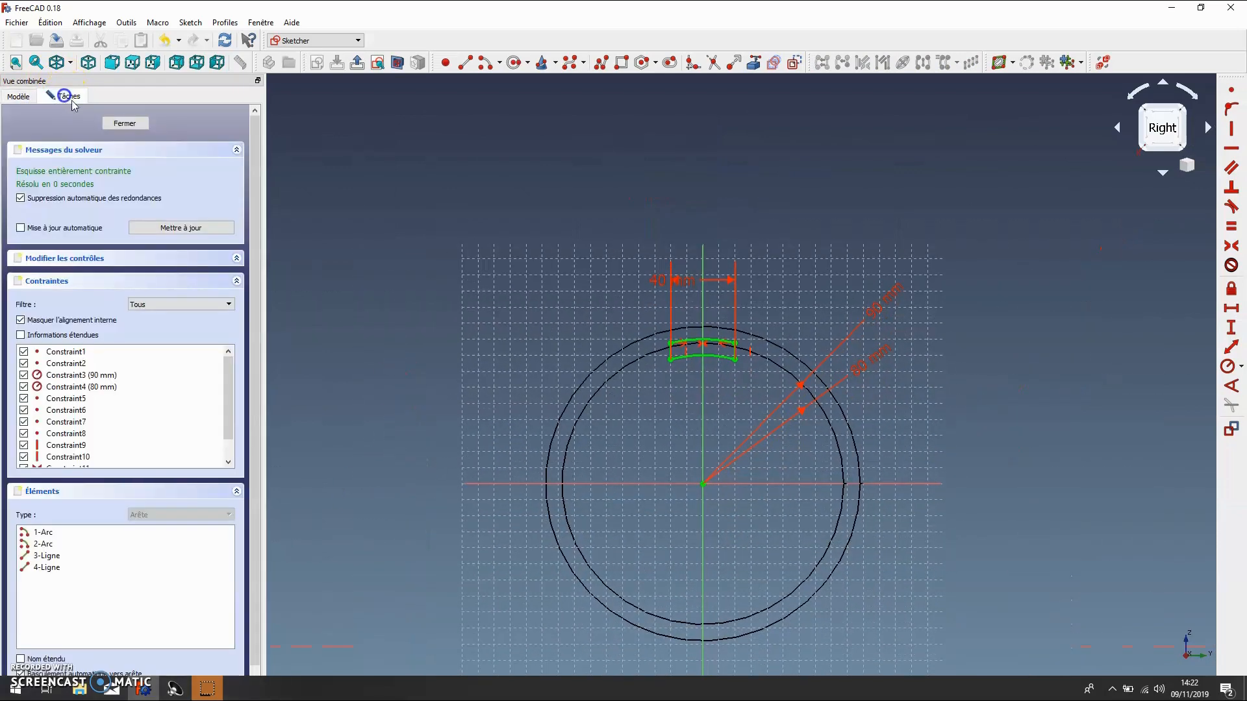
pyautogui.click(135, 124)
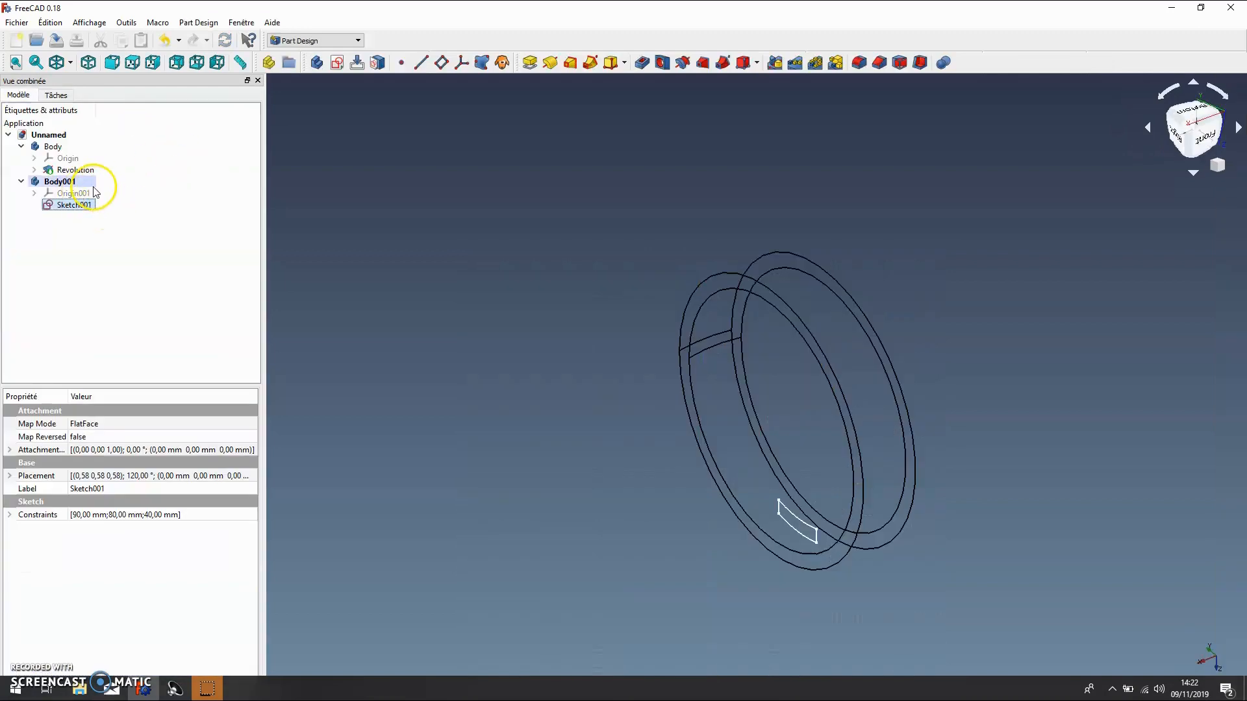
# Step: Revolve the profile 360° about the horizontal sketch axis (Axe d'esquisse horizontal), with the display style set to Filaire ombré
pyautogui.click(55, 95)
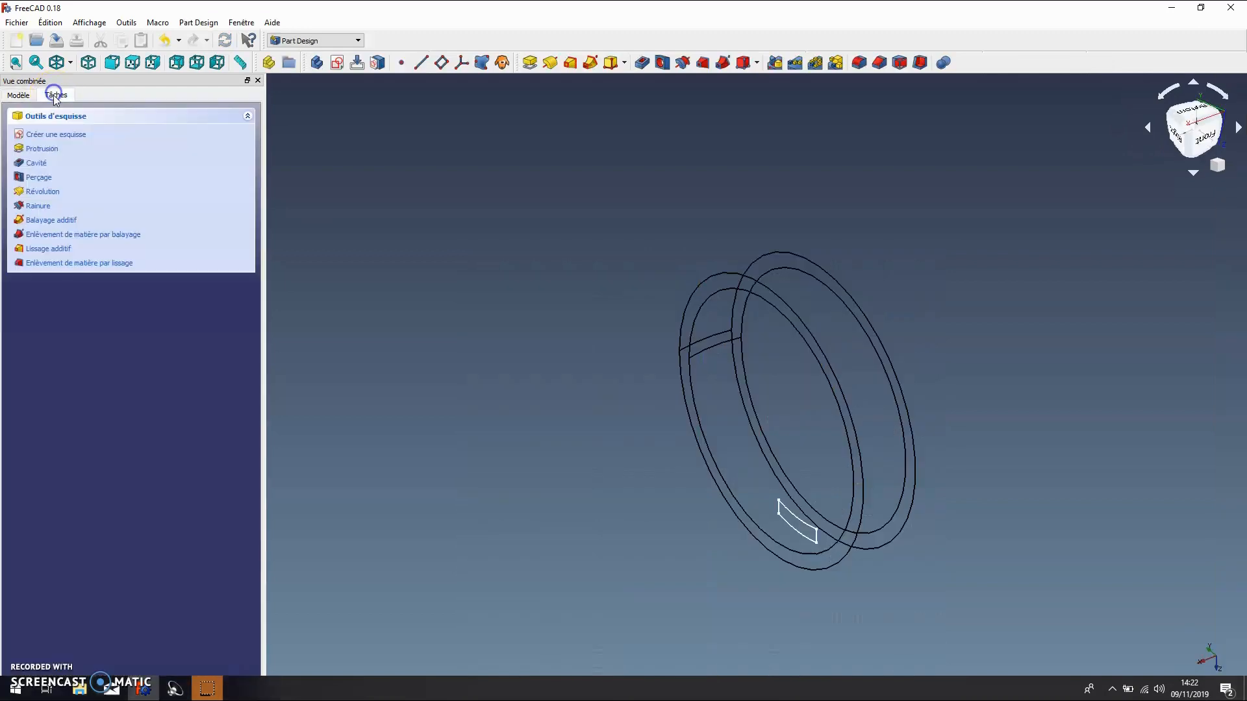
pyautogui.click(39, 192)
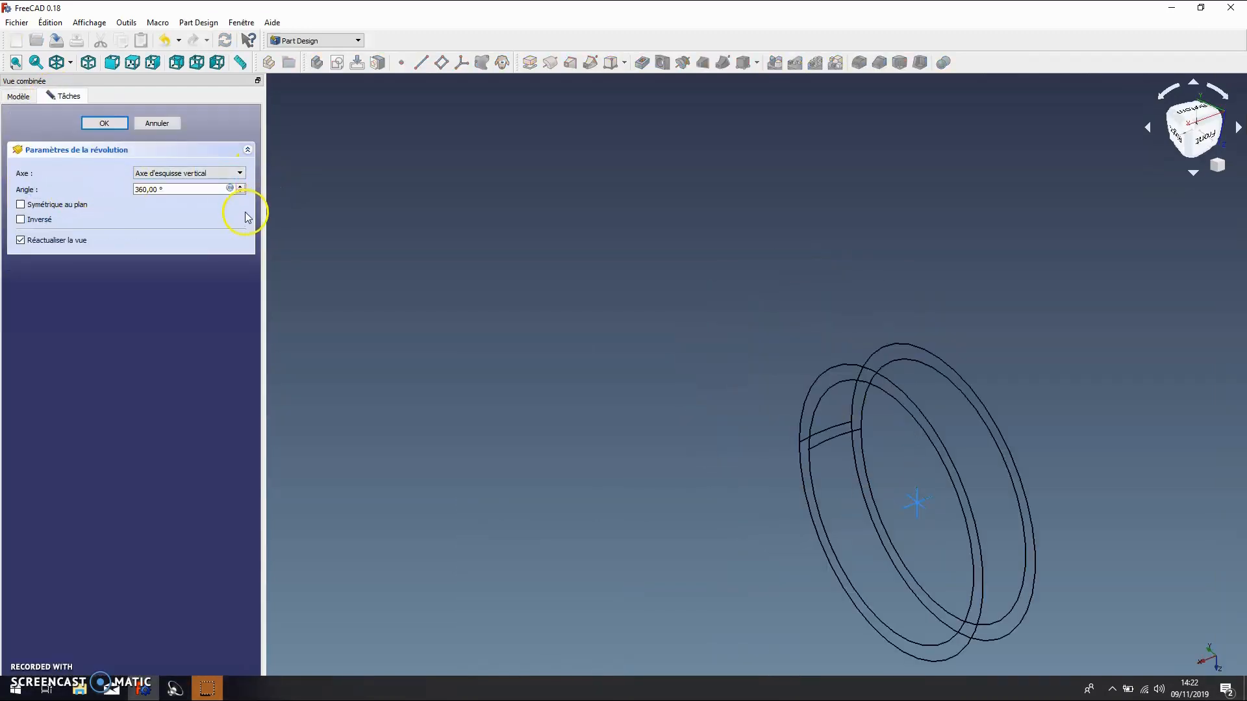
pyautogui.click(237, 174)
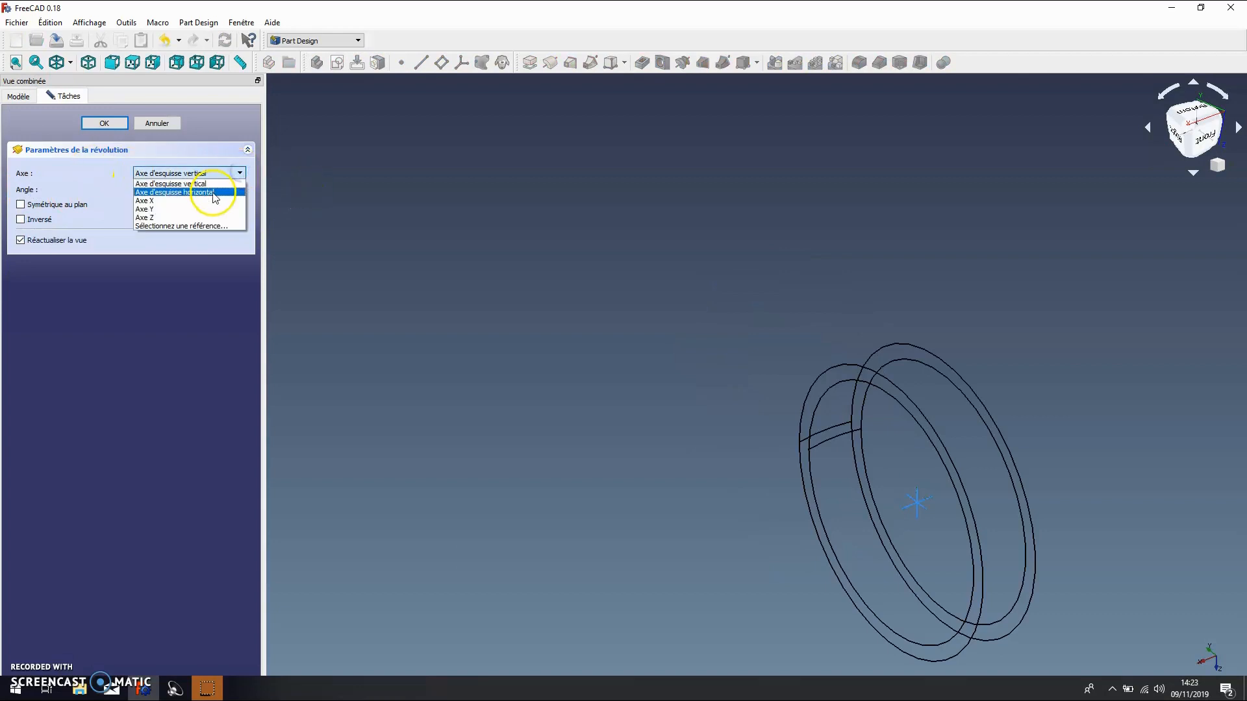
pyautogui.click(213, 190)
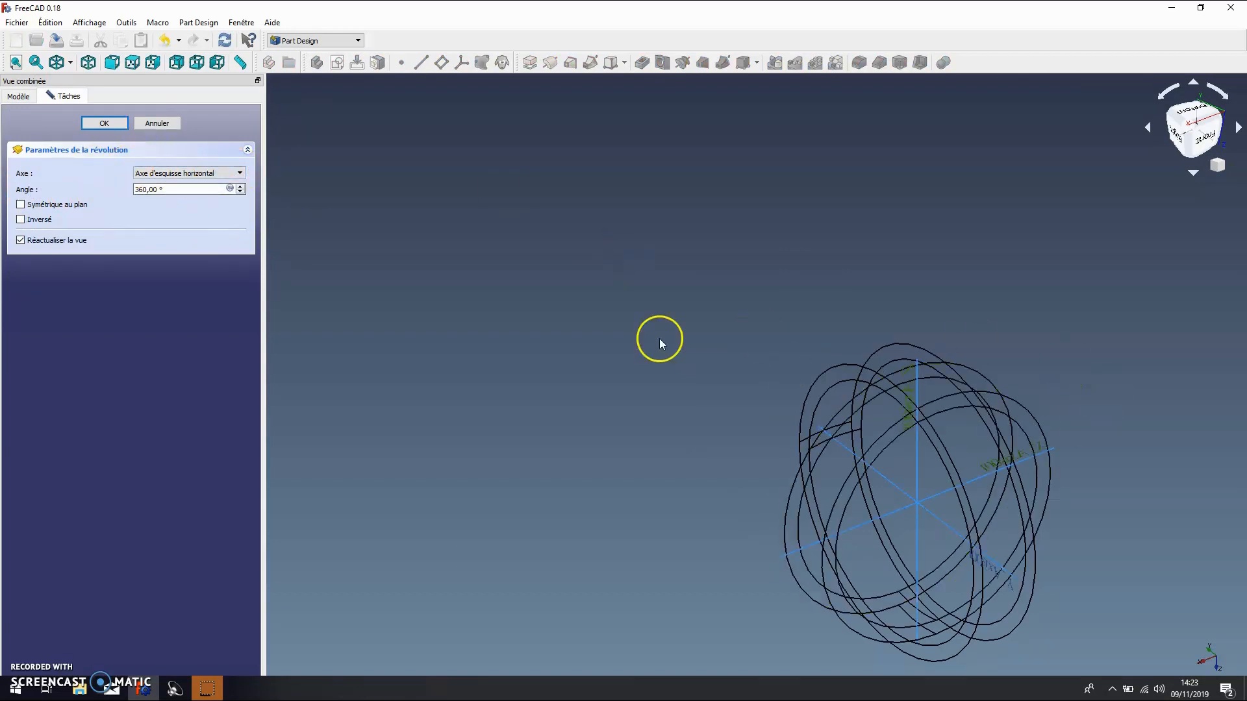
pyautogui.click(70, 63)
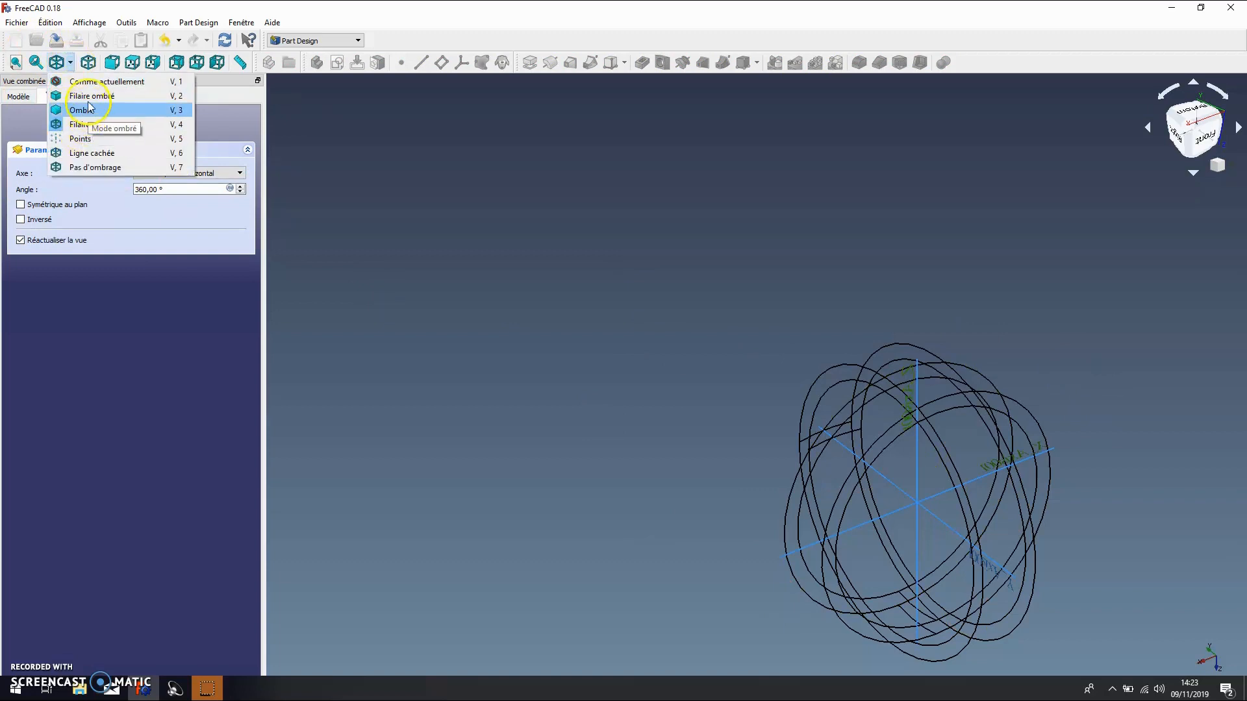
pyautogui.click(91, 96)
pyautogui.moveTo(543, 349)
pyautogui.mouseDown(button='middle')
pyautogui.moveTo(788, 275)
pyautogui.moveTo(512, 301)
pyautogui.moveTo(544, 328)
pyautogui.mouseUp(button='middle')
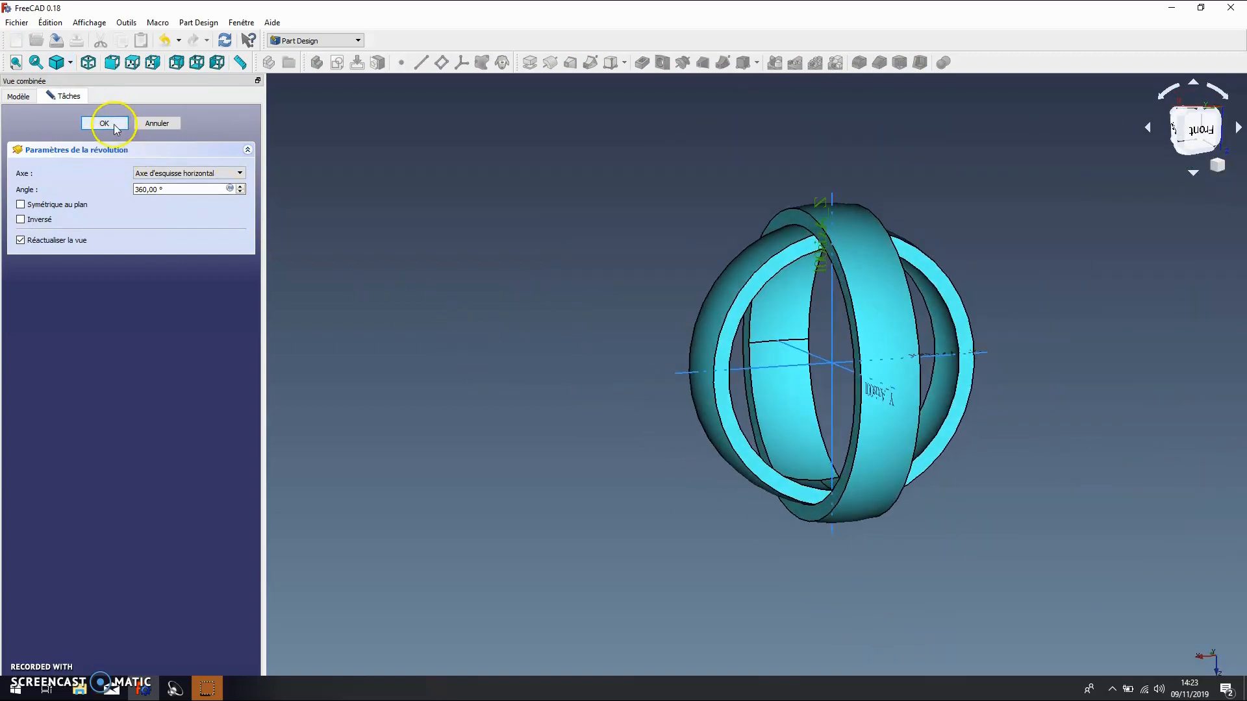
pyautogui.click(107, 123)
# Step: Examine the two crossing rings from several angles and inspect the second ring's revolution in the model tree
pyautogui.moveTo(578, 309); pyautogui.dragTo(715, 383, button='middle')
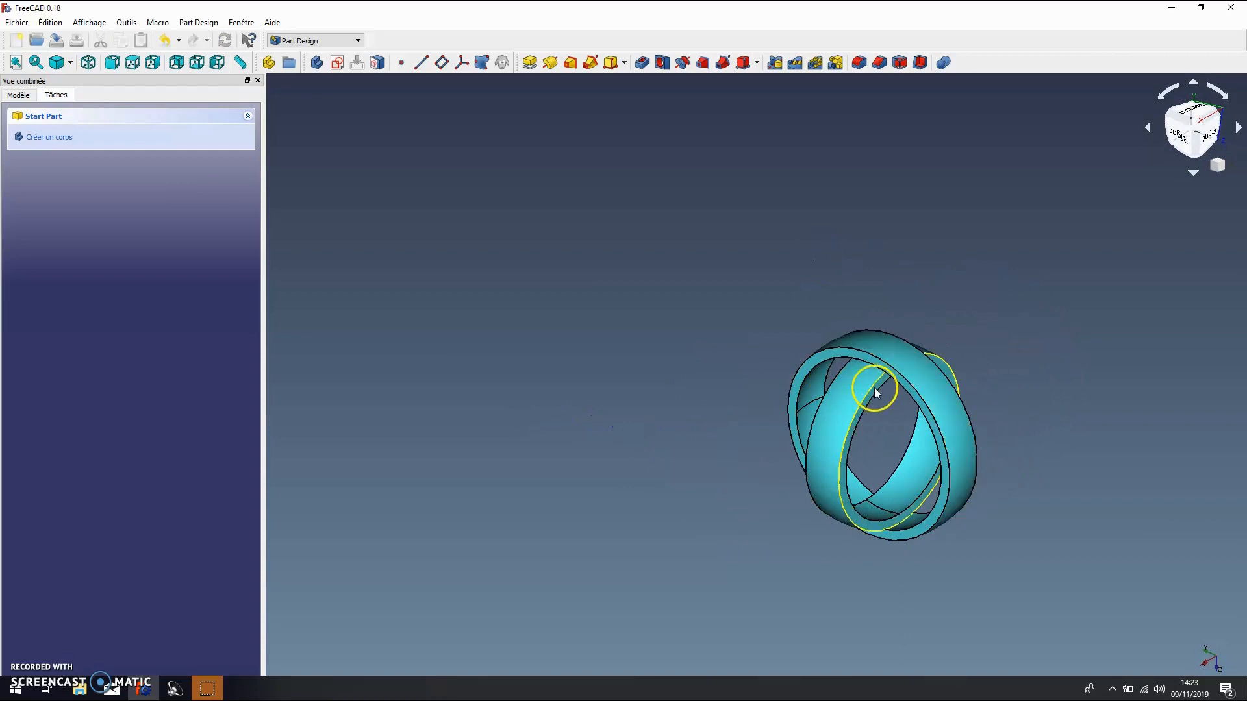
pyautogui.moveTo(760, 543); pyautogui.dragTo(788, 427, button='middle')
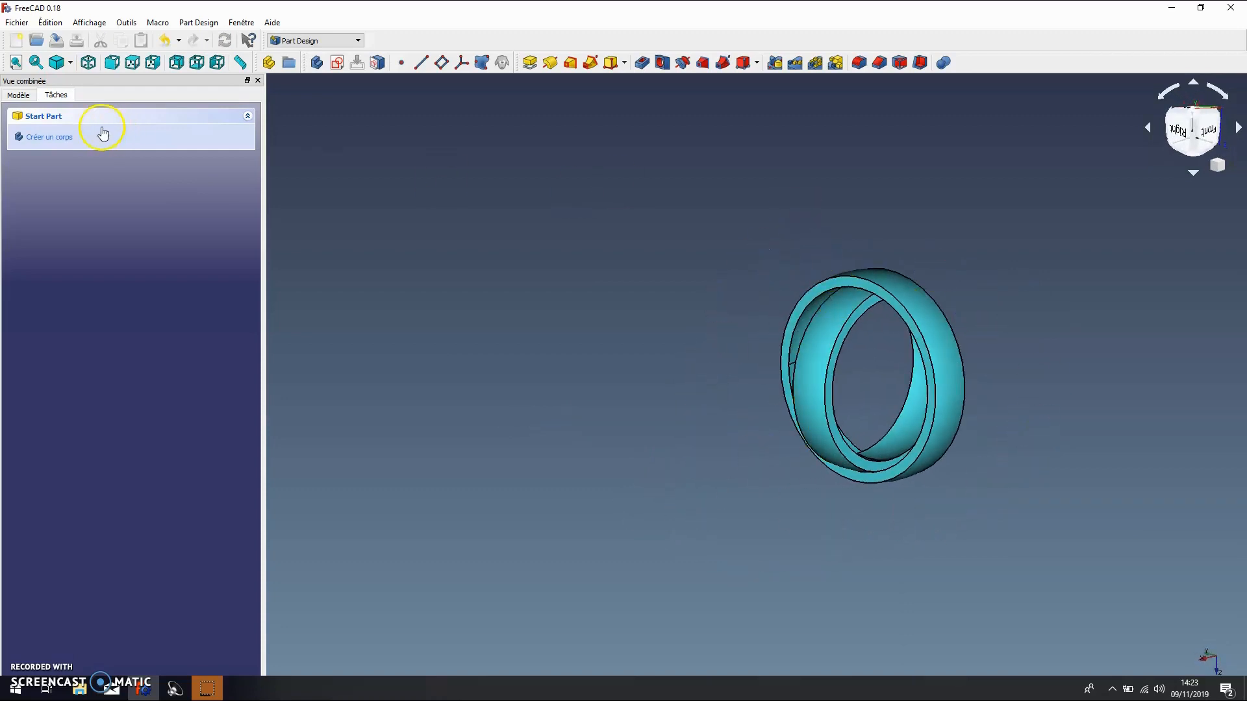
pyautogui.click(19, 96)
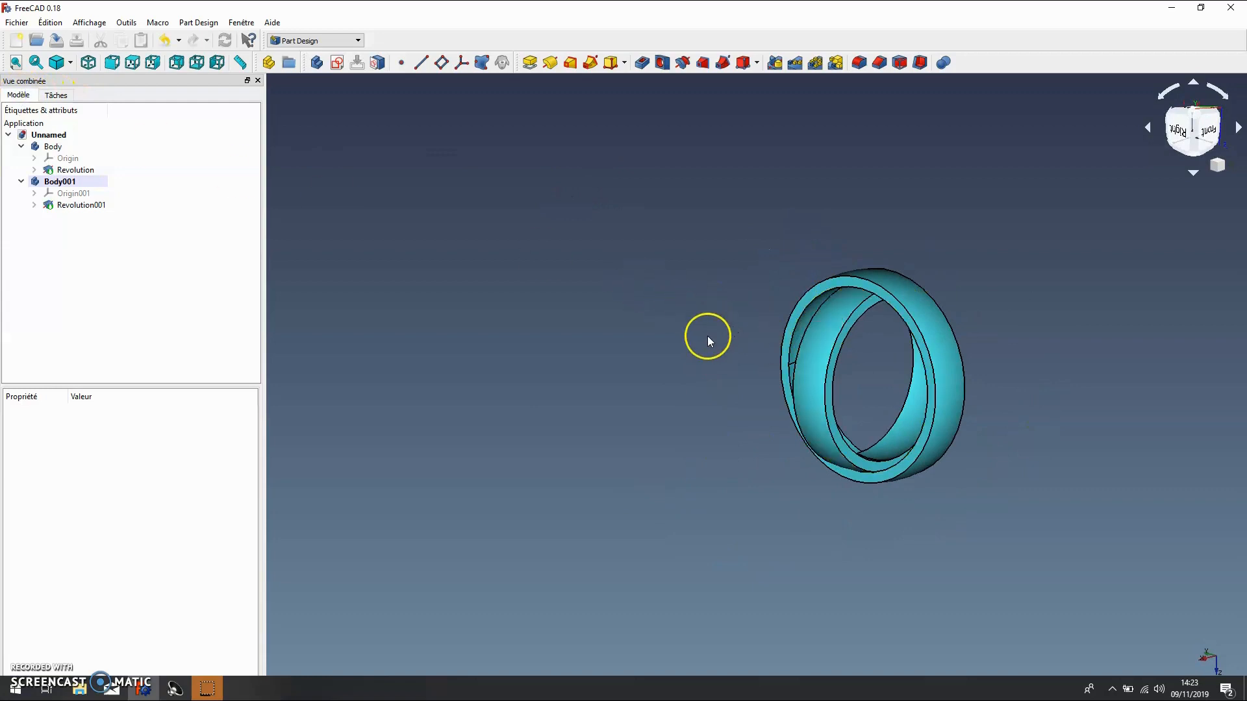
pyautogui.moveTo(707, 337); pyautogui.dragTo(575, 274, button='middle')
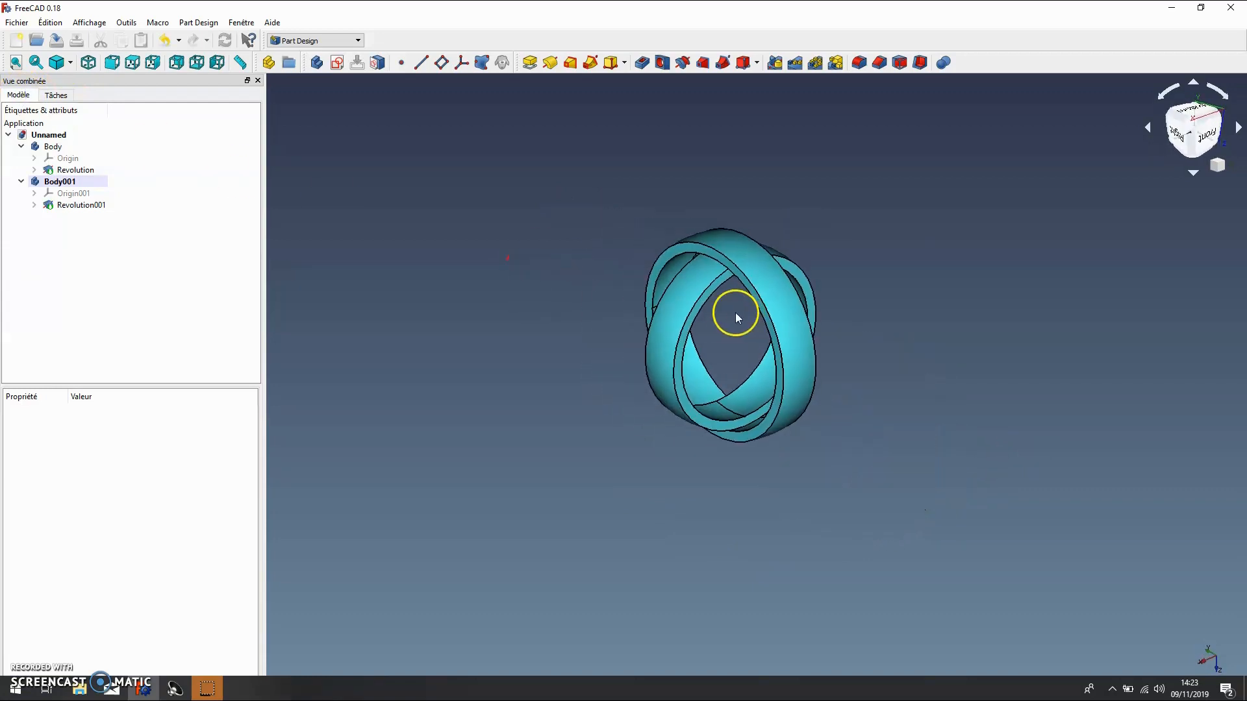
pyautogui.scroll(2, 722, 313)
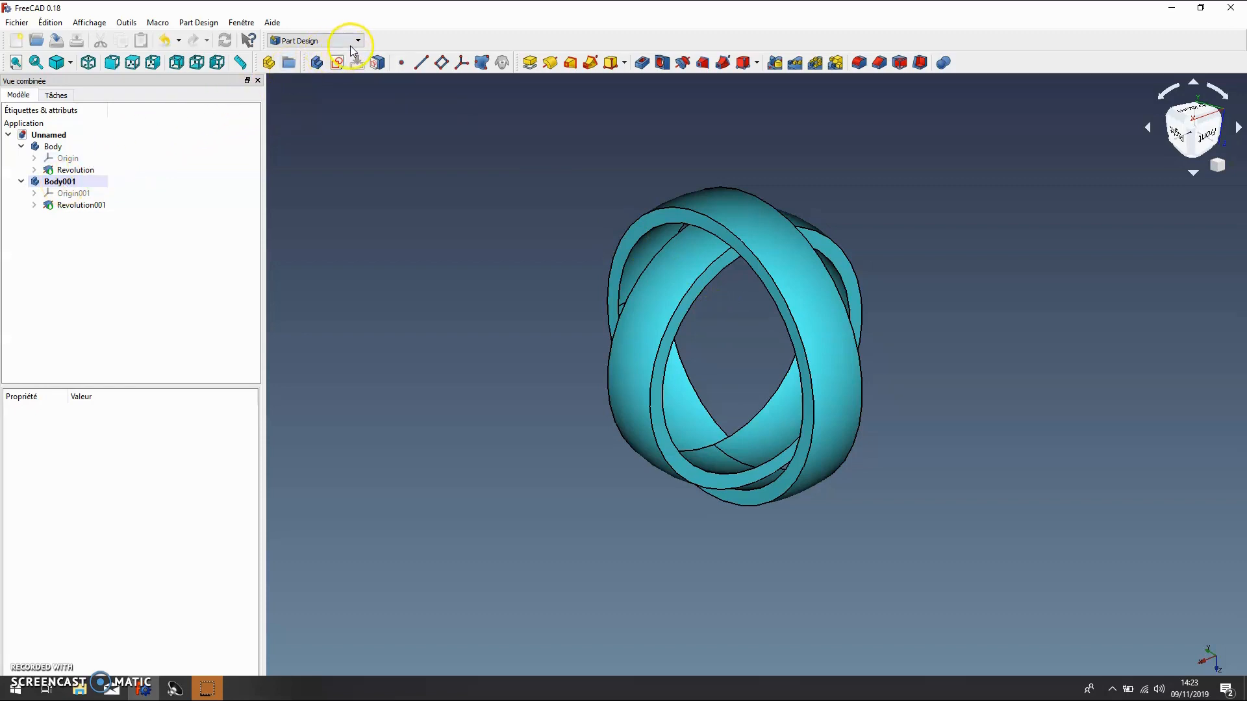
pyautogui.click(82, 204)
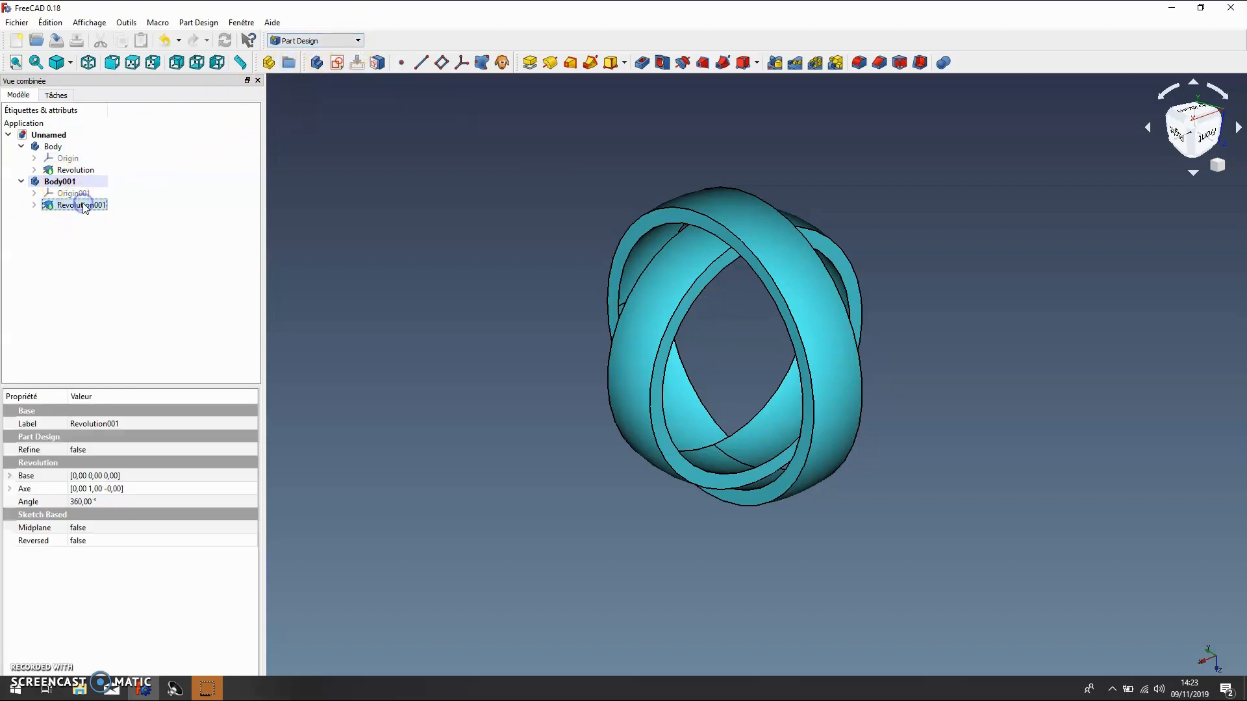
pyautogui.click(659, 297)
pyautogui.click(480, 223)
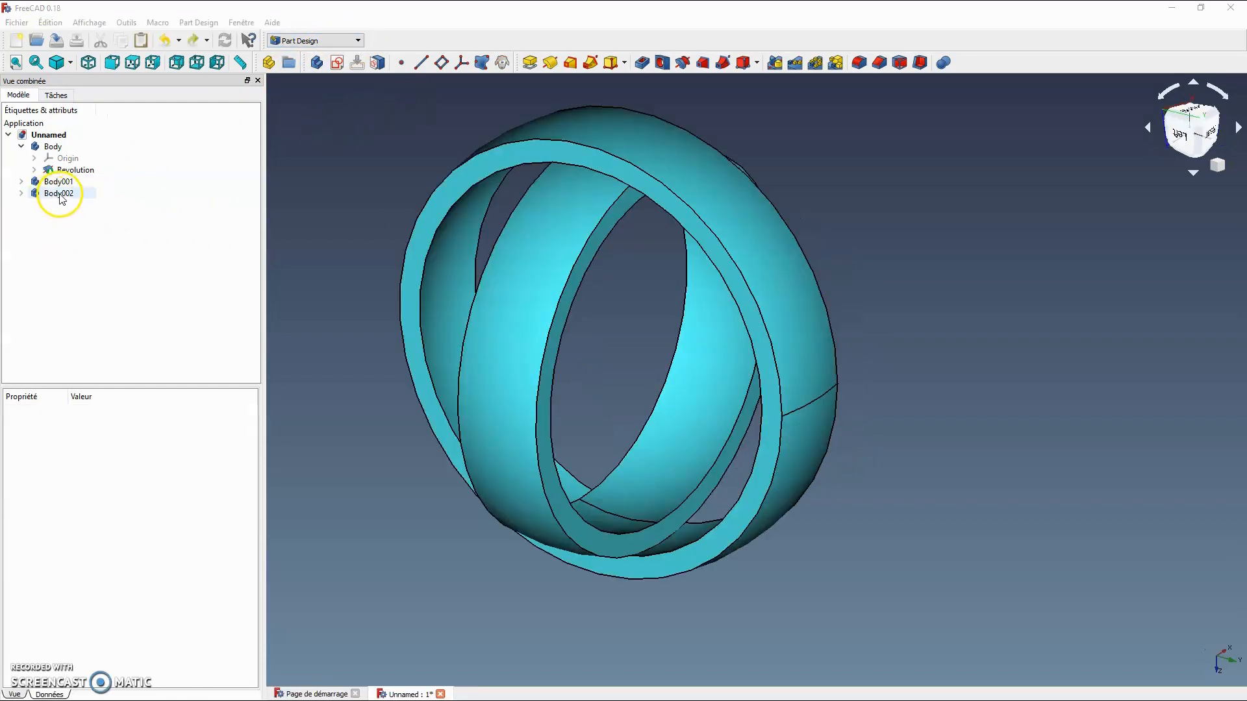
# Step: Start the Draft workbench's Scale on Body002 with the base point at X 0, Y 0, Z 0
pyautogui.click(58, 194)
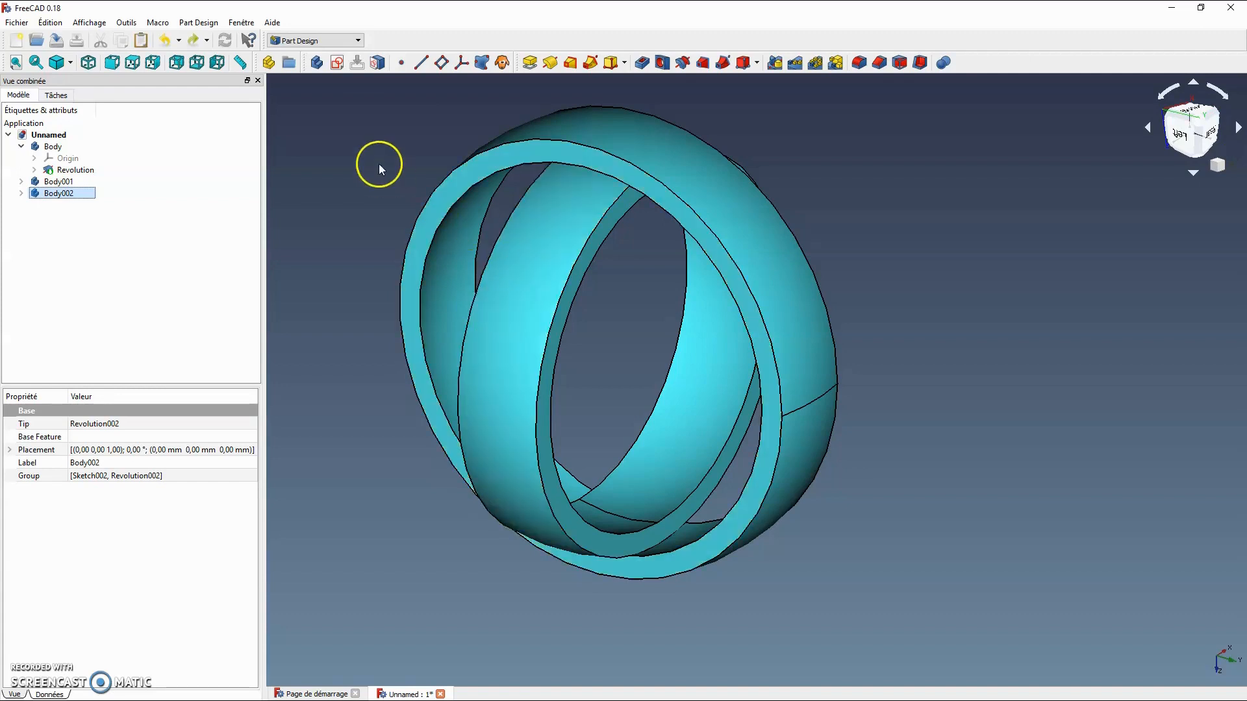
pyautogui.click(359, 42)
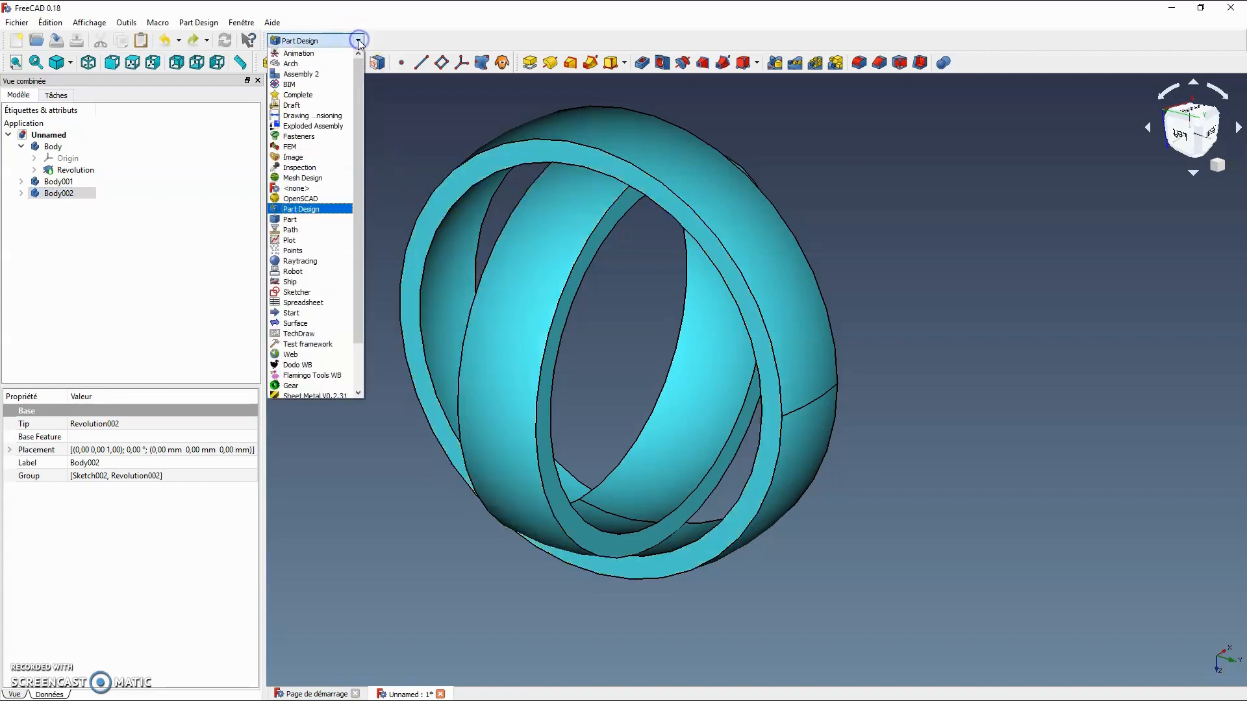
pyautogui.click(321, 106)
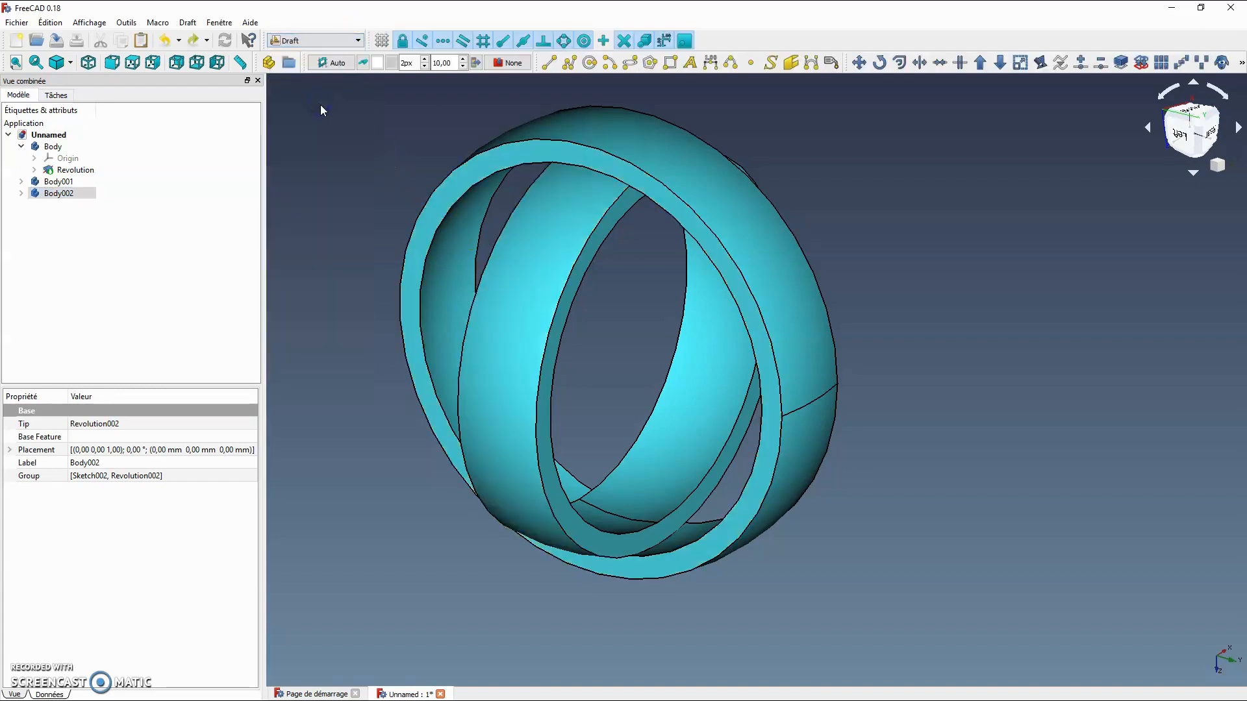
pyautogui.click(1021, 64)
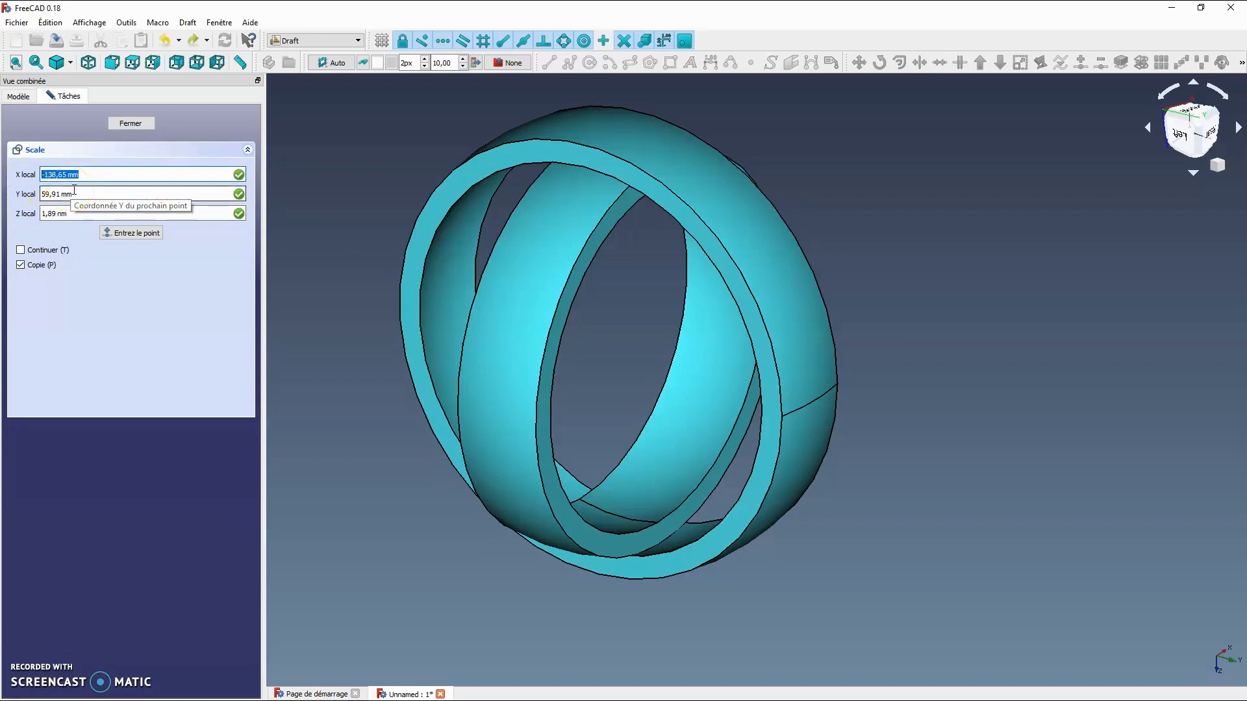
pyautogui.click(93, 180)
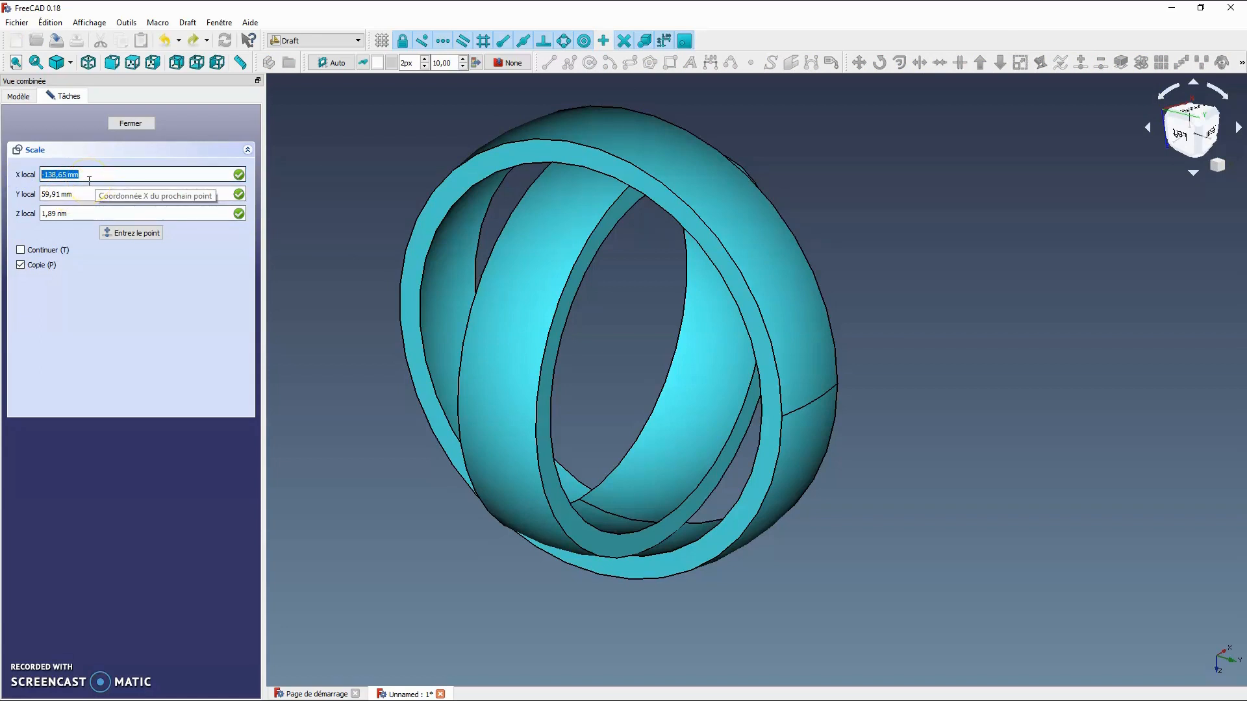
pyautogui.click(84, 190)
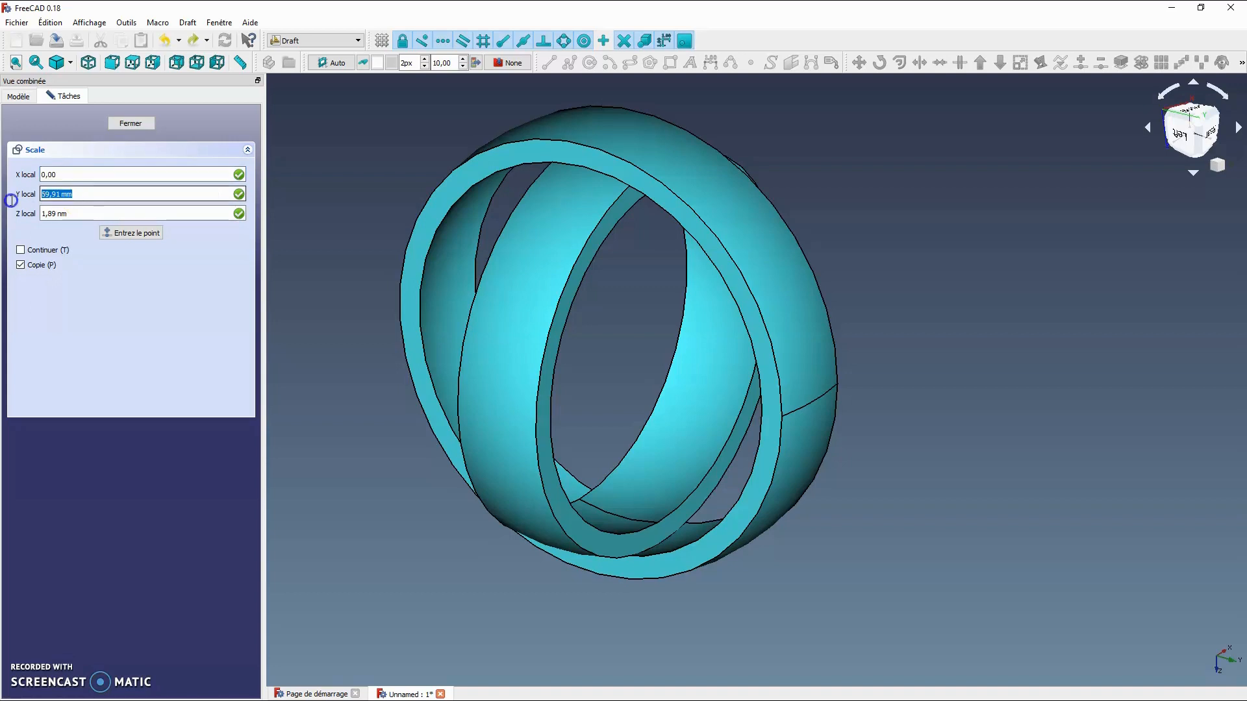
pyautogui.press('BackSpace')
pyautogui.moveTo(92, 214); pyautogui.dragTo(36, 215)
pyautogui.press('BackSpace')
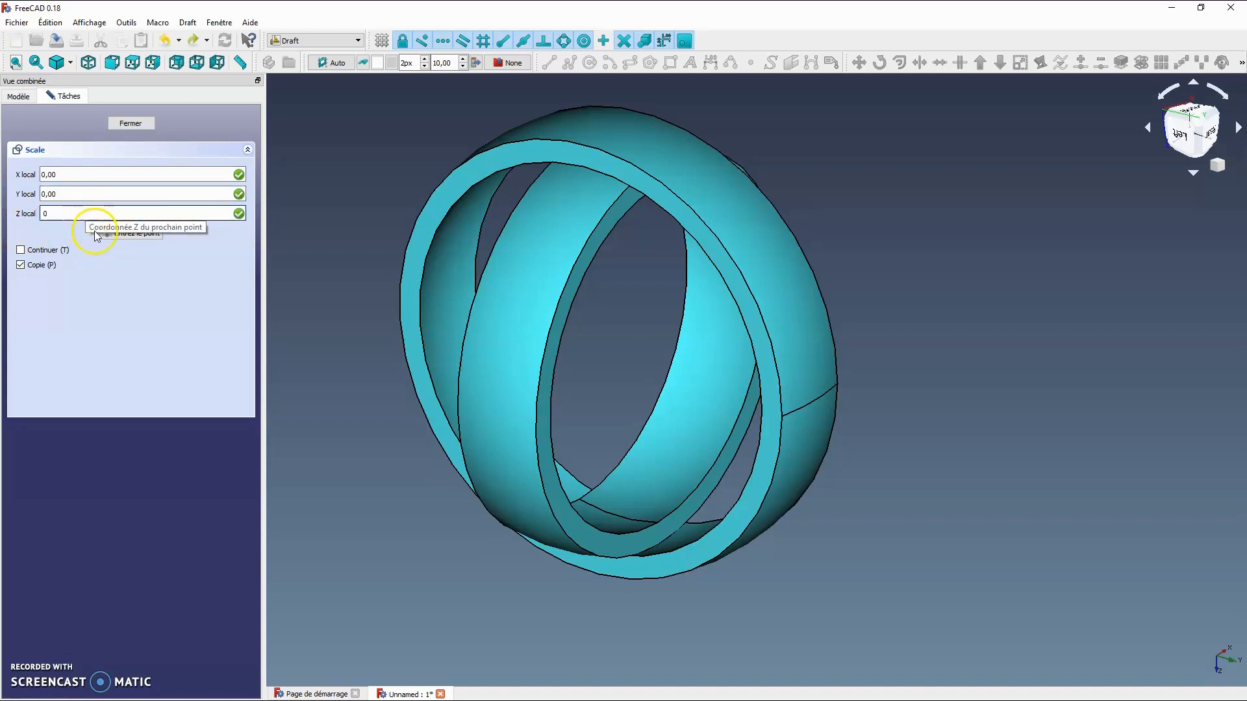
pyautogui.click(131, 295)
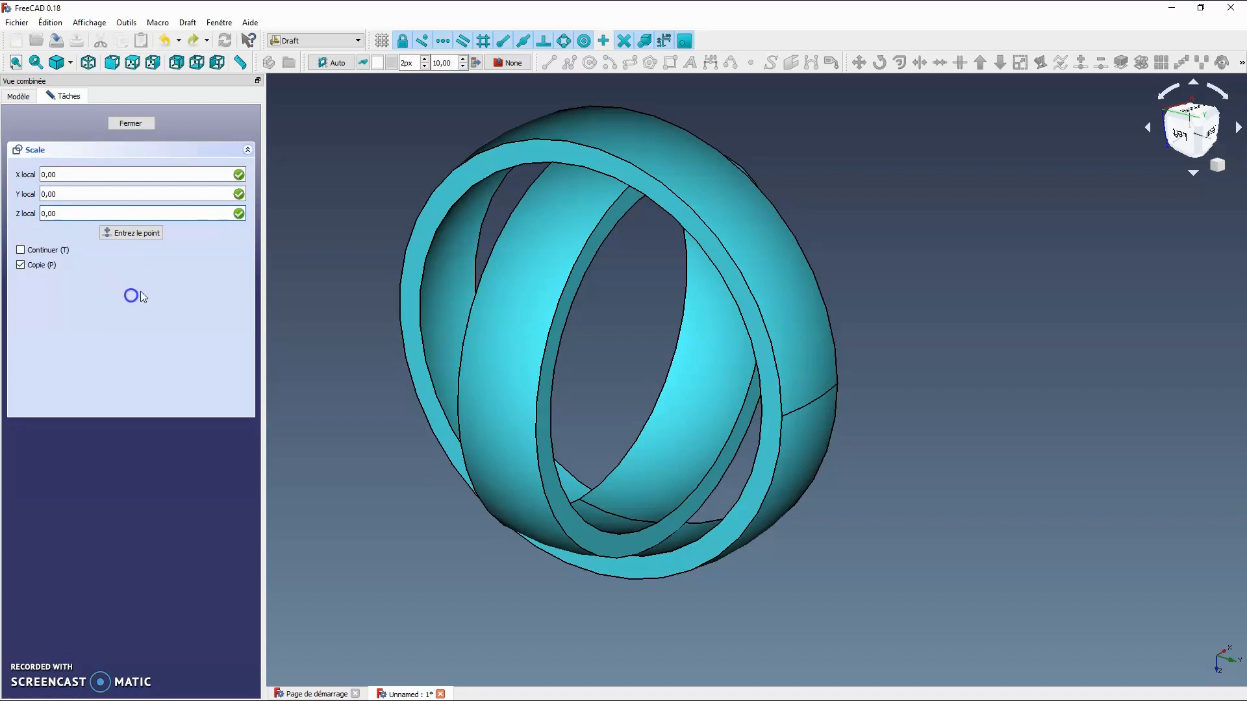
pyautogui.click(137, 233)
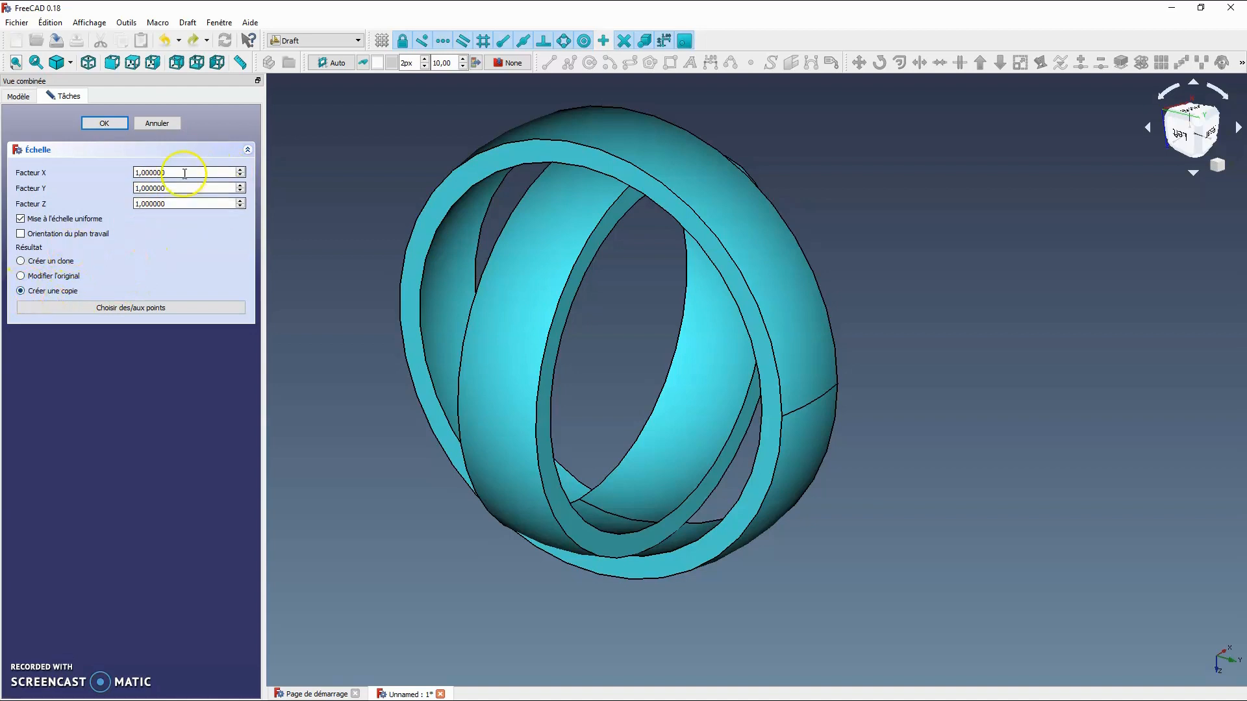
# Step: Create a copy of the ring scaled uniformly by a factor of 0.9 on X, Y and Z
pyautogui.moveTo(158, 172); pyautogui.dragTo(187, 173)
pyautogui.write('0')
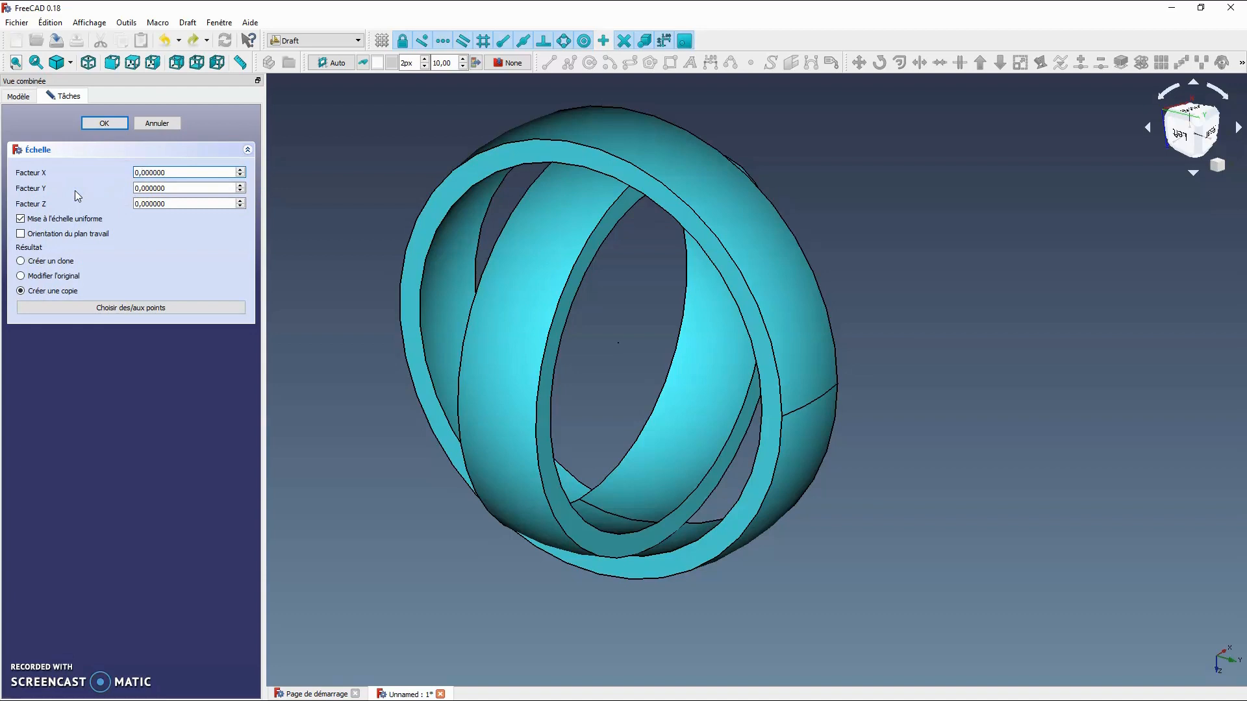
pyautogui.click(145, 172)
pyautogui.write('9')
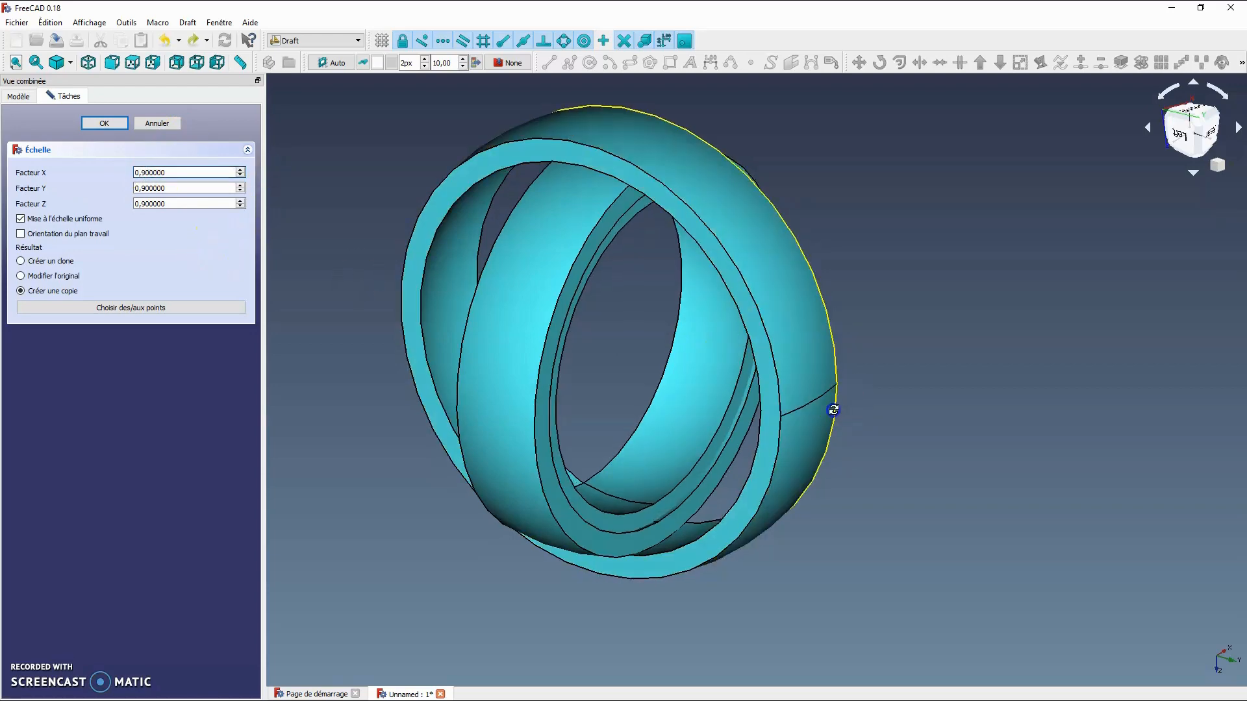
pyautogui.moveTo(832, 410); pyautogui.dragTo(780, 412, button='middle')
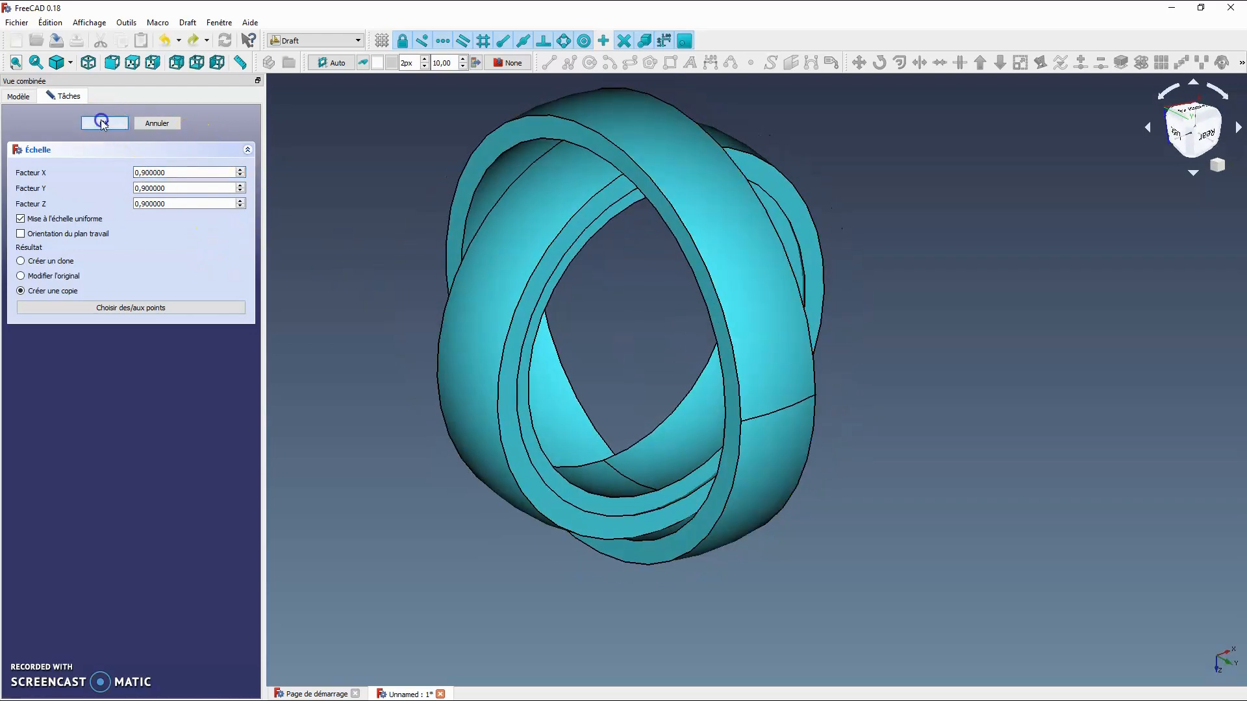
pyautogui.click(102, 122)
# Step: Transform the smaller ring copy by rotating it 60° about the Z axis
pyautogui.moveTo(1158, 270); pyautogui.dragTo(455, 295, button='middle')
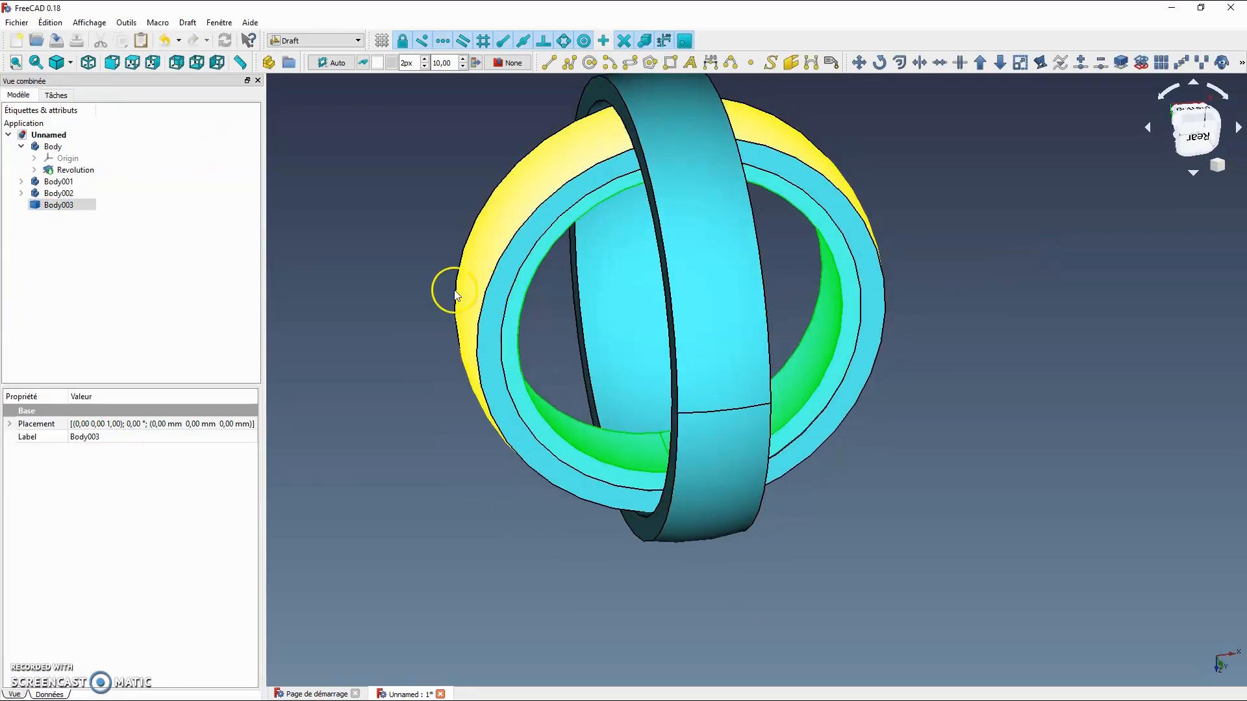
pyautogui.moveTo(942, 323); pyautogui.dragTo(1052, 370, button='middle')
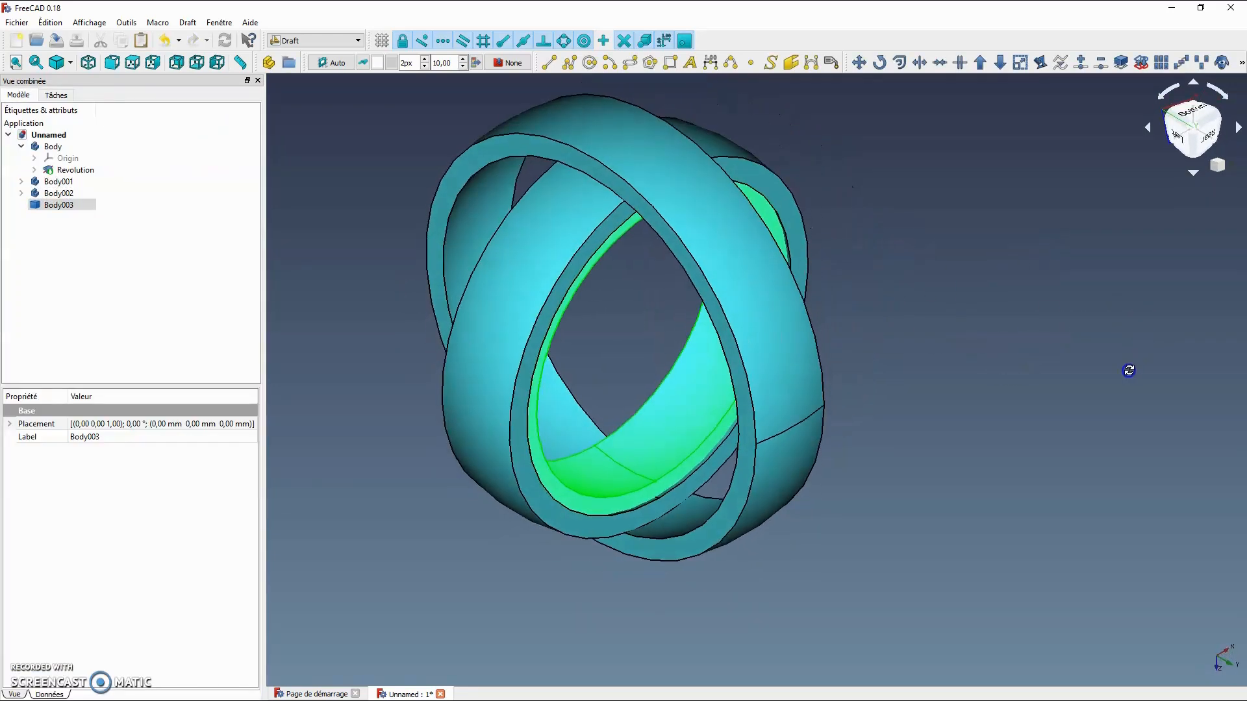
pyautogui.rightClick(54, 205)
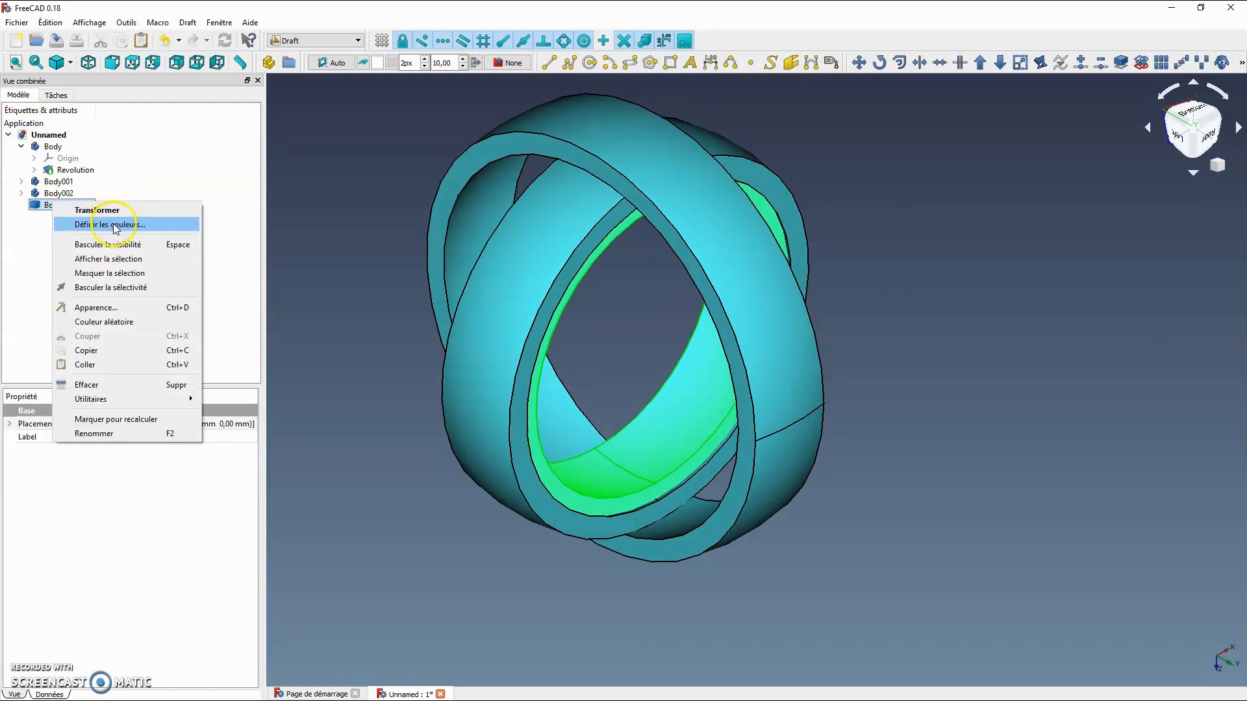
pyautogui.click(107, 210)
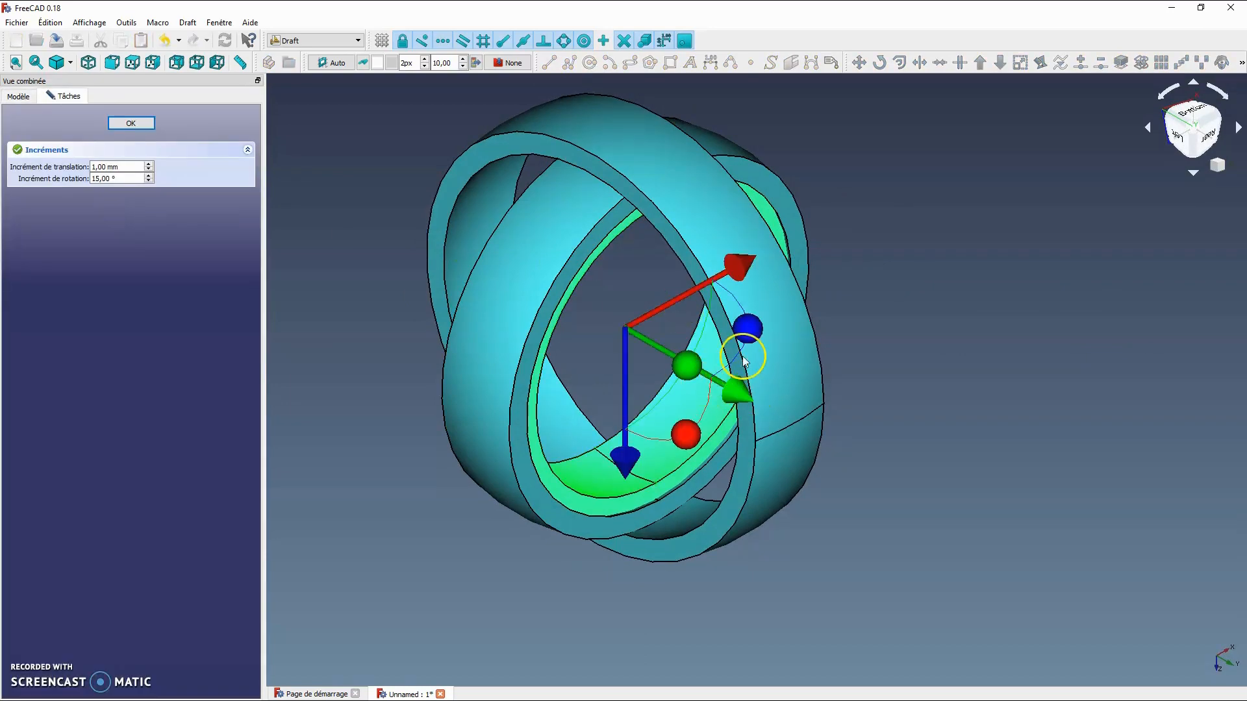
pyautogui.moveTo(744, 361); pyautogui.dragTo(688, 394)
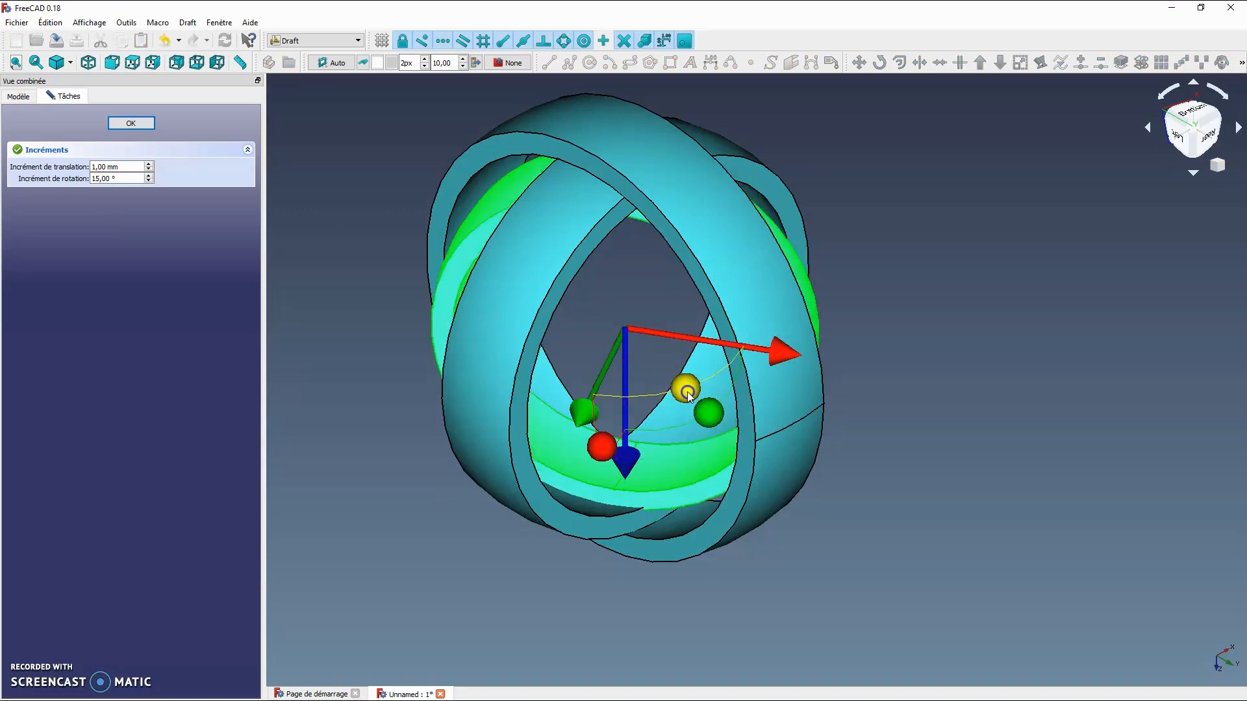
pyautogui.click(130, 123)
# Step: Highlight Body001, Body002 and Body003 one after another to check which ring each one represents
pyautogui.moveTo(1078, 256); pyautogui.dragTo(1113, 276, button='middle')
pyautogui.click(67, 181)
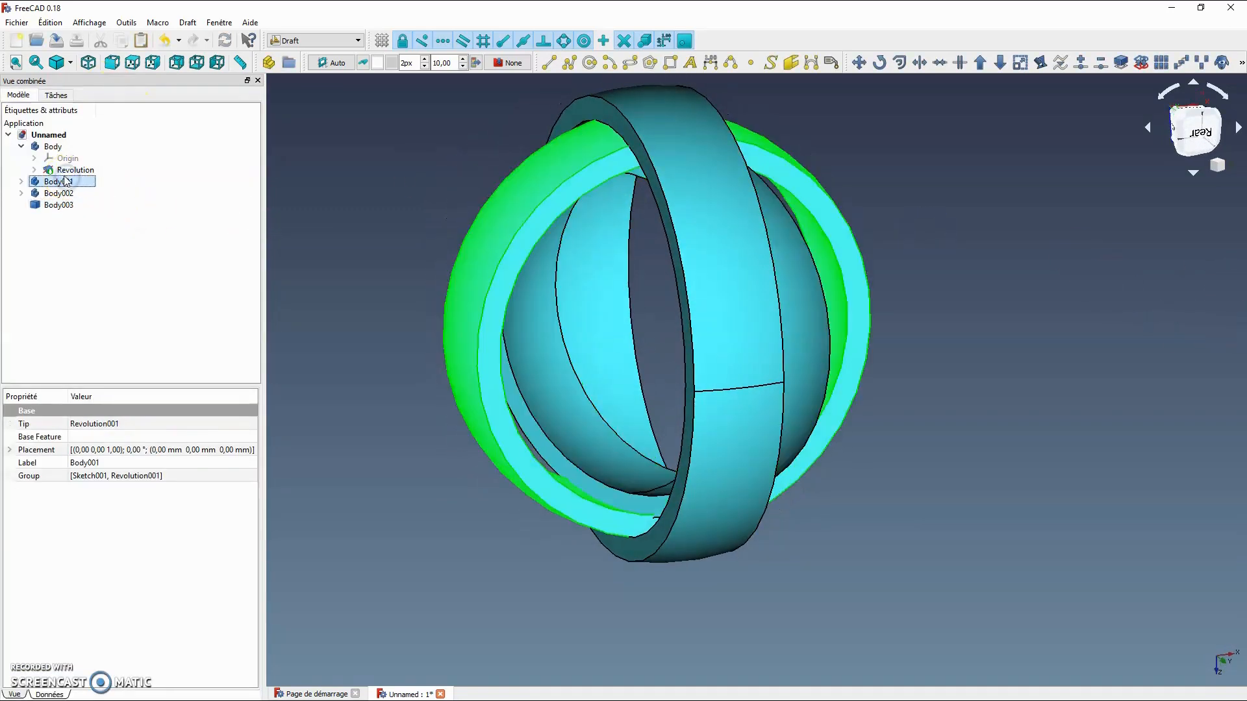
pyautogui.click(58, 194)
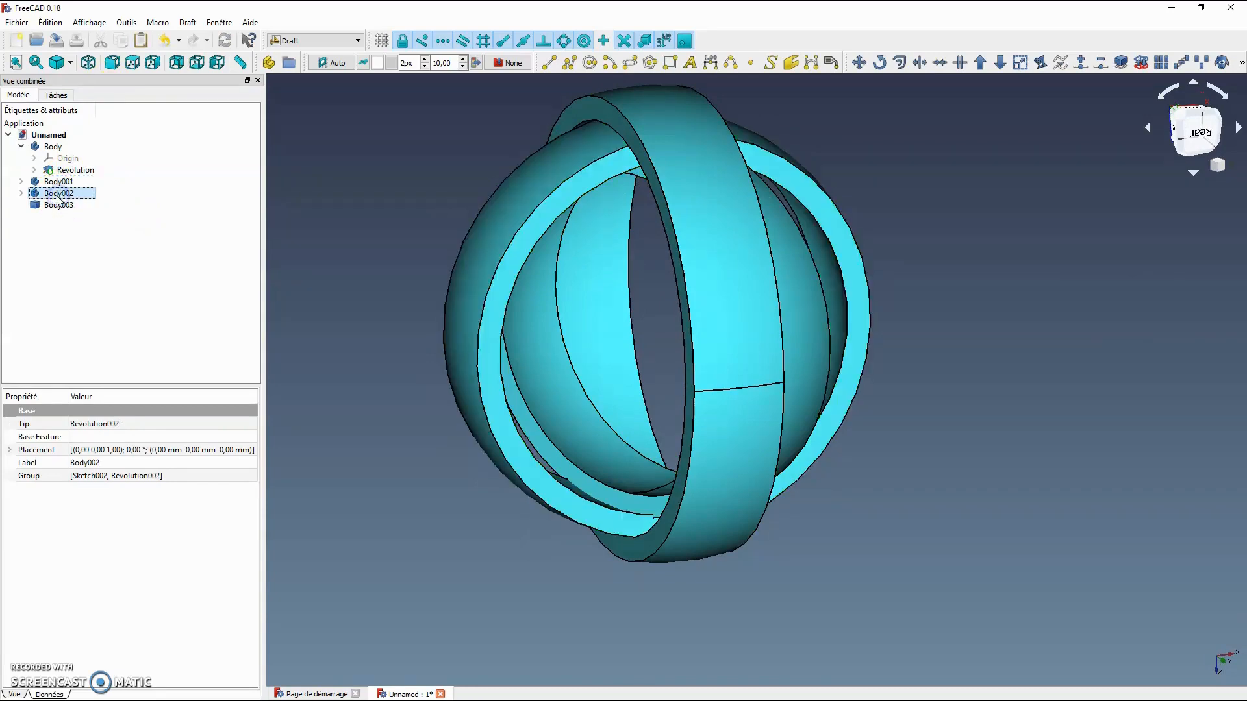
pyautogui.click(58, 206)
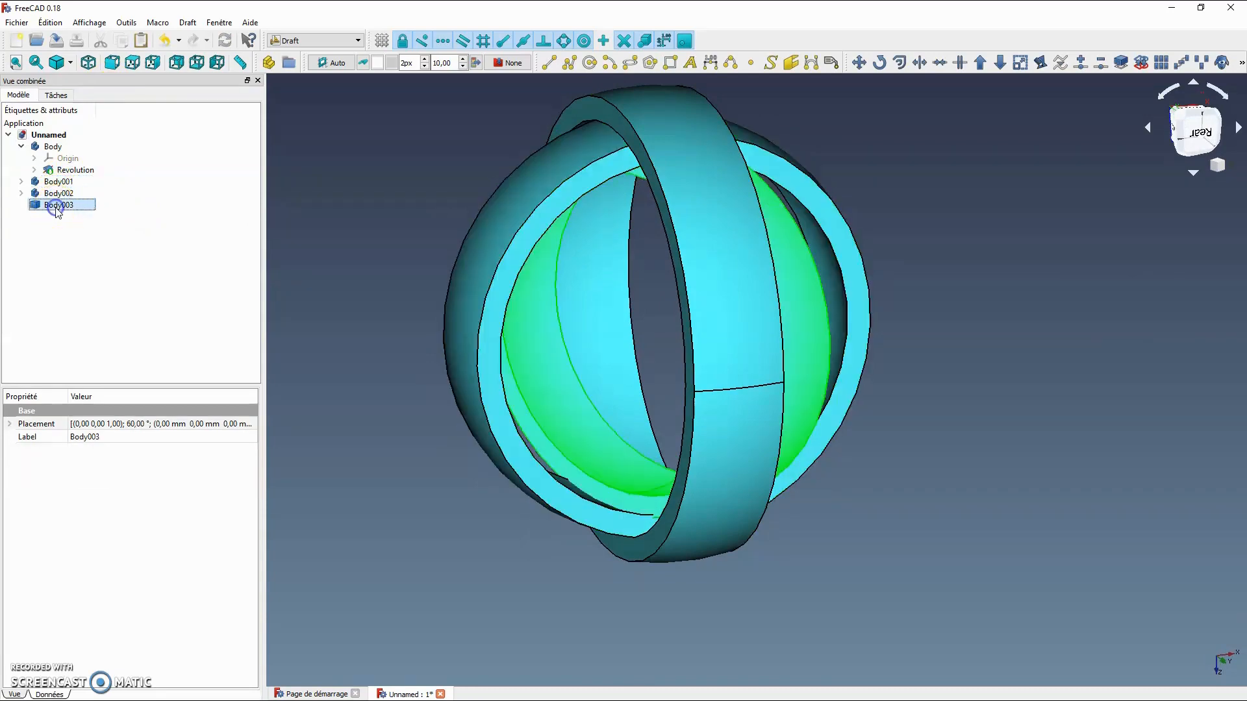
pyautogui.moveTo(1099, 246); pyautogui.dragTo(1031, 297, button='middle')
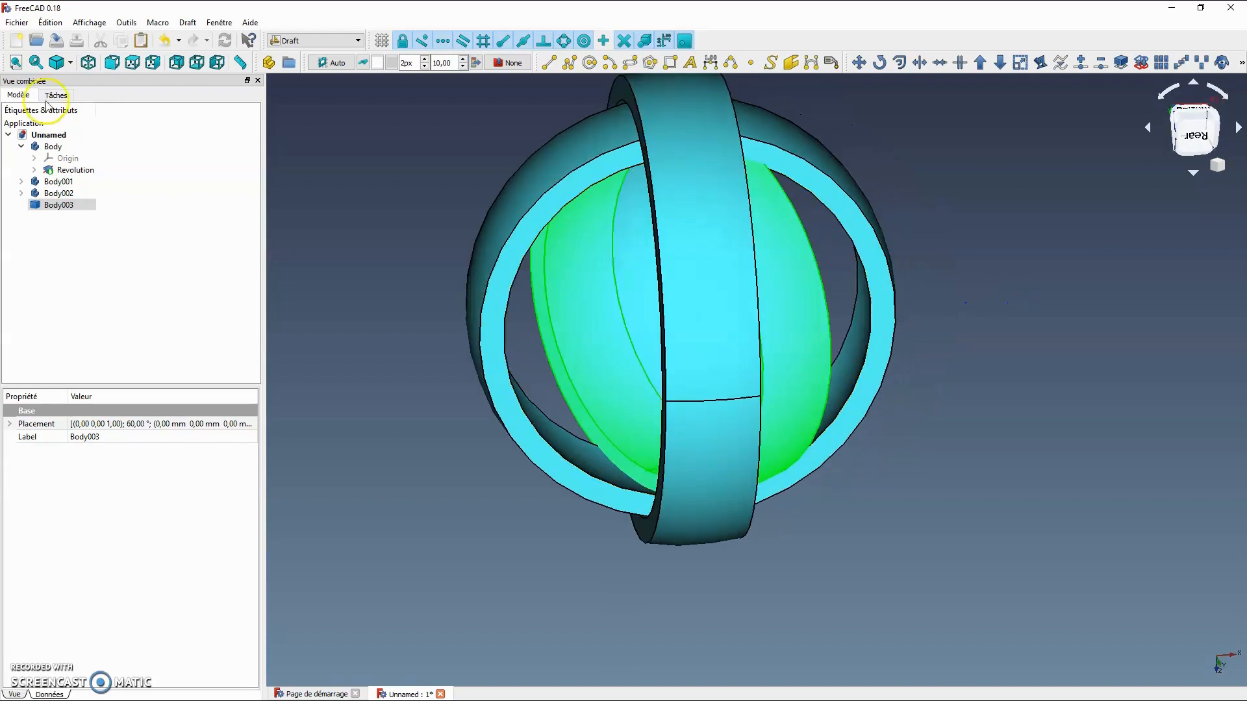
# Step: Hide Body and Body001 and toggle the visibility of Body002 to check for overlapping duplicate rings
pyautogui.click(41, 147)
pyautogui.press('space')
pyautogui.press('space')
pyautogui.press('space')
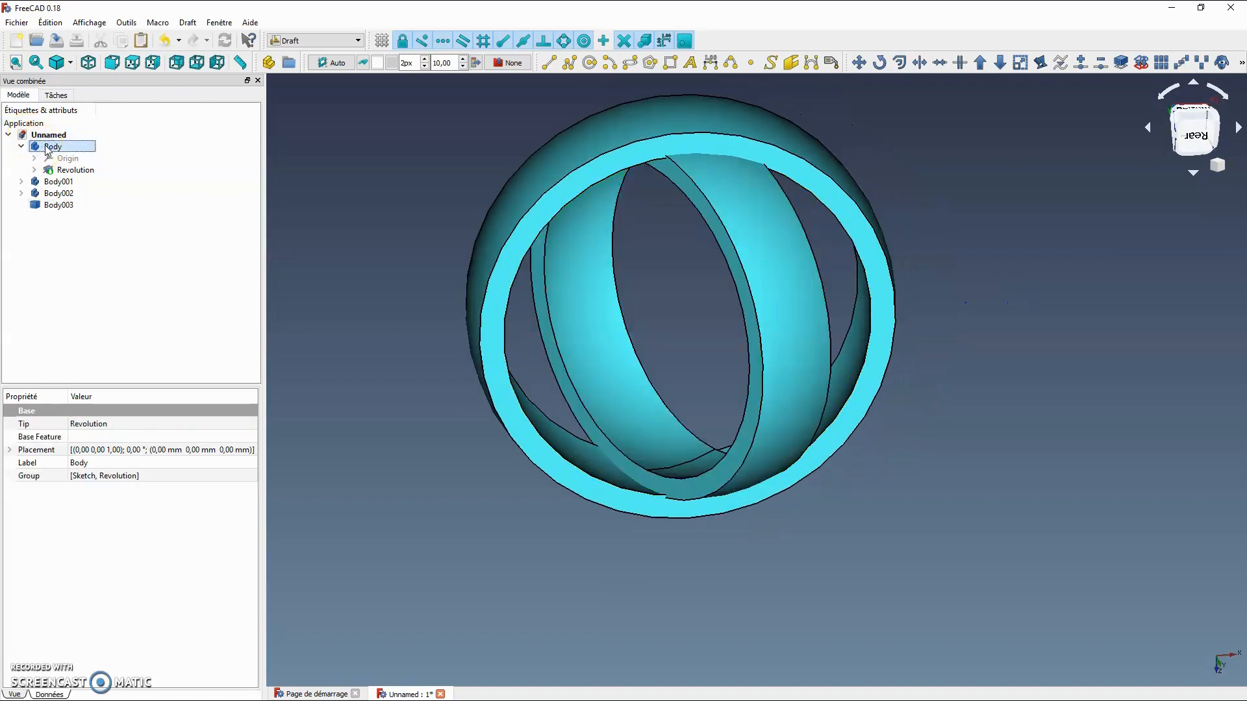
pyautogui.click(51, 159)
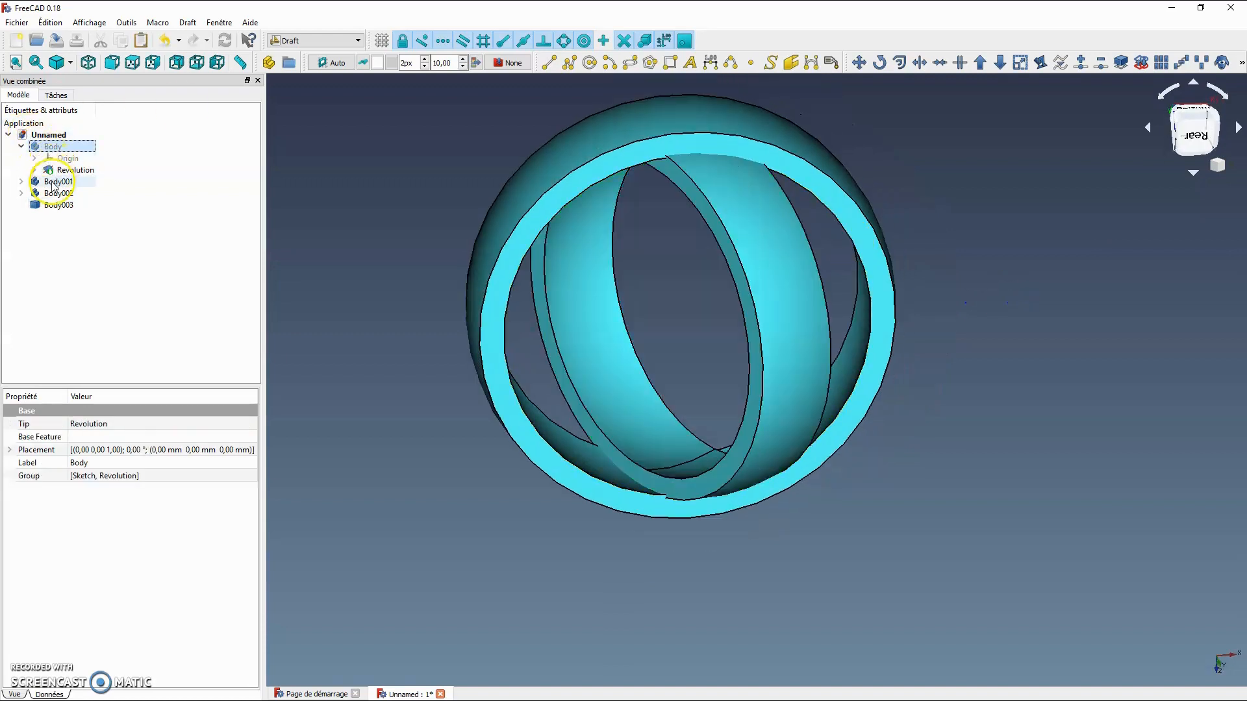
pyautogui.click(55, 182)
pyautogui.press('space')
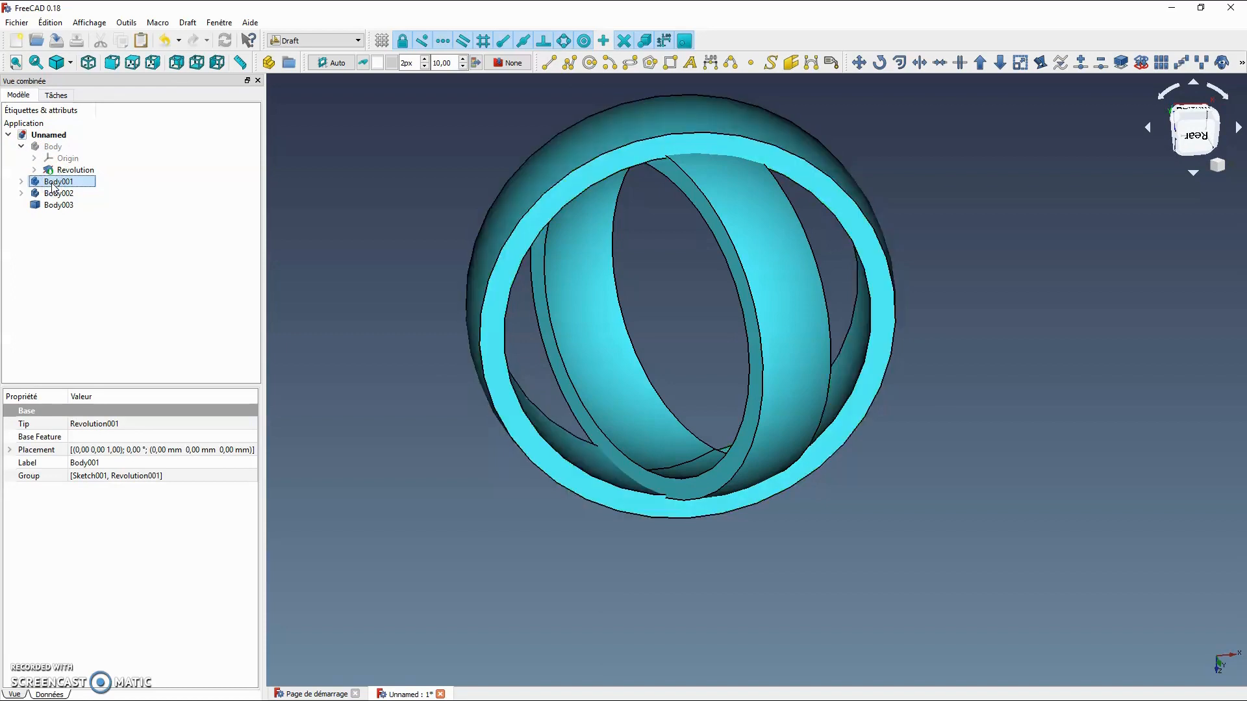
pyautogui.click(44, 194)
pyautogui.press('space')
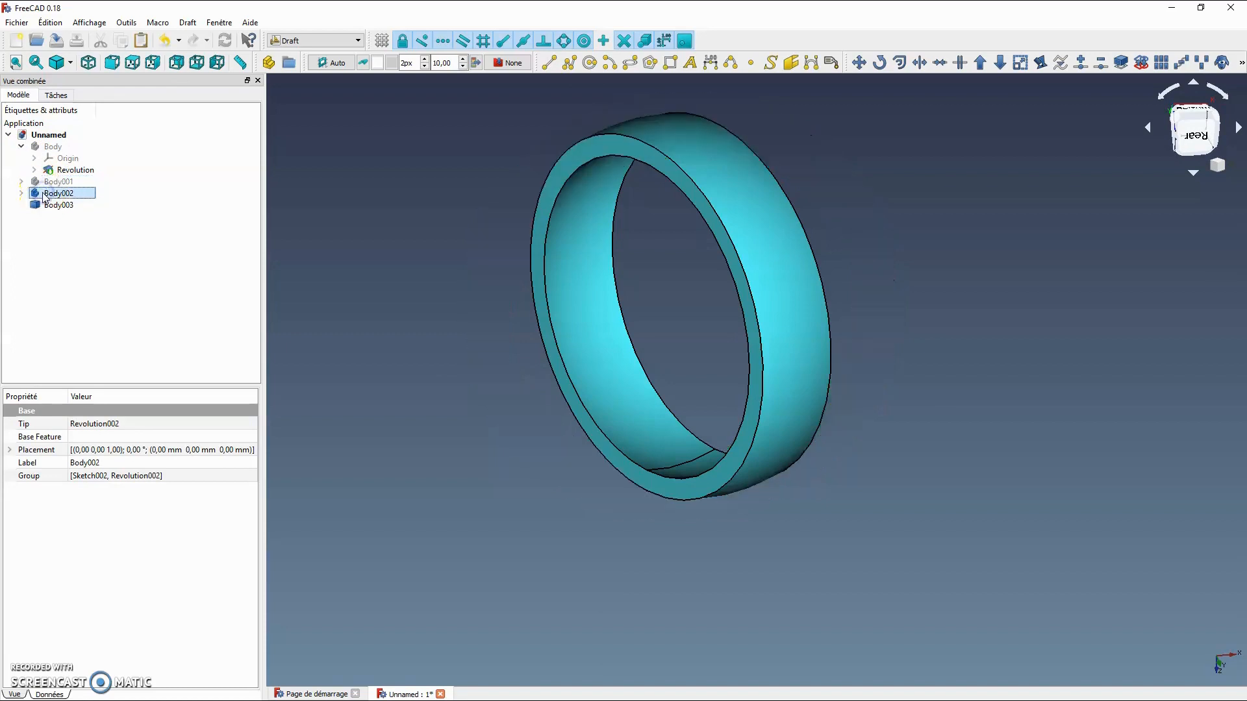
pyautogui.press('space')
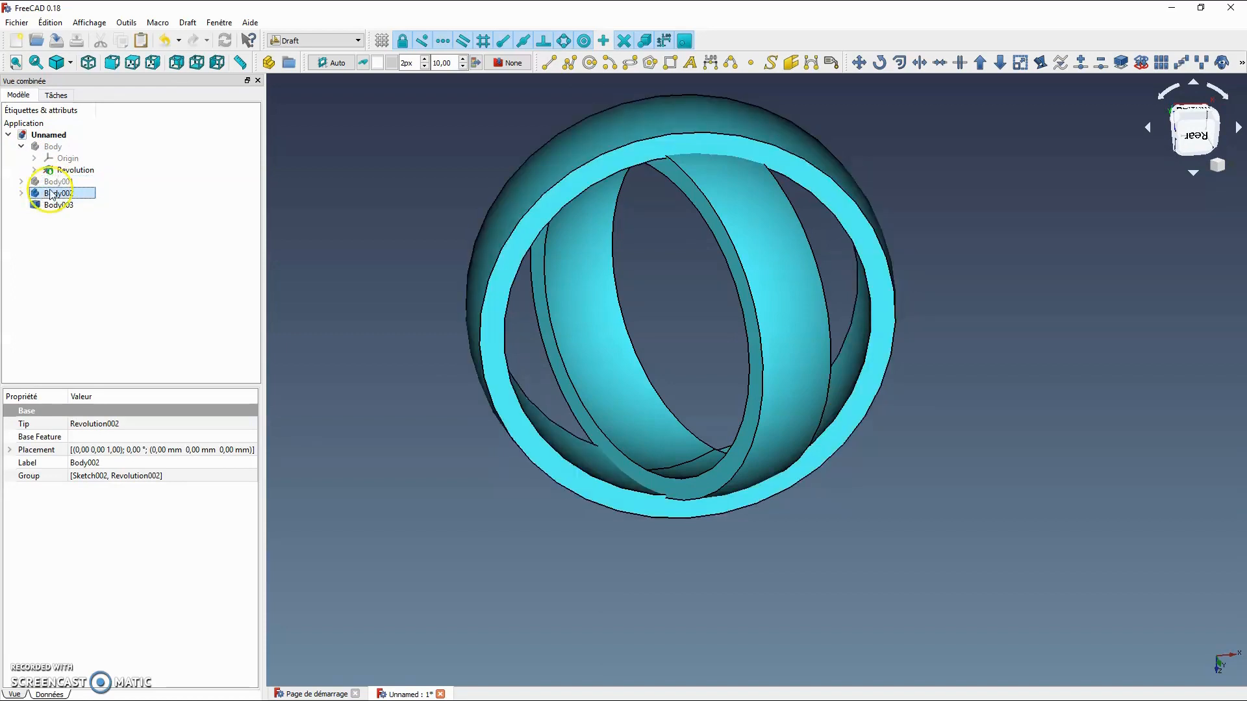
# Step: Delete the duplicate ring Body001 and make the first ring, Body, visible again
pyautogui.click(60, 182)
pyautogui.press('Delete')
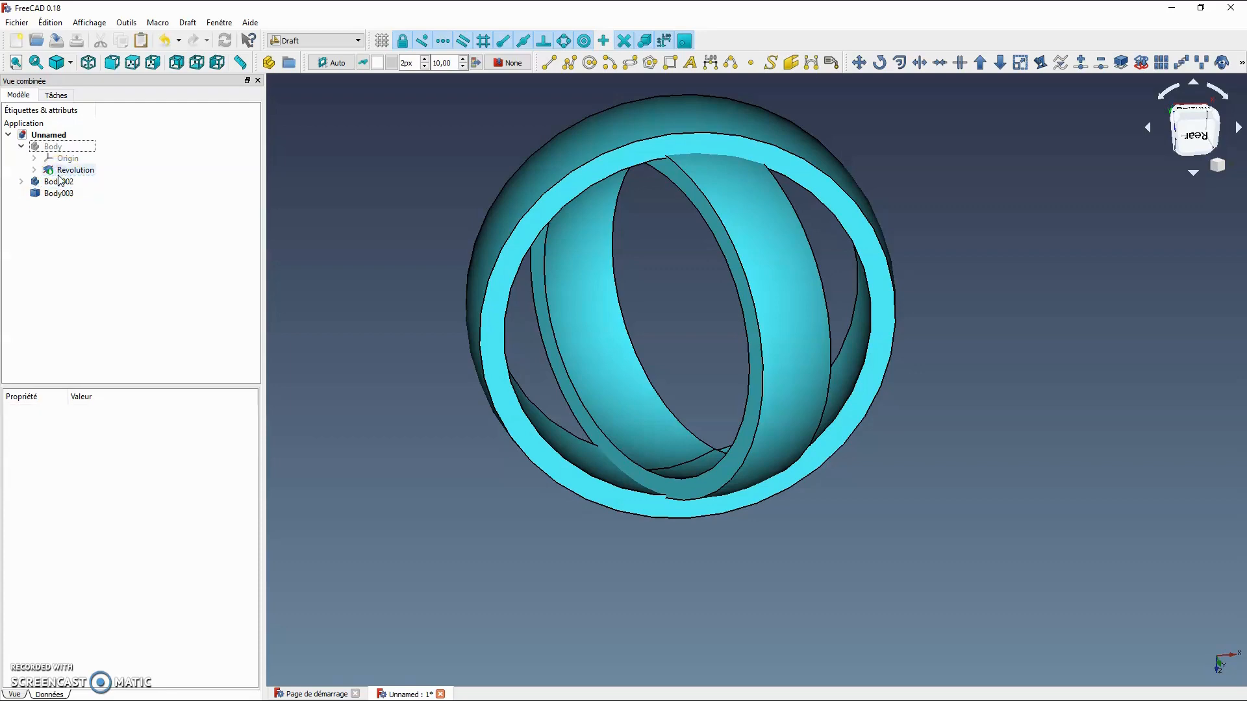
pyautogui.click(54, 149)
pyautogui.press('space')
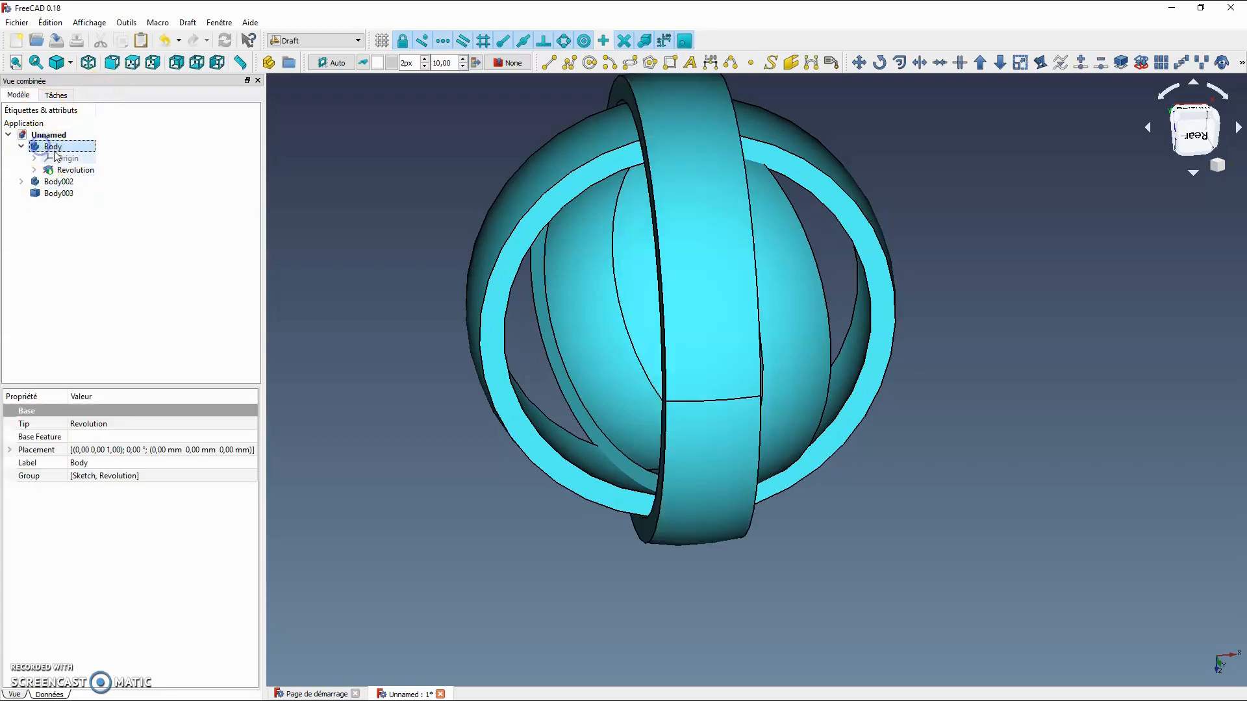
# Step: Try to rotate the small ring Body003 about its Z axis with Transform
pyautogui.moveTo(1093, 306); pyautogui.dragTo(559, 505, button='middle')
pyautogui.click(53, 193)
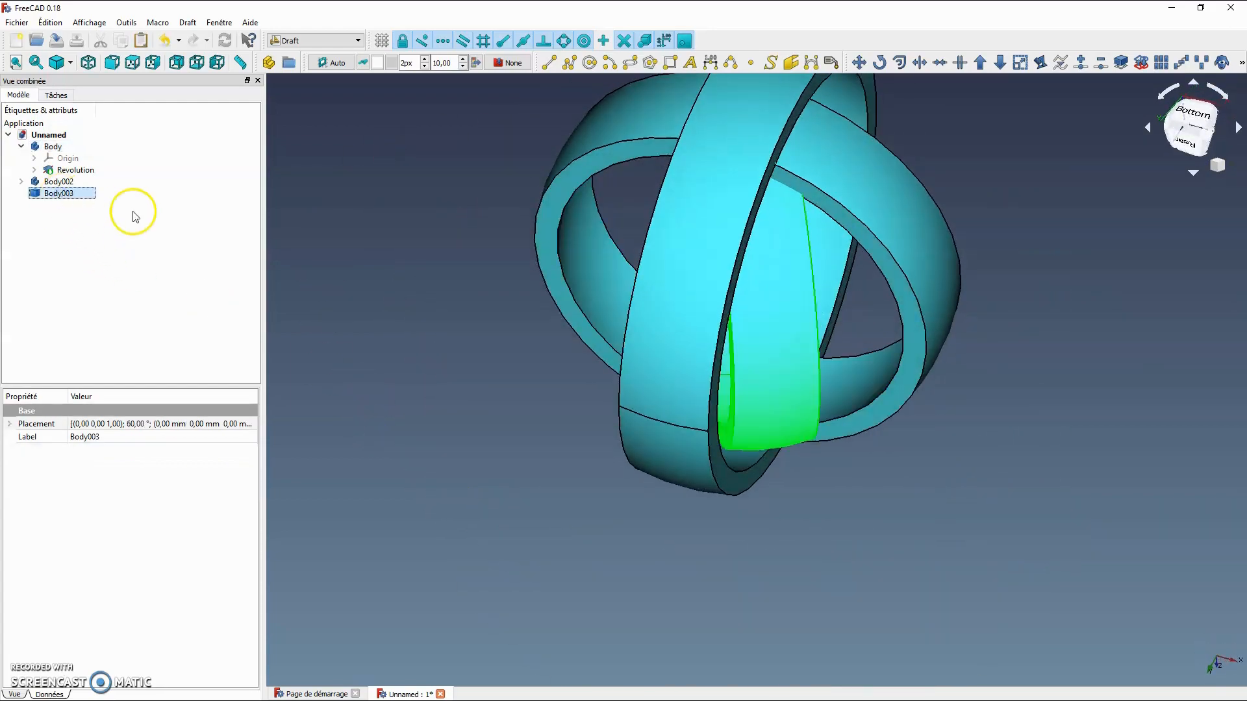
pyautogui.rightClick(75, 195)
pyautogui.click(104, 200)
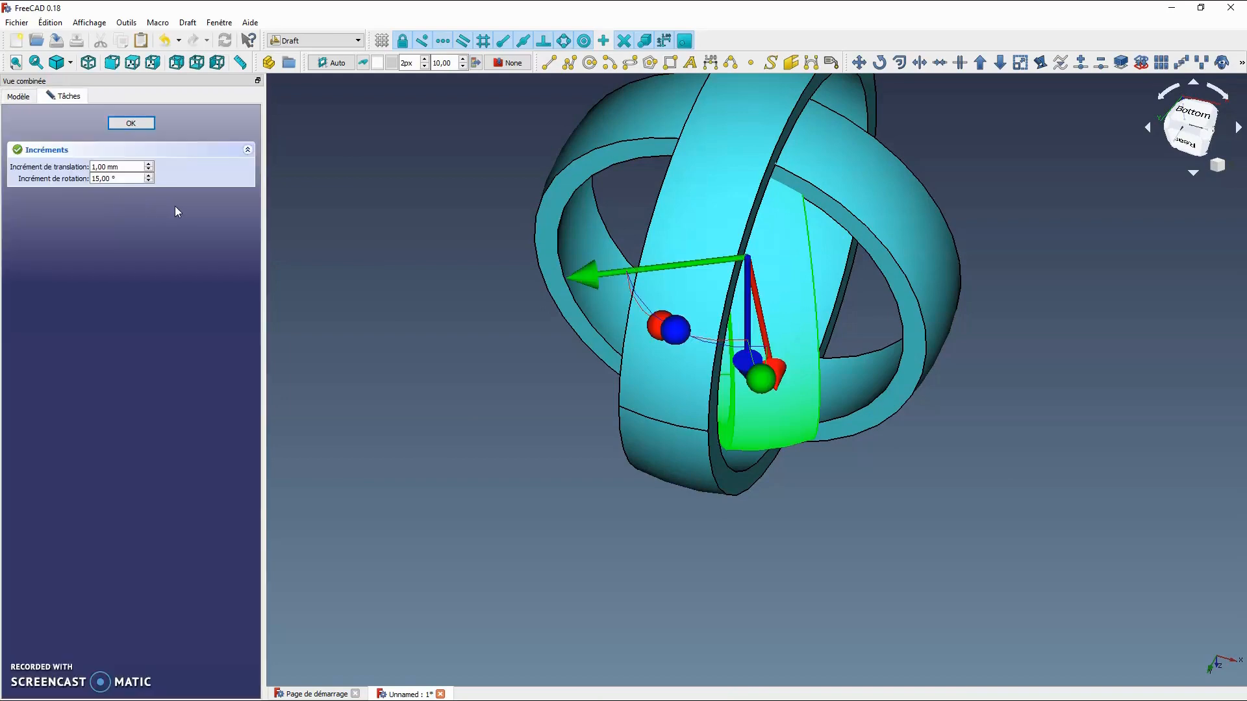
pyautogui.moveTo(676, 332)
pyautogui.mouseDown()
pyautogui.moveTo(732, 330)
pyautogui.moveTo(704, 342)
pyautogui.moveTo(672, 330)
pyautogui.mouseUp()
pyautogui.click(146, 125)
# Step: Examine the three nested rings from several angles and up close for gaps and overlaps between them
pyautogui.moveTo(649, 214); pyautogui.dragTo(1211, 411, button='middle')
pyautogui.click(1191, 404)
pyautogui.moveTo(462, 306); pyautogui.dragTo(357, 325, button='middle')
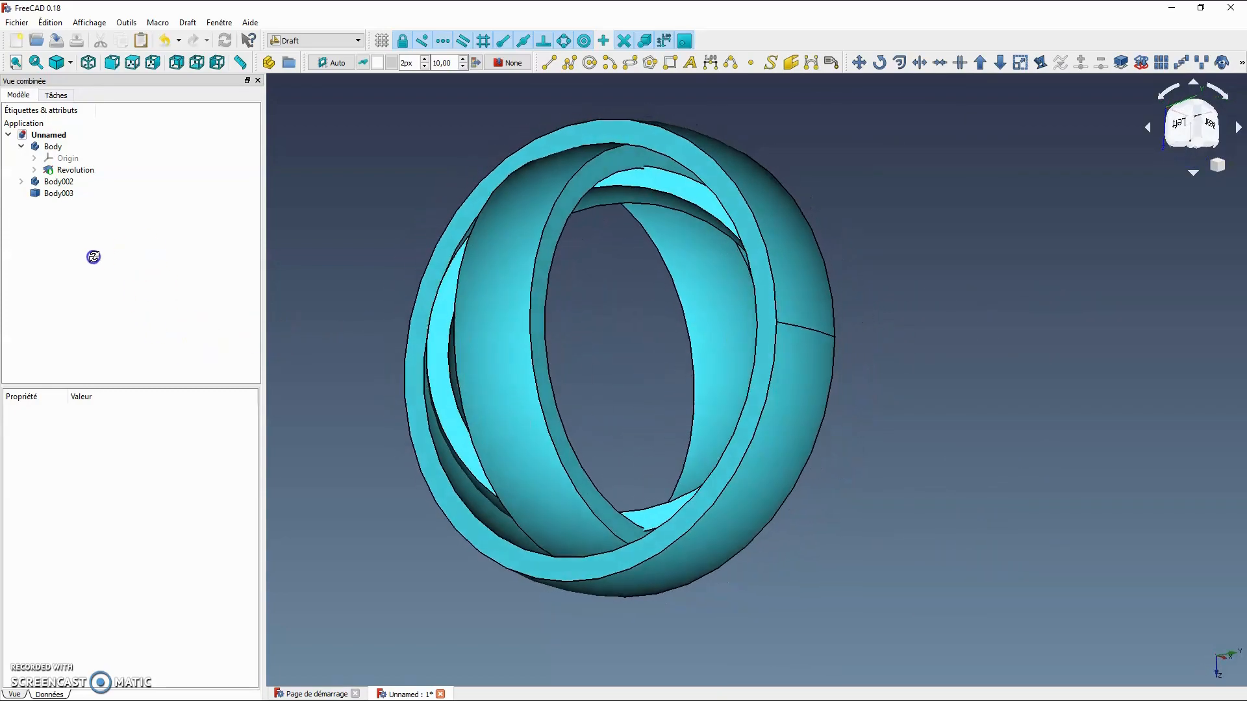
pyautogui.scroll(5, 647, 160)
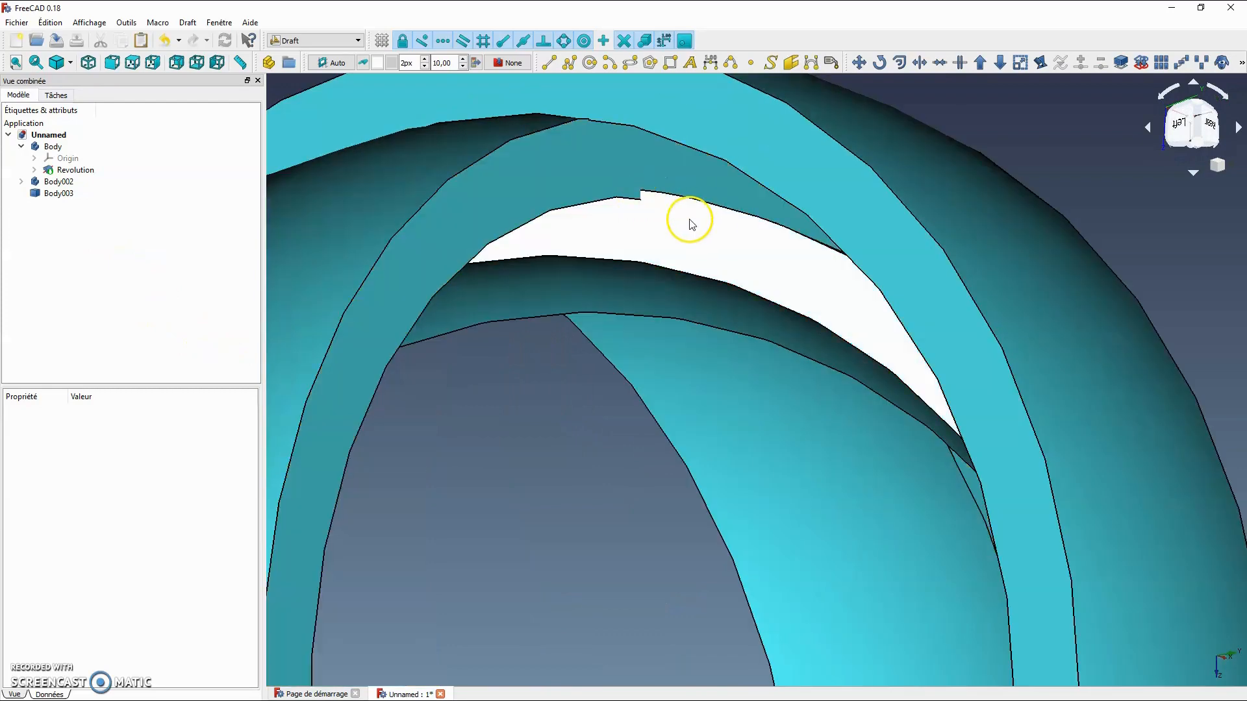
pyautogui.scroll(-5, 603, 229)
pyautogui.moveTo(715, 273); pyautogui.dragTo(392, 228, button='middle')
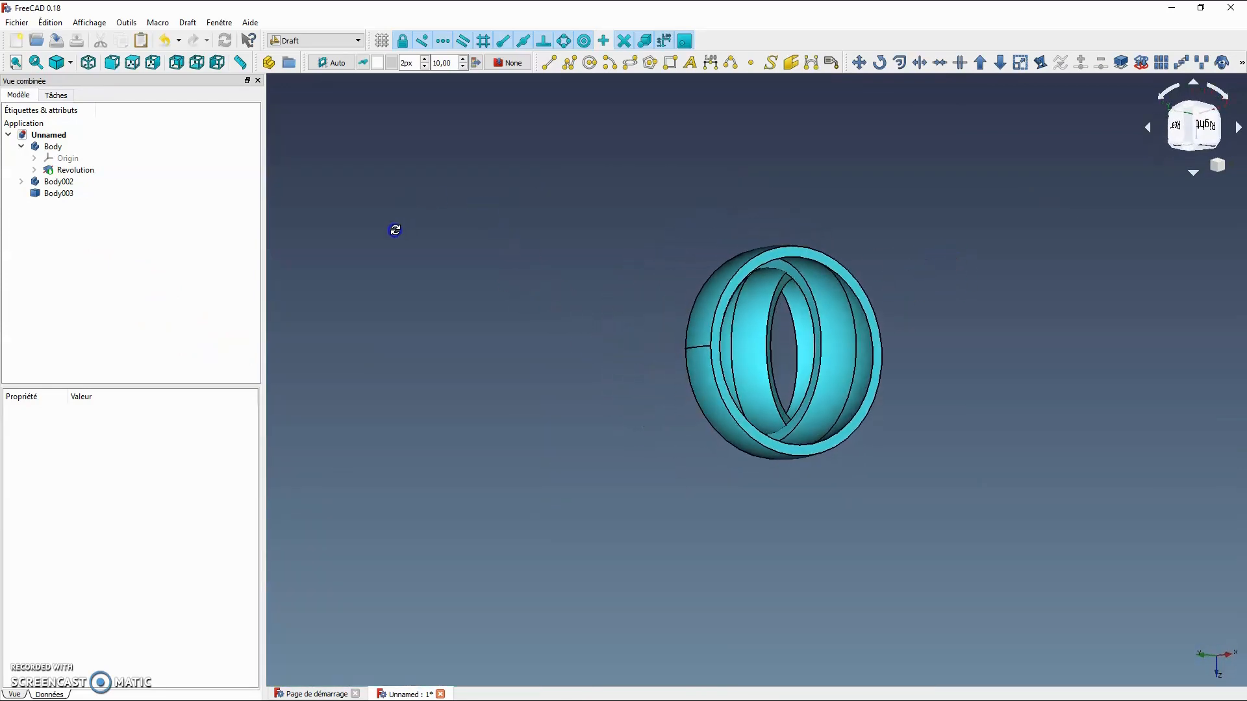
pyautogui.scroll(4, 1035, 284)
pyautogui.scroll(2, 471, 268)
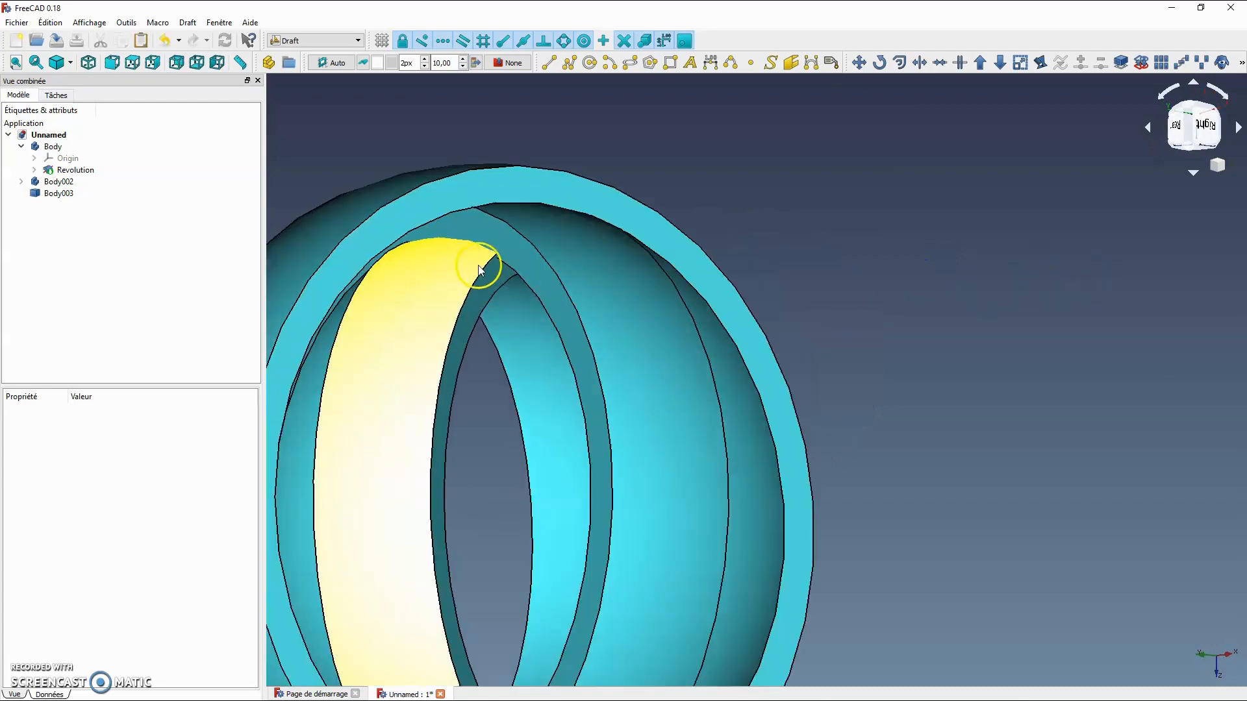
pyautogui.scroll(-3, 490, 260)
pyautogui.scroll(-2, 492, 263)
pyautogui.moveTo(835, 298); pyautogui.dragTo(515, 300, button='middle')
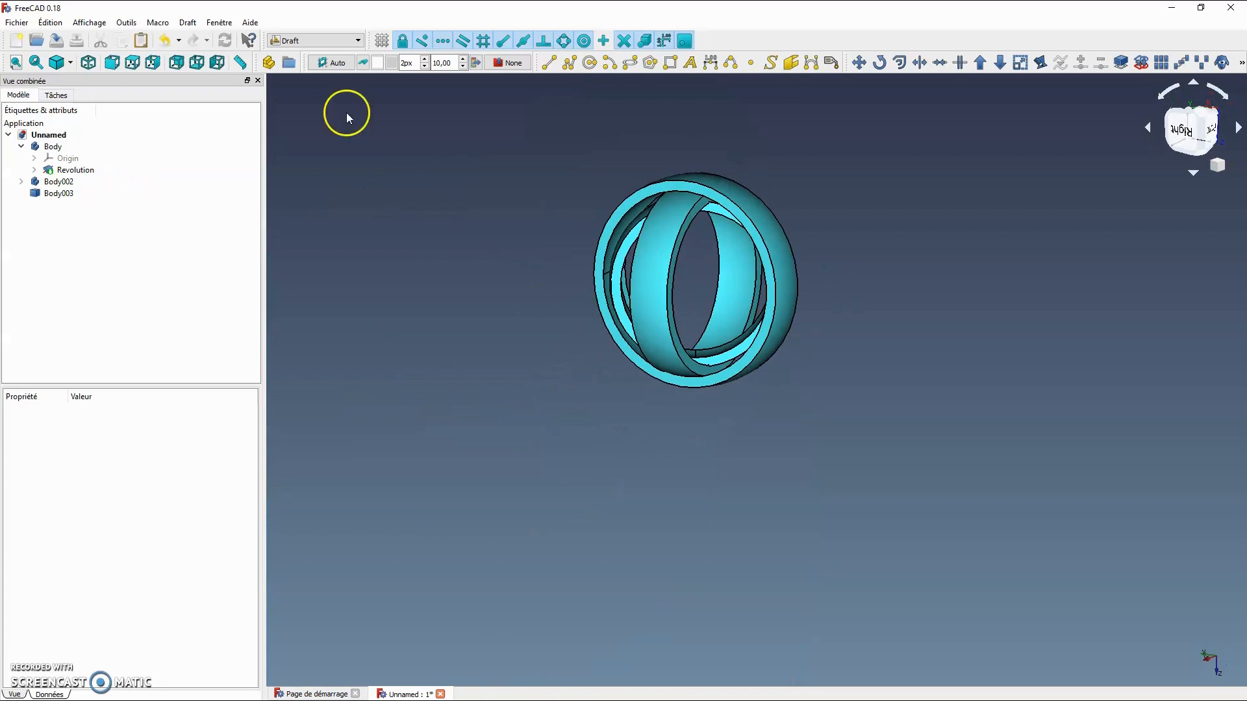
pyautogui.moveTo(345, 111); pyautogui.dragTo(588, 329, button='middle')
pyautogui.scroll(4, 621, 248)
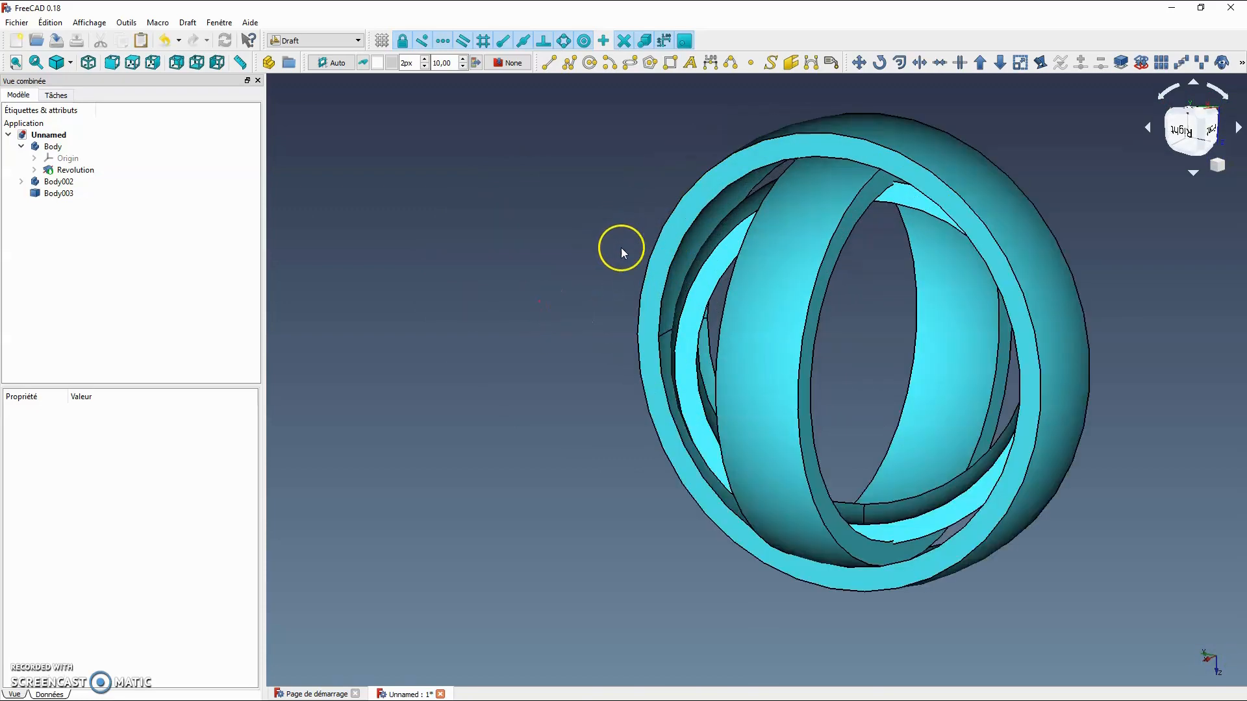
pyautogui.moveTo(621, 251); pyautogui.dragTo(702, 423, button='middle')
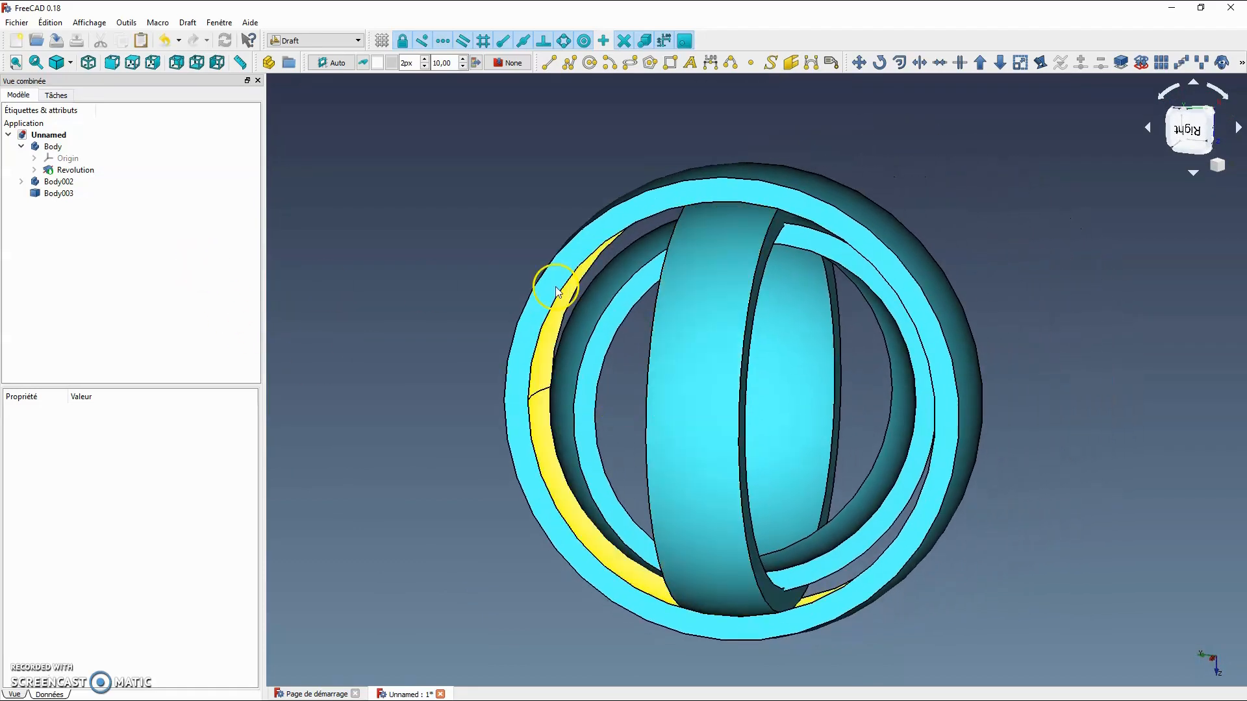
# Step: Collapse the contents of Body in the model tree and rename this body to "grand"
pyautogui.click(356, 40)
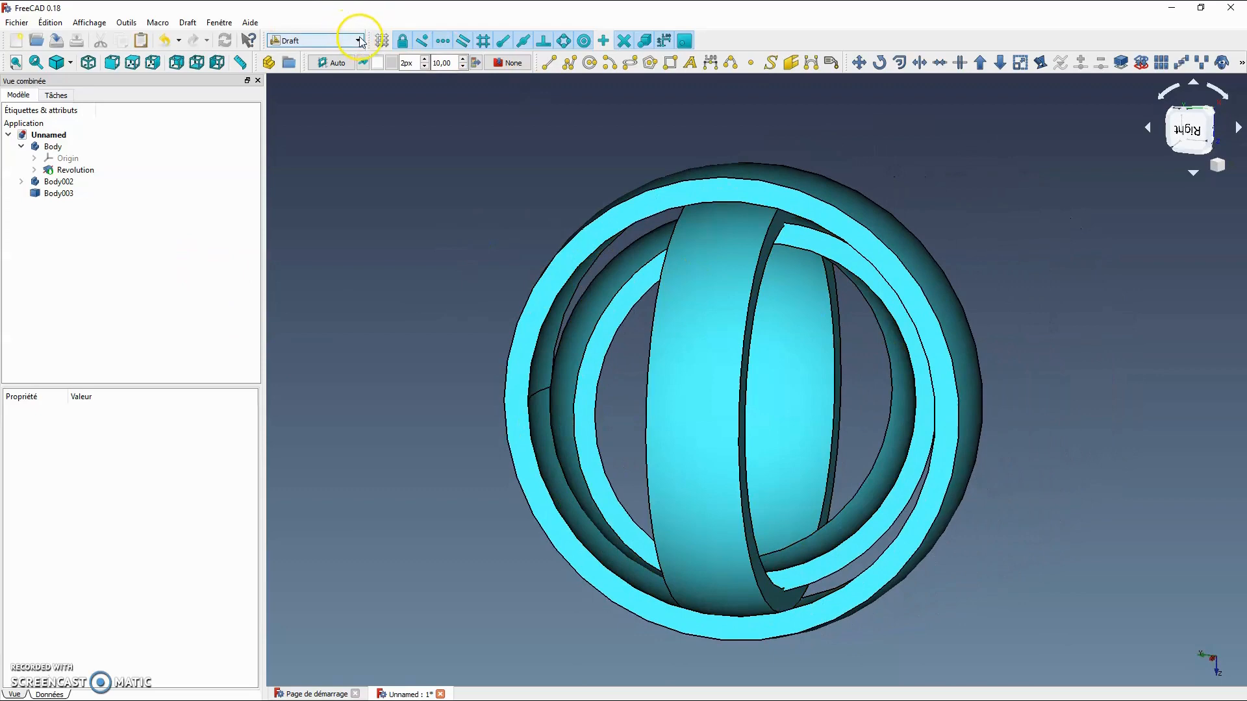
pyautogui.click(21, 147)
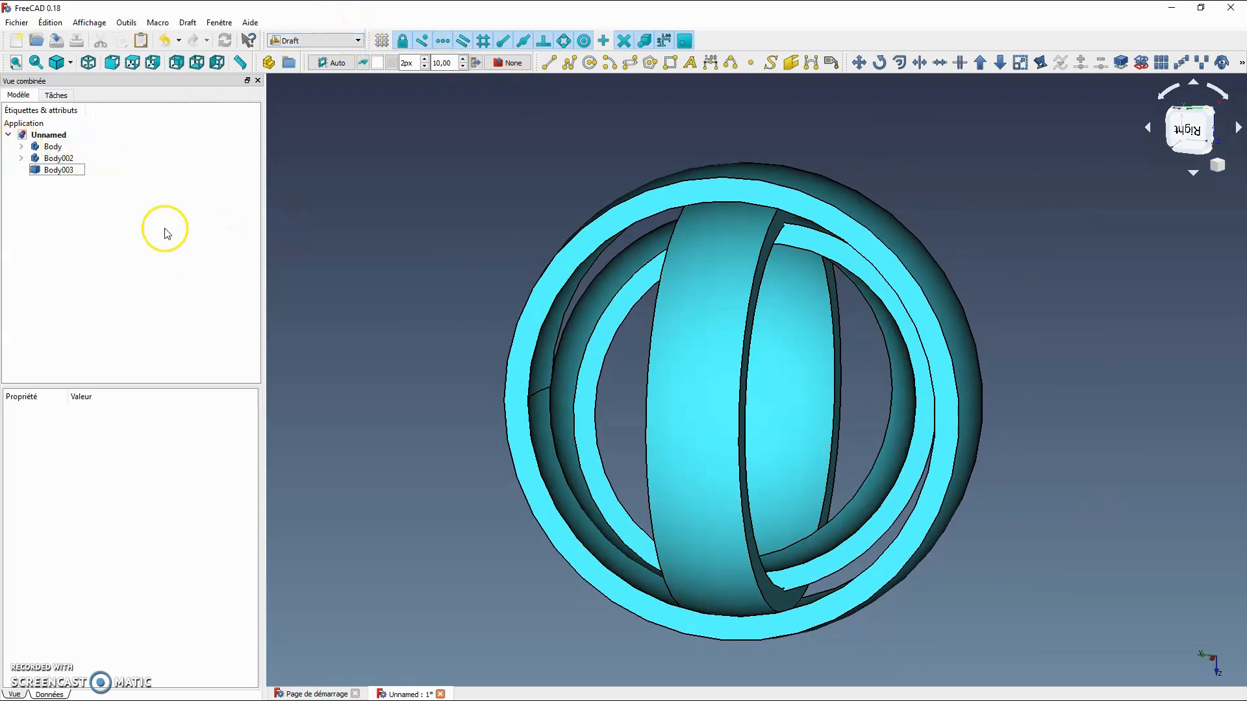
pyautogui.click(54, 147)
pyautogui.rightClick(53, 147)
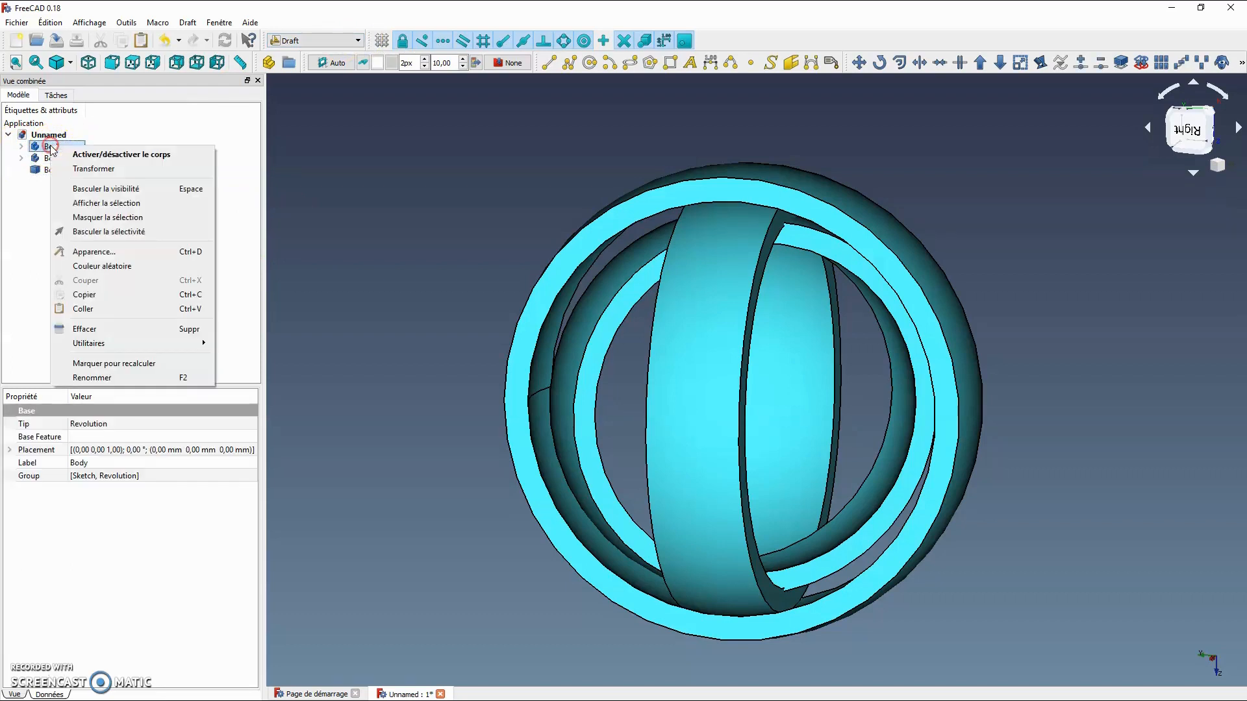
pyautogui.click(99, 378)
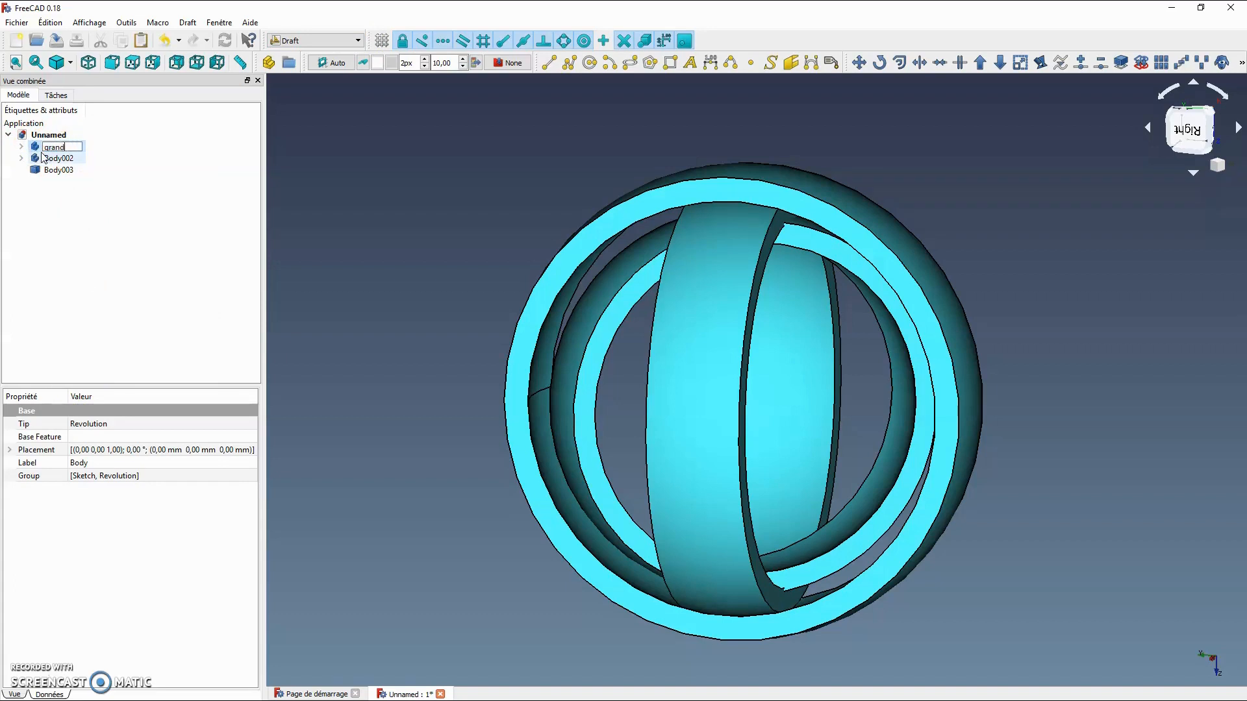
pyautogui.press('Return')
# Step: Rename Body002 to "moyen"
pyautogui.click(52, 158)
pyautogui.rightClick(65, 158)
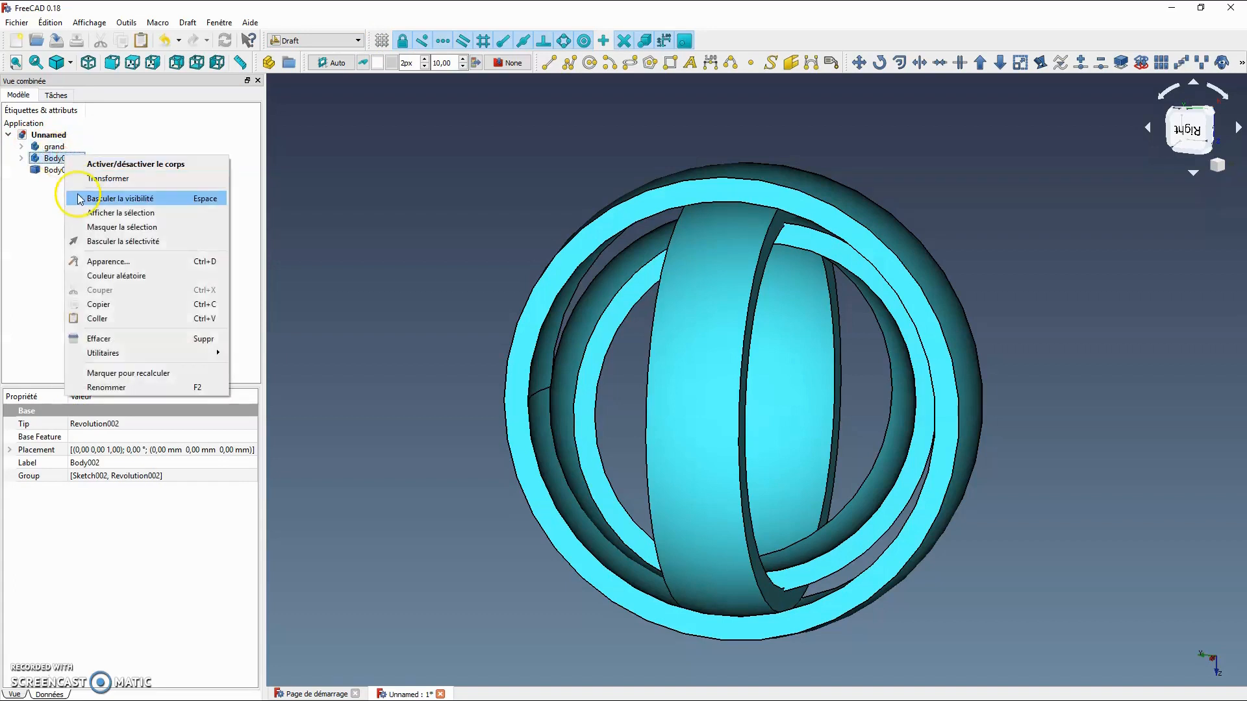
pyautogui.click(101, 387)
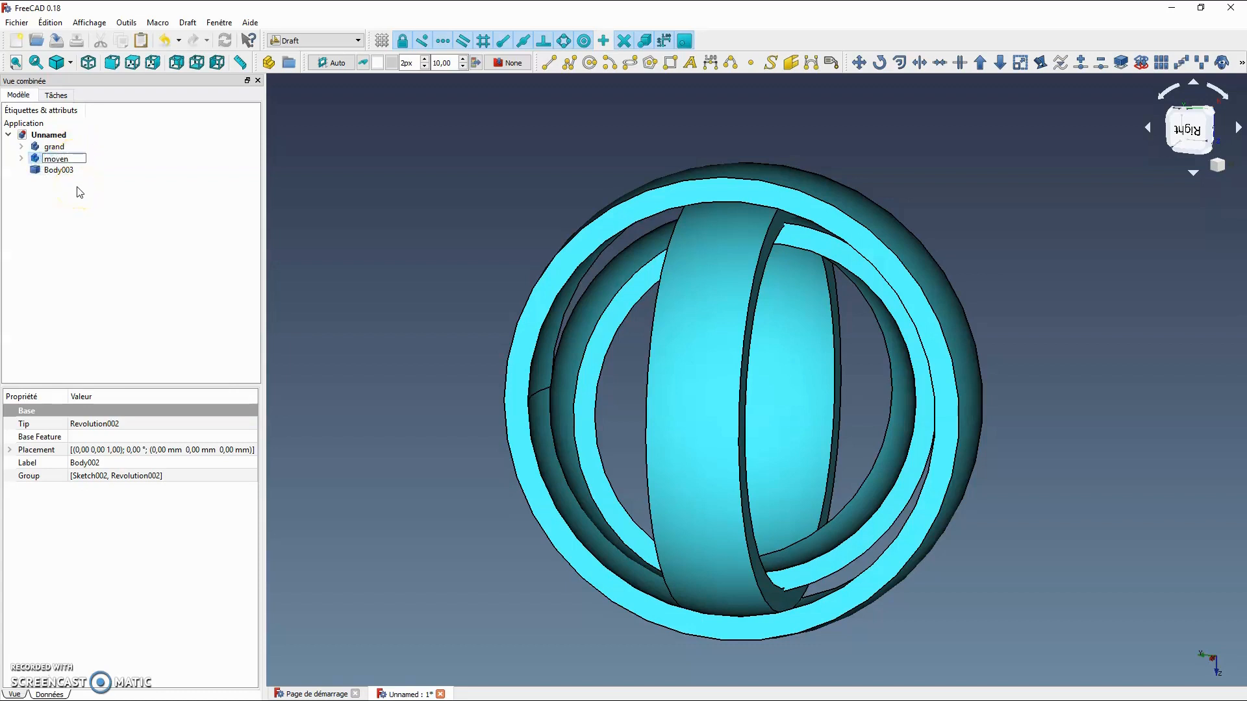
pyautogui.click(91, 200)
# Step: Rename Body003, the small inner ring, to "petit"
pyautogui.rightClick(62, 169)
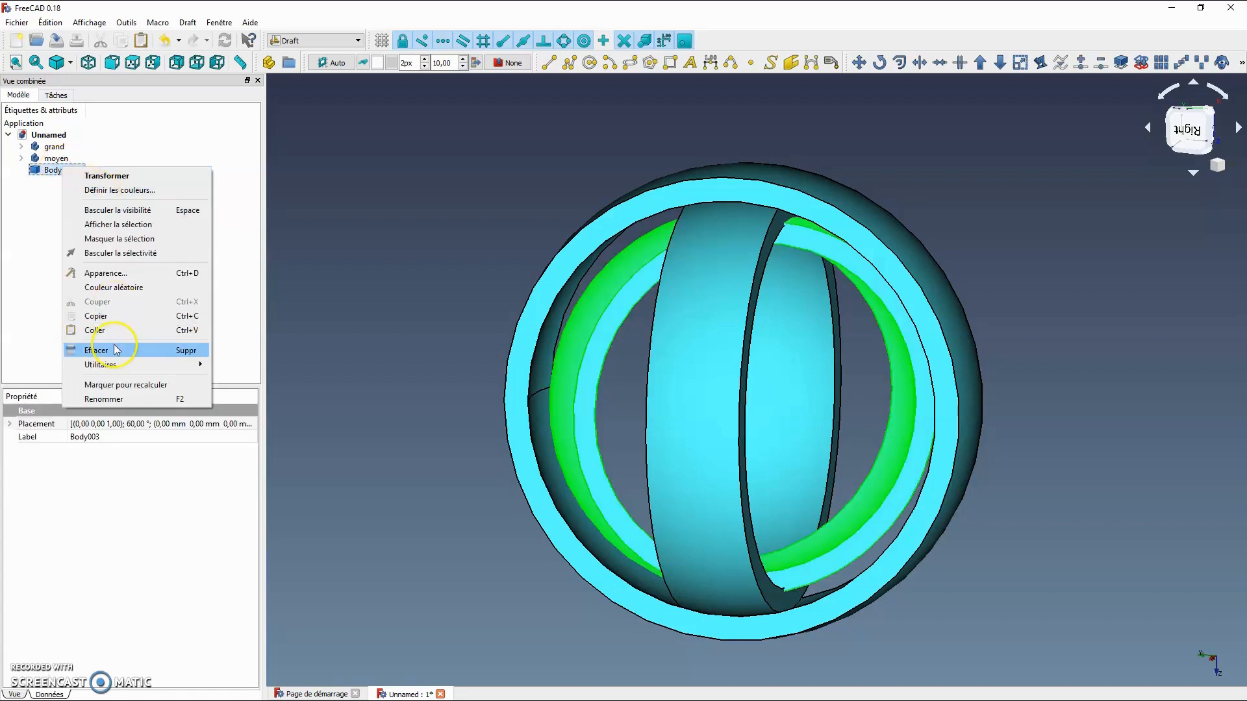
pyautogui.click(114, 399)
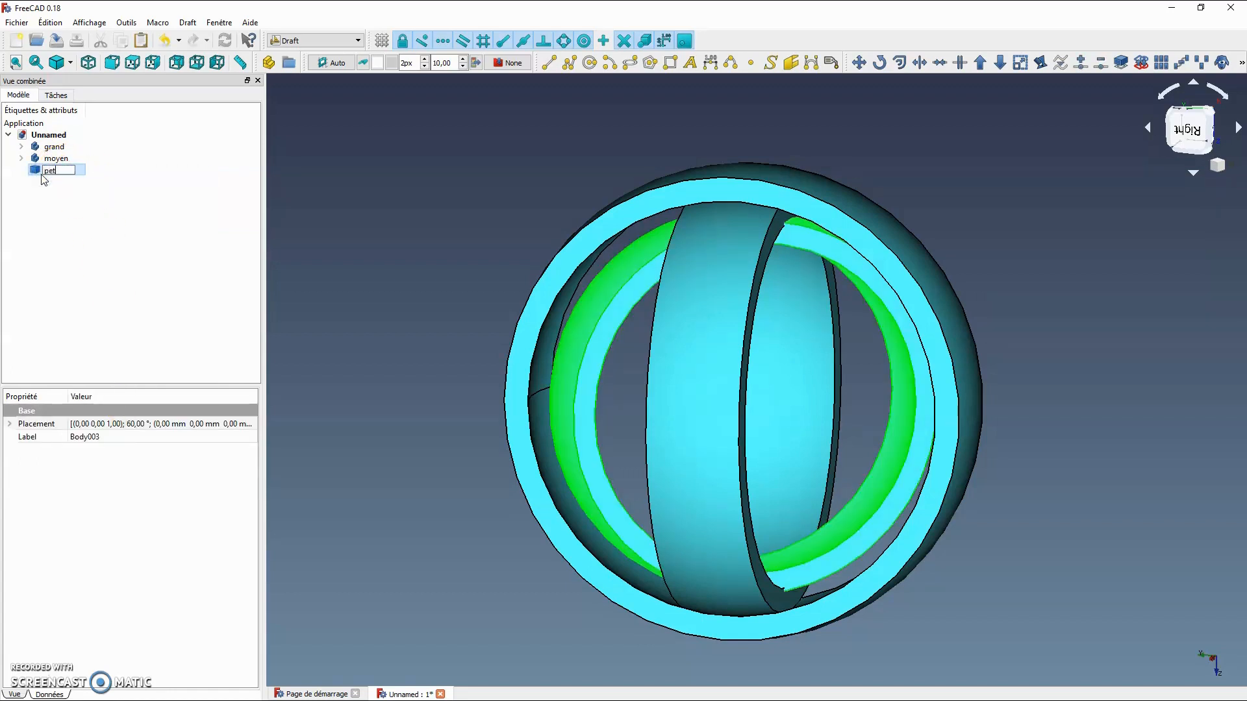
pyautogui.write('petit')
pyautogui.click(153, 223)
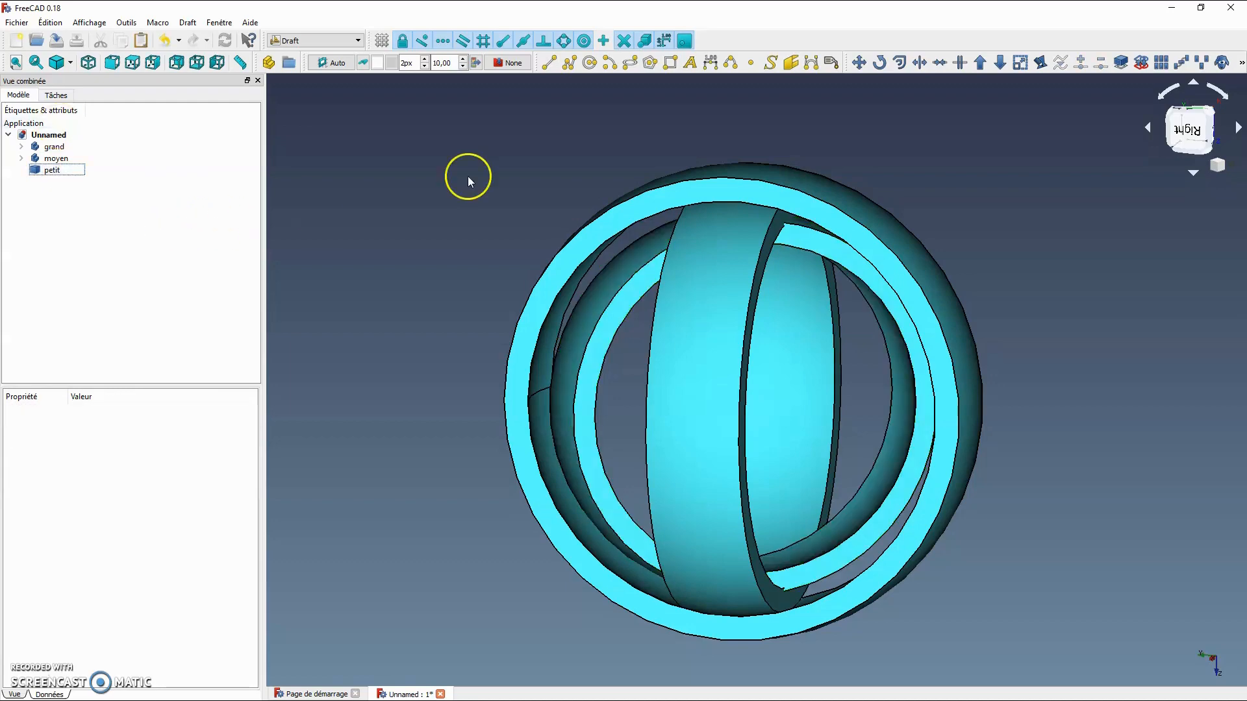
# Step: Switch to the Animation workbench and add a Placer object to the document
pyautogui.moveTo(467, 176); pyautogui.dragTo(676, 395, button='middle')
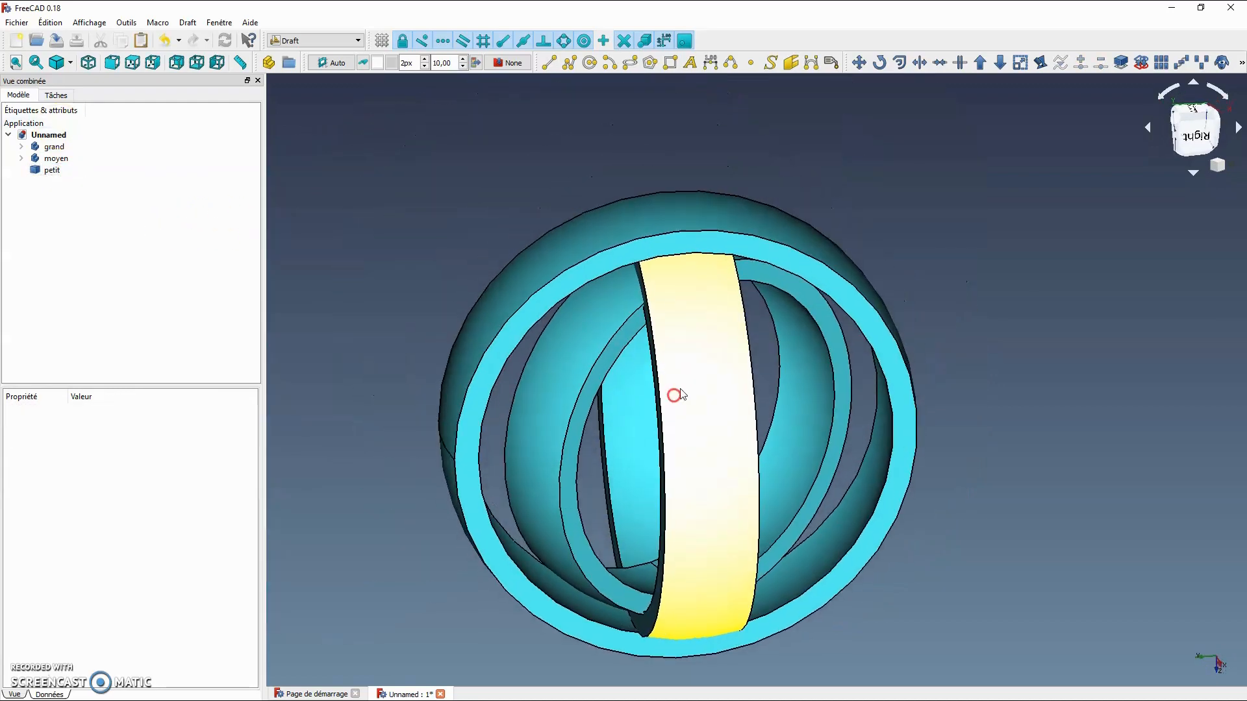
pyautogui.click(360, 38)
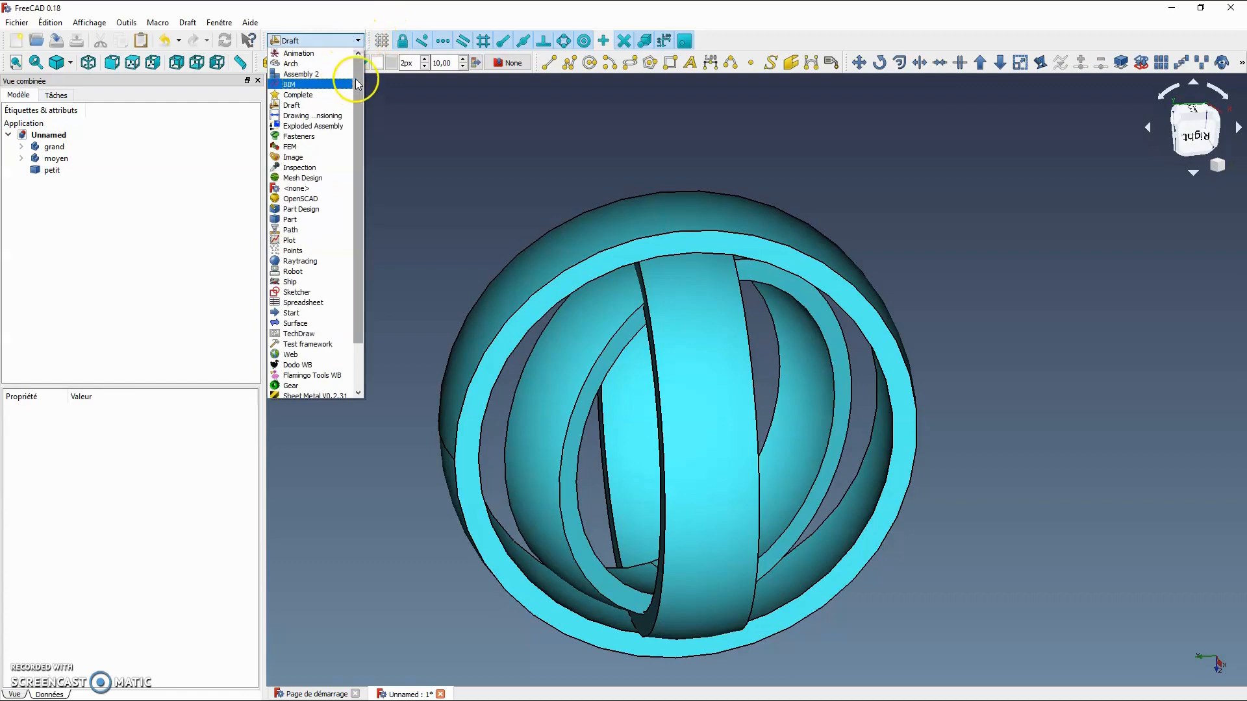
pyautogui.click(312, 50)
pyautogui.moveTo(684, 122); pyautogui.dragTo(894, 203, button='middle')
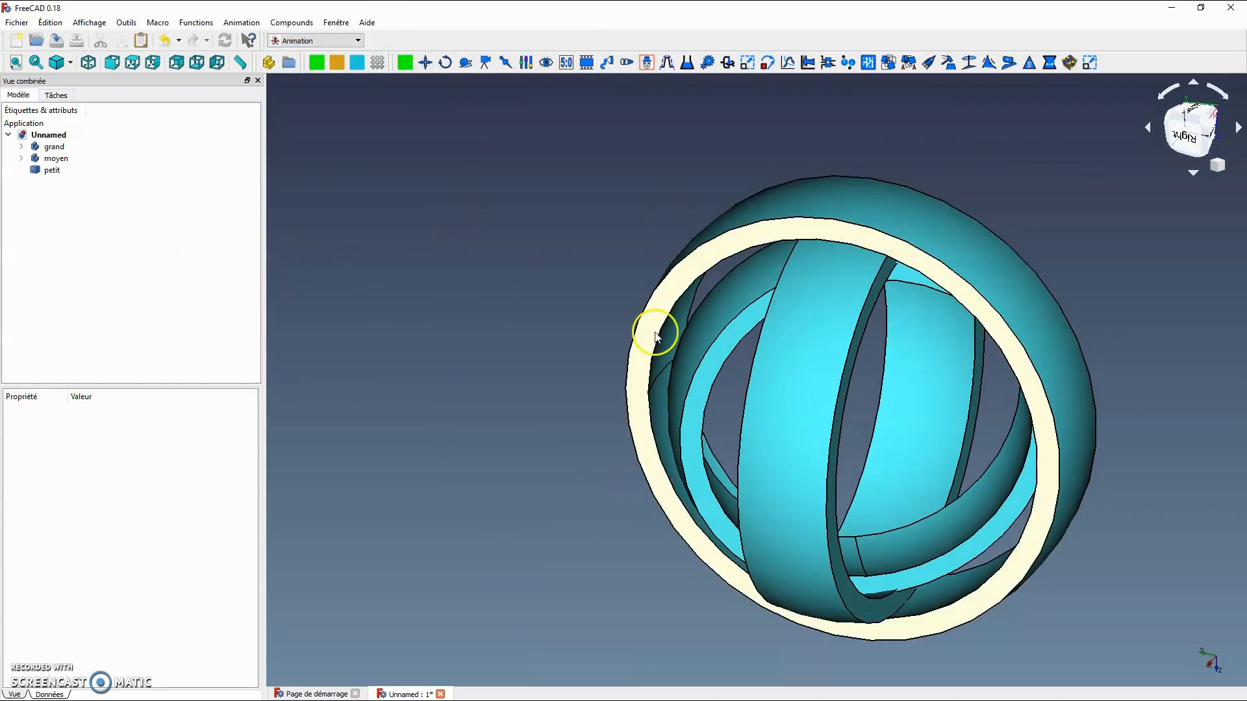
pyautogui.moveTo(559, 368); pyautogui.dragTo(384, 370, button='middle')
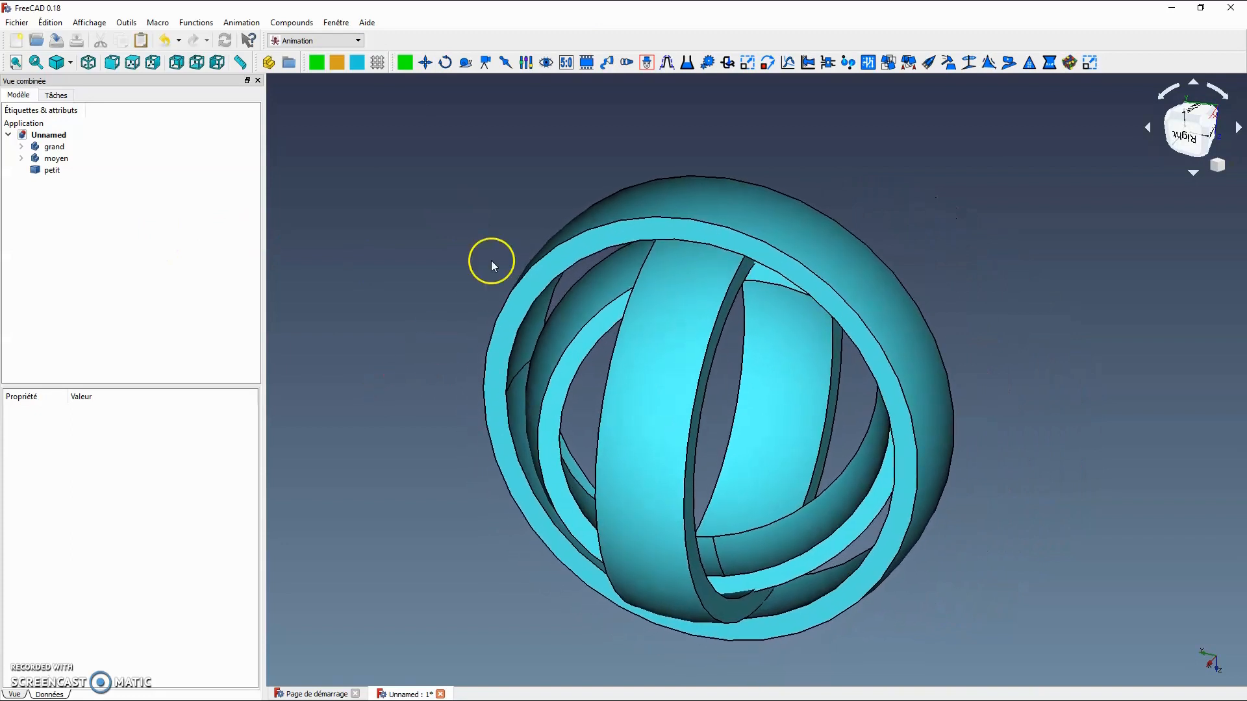
pyautogui.click(770, 65)
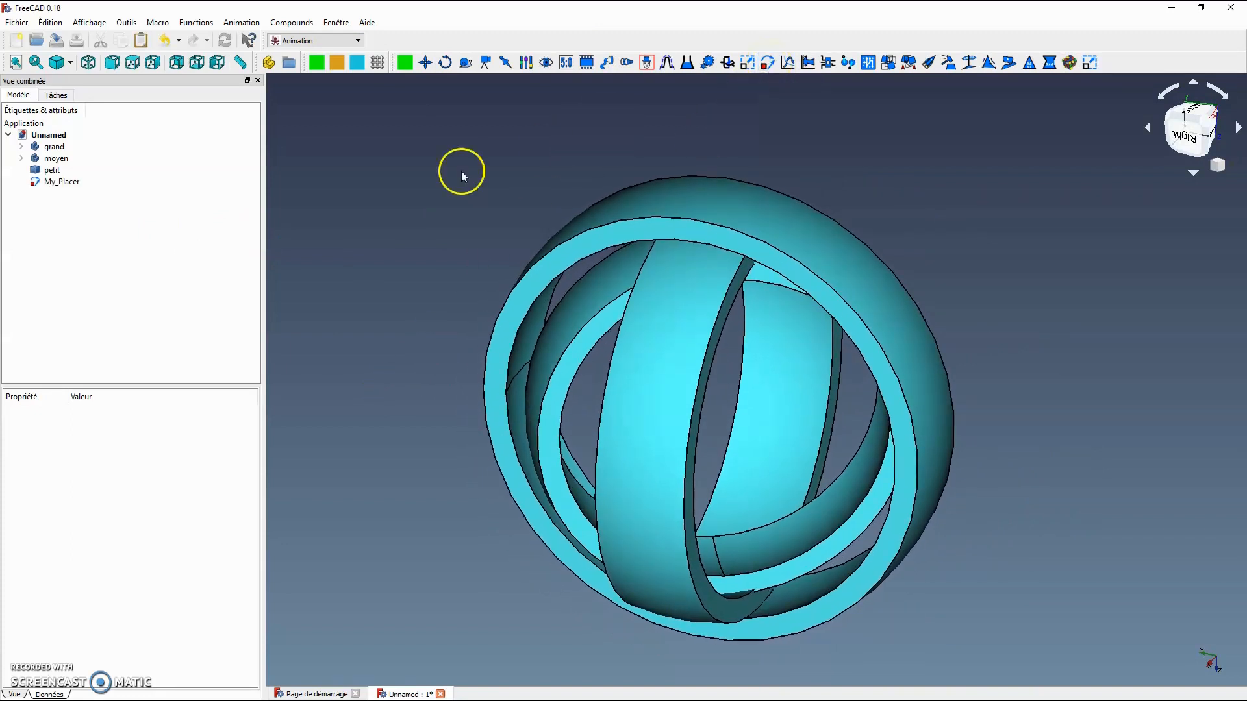
# Step: Set the placer's target to the body "grand"
pyautogui.click(67, 183)
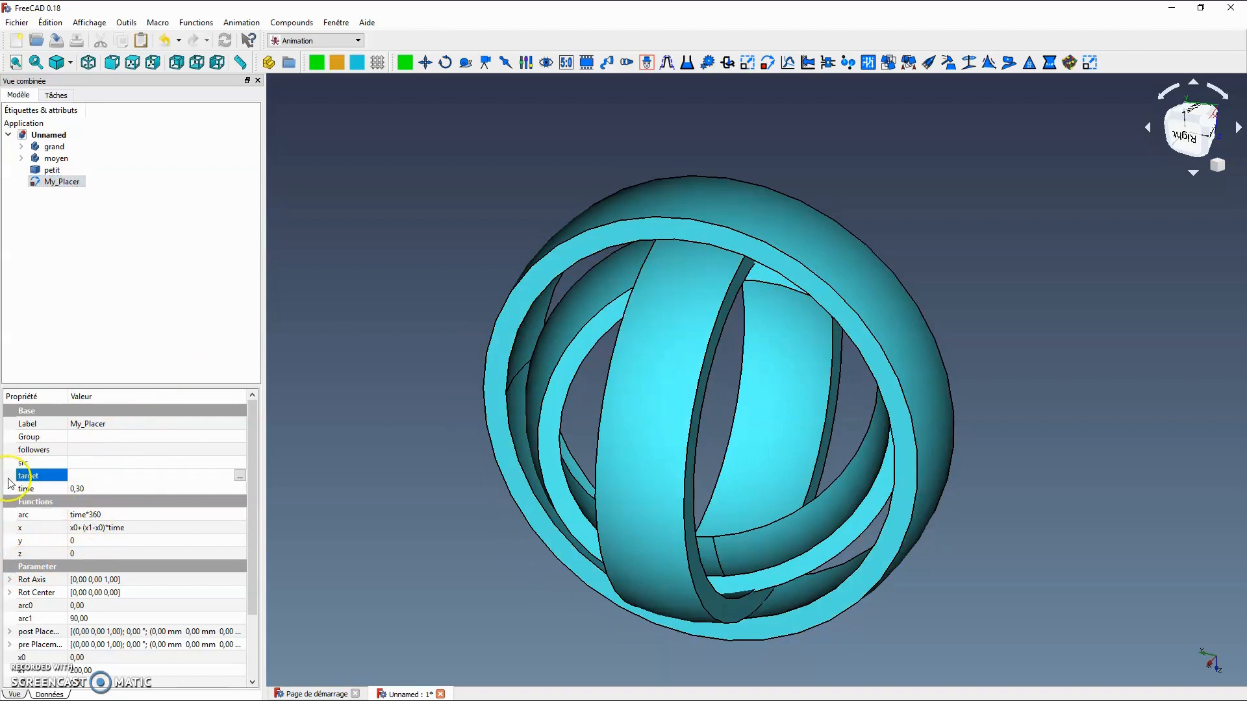
pyautogui.click(240, 479)
pyautogui.moveTo(696, 310); pyautogui.dragTo(690, 245)
pyautogui.click(578, 246)
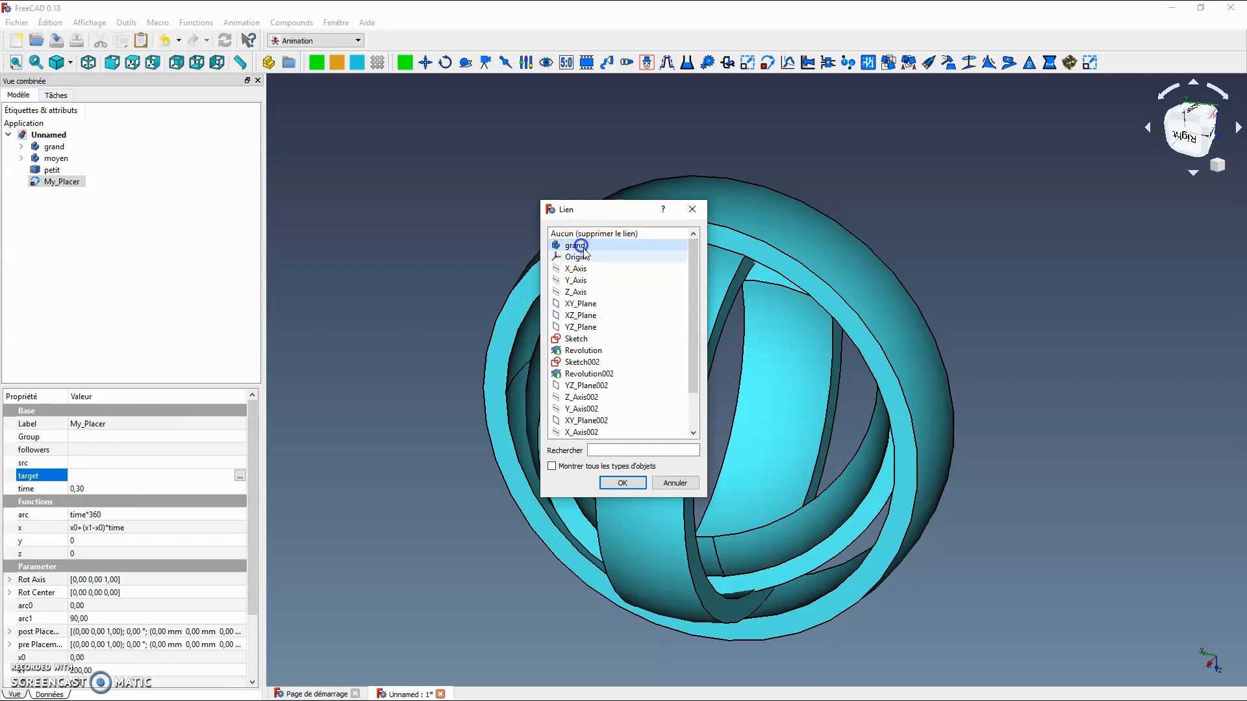
pyautogui.click(628, 484)
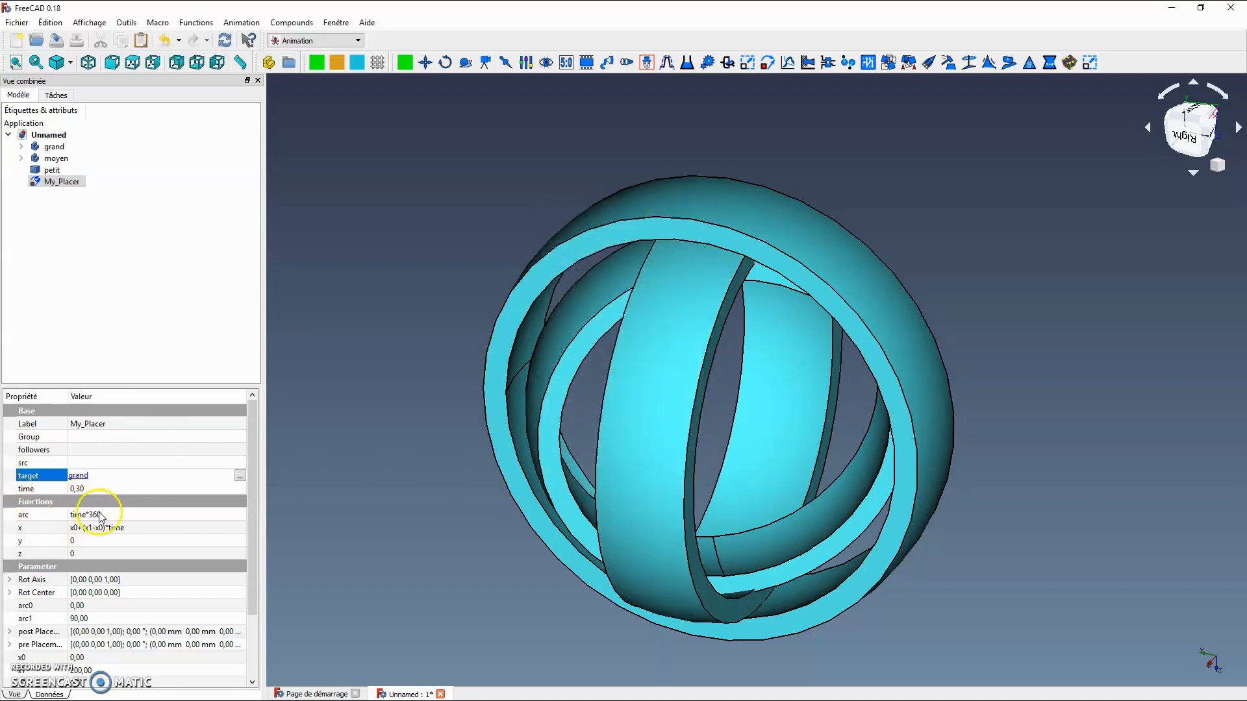
# Step: Set the placer's time to 1 and its x1 parameter to 0
pyautogui.scroll(-2, 244, 457)
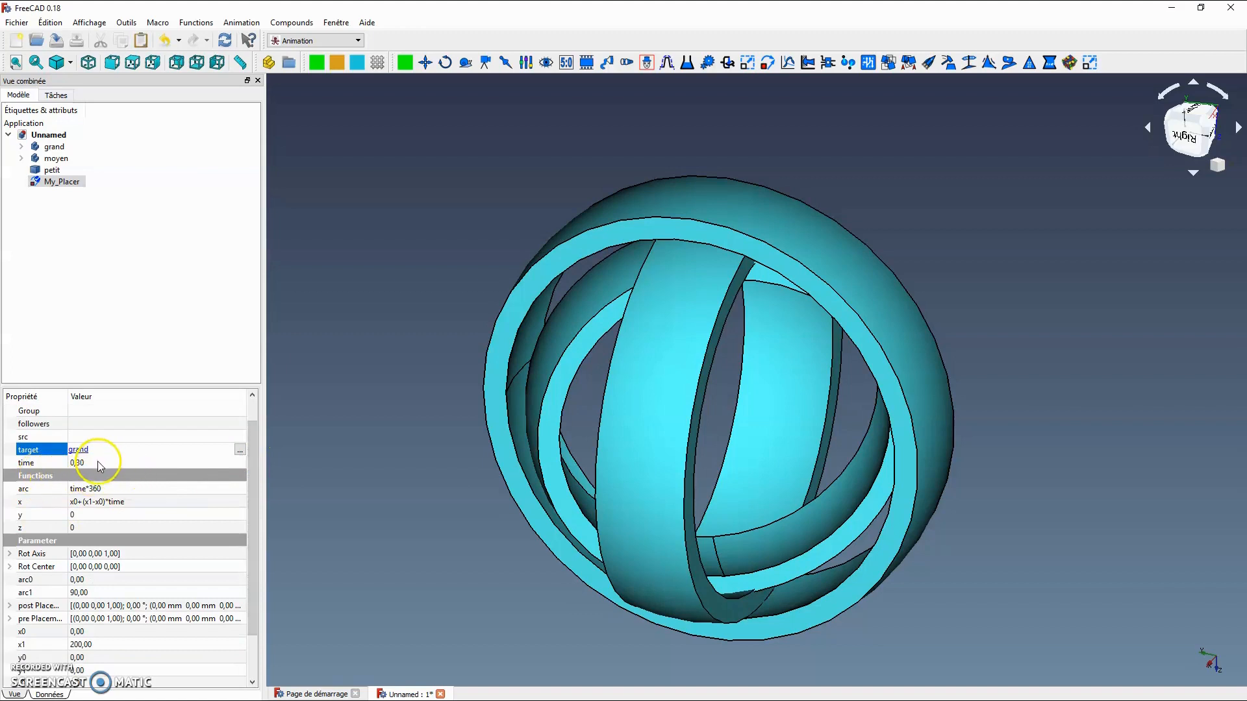
pyautogui.click(97, 461)
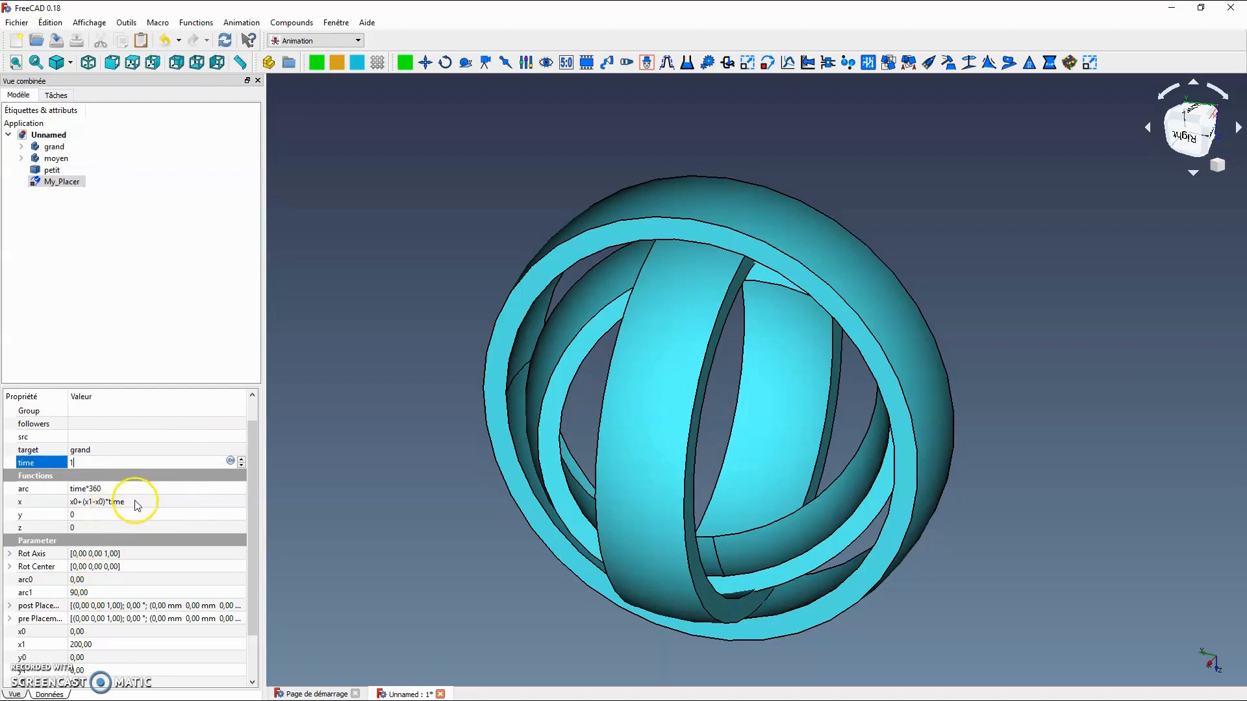
pyautogui.click(9, 568)
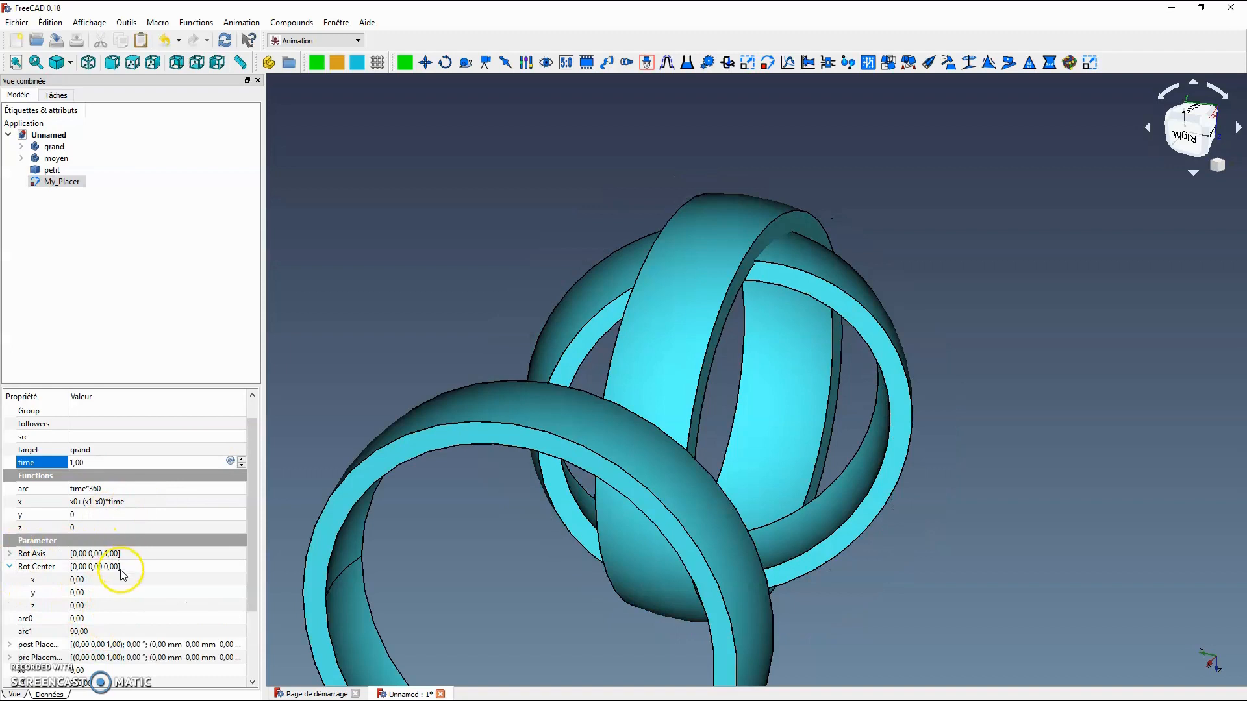
pyautogui.scroll(-2, 58, 604)
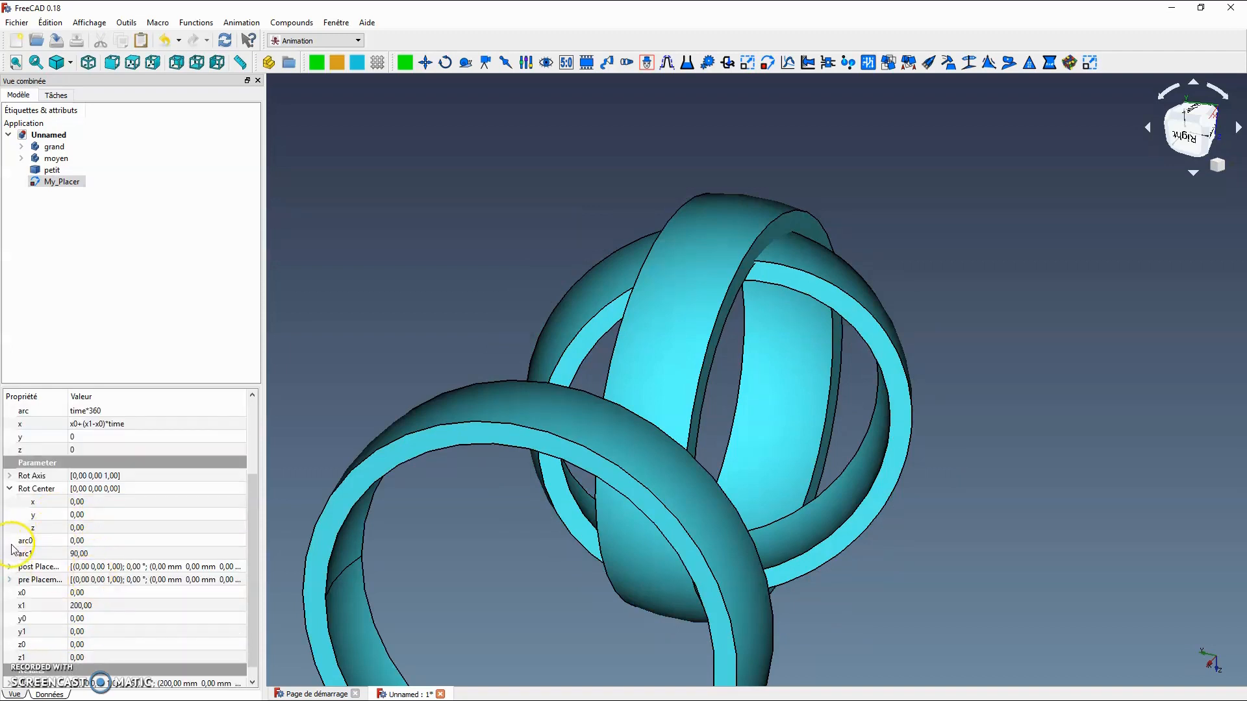
pyautogui.click(9, 567)
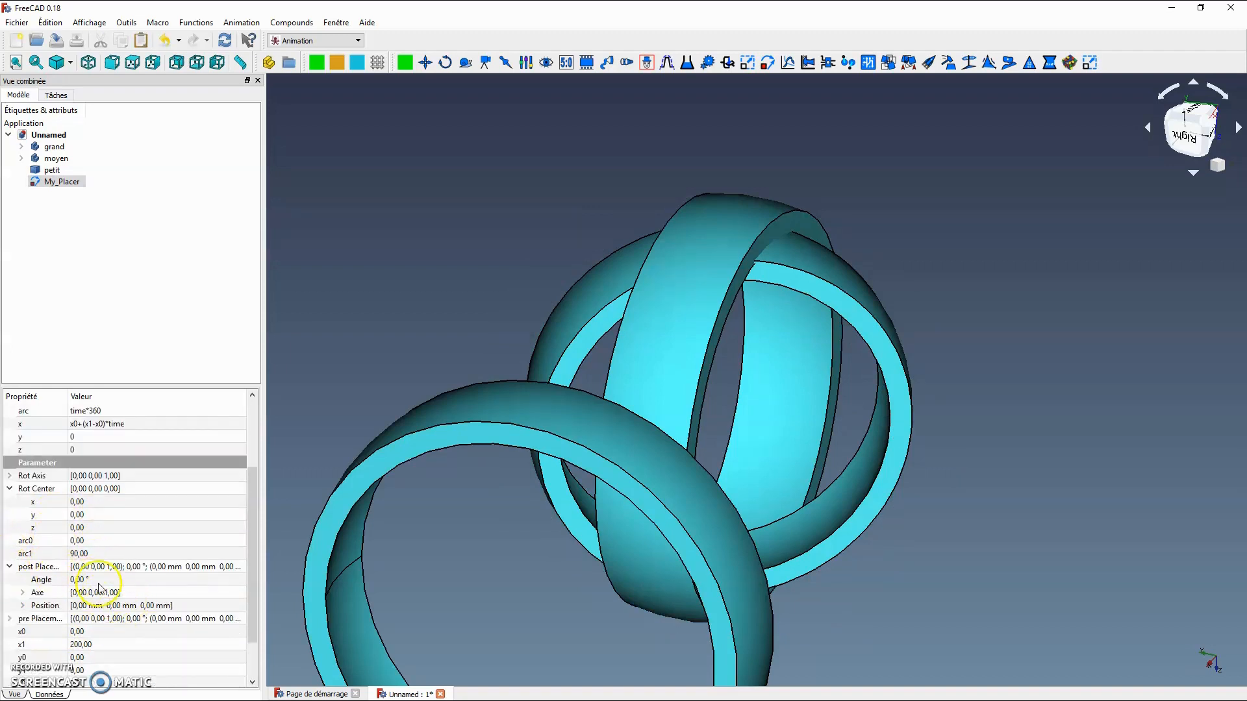
pyautogui.click(110, 645)
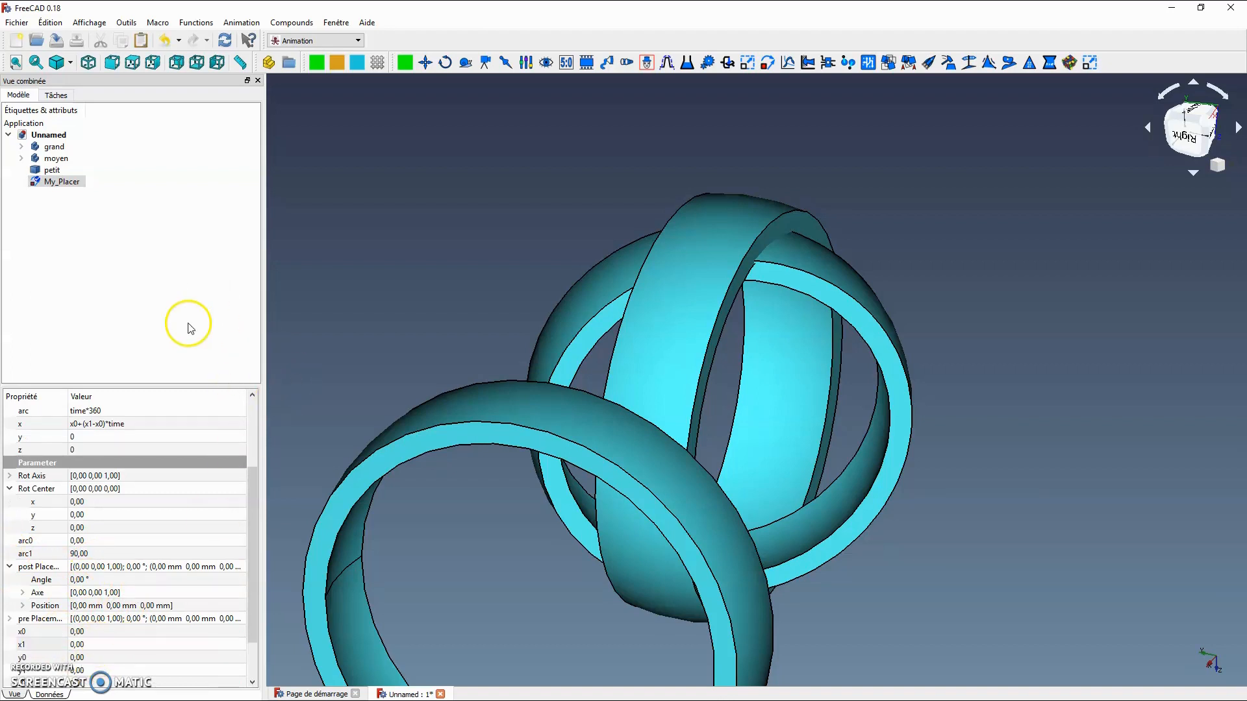
# Step: Open the placer's motion controls and play the animation of the "grand" ring forward
pyautogui.scroll(2, 68, 519)
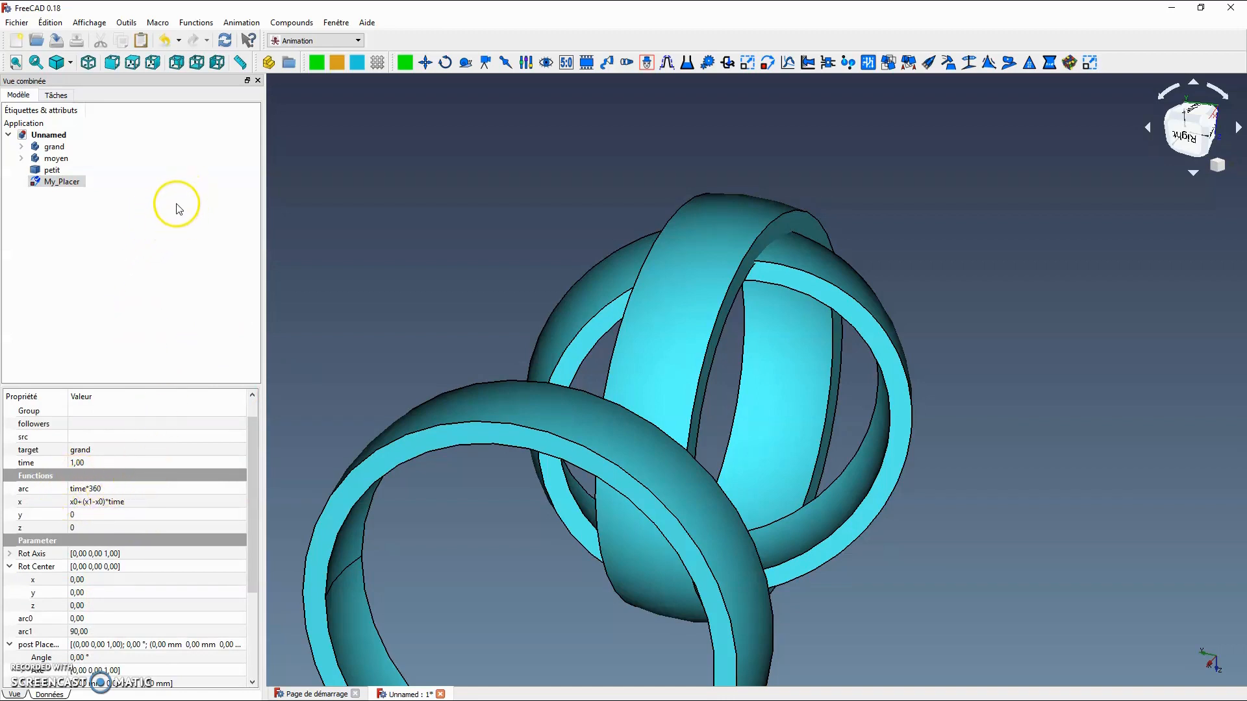
pyautogui.doubleClick(55, 182)
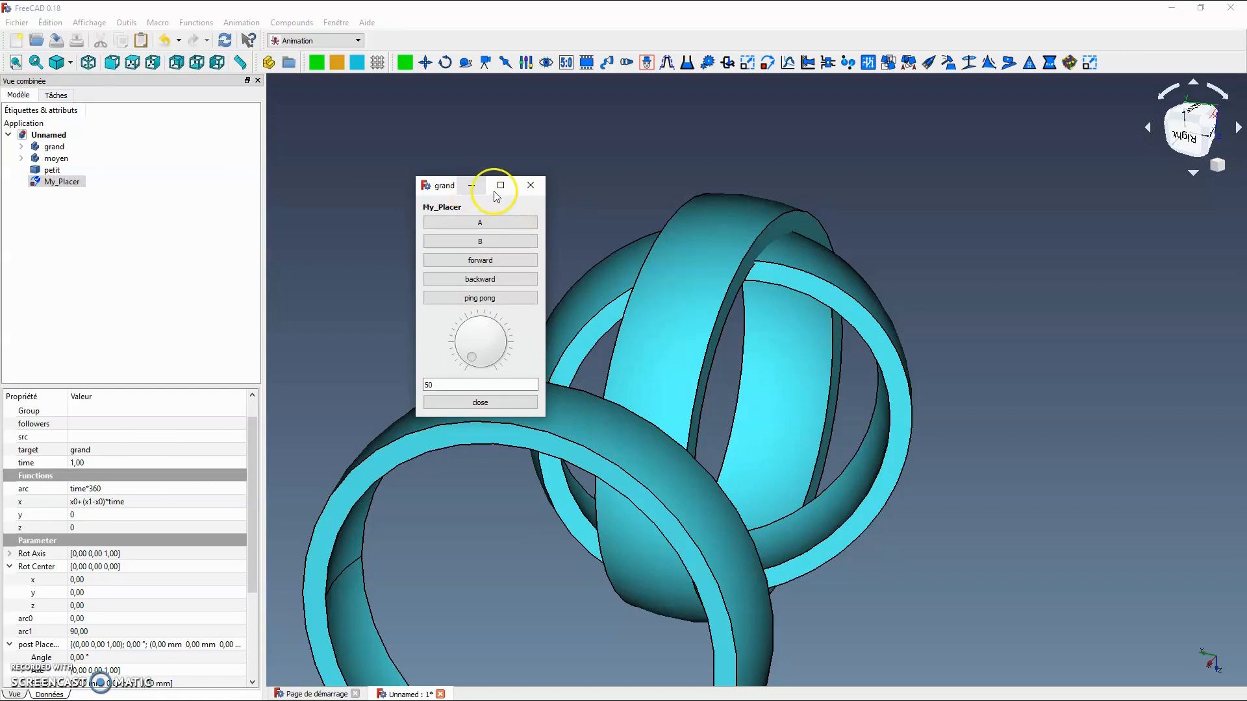
pyautogui.click(487, 260)
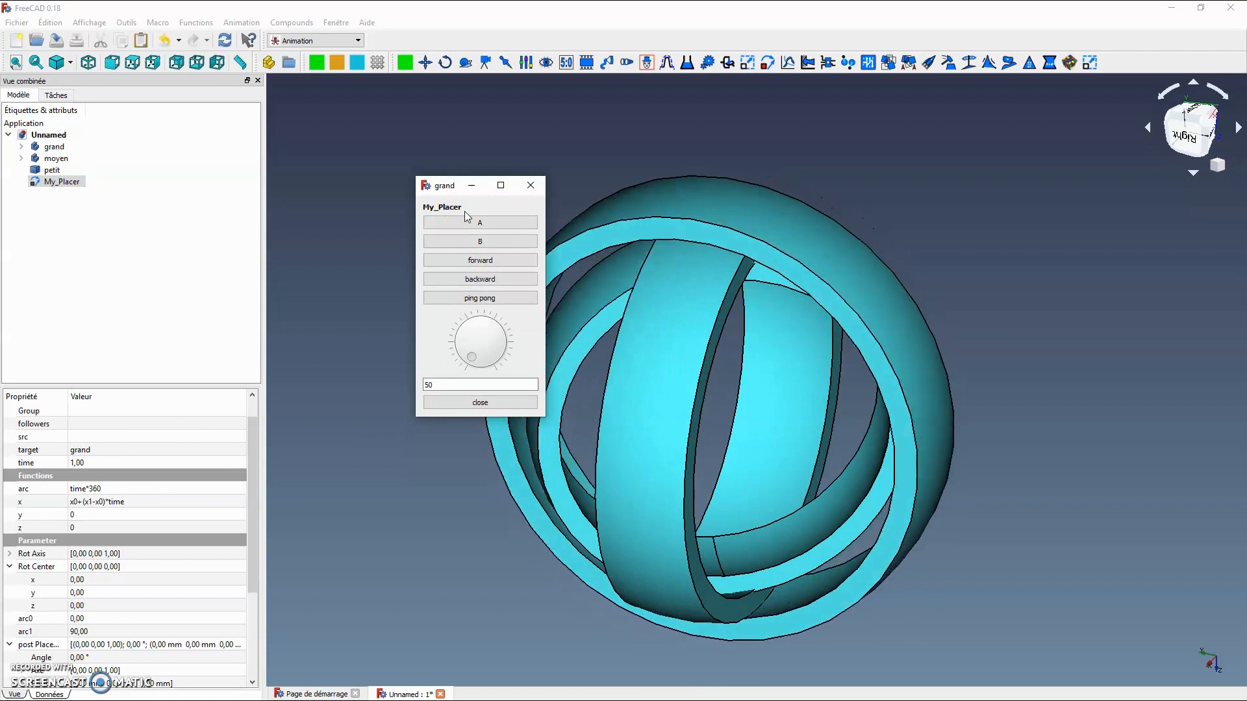
# Step: Move the "grand" motion control window away from the rings so the whole model is unobstructed
pyautogui.click(486, 194)
pyautogui.click(426, 186)
pyautogui.click(464, 212)
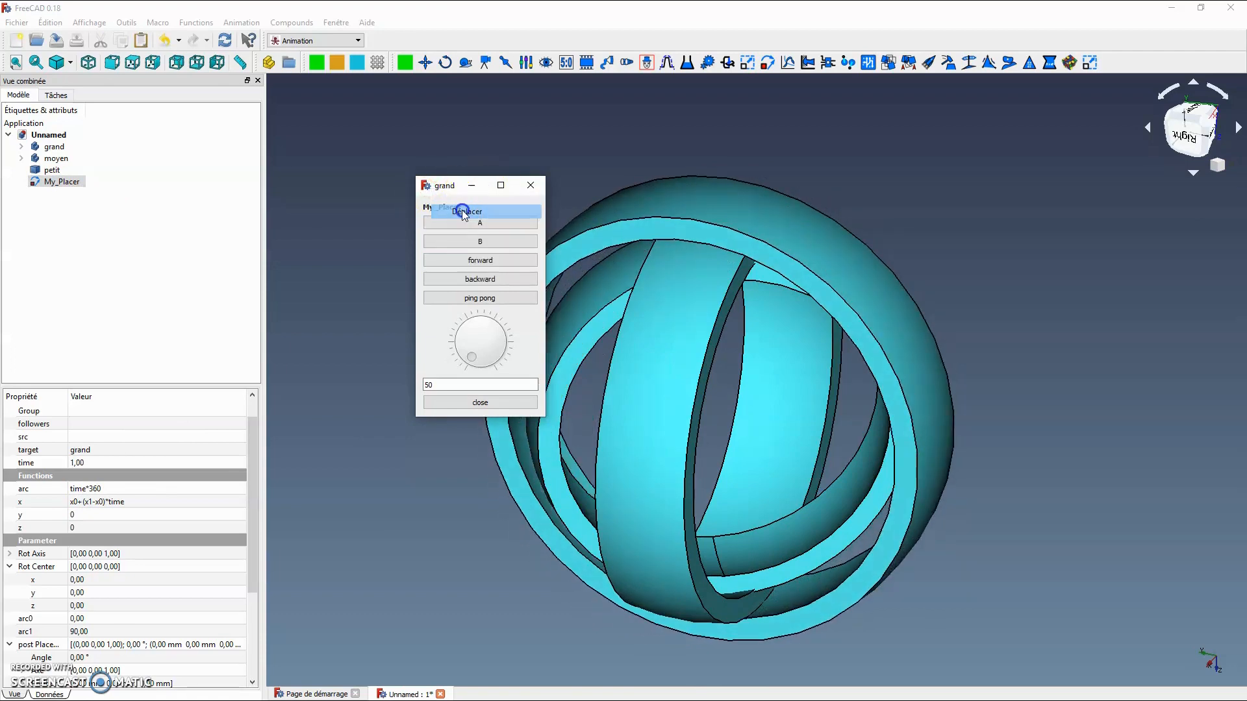
pyautogui.moveTo(461, 170); pyautogui.dragTo(314, 93)
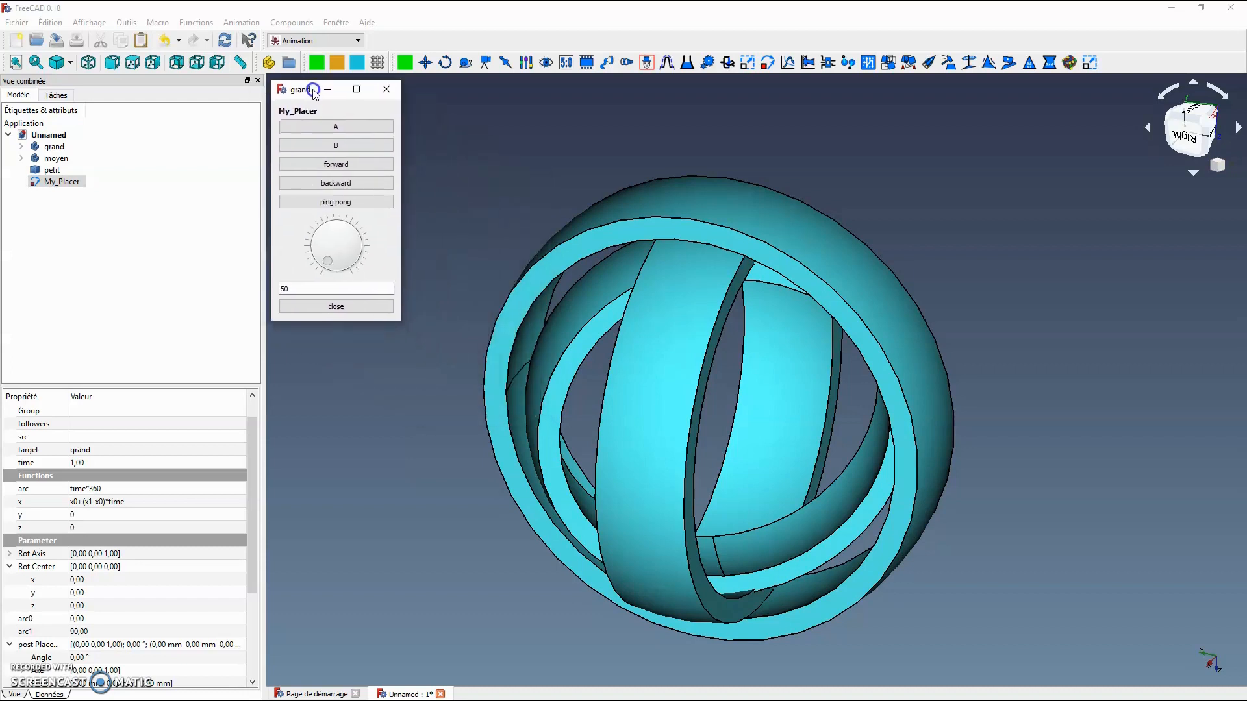
pyautogui.click(481, 138)
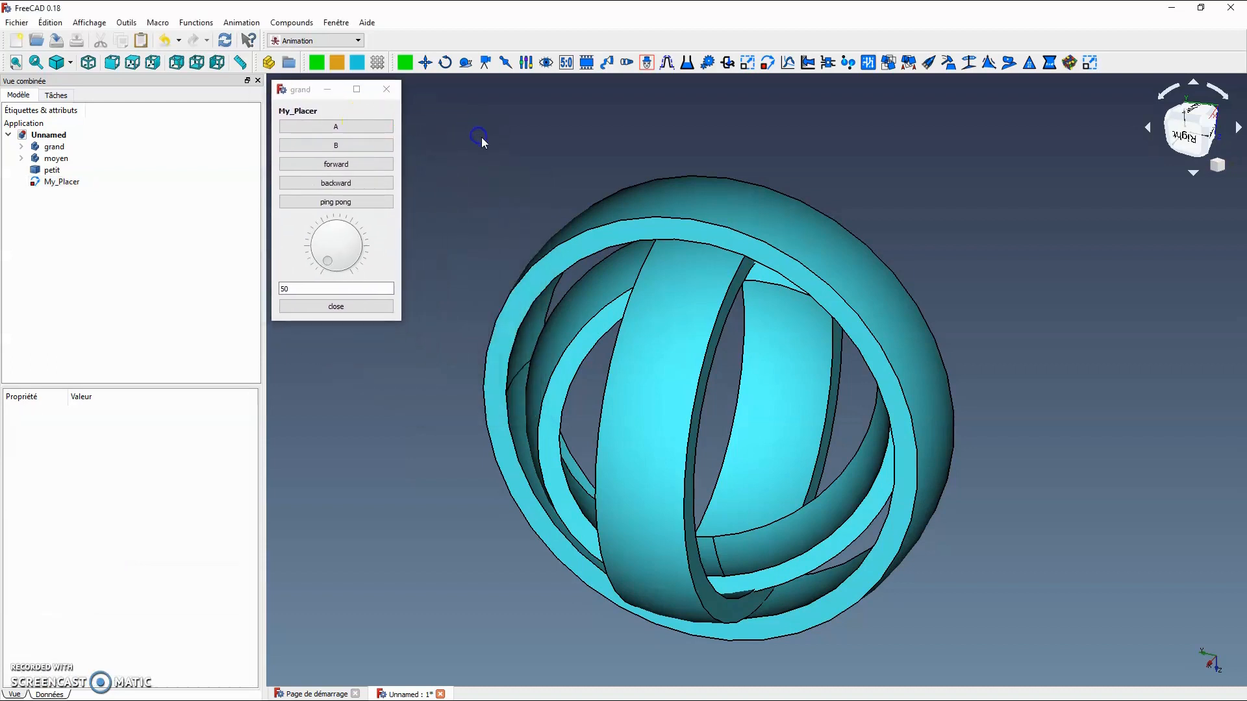
# Step: Show the full property list of My_Placer and play the large ring's animation forward
pyautogui.click(62, 182)
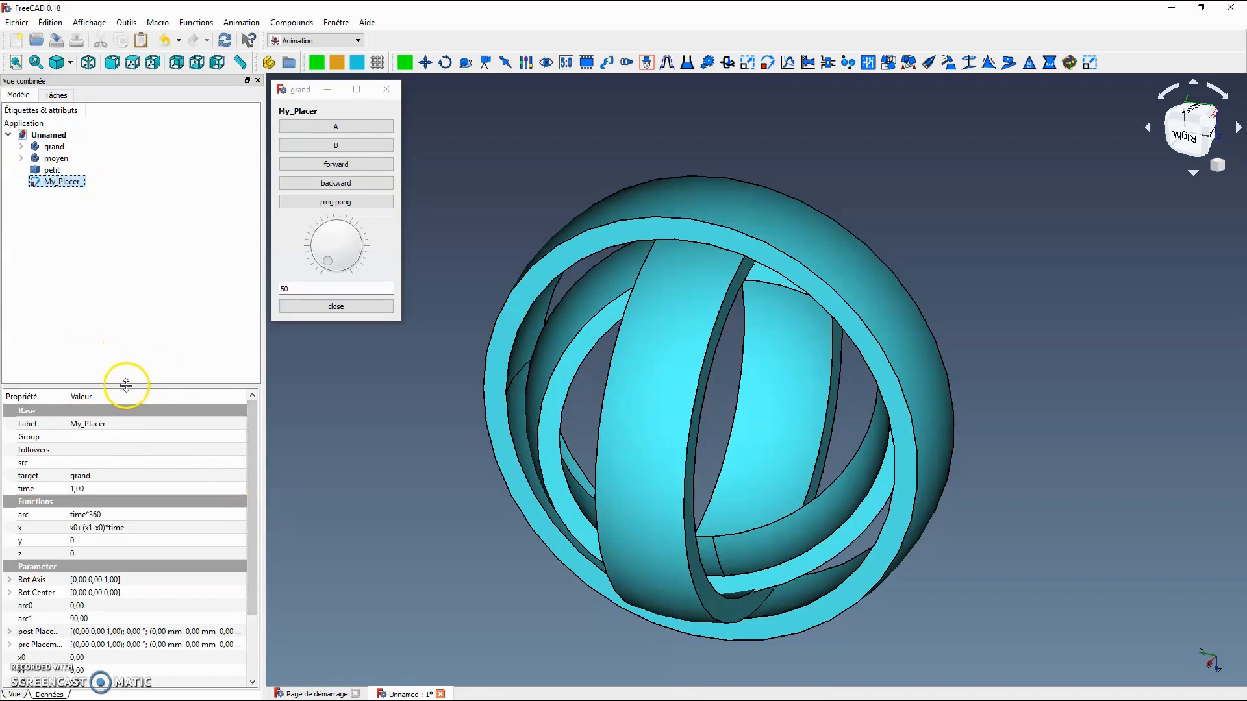
pyautogui.moveTo(125, 387); pyautogui.dragTo(124, 223)
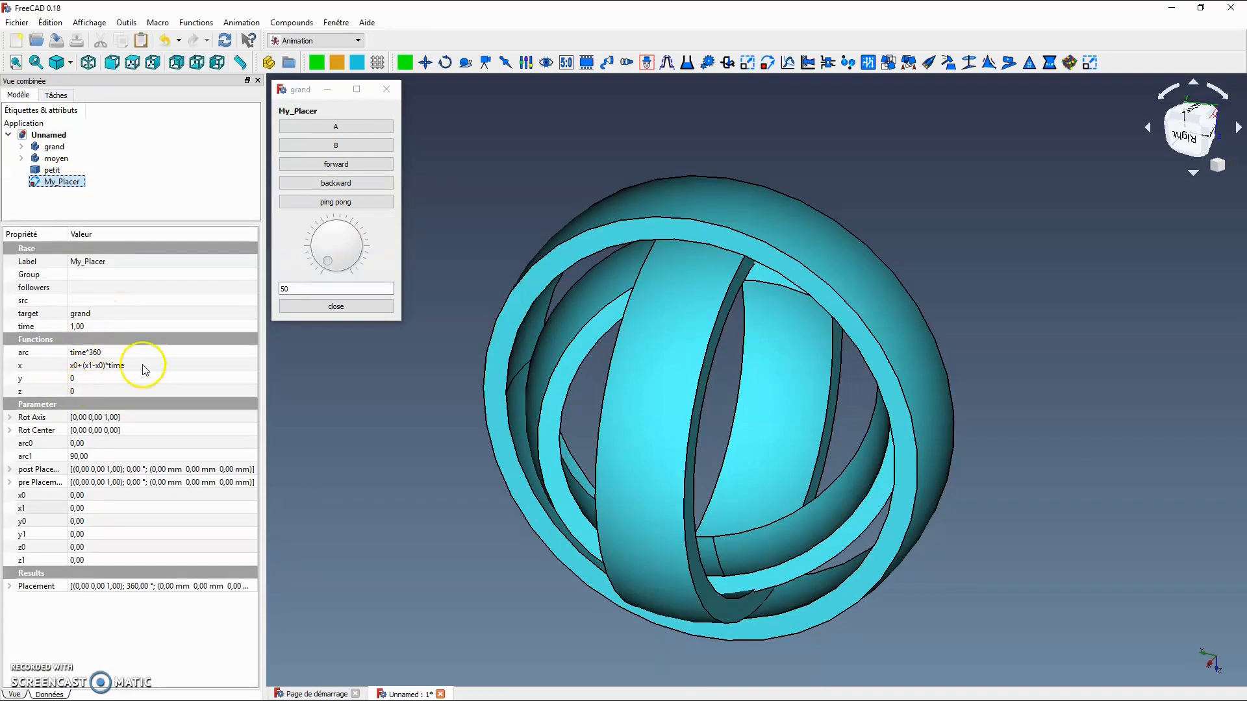
pyautogui.click(360, 167)
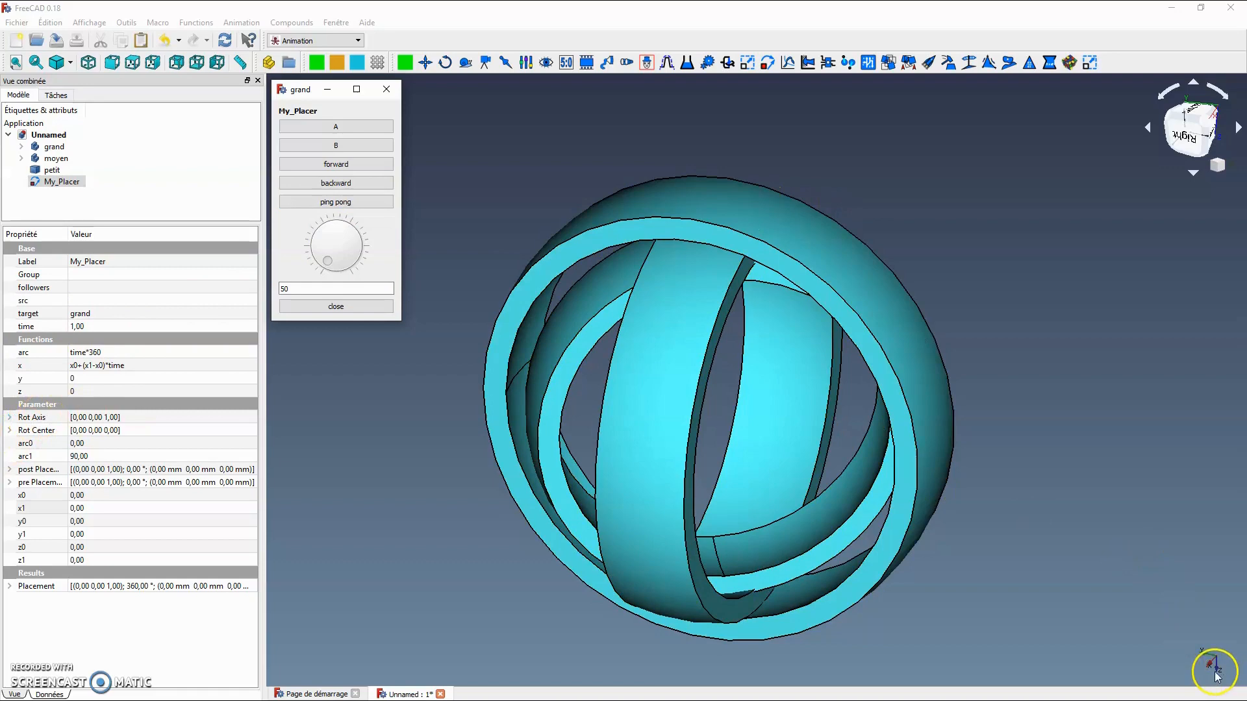
# Step: Set My_Placer's rotation axis to z 0 and y 1, and play the large ring's animation forward
pyautogui.click(10, 431)
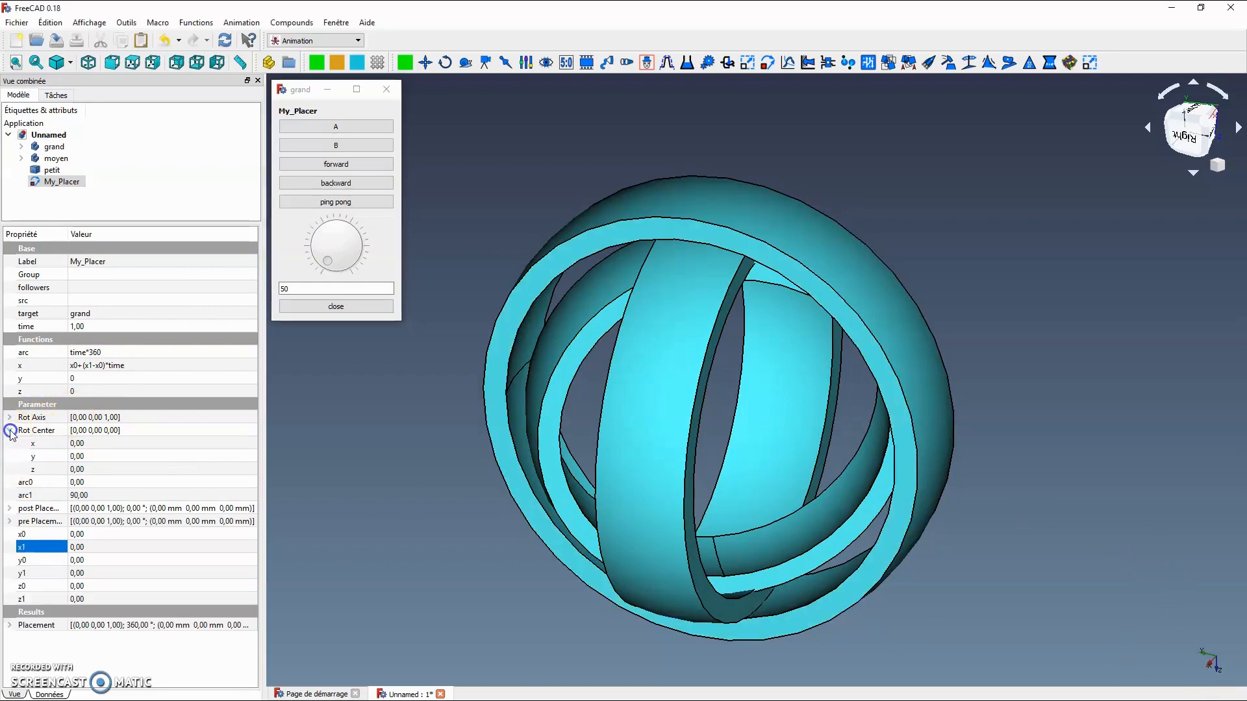
pyautogui.click(9, 509)
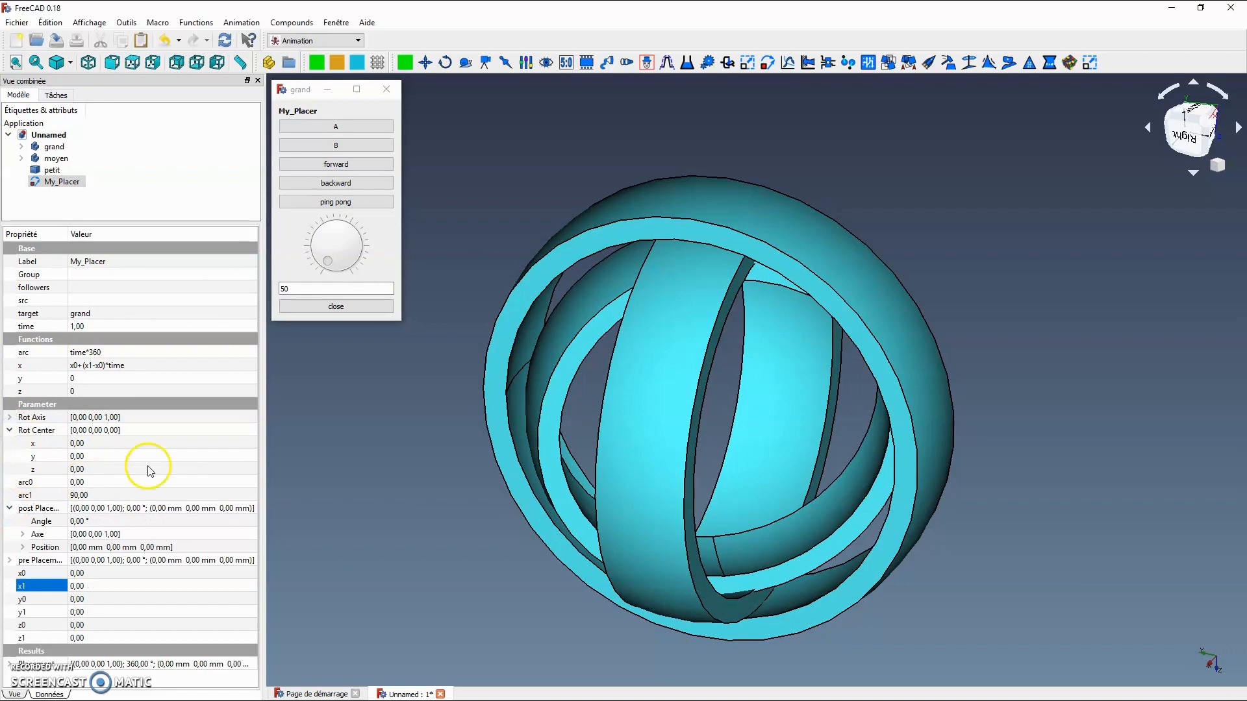
pyautogui.click(9, 419)
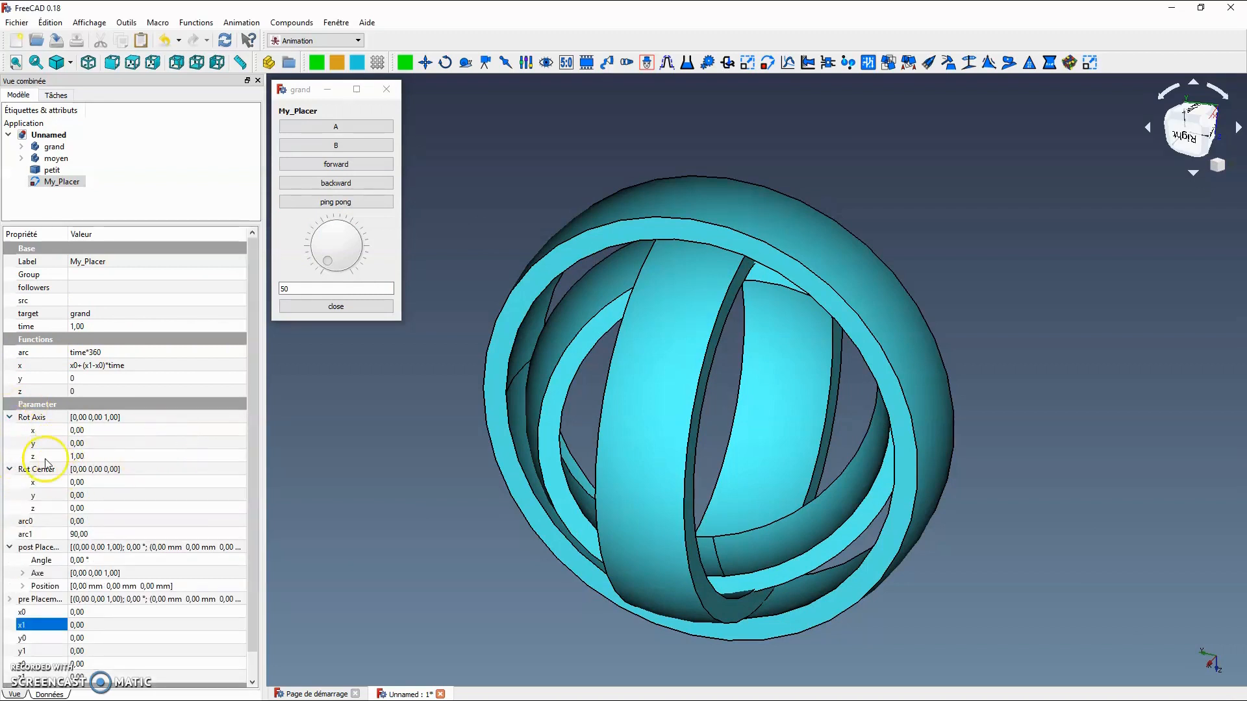
pyautogui.click(81, 457)
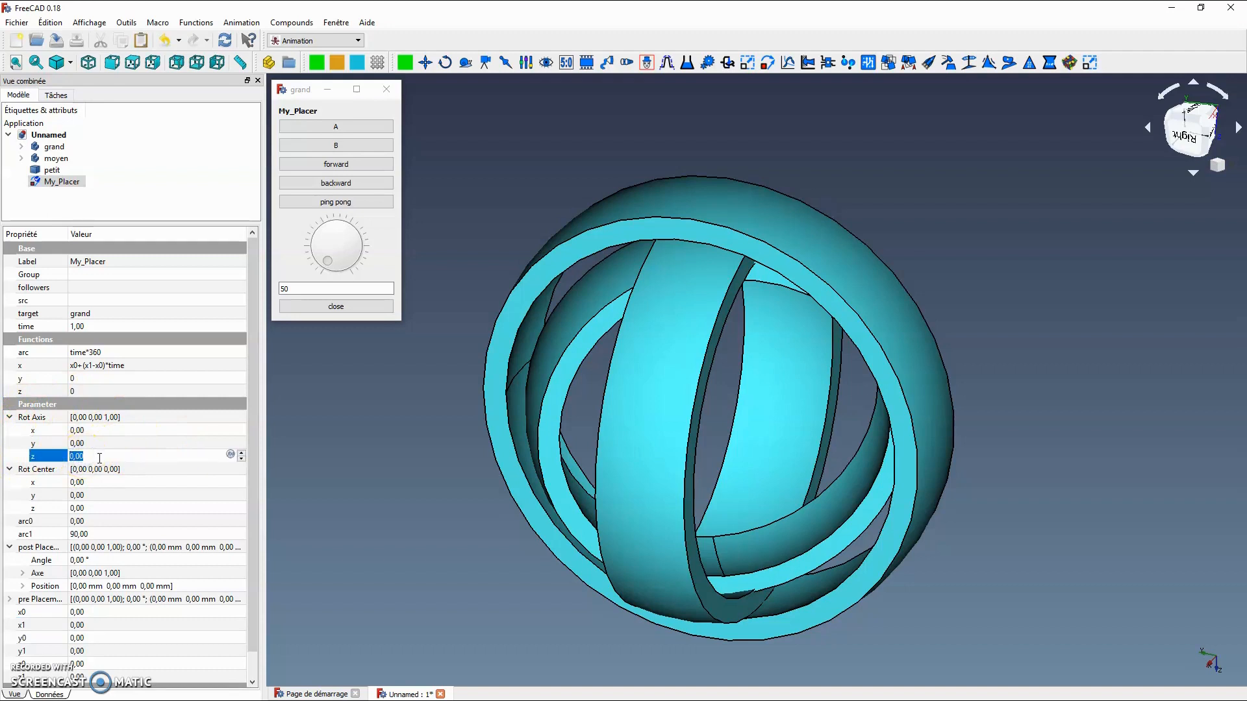
pyautogui.click(96, 444)
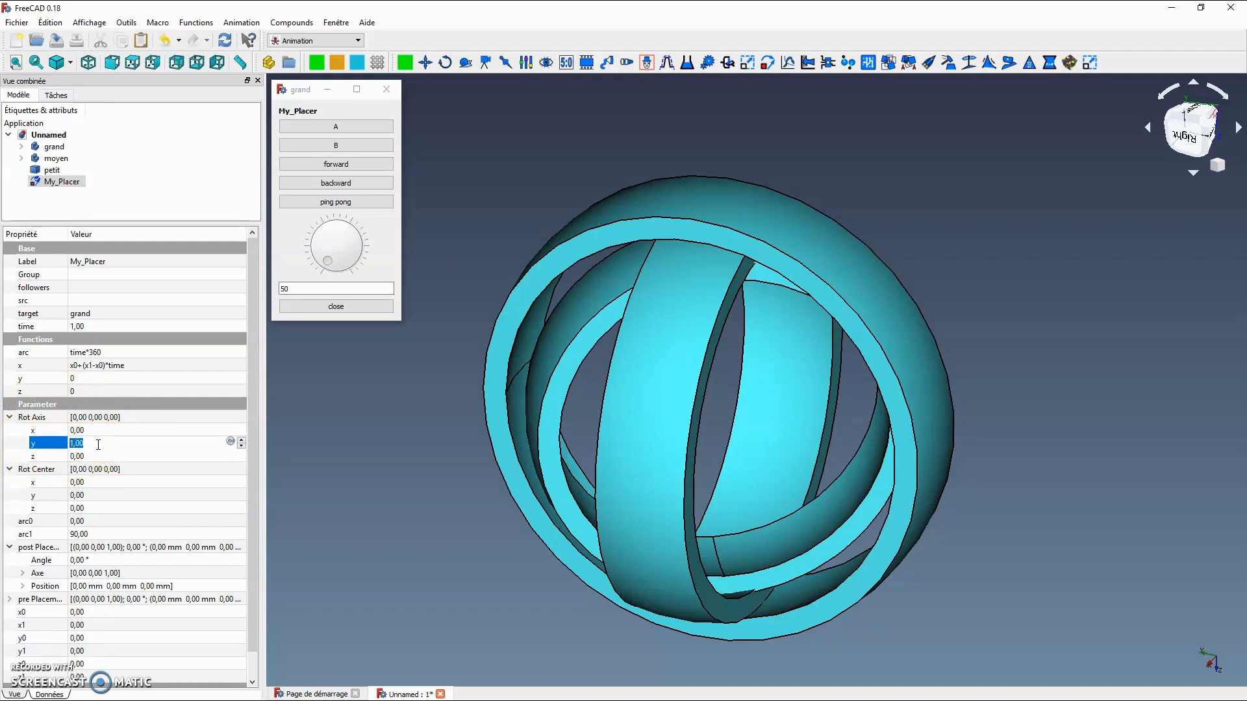
pyautogui.click(349, 165)
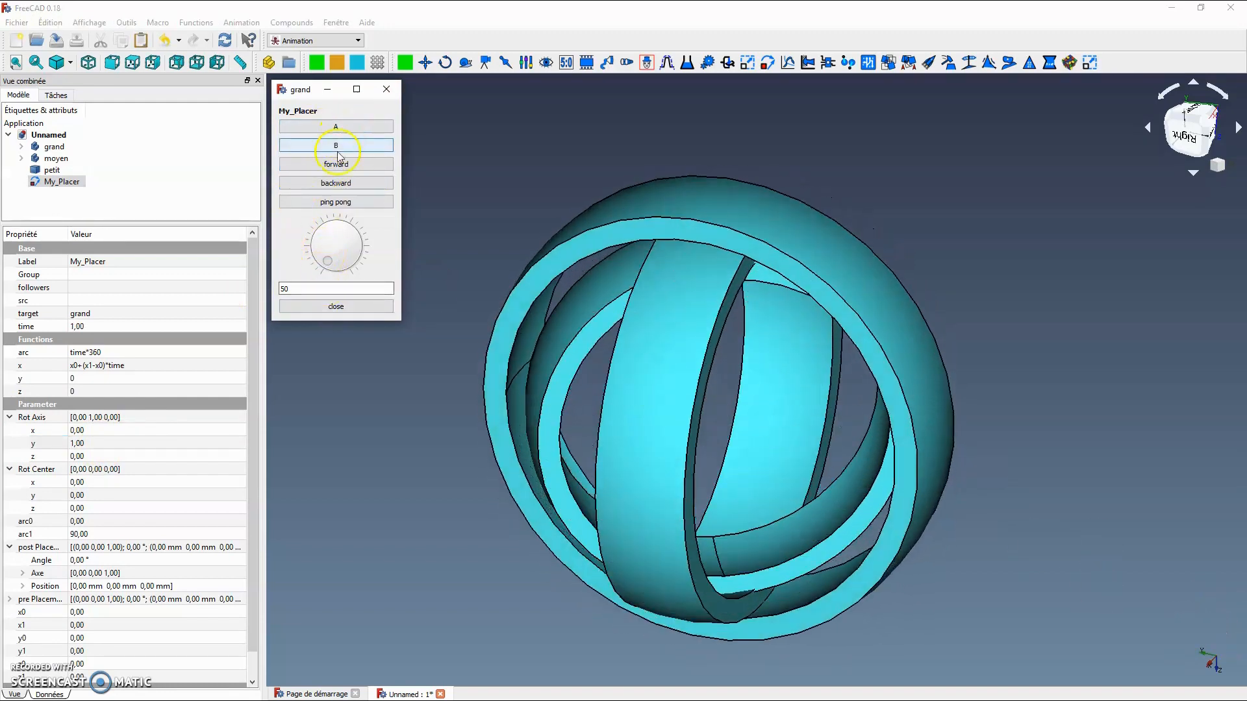
# Step: Change My_Placer's rotation axis to x -1 and z -1, and play the large ring's animation forward again
pyautogui.click(94, 432)
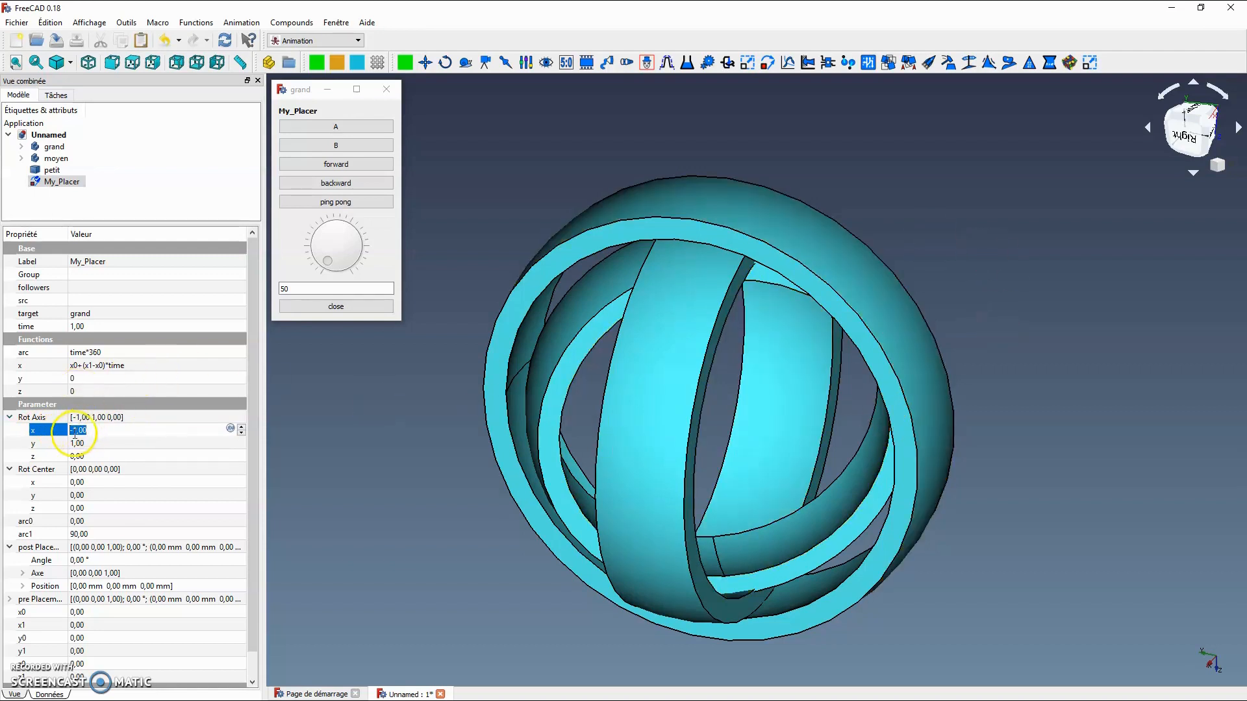
pyautogui.click(94, 456)
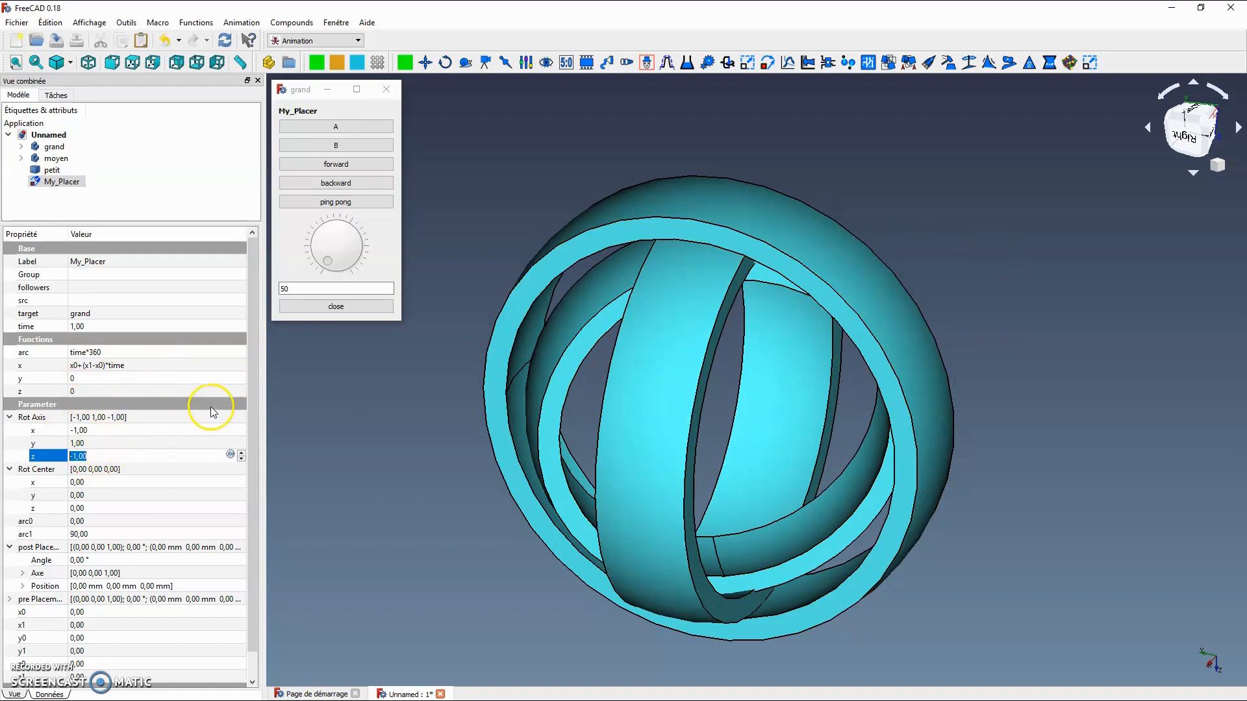
pyautogui.click(391, 372)
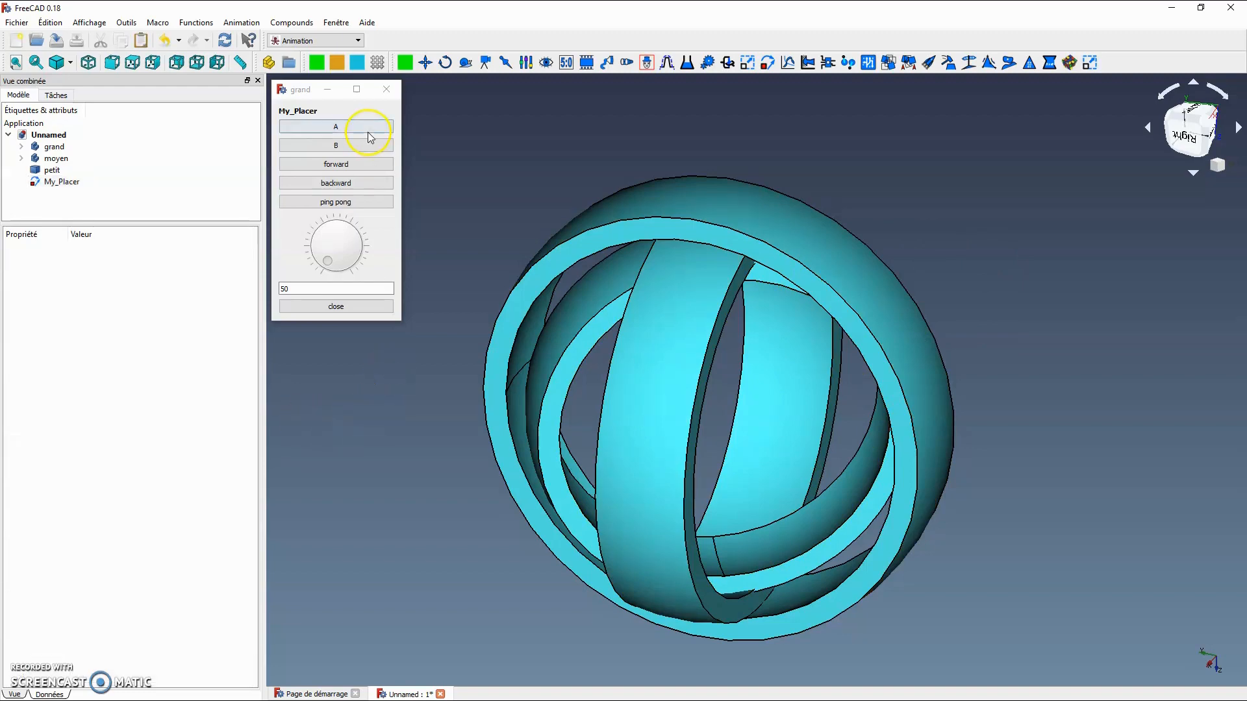
pyautogui.click(358, 167)
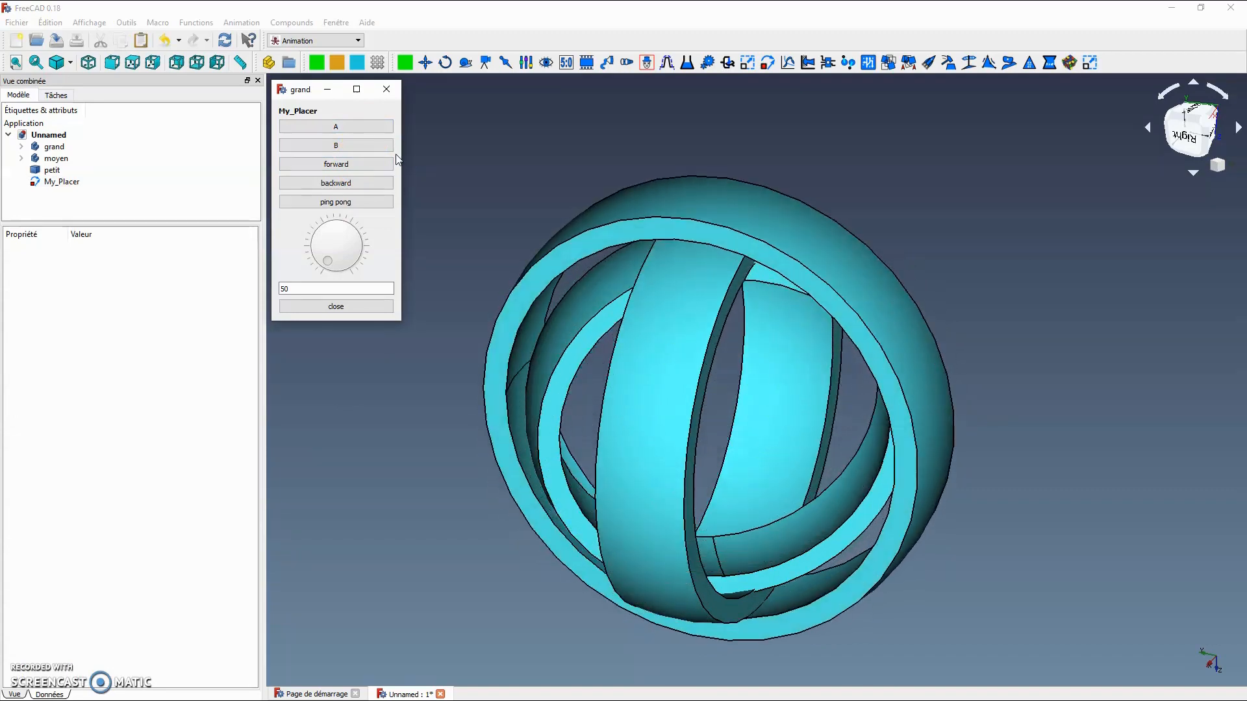
# Step: Add a second Placer object to the document and select it for editing
pyautogui.click(60, 182)
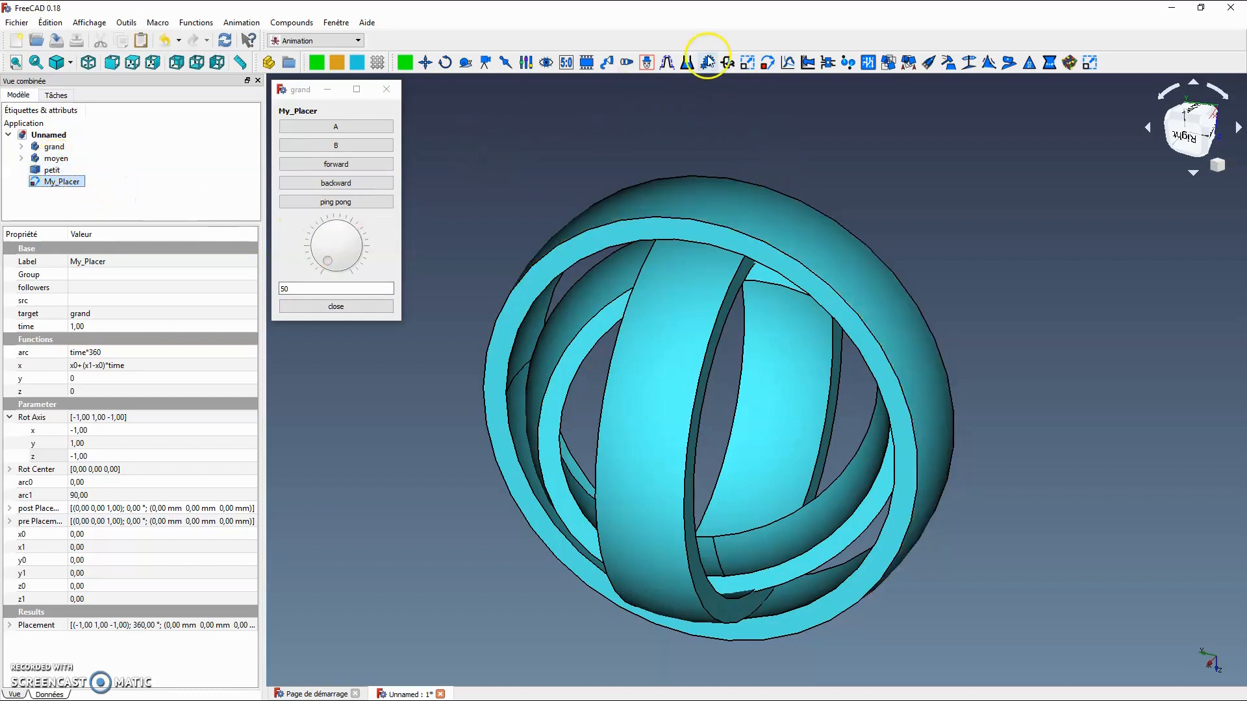
pyautogui.click(777, 67)
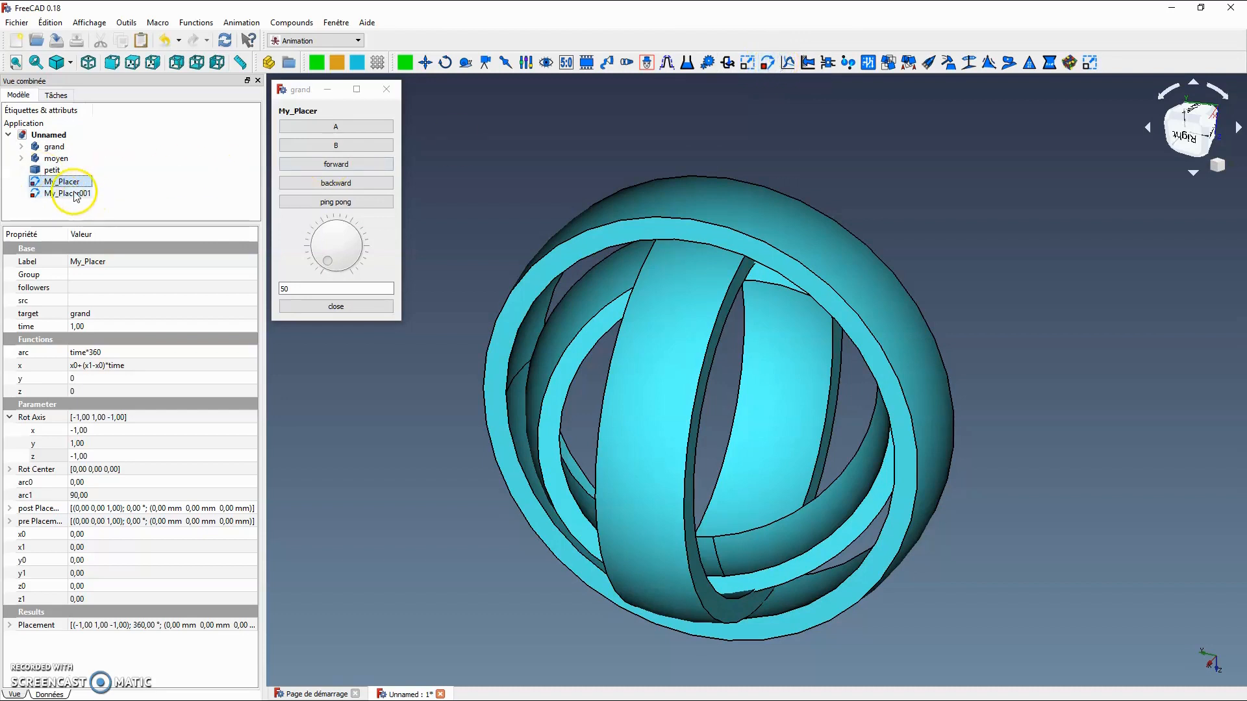
pyautogui.click(76, 194)
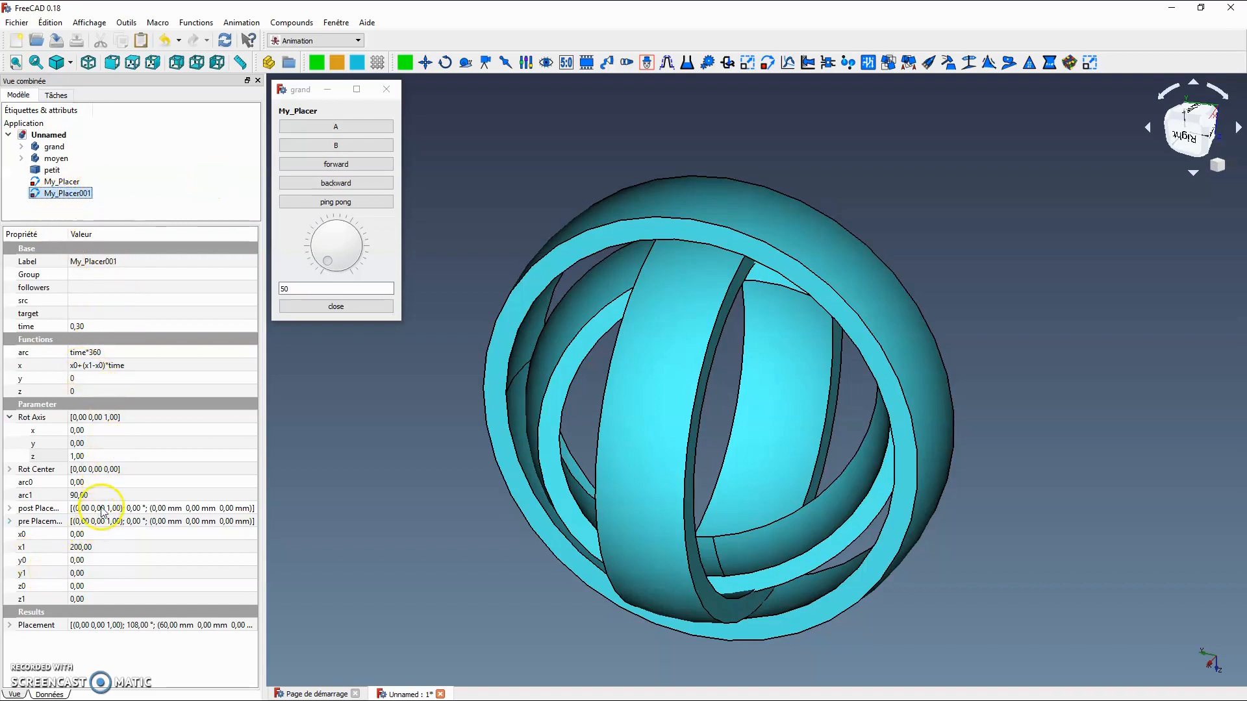
# Step: Set the target of My_Placer001 to the body "moyen"
pyautogui.click(114, 314)
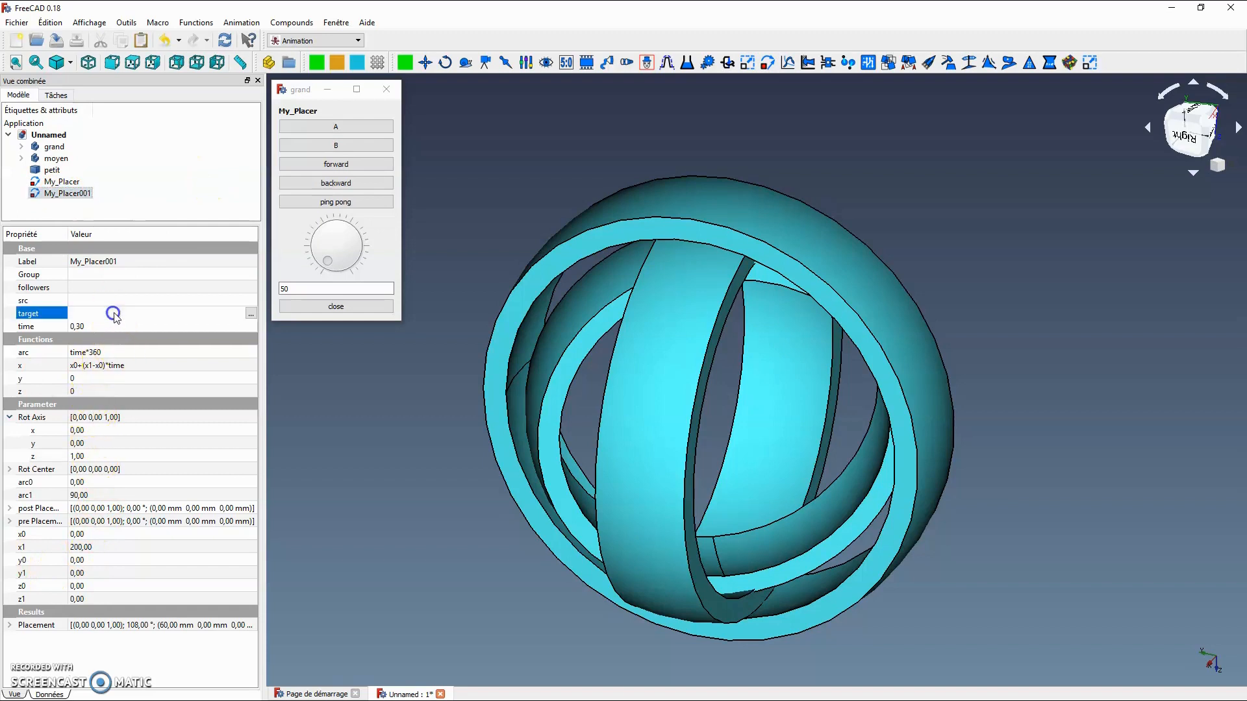
pyautogui.click(251, 313)
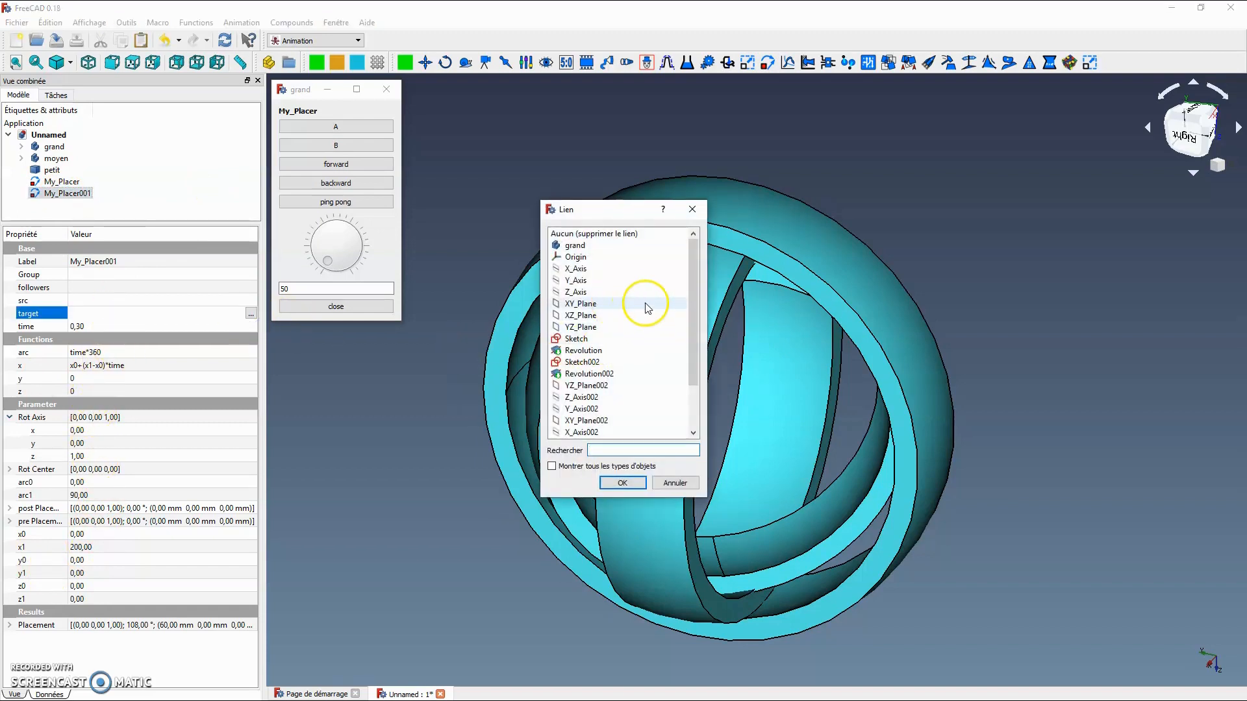
pyautogui.moveTo(689, 321); pyautogui.dragTo(692, 361)
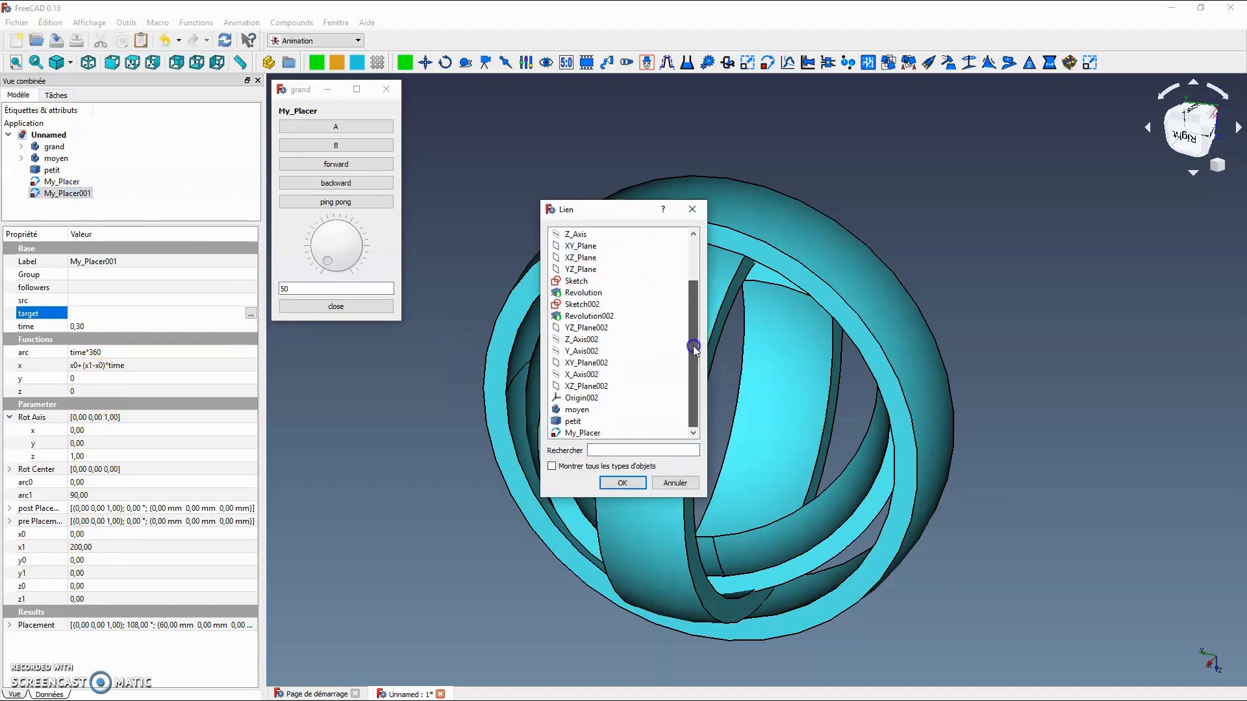
pyautogui.click(612, 409)
pyautogui.click(622, 484)
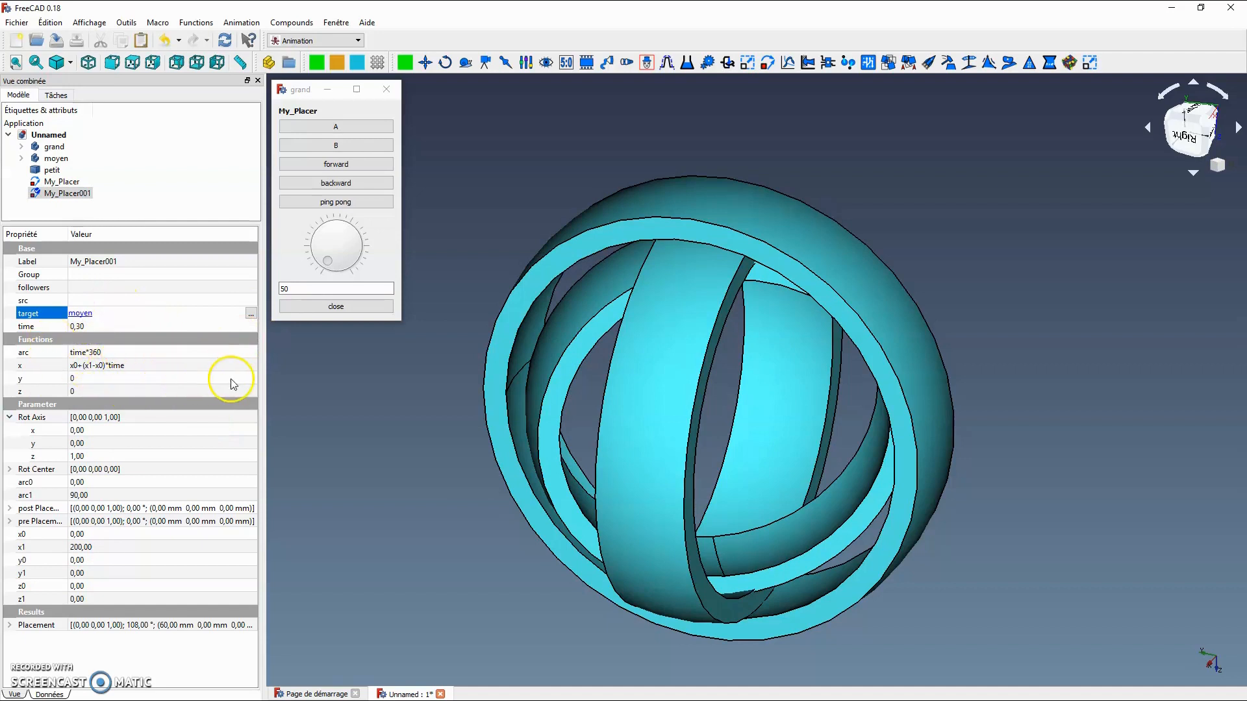
# Step: Set the rotation axis of My_Placer001 to x 1, y 1 and z -1
pyautogui.click(86, 444)
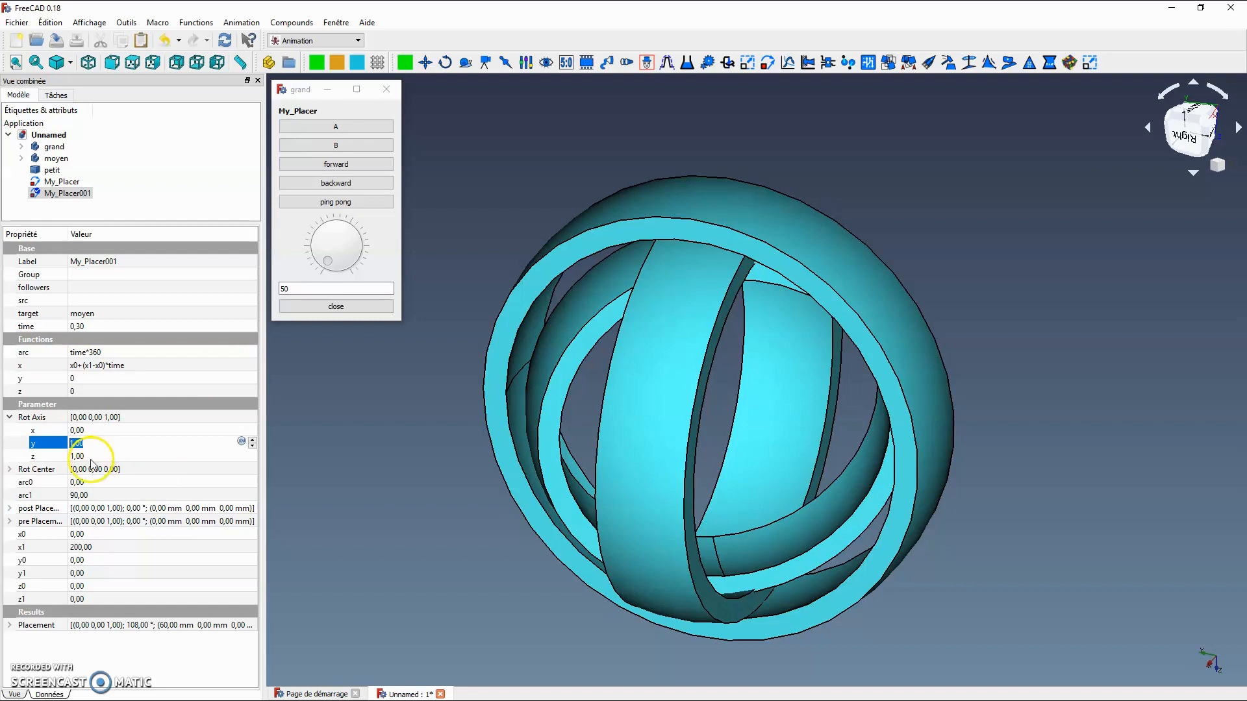
pyautogui.click(91, 456)
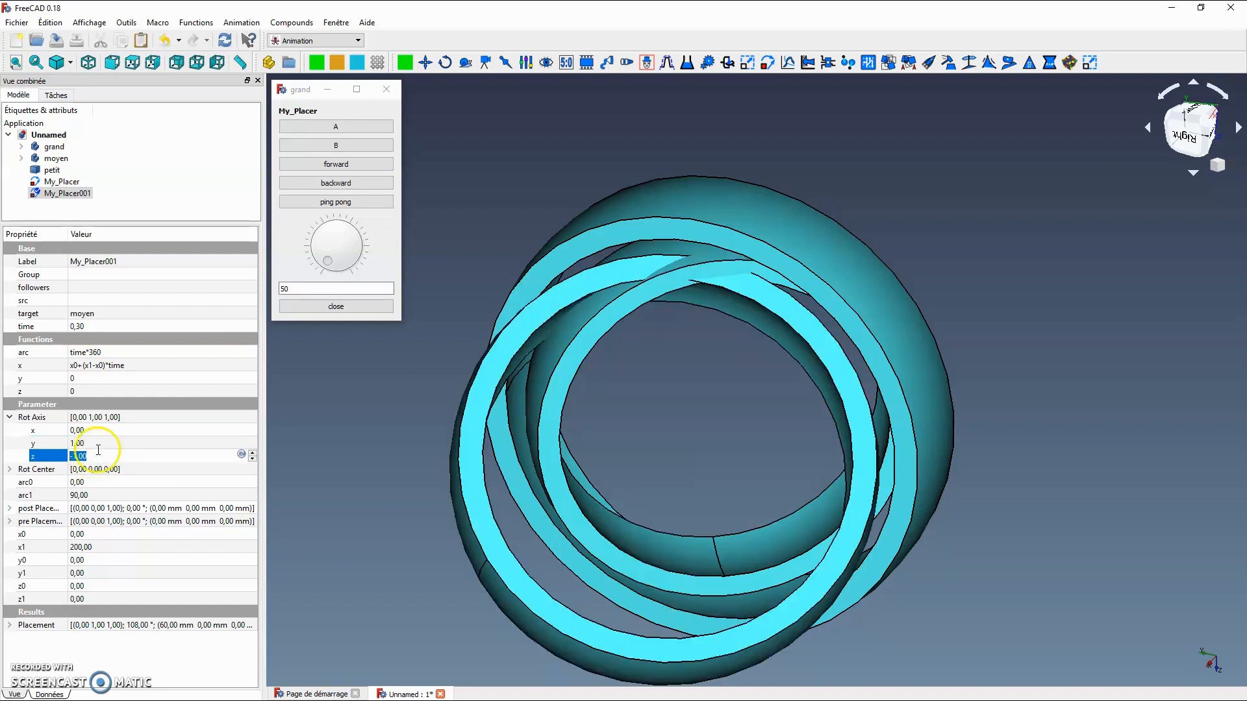
pyautogui.write('-1')
pyautogui.click(102, 431)
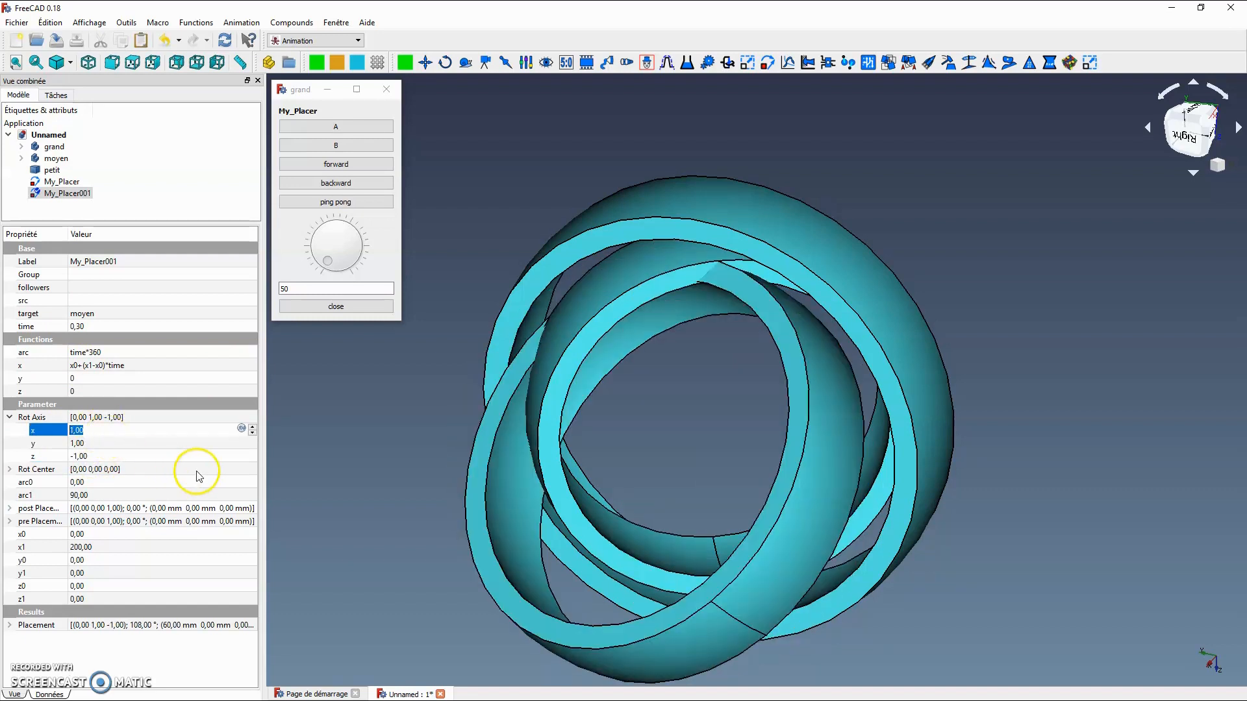
# Step: Set the x1 parameter of My_Placer001 to 0
pyautogui.click(97, 549)
pyautogui.write('0')
pyautogui.press('Return')
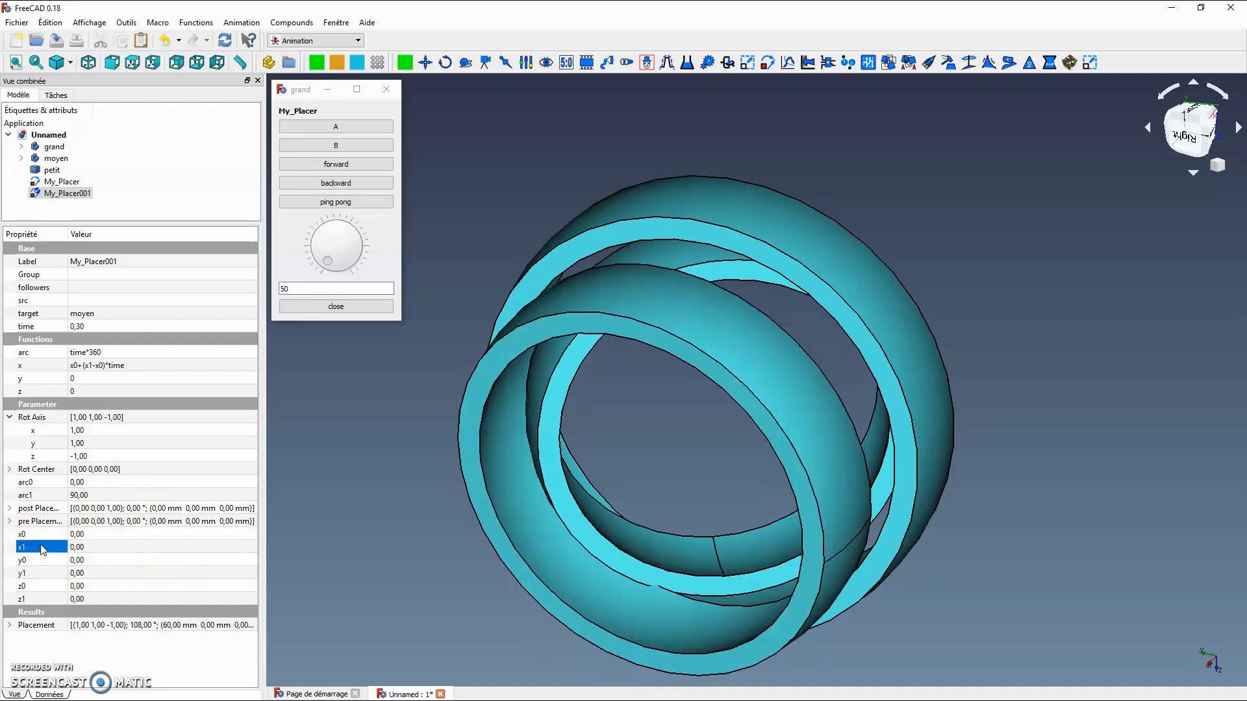
pyautogui.click(465, 147)
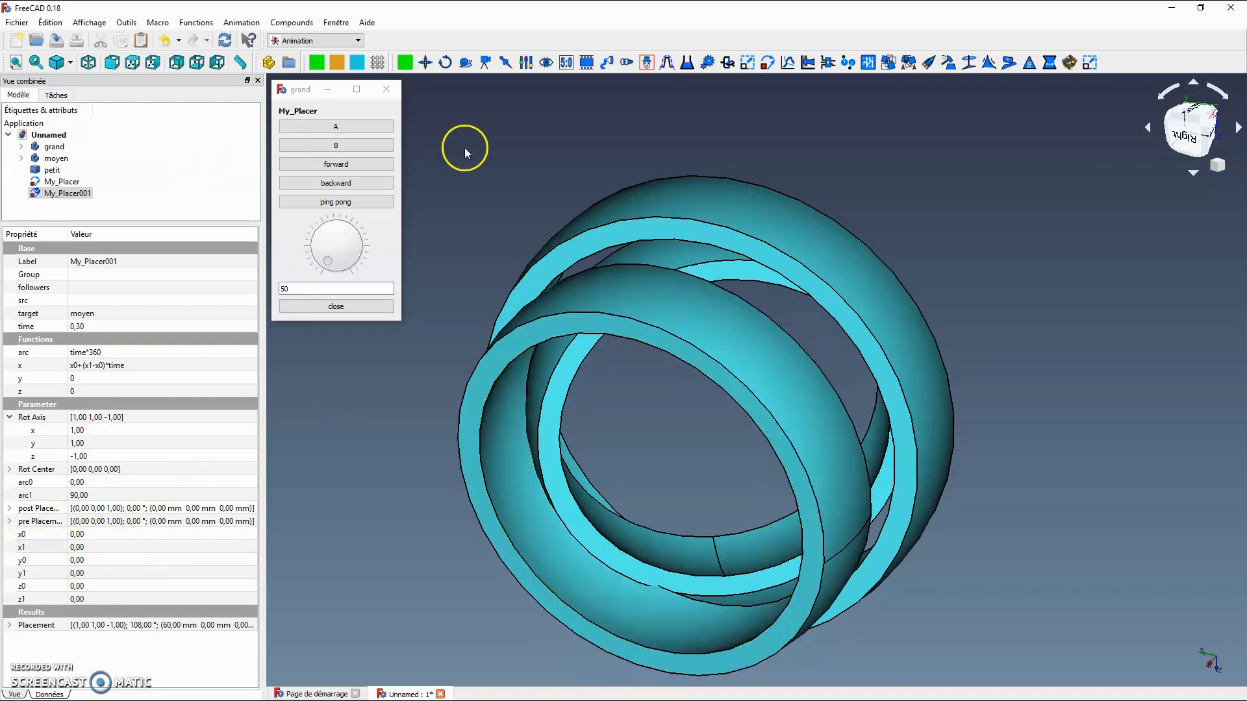
# Step: Play the "grand" ring's animation forward to check its motion around the middle ring
pyautogui.click(362, 167)
pyautogui.click(392, 151)
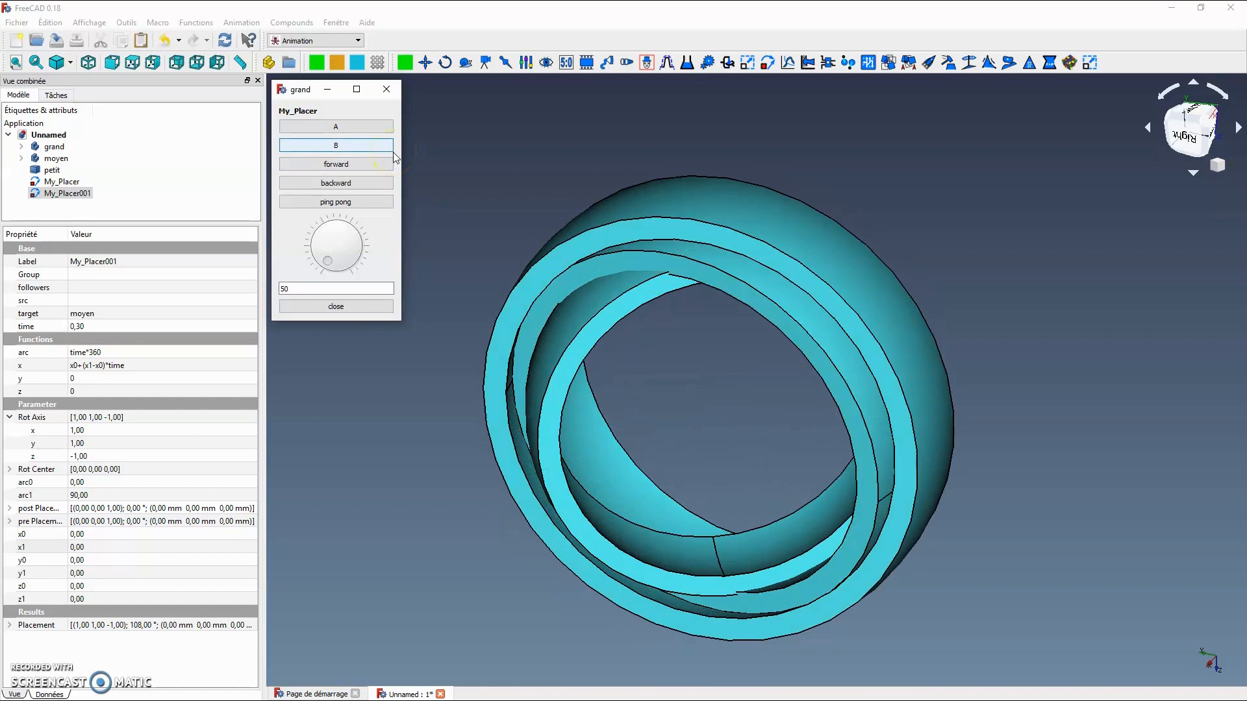
pyautogui.click(370, 133)
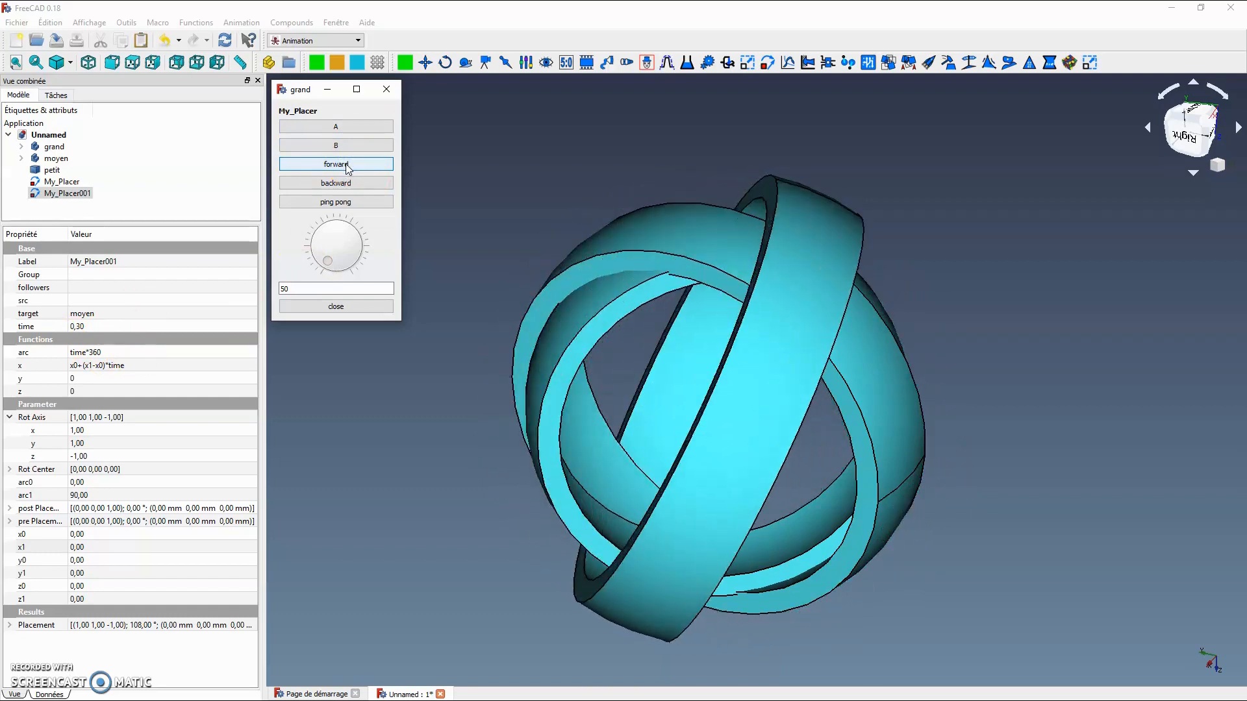
pyautogui.click(444, 64)
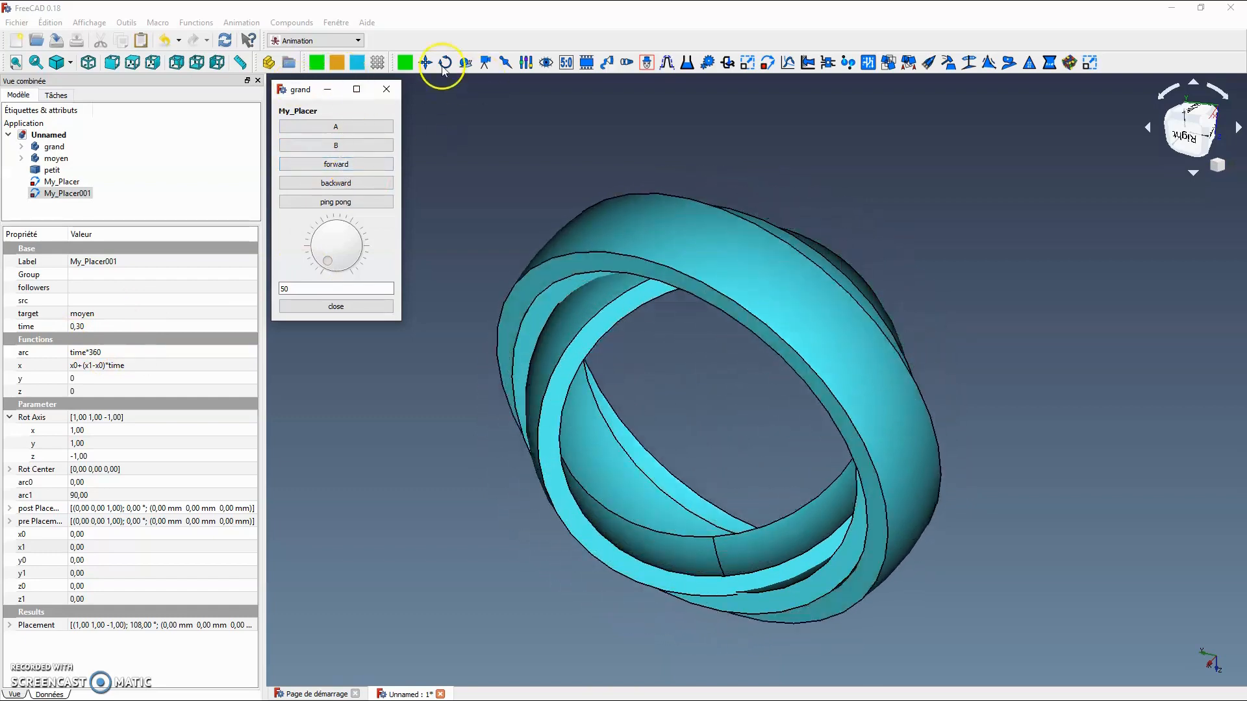
pyautogui.click(386, 145)
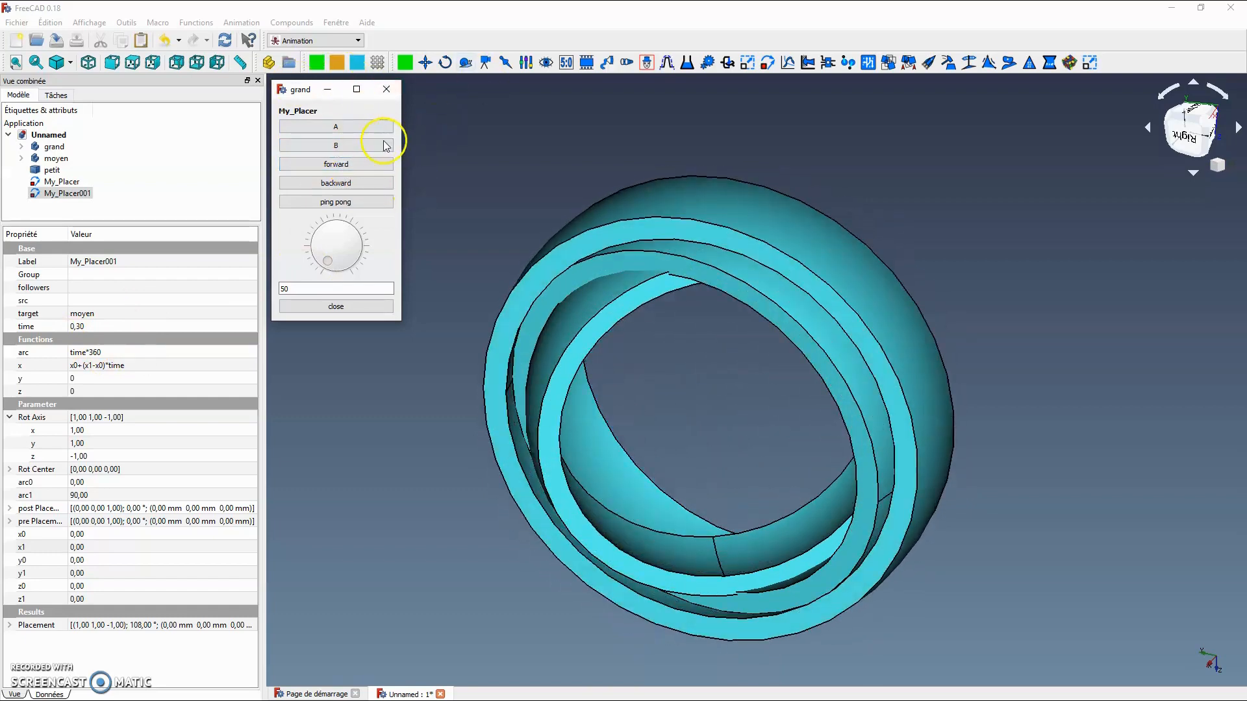
# Step: Open the motion controls of My_Placer001 and place their window directly below the "grand" control window
pyautogui.doubleClick(68, 192)
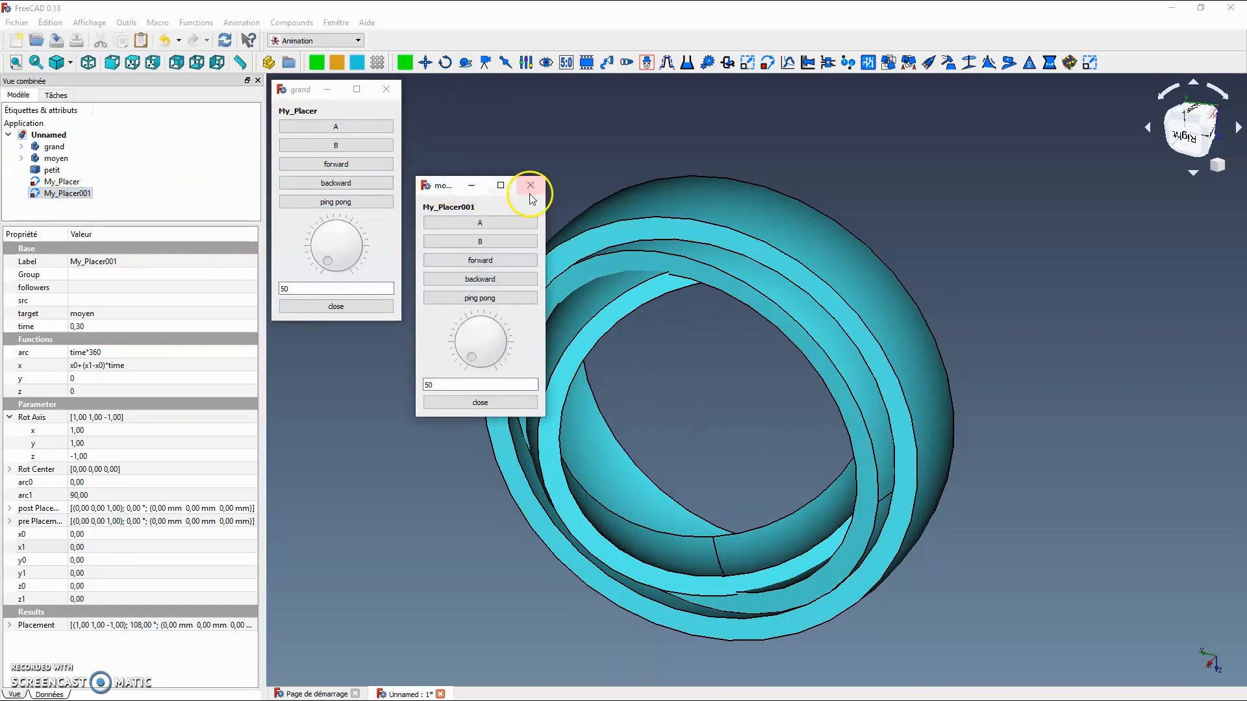
pyautogui.rightClick(461, 185)
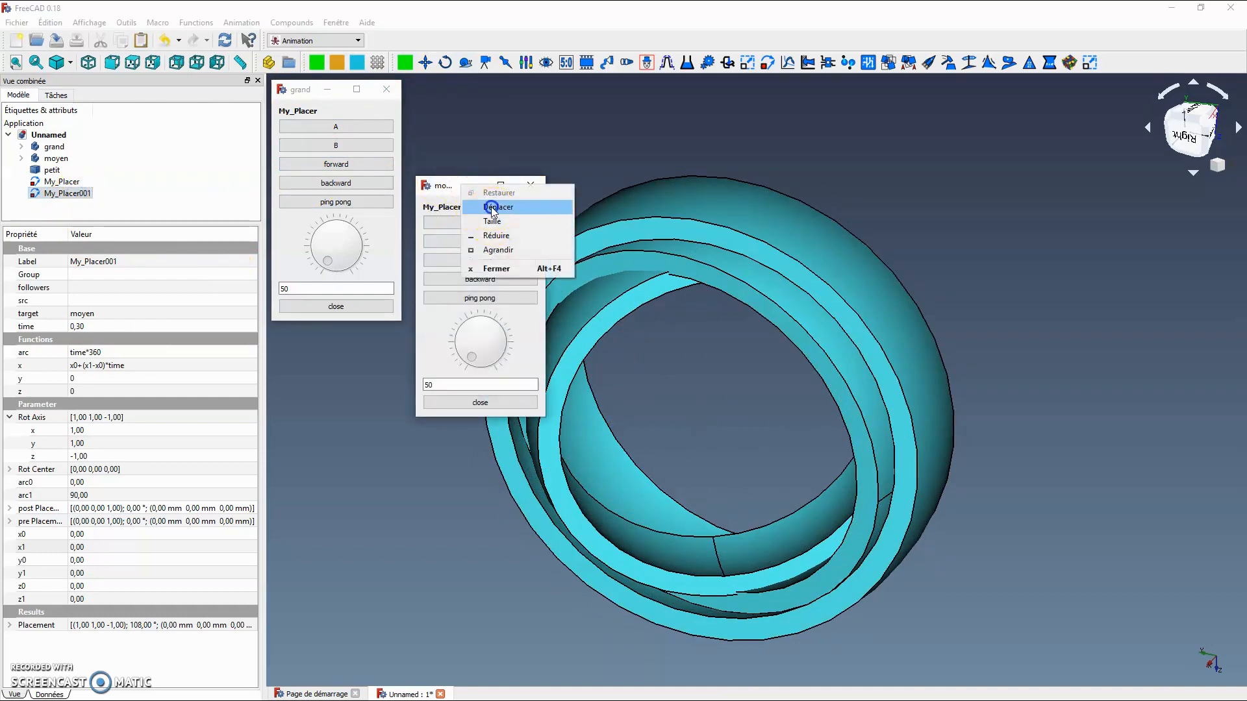
pyautogui.click(498, 207)
pyautogui.moveTo(437, 174); pyautogui.dragTo(314, 351)
pyautogui.moveTo(294, 339); pyautogui.dragTo(295, 339)
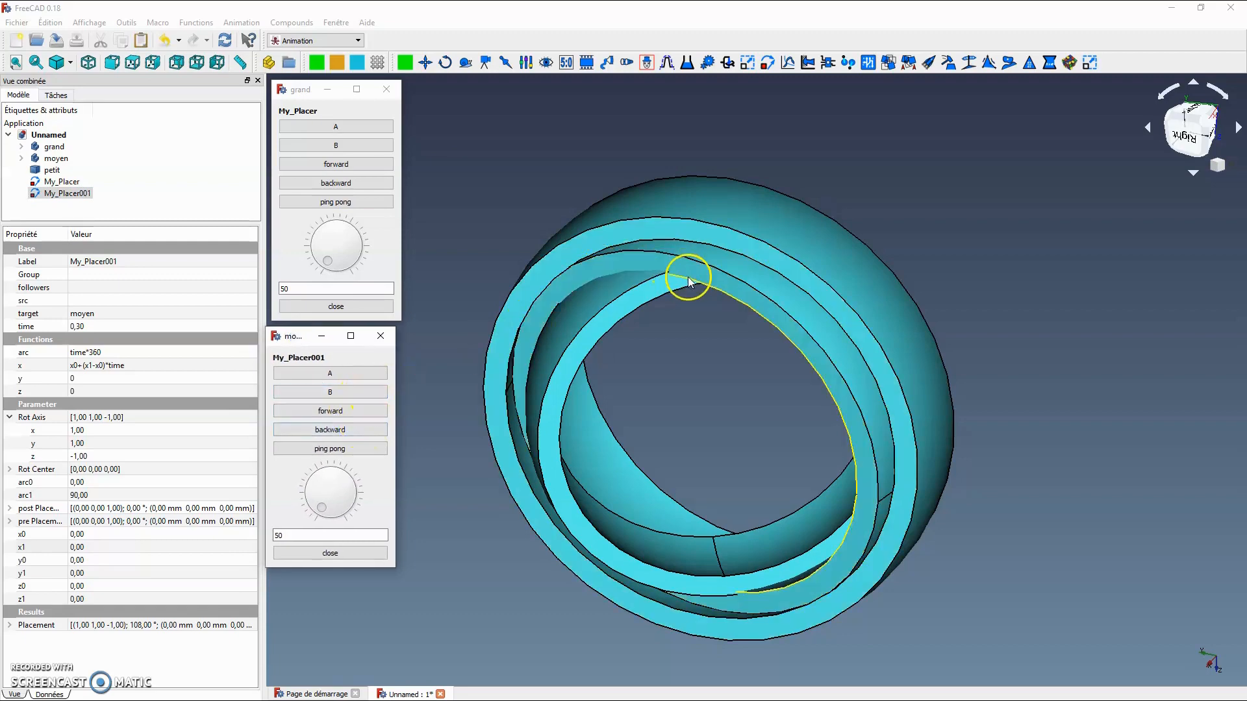
# Step: Play the "moyen" ring's animation forward, then test both rings' dials, setting "grand" to 45 and "moyen" to 64
pyautogui.click(337, 413)
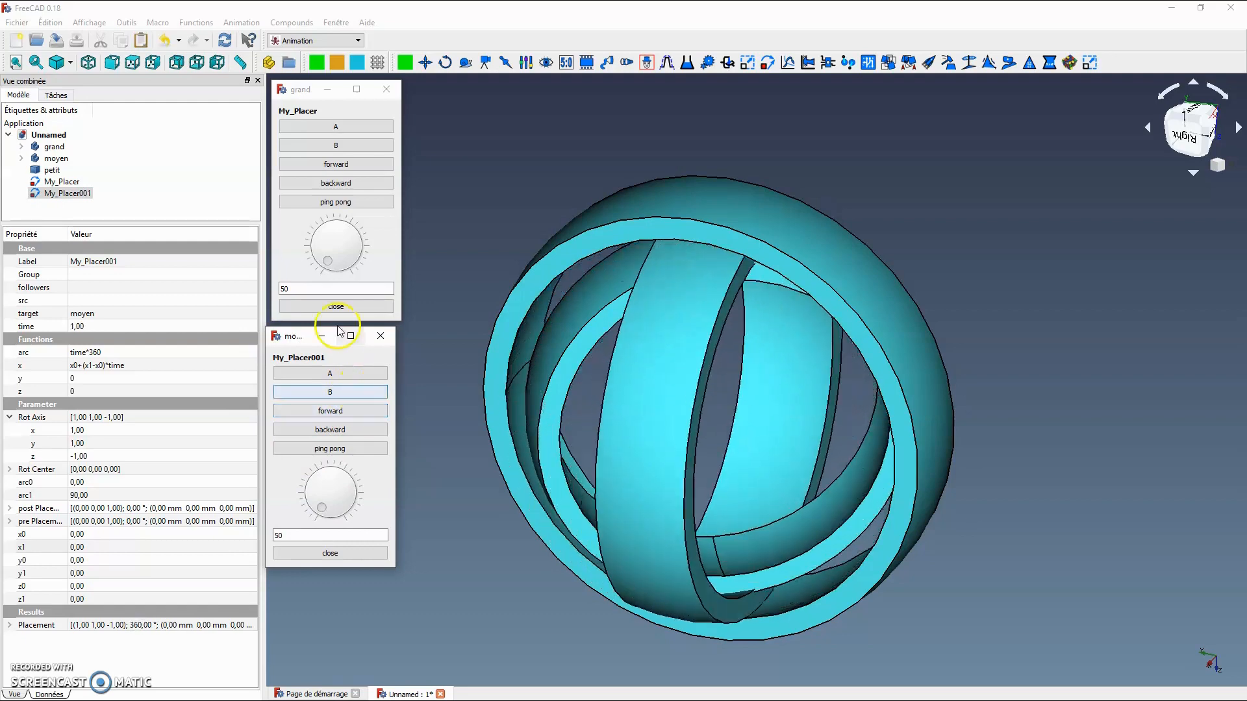
pyautogui.moveTo(319, 500); pyautogui.dragTo(306, 478)
pyautogui.click(345, 457)
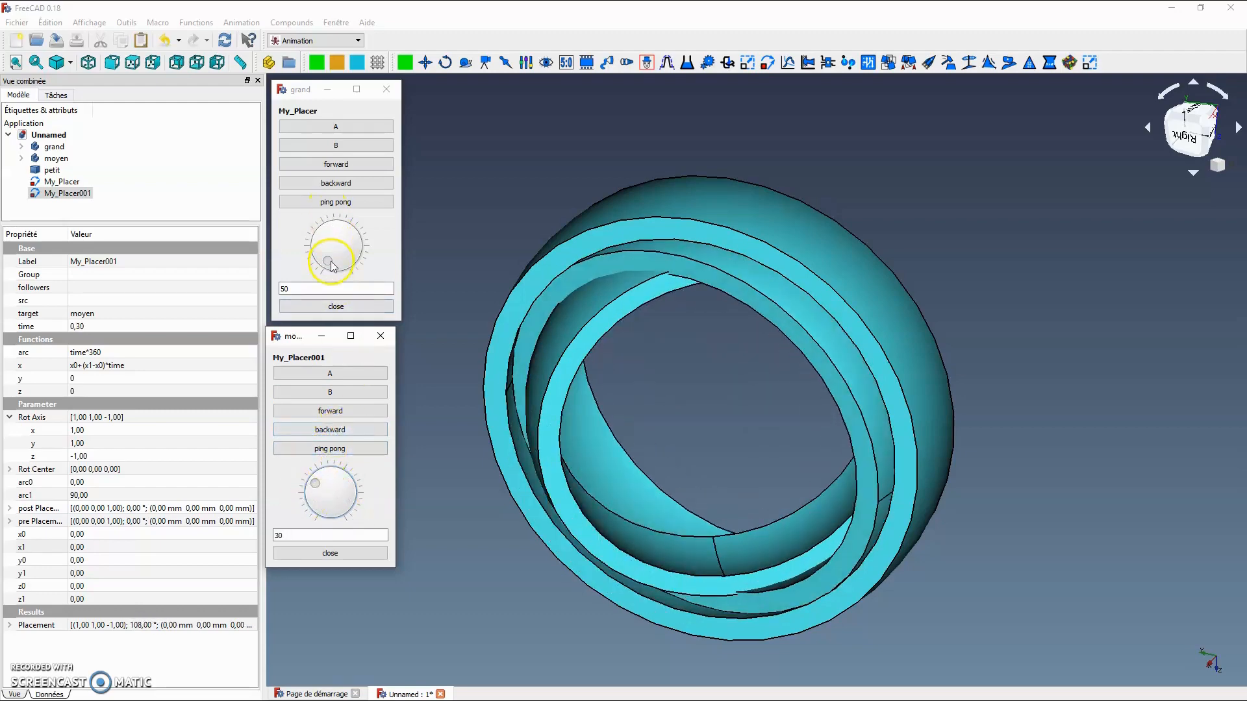
pyautogui.moveTo(331, 267); pyautogui.dragTo(330, 223)
pyautogui.moveTo(309, 484); pyautogui.dragTo(348, 454)
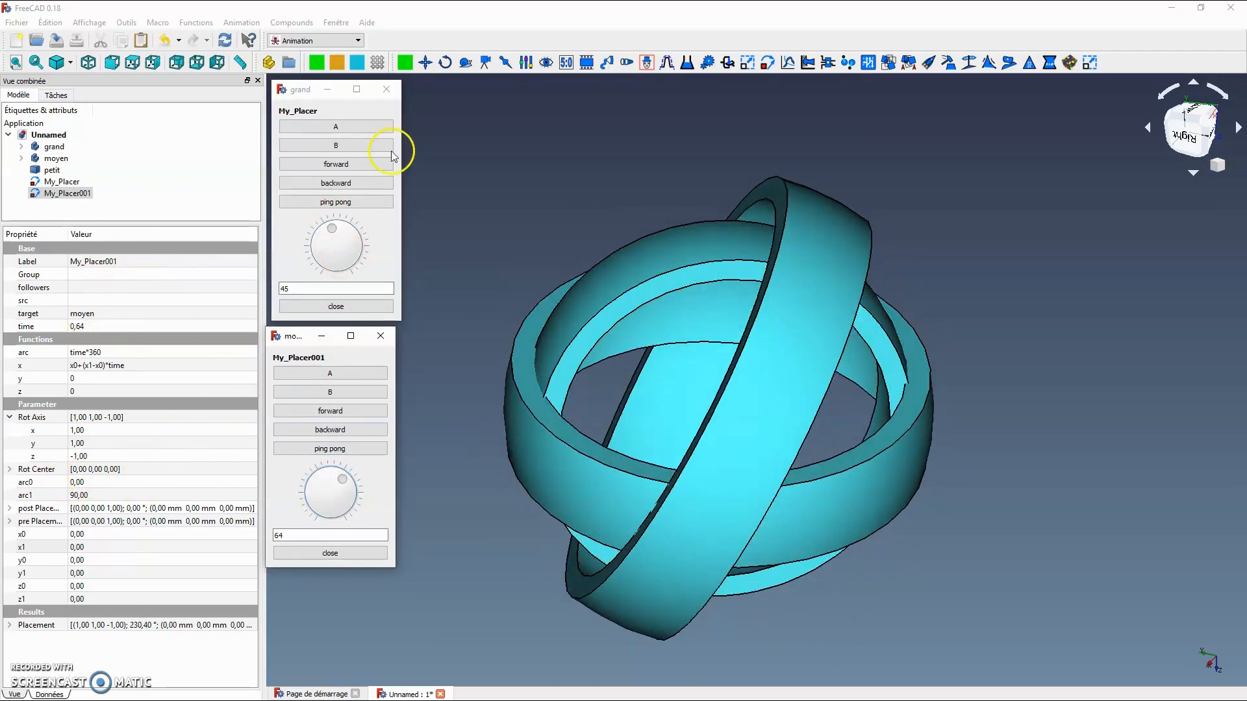
# Step: Add a third placer with petit as its target and set its x1 parameter to 0
pyautogui.click(770, 64)
pyautogui.click(73, 205)
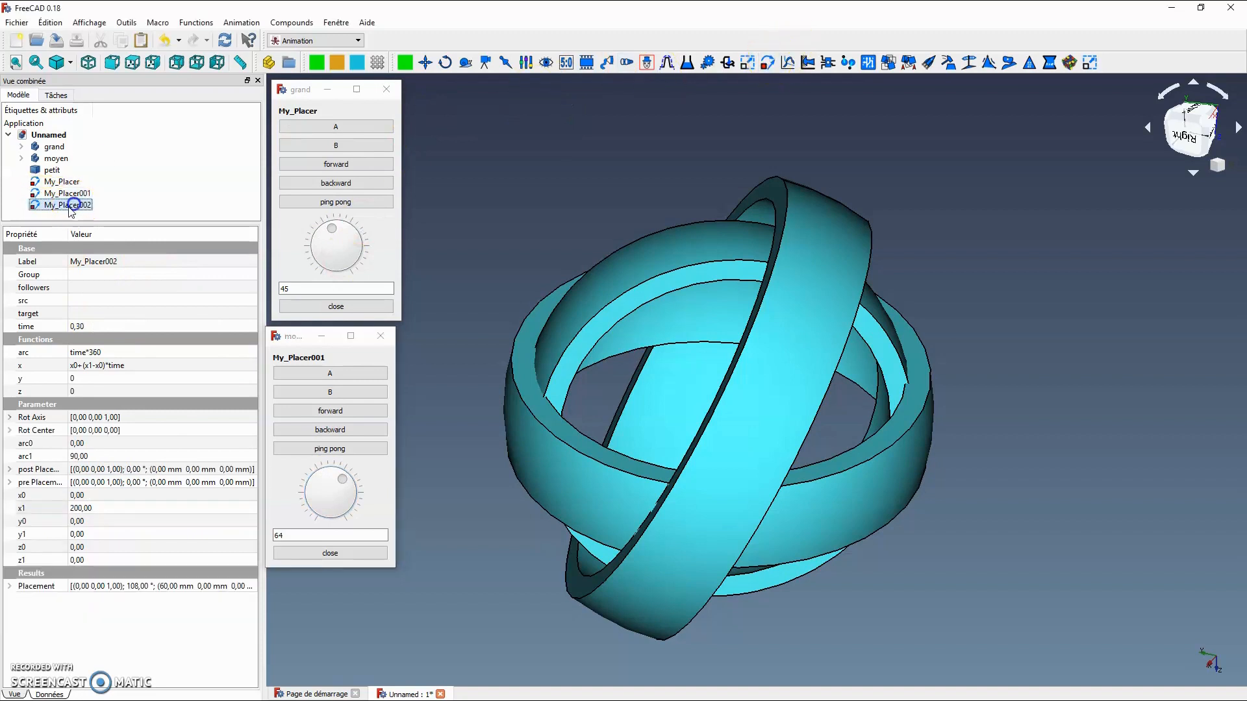
pyautogui.click(95, 312)
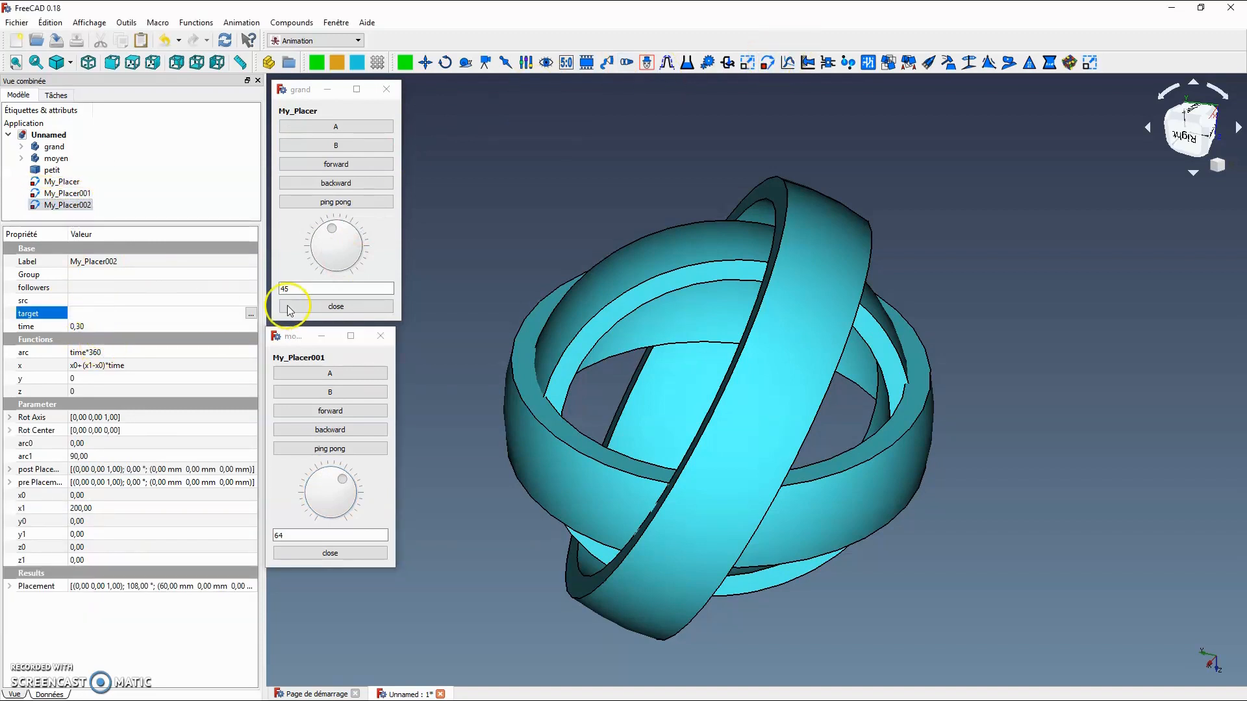
pyautogui.click(250, 314)
pyautogui.moveTo(692, 369); pyautogui.dragTo(691, 436)
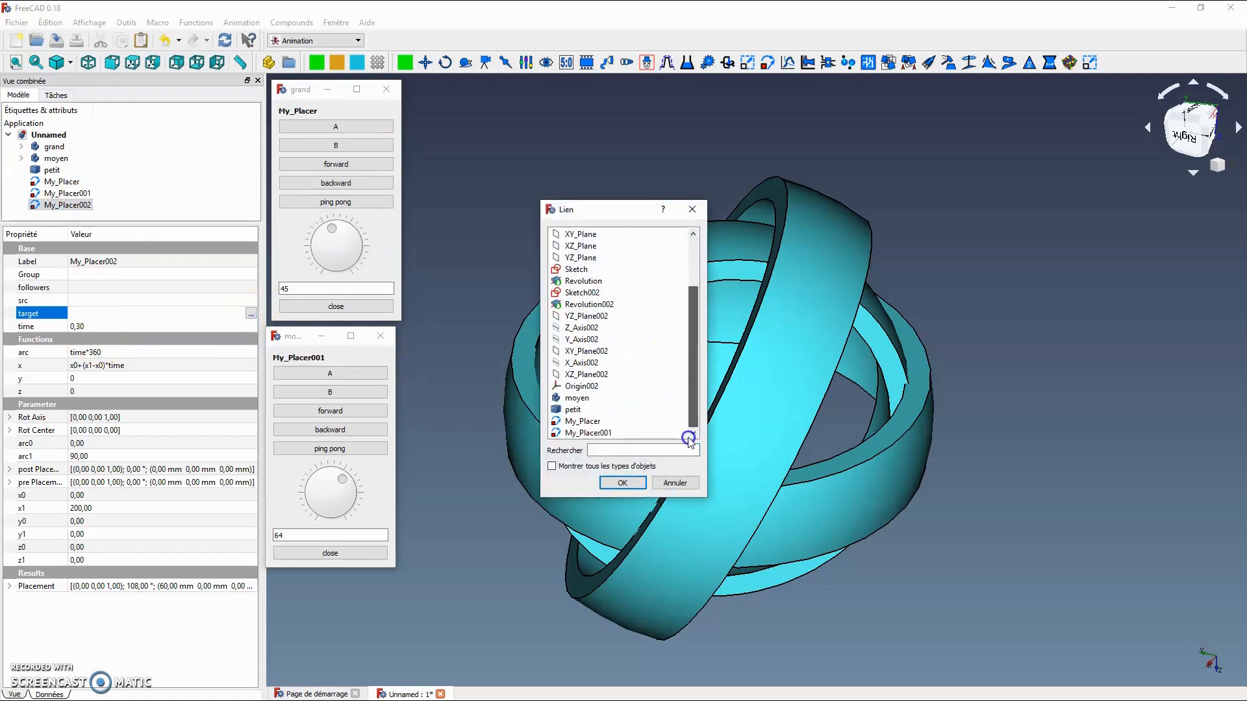
pyautogui.click(622, 487)
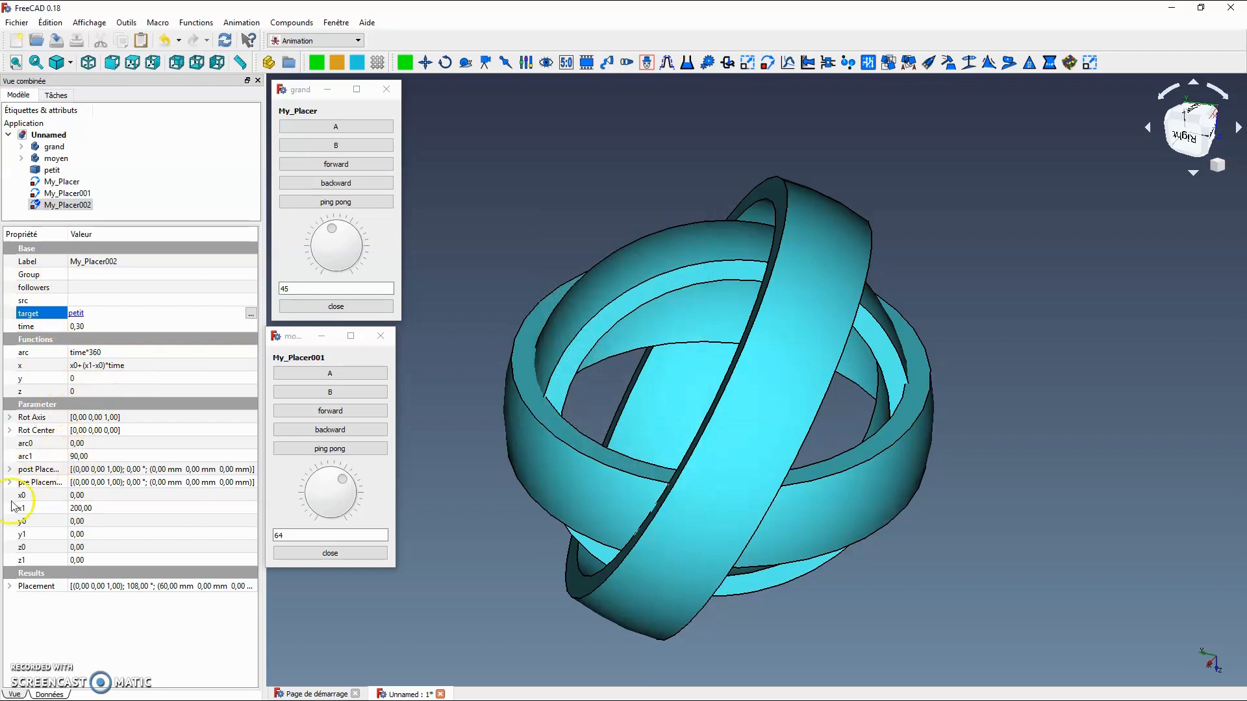
pyautogui.click(102, 511)
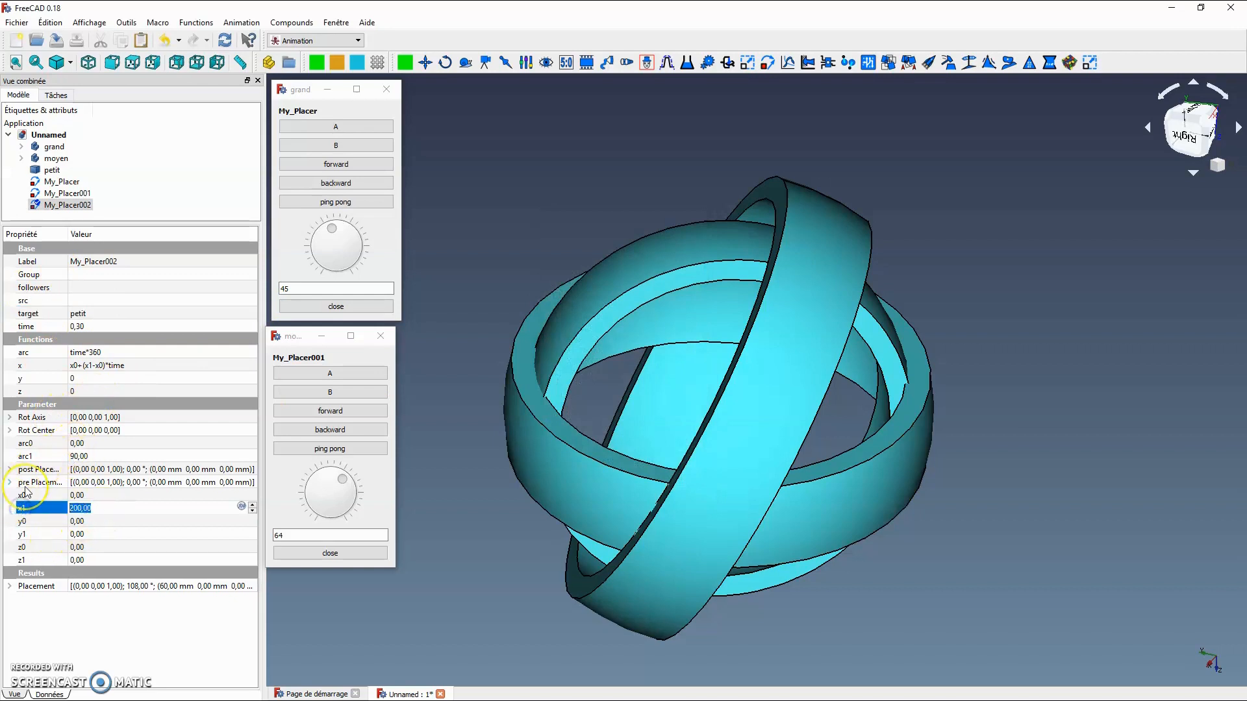
pyautogui.click(374, 604)
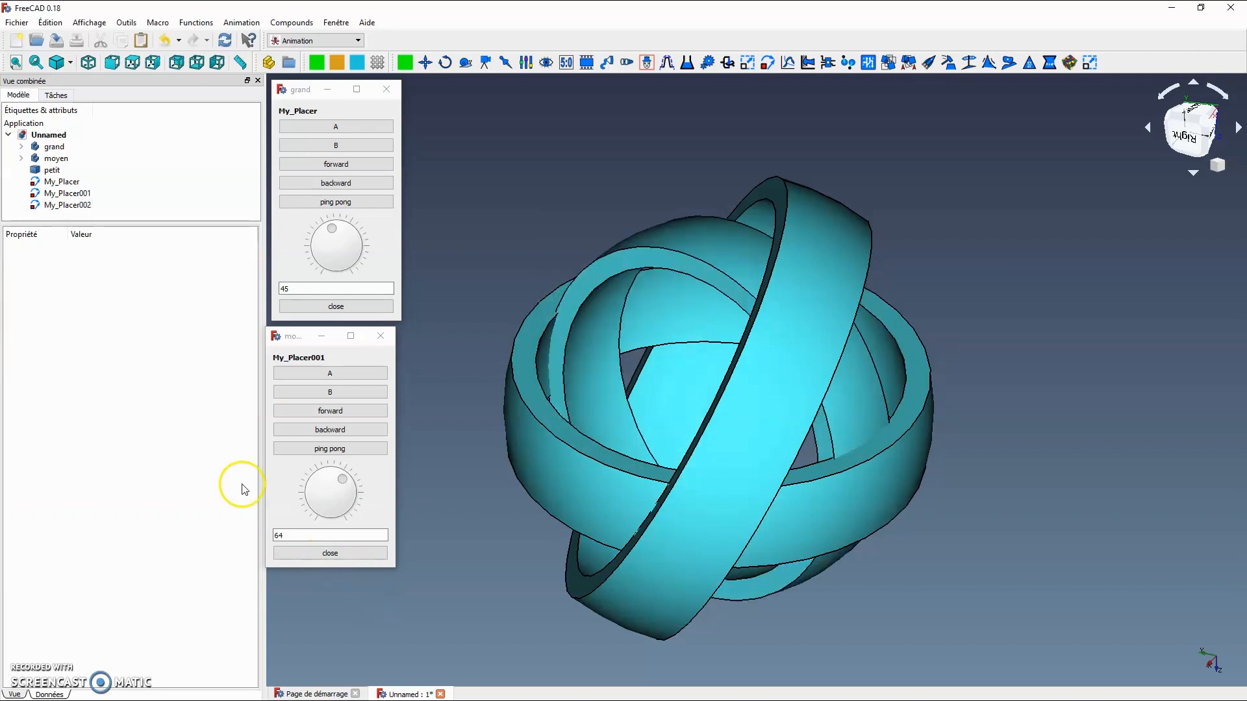
# Step: Open the motion controls of My_Placer002 and place their window directly beside the "grand" control window
pyautogui.doubleClick(67, 205)
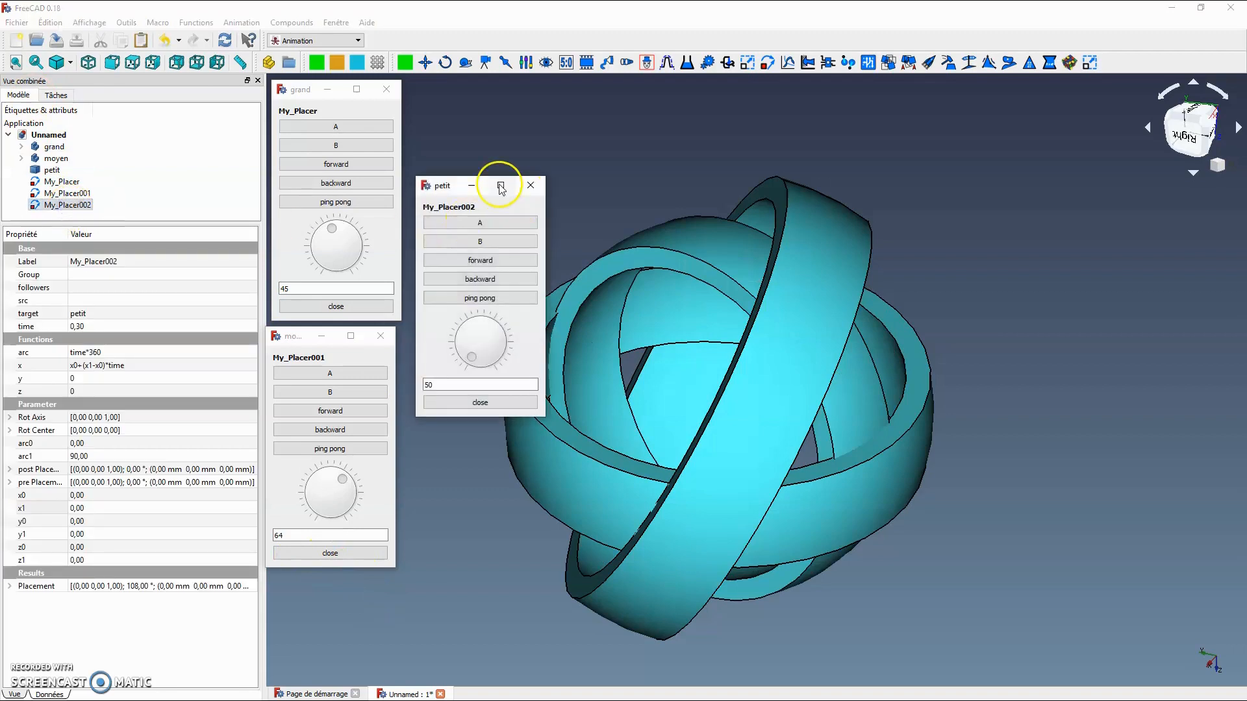
pyautogui.rightClick(441, 188)
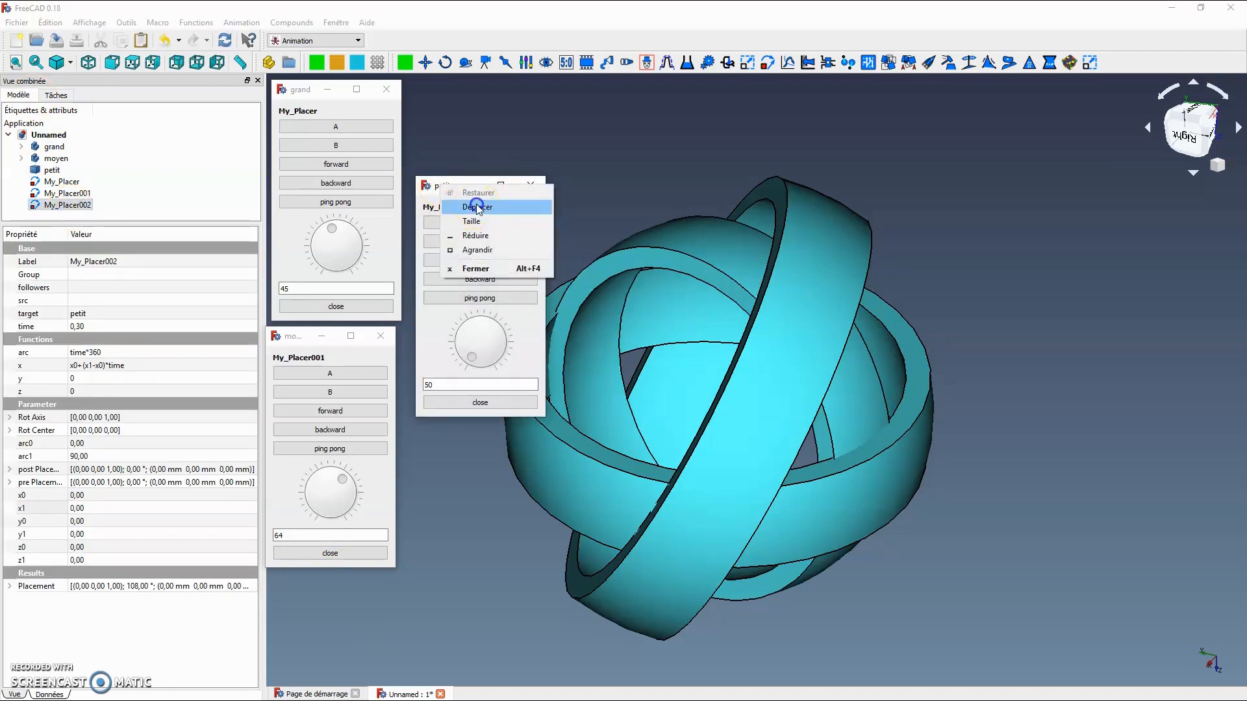
pyautogui.click(476, 207)
pyautogui.moveTo(456, 185); pyautogui.dragTo(444, 91)
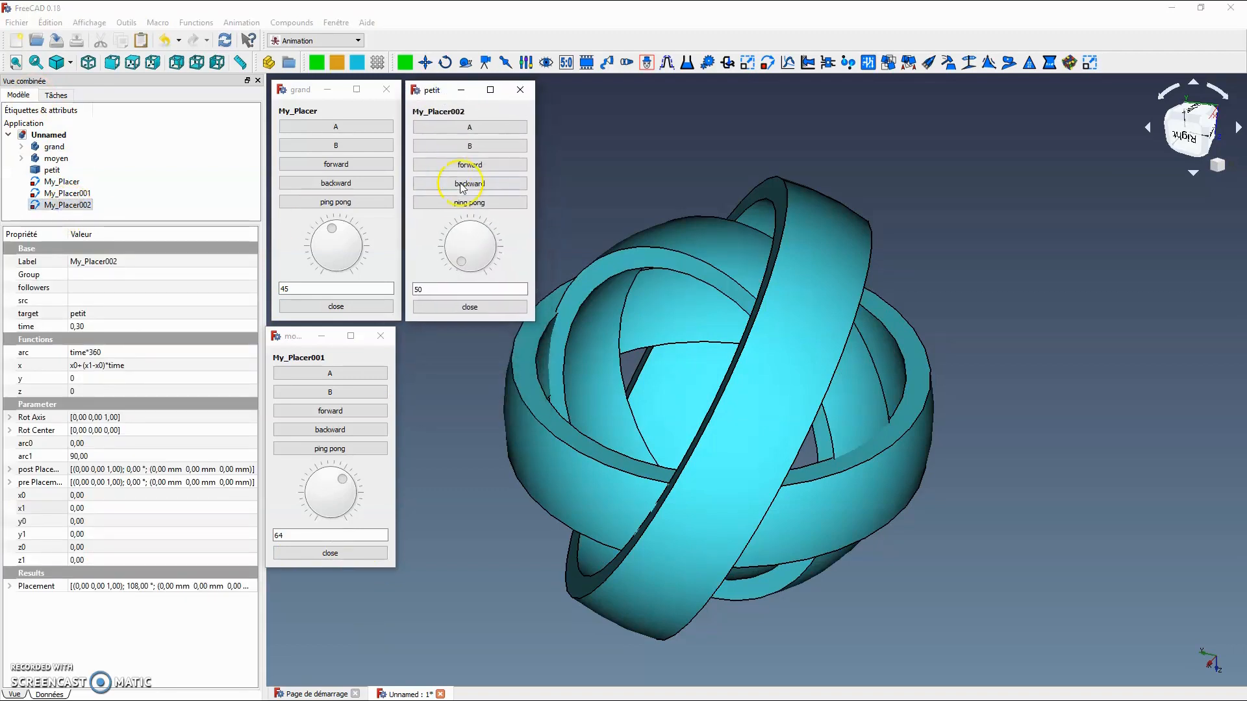
# Step: Play the "petit" ring's animation forward and turn its dial to 6 to check the motion
pyautogui.click(472, 166)
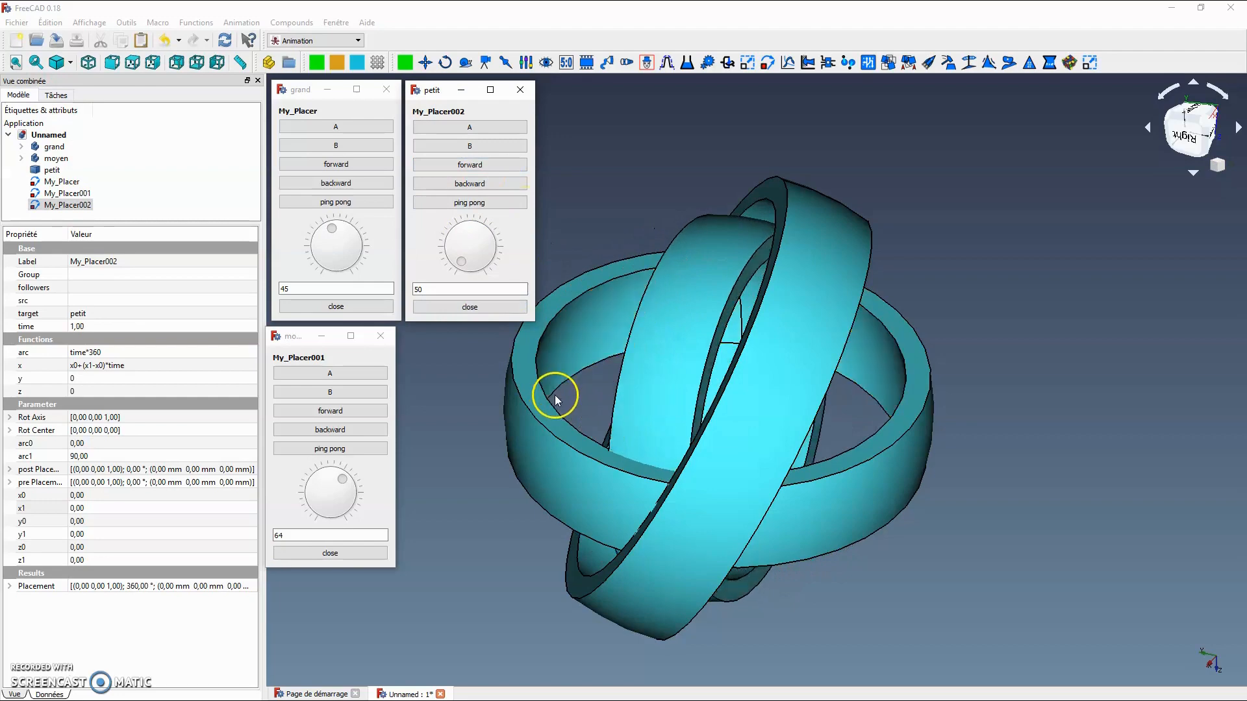
pyautogui.moveTo(465, 263); pyautogui.dragTo(439, 276)
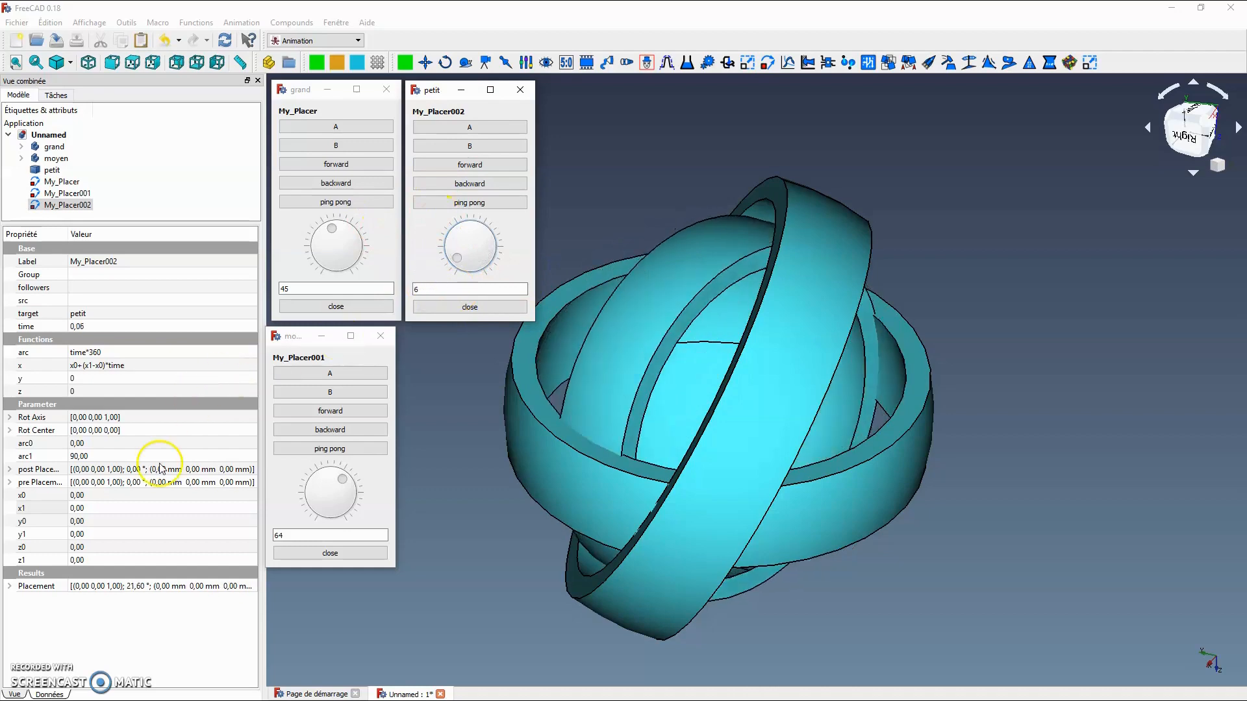
# Step: Set the rotation axis of My_Placer002 to x 1 and y 1, and play its animation forward
pyautogui.click(10, 418)
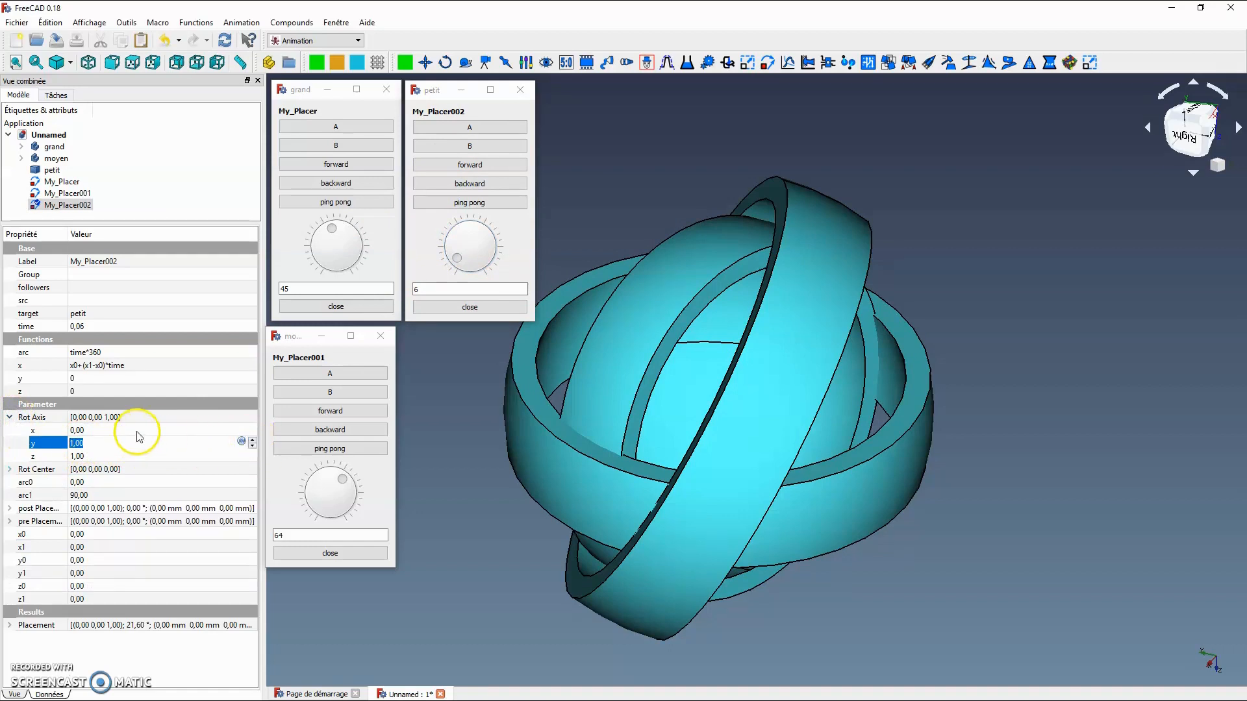
pyautogui.click(167, 429)
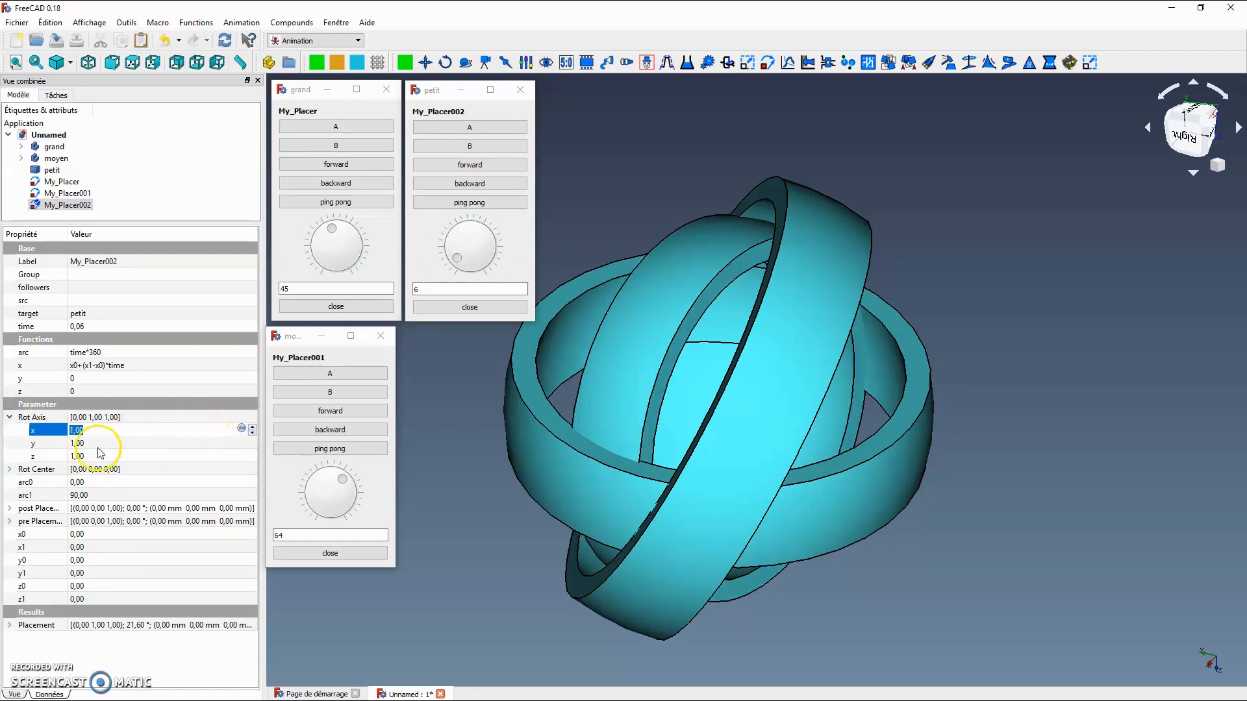
pyautogui.click(484, 166)
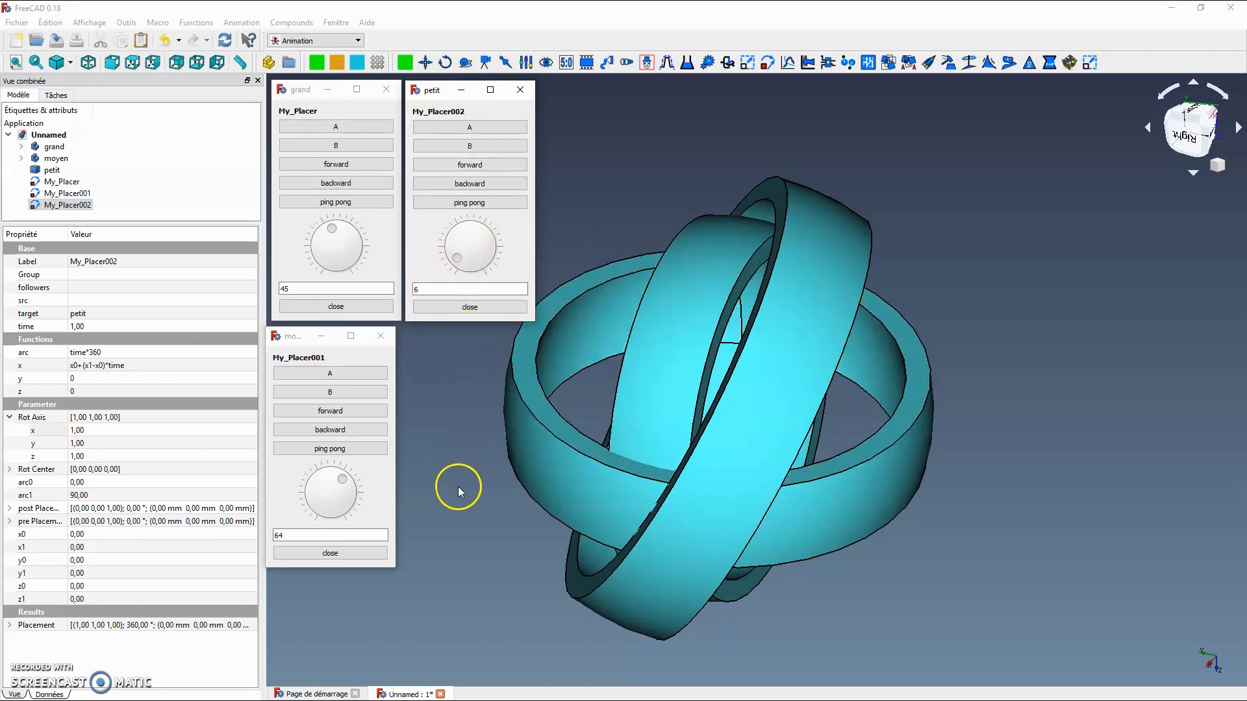
# Step: Close the motion control windows of all three placers
pyautogui.click(517, 89)
pyautogui.click(385, 89)
pyautogui.click(382, 334)
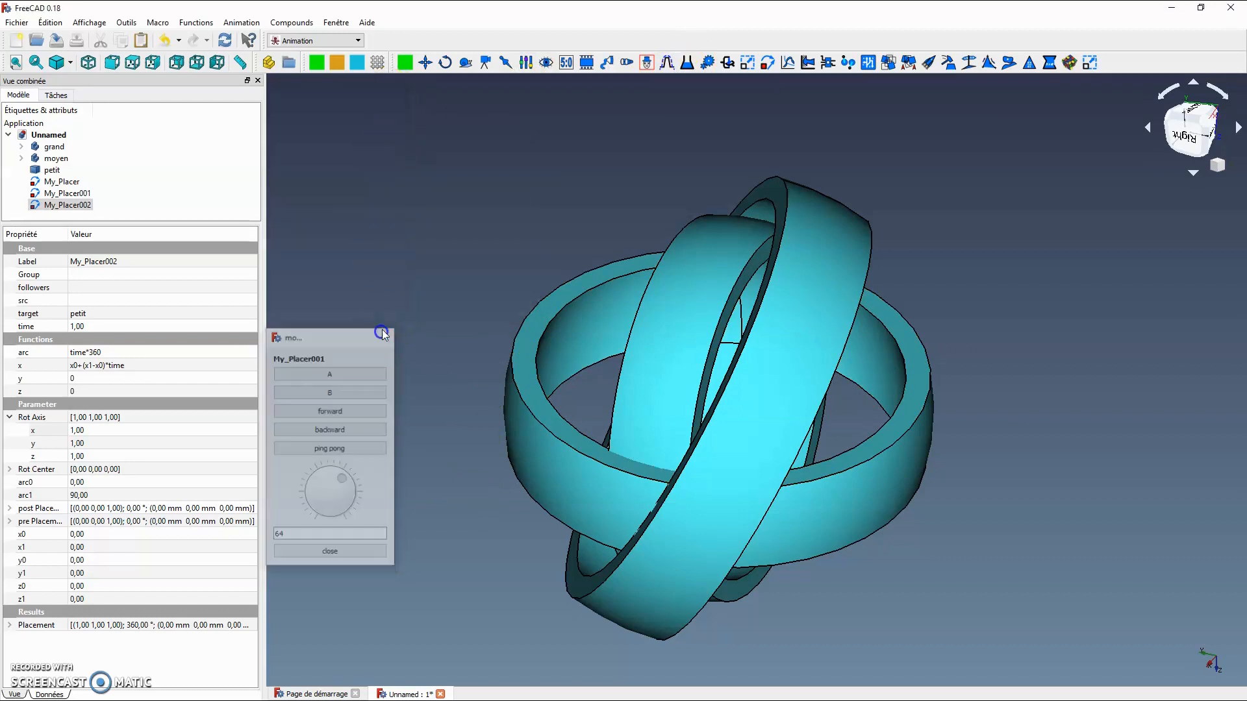
# Step: Add an animation manager and move My_Placer, My_Placer001 and My_Placer002 into its group
pyautogui.click(647, 62)
pyautogui.scroll(-1, 137, 210)
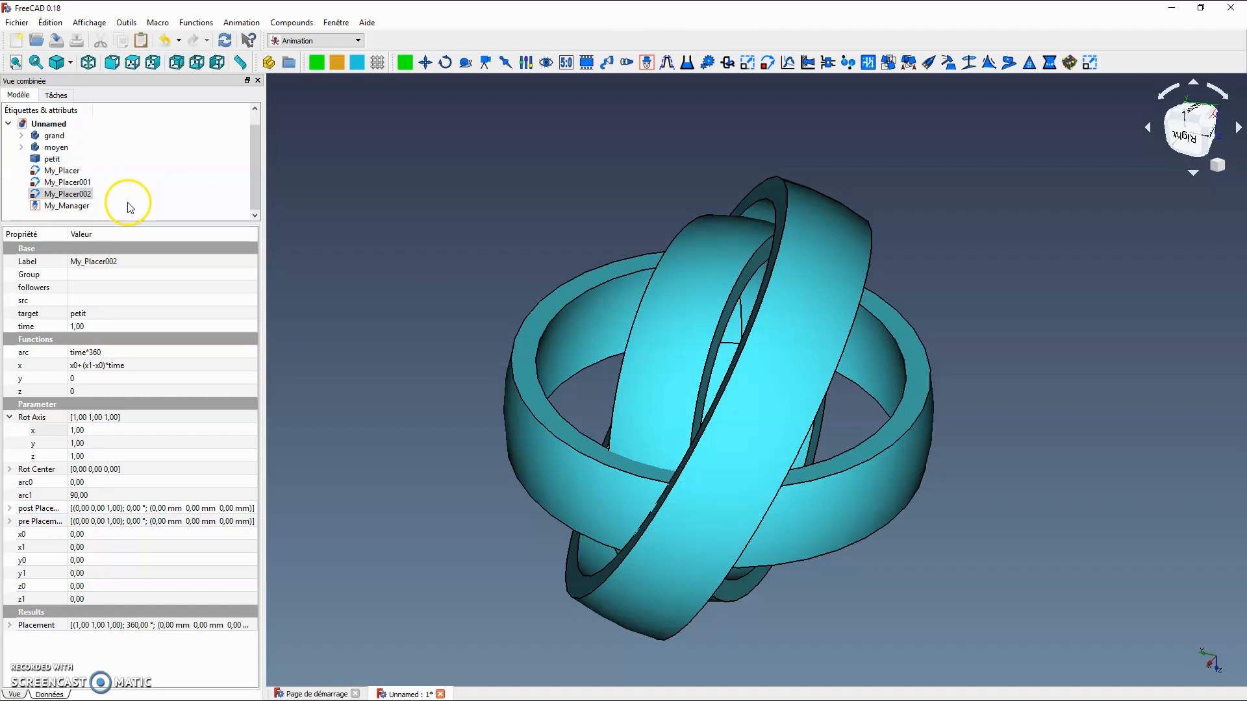
pyautogui.click(65, 170)
pyautogui.moveTo(70, 207); pyautogui.dragTo(76, 195)
# Step: Open the control window of My_Manager and move it clear of the rings, close to the model tree
pyautogui.doubleClick(66, 183)
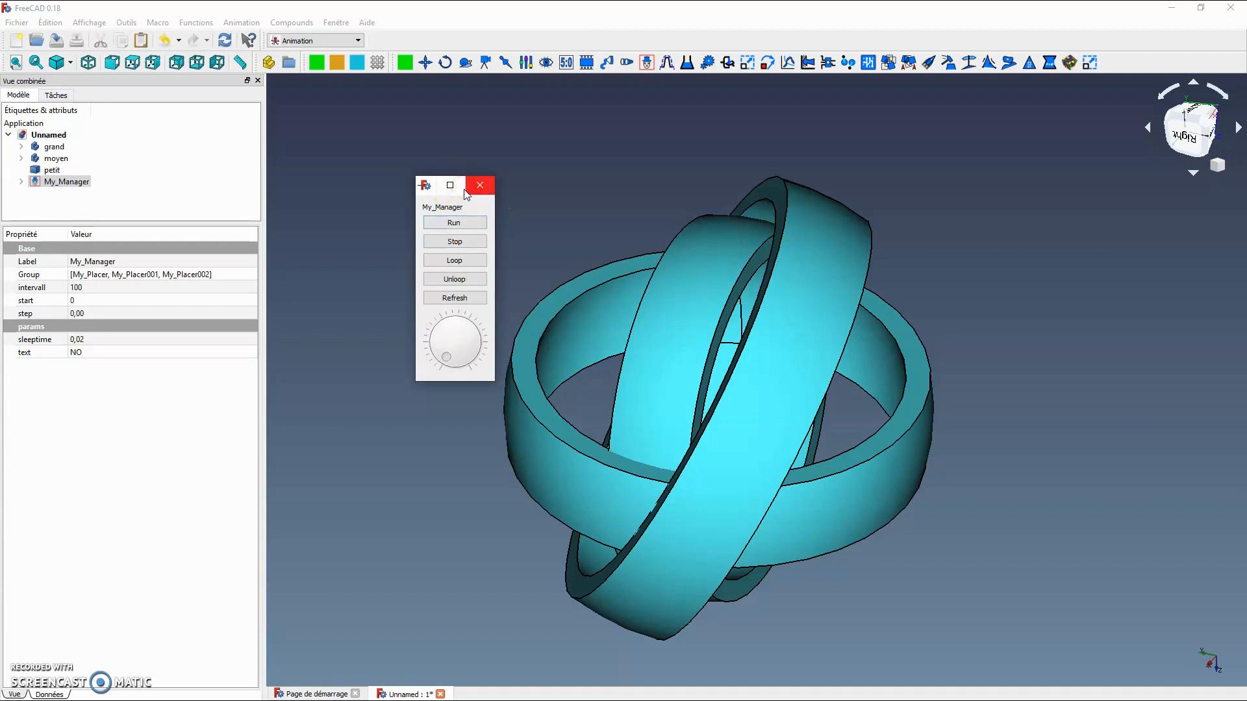
pyautogui.click(425, 192)
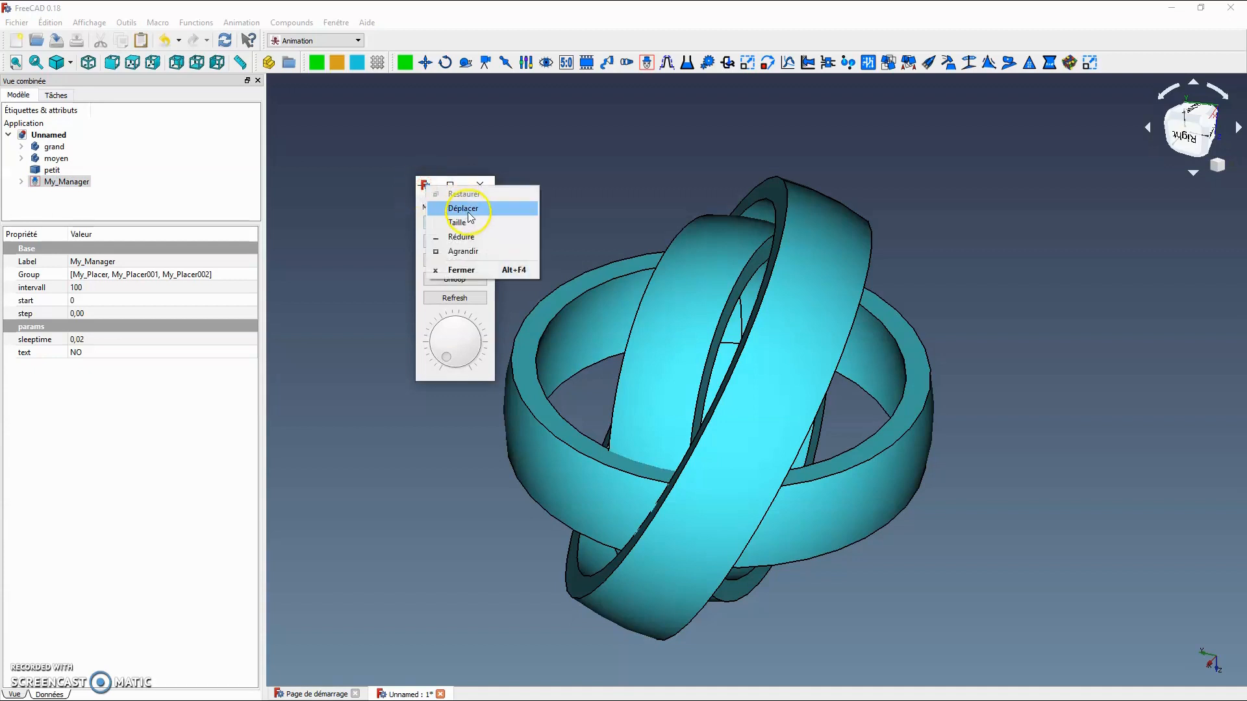
pyautogui.click(448, 205)
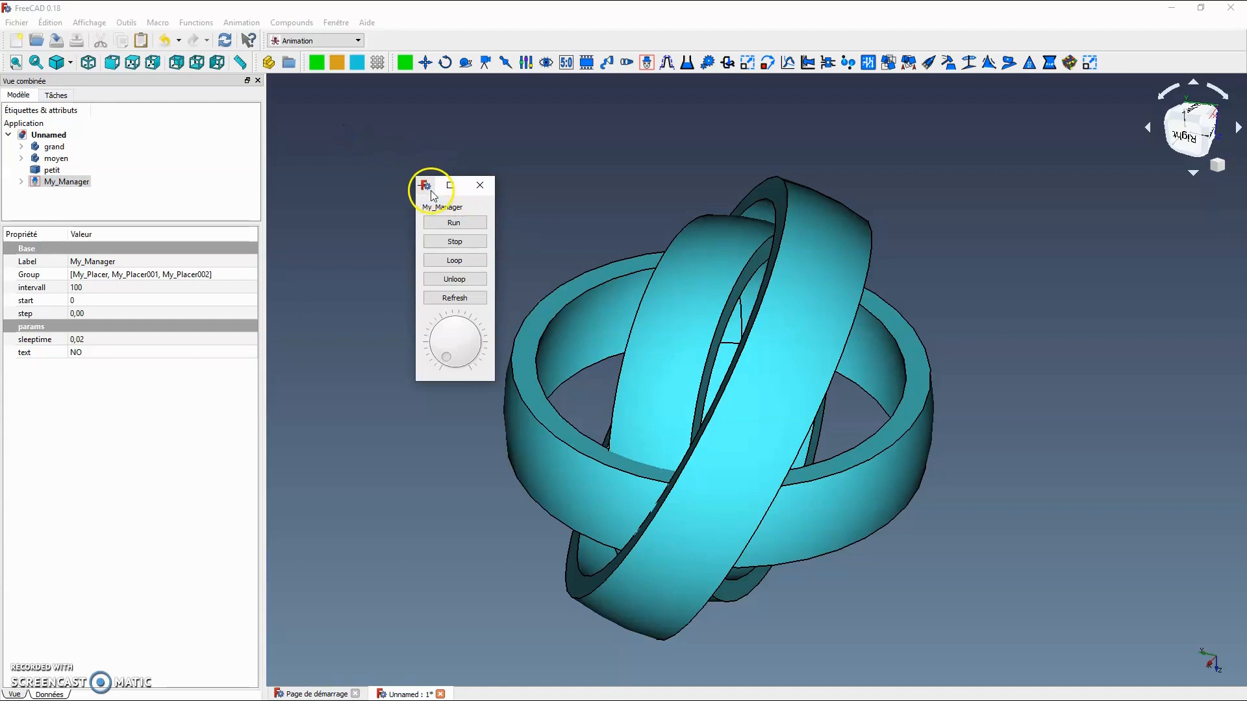
pyautogui.click(429, 188)
pyautogui.click(463, 213)
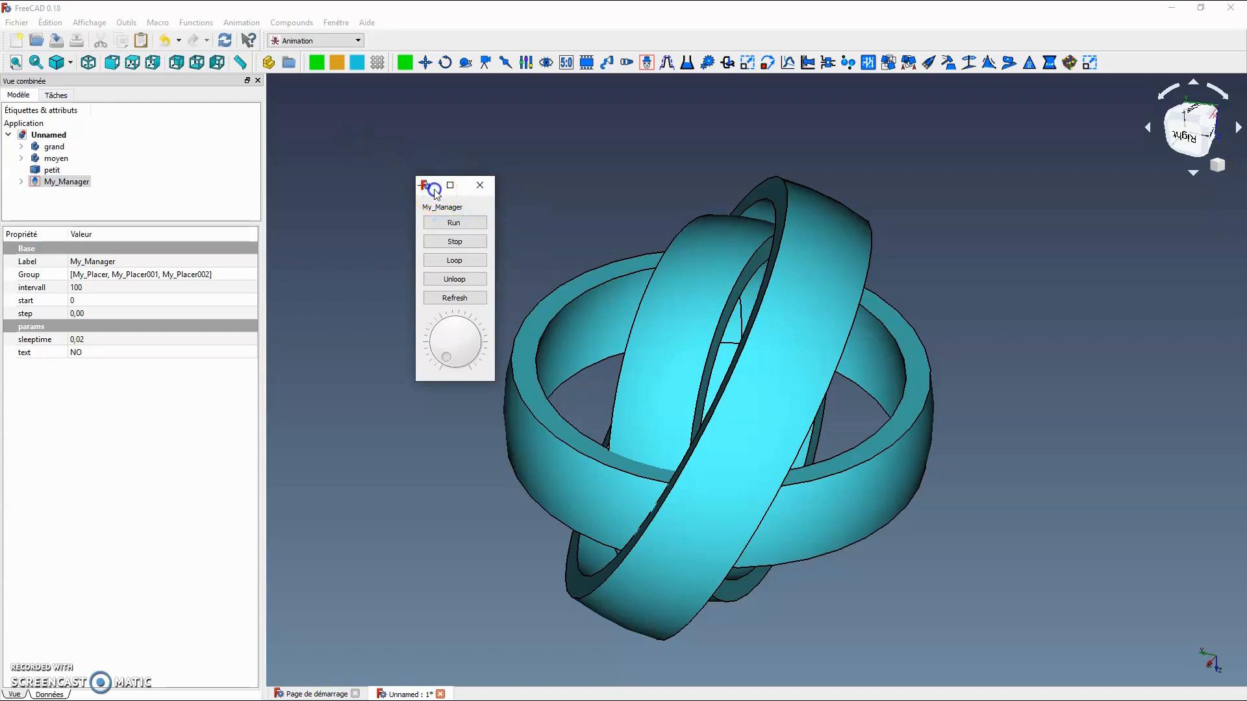
pyautogui.moveTo(434, 187); pyautogui.dragTo(302, 112)
pyautogui.click(398, 143)
# Step: Run My_Manager's animation to check all three rings rotating together
pyautogui.click(322, 147)
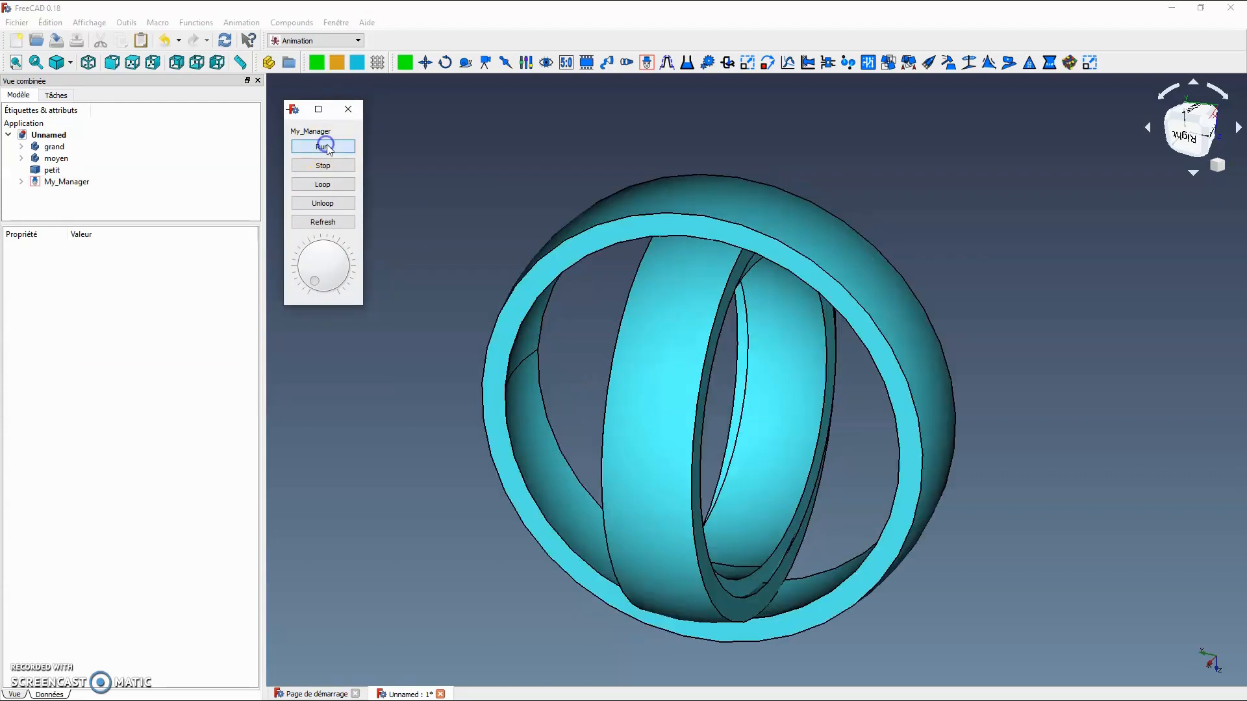
pyautogui.click(545, 149)
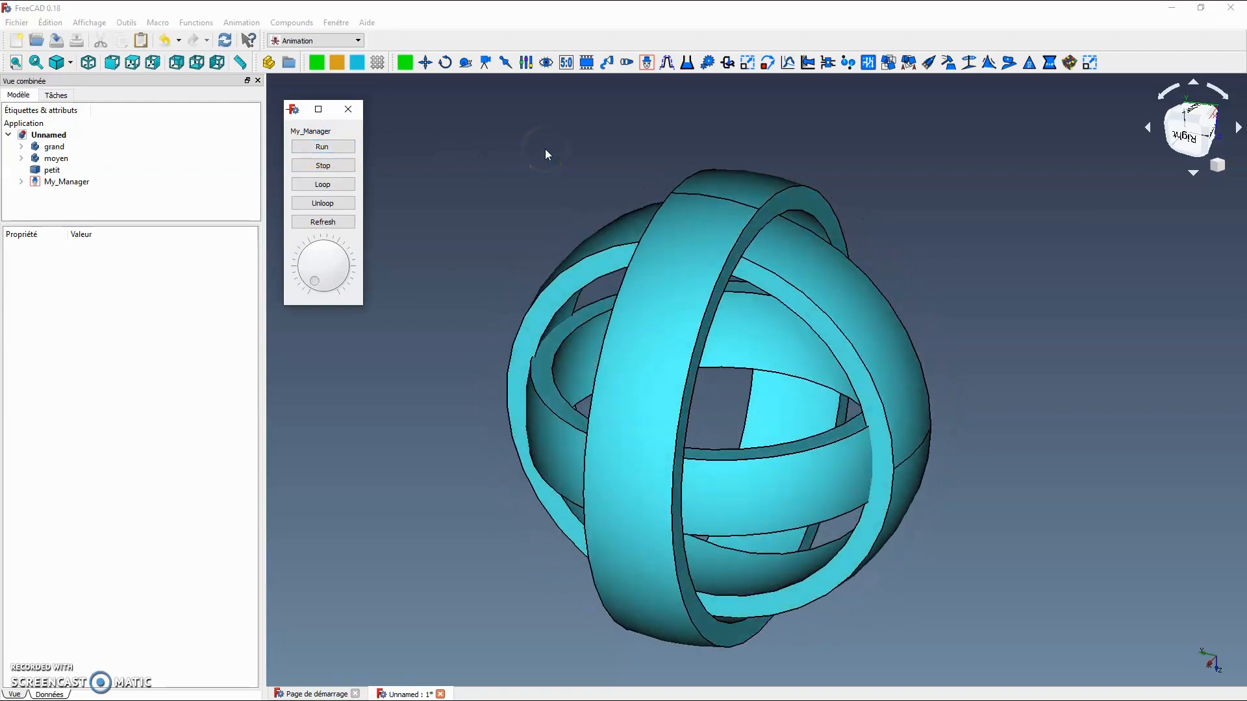
pyautogui.click(510, 147)
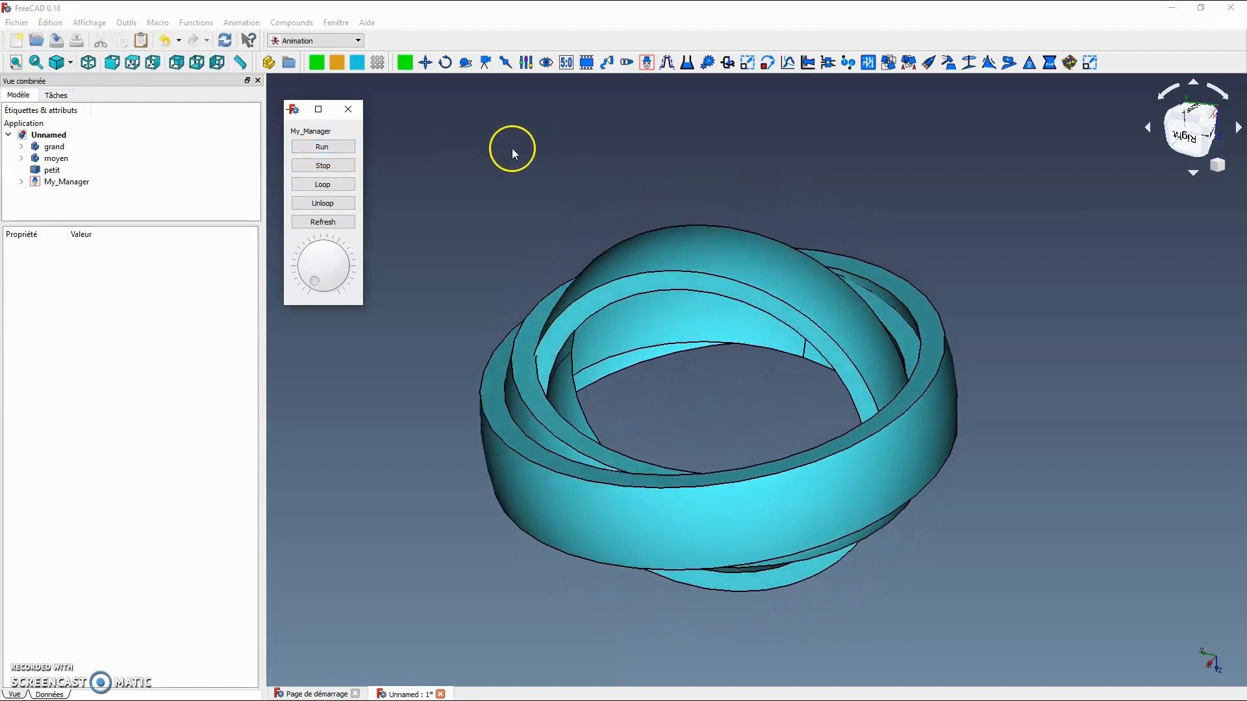
pyautogui.click(91, 636)
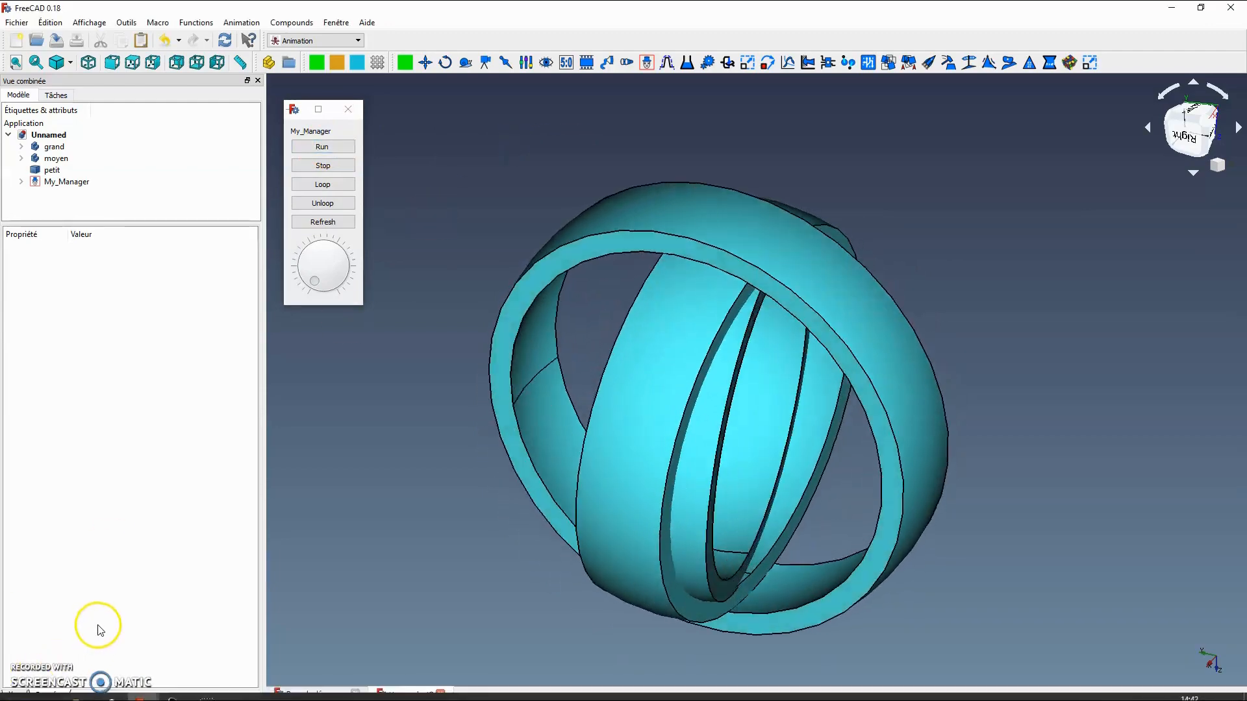